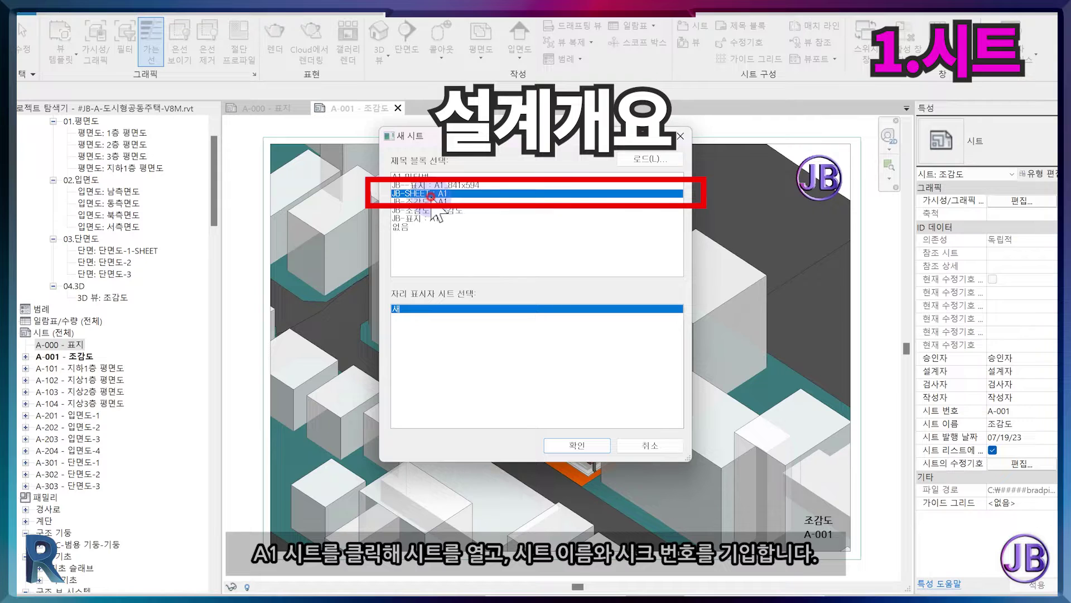
Create a new sheet with the JB-SHEET A1 title block and set its sheet name to 설계개요.
double_click(433, 194)
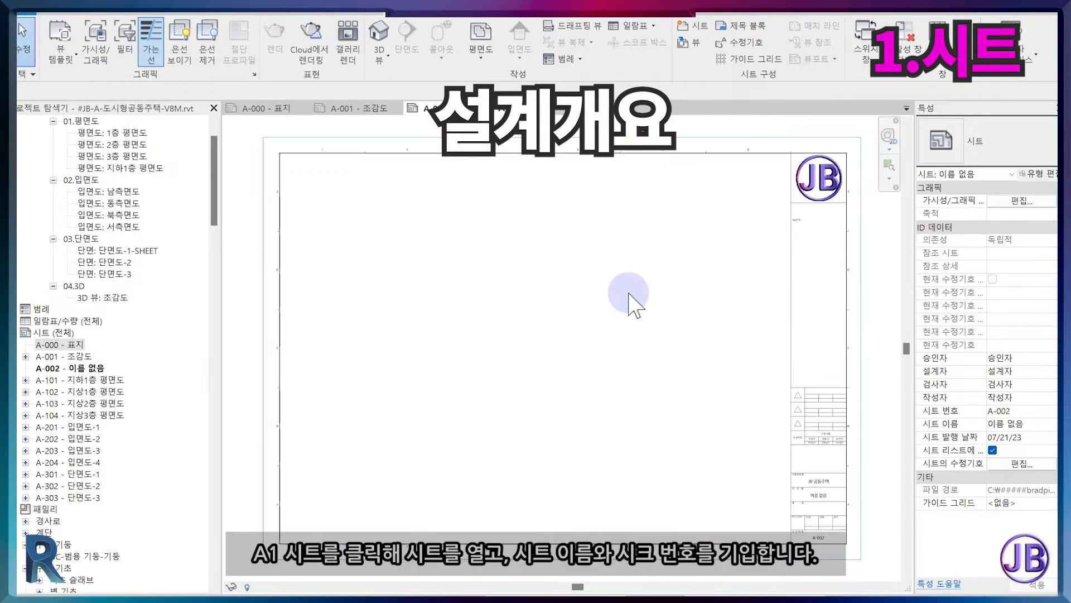
click(828, 480)
click(1033, 226)
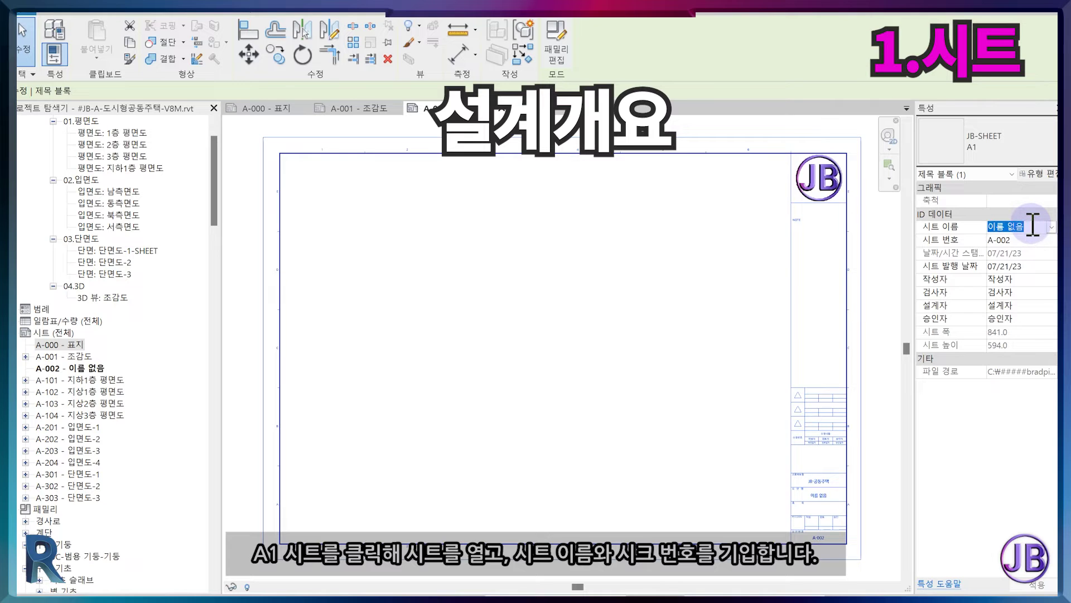
text(설계개요)
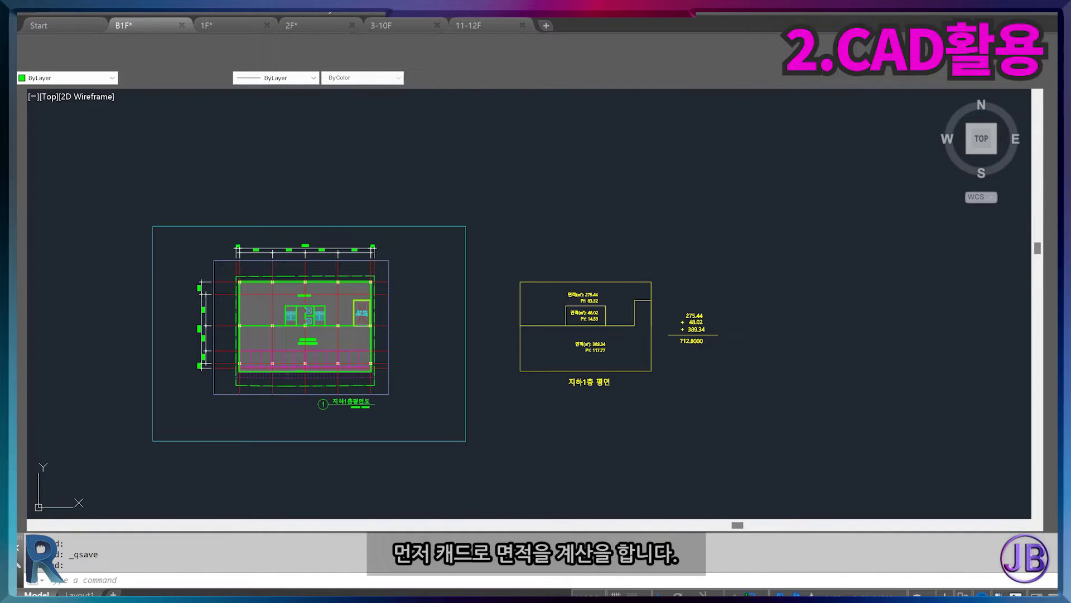
Switch to AutoCAD and examine the floor area calculations in the B1F, 1F, 2F, 3-10F and 11-12F drawings.
scroll(225, 325, up, 2)
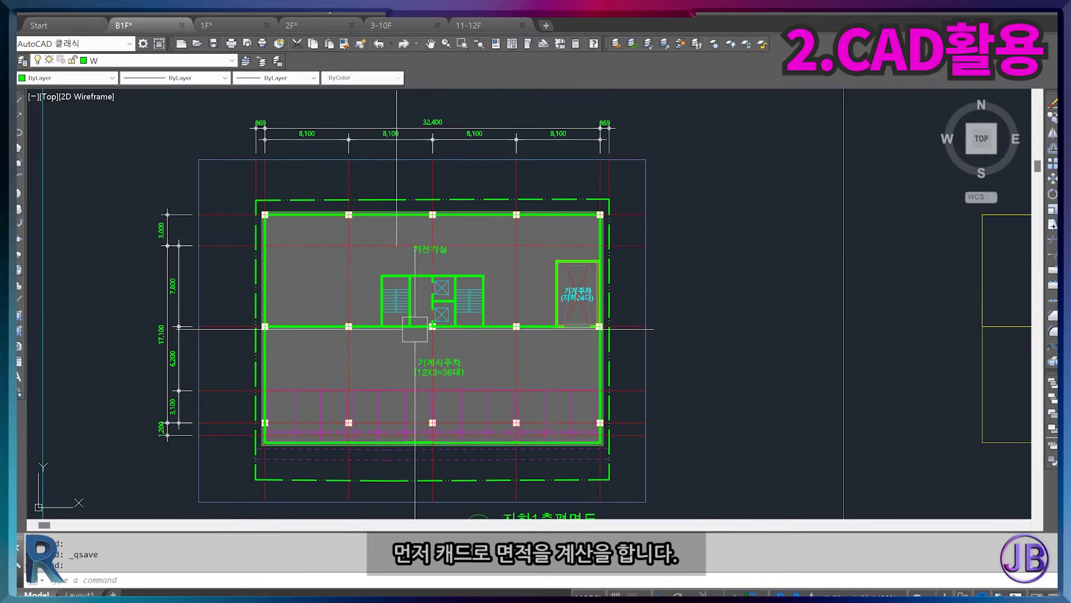
middle_drag(837, 310, 275, 319)
click(211, 24)
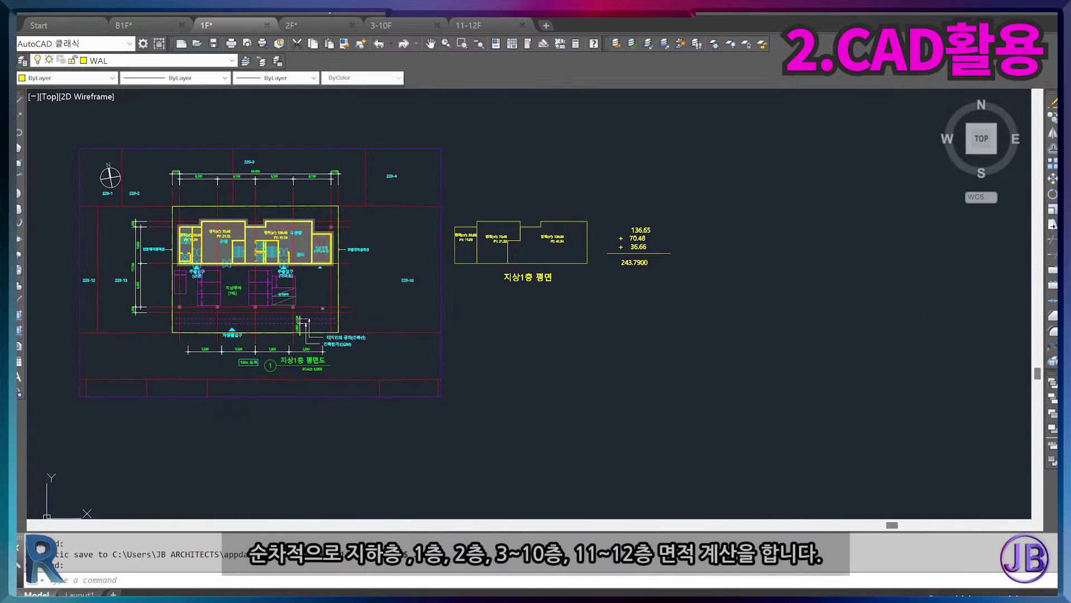
scroll(372, 329, up, 4)
scroll(390, 357, down, 4)
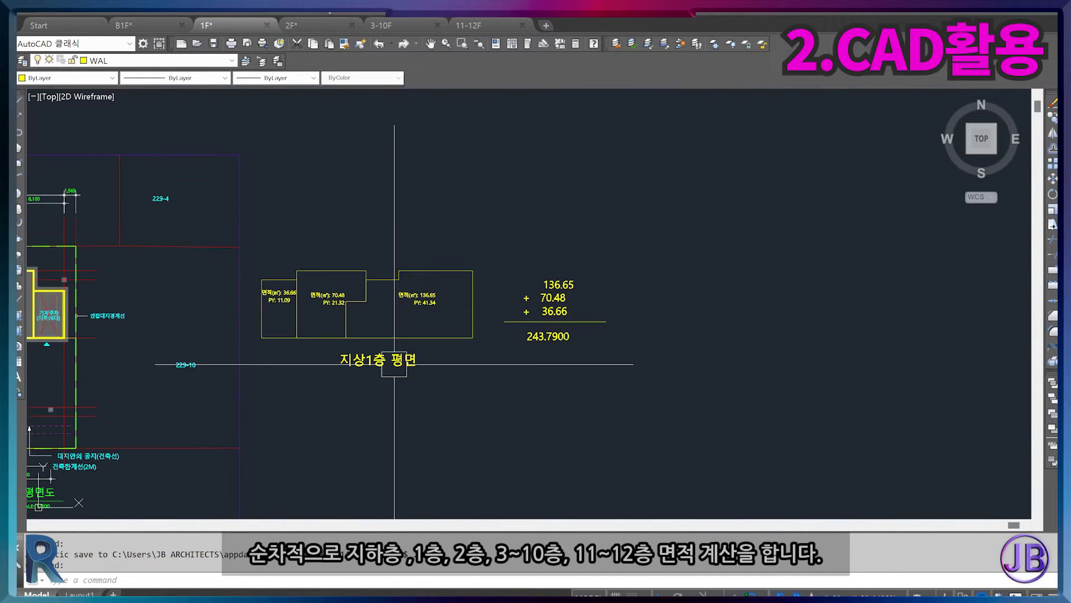
scroll(463, 368, up, 3)
click(307, 26)
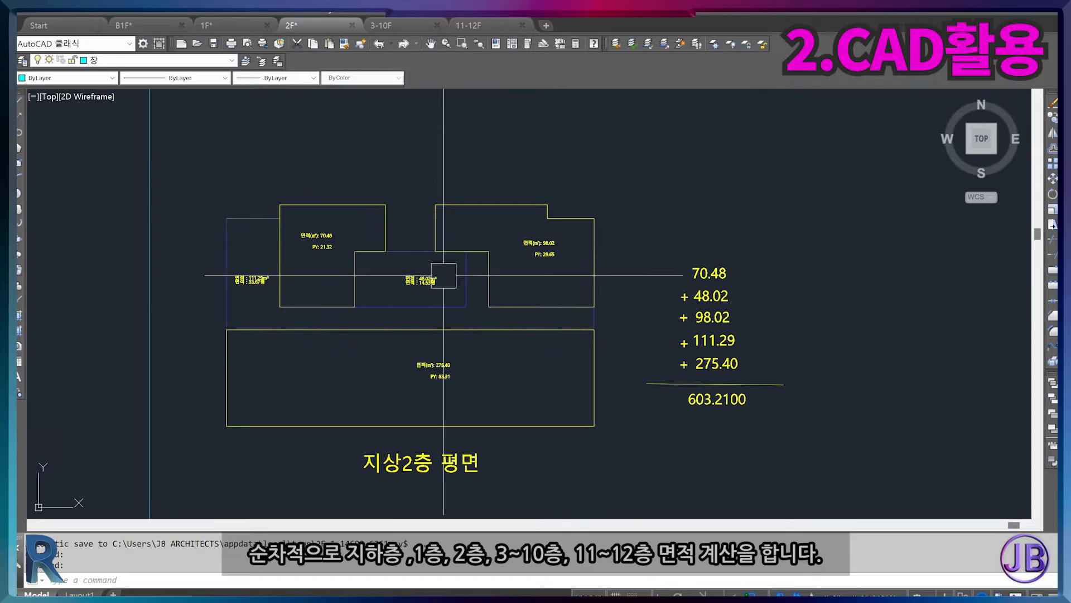
click(404, 24)
click(477, 26)
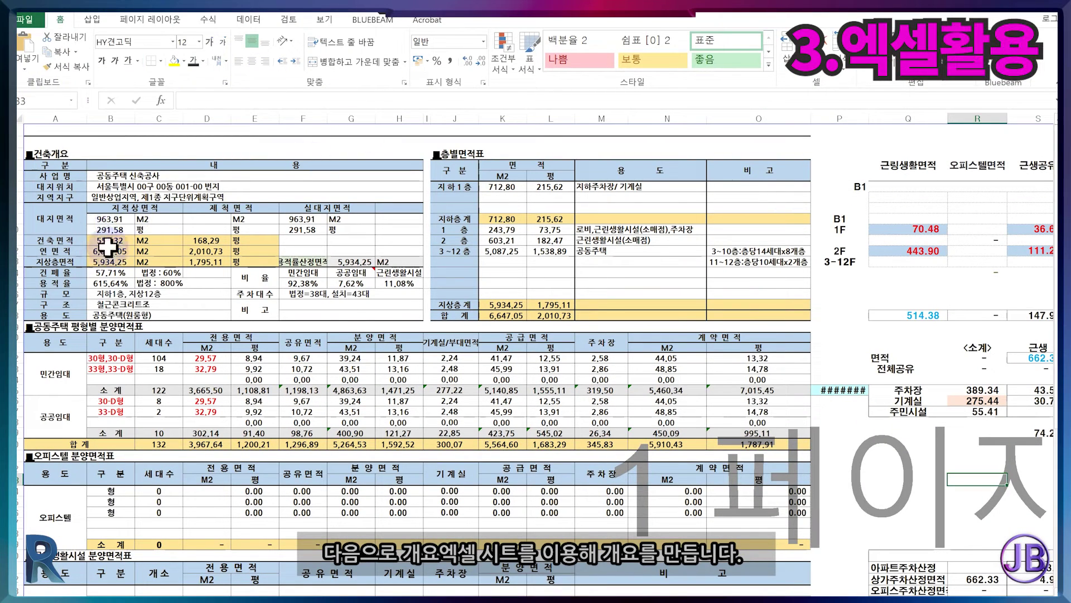
In the Excel overview workbook, start a new defined name called 설계개요 and set its scope to the JB 공동주택 worksheet.
scroll(404, 425, down, 2)
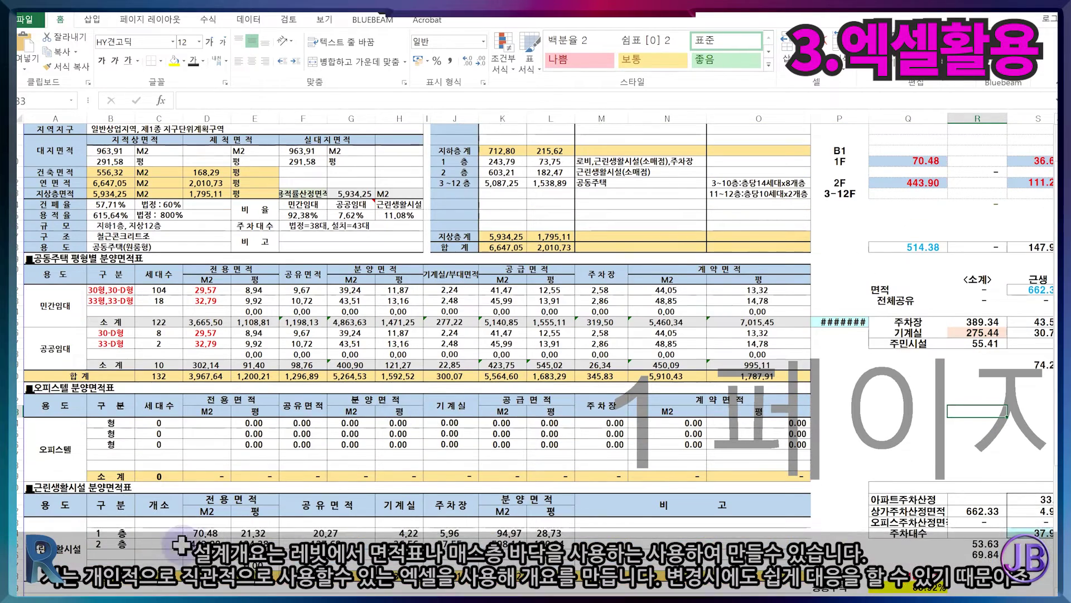
scroll(215, 235, up, 2)
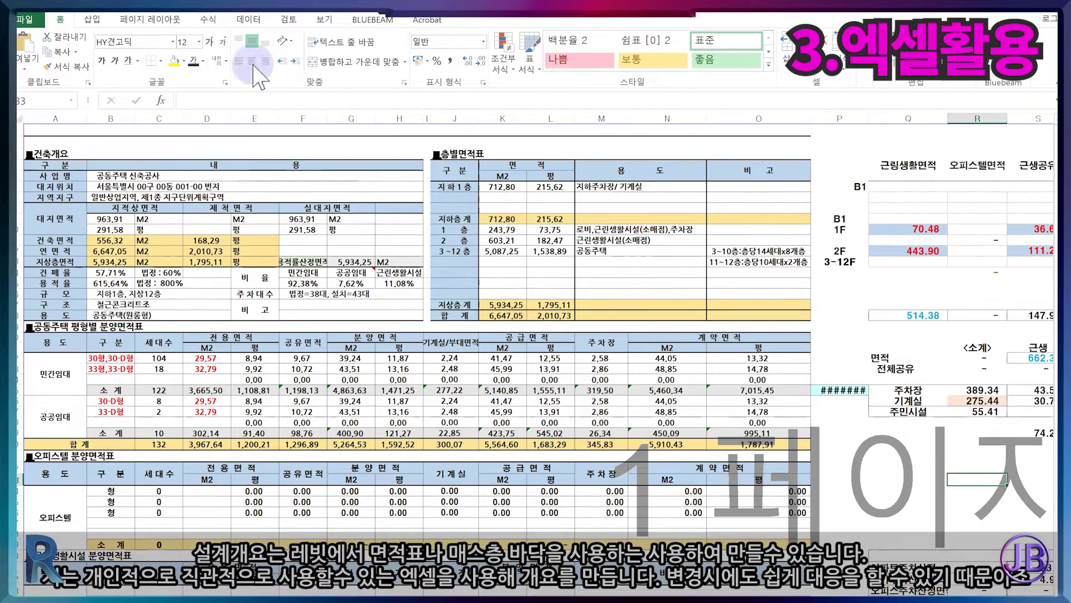
click(208, 21)
click(433, 38)
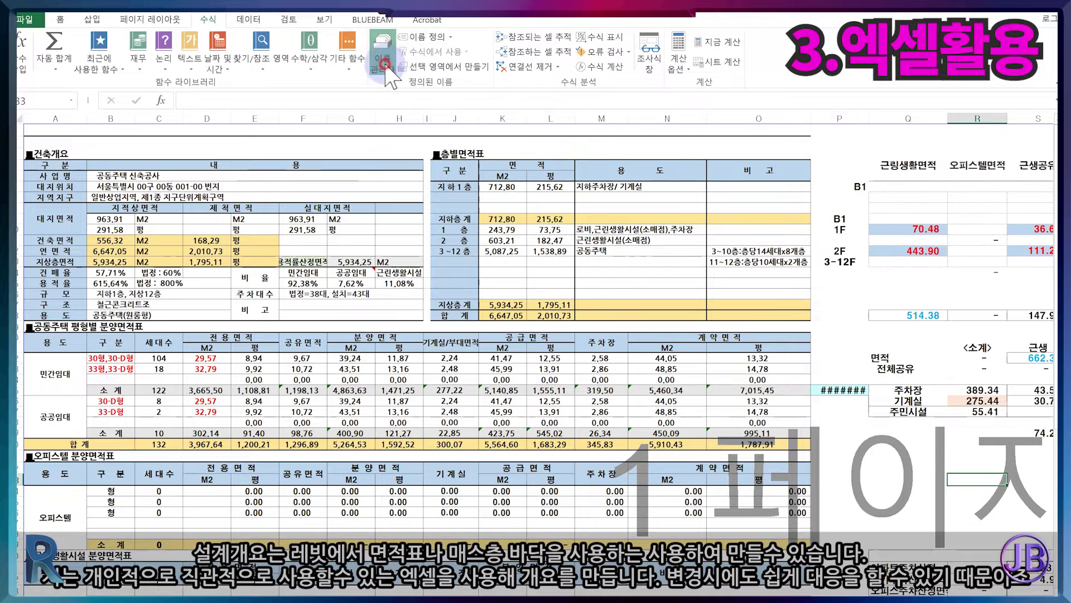
click(616, 205)
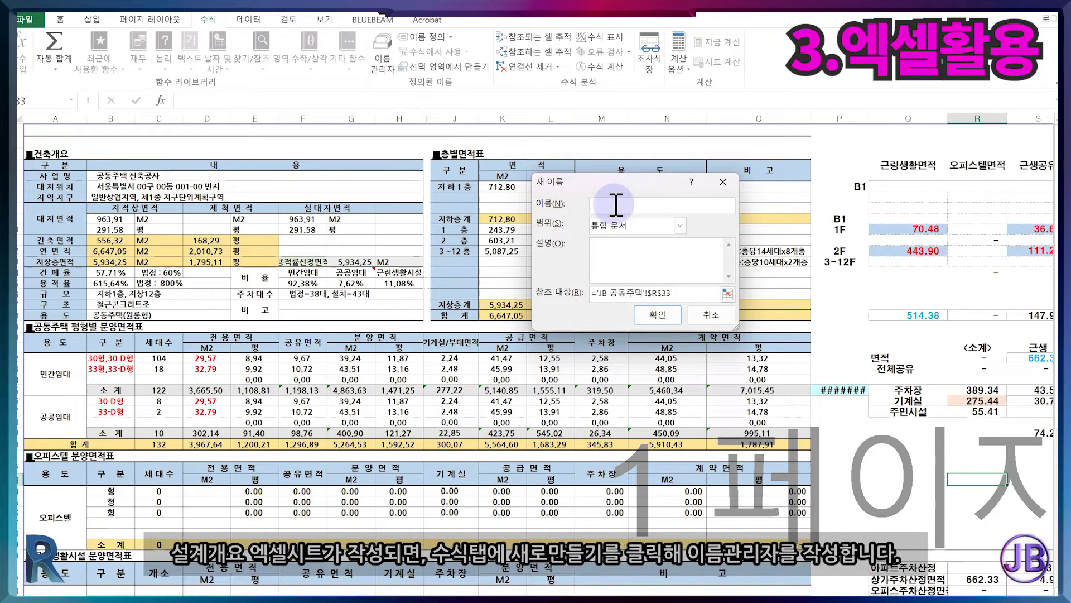
key(BackSpace)
key(BackSpace)
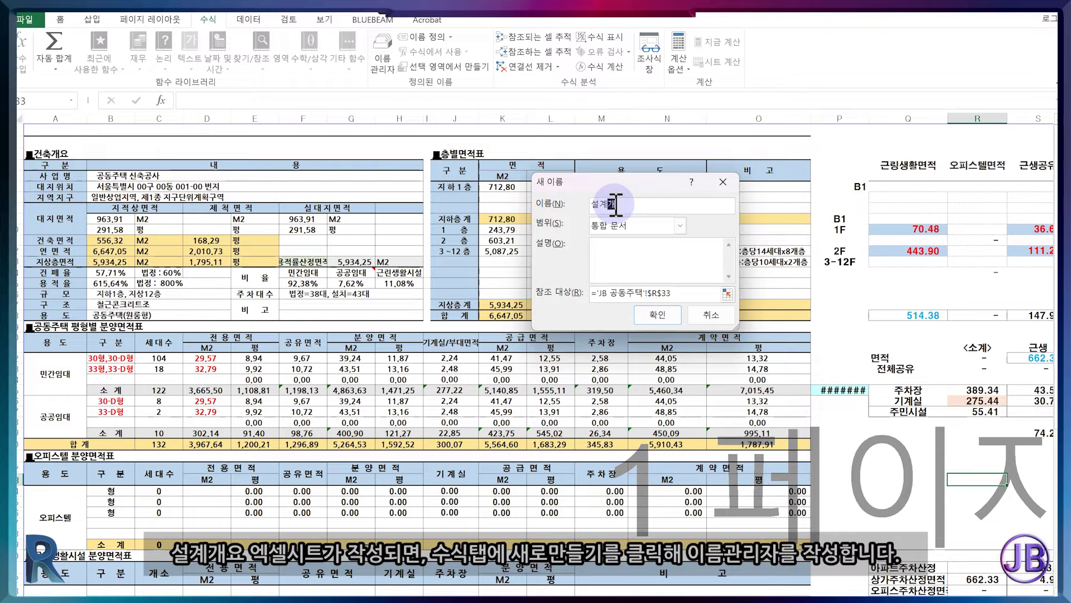
text(설계개요)
click(680, 225)
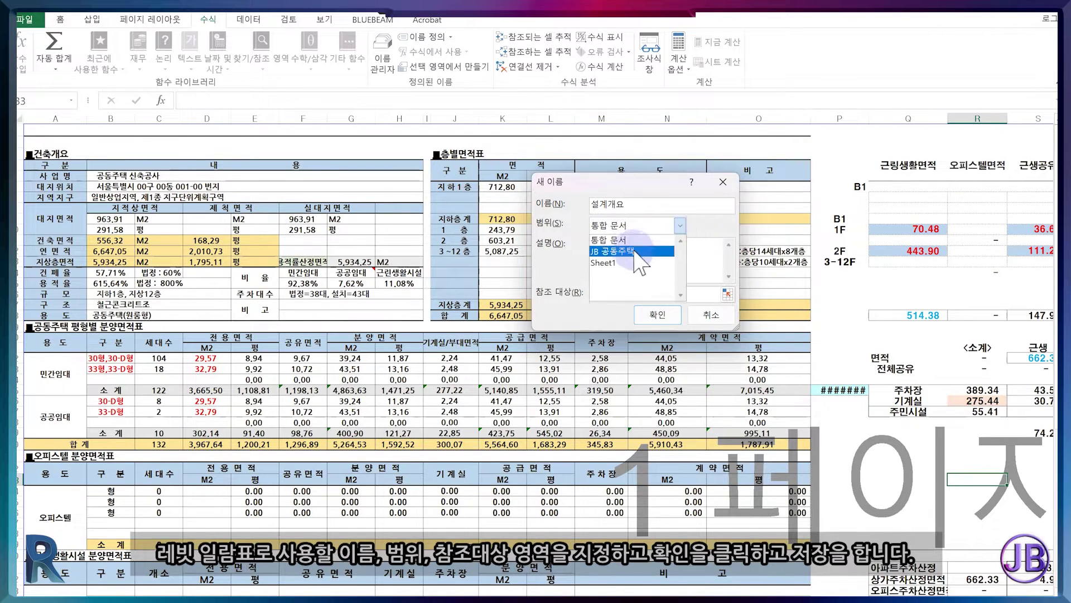
click(652, 256)
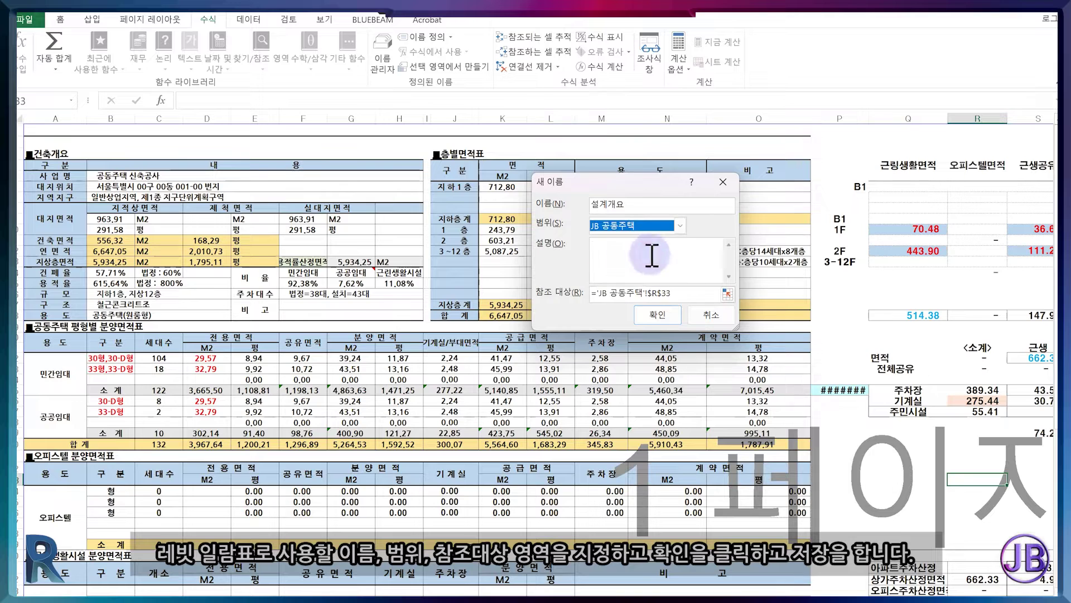
Set the new name's reference to cells A3 through O49 on the JB 공동주택 worksheet.
click(728, 296)
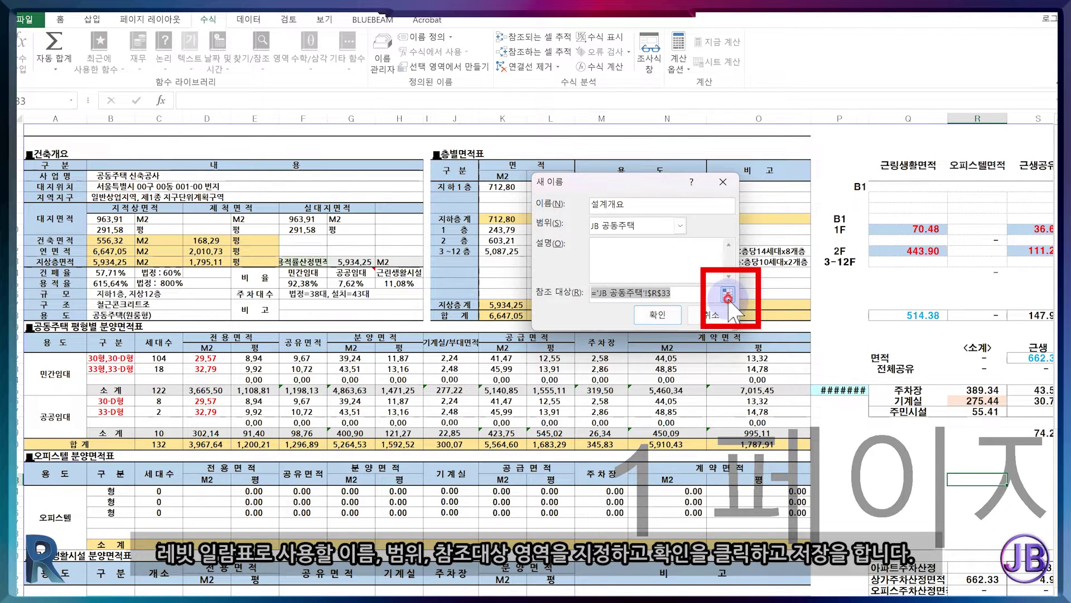
scroll(802, 498, down, 3)
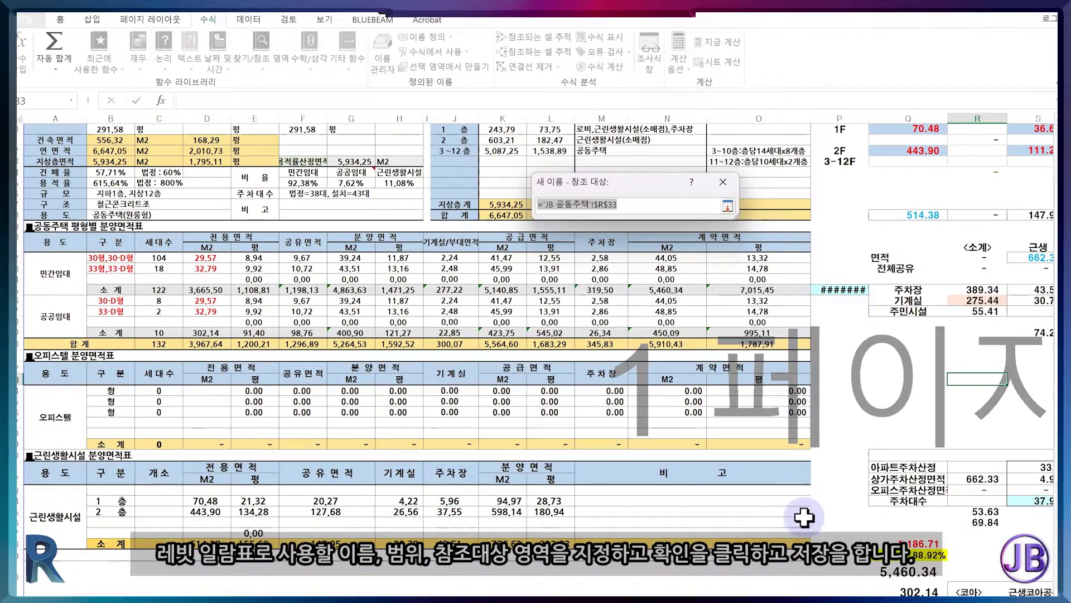
drag(803, 553, 78, 152)
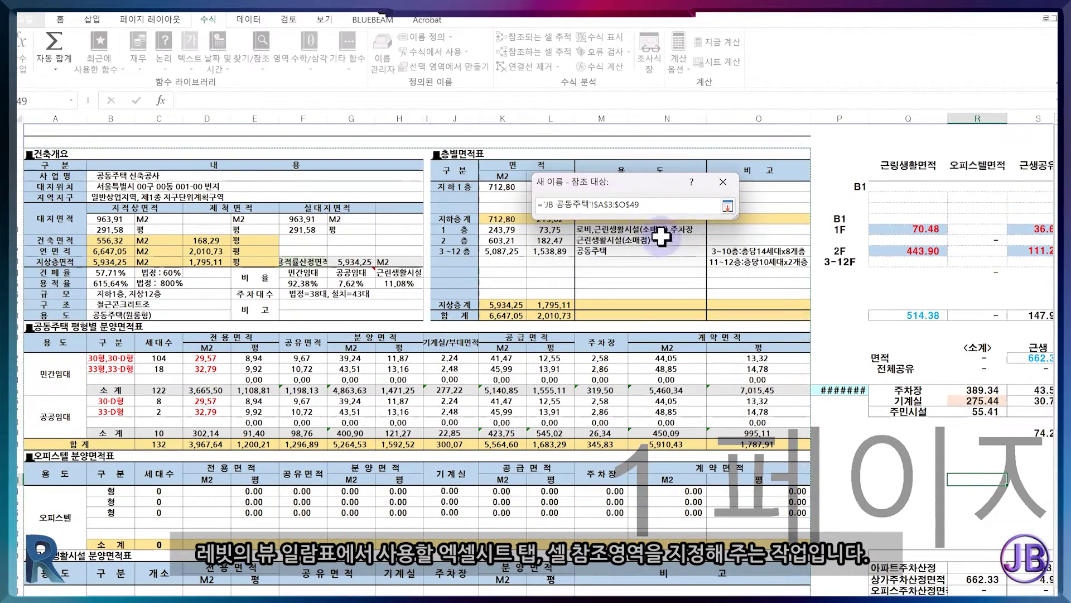
click(728, 206)
Enter 설계개요 as the name's description, save the defined name and close the Name Manager.
click(623, 255)
text(설계개요)
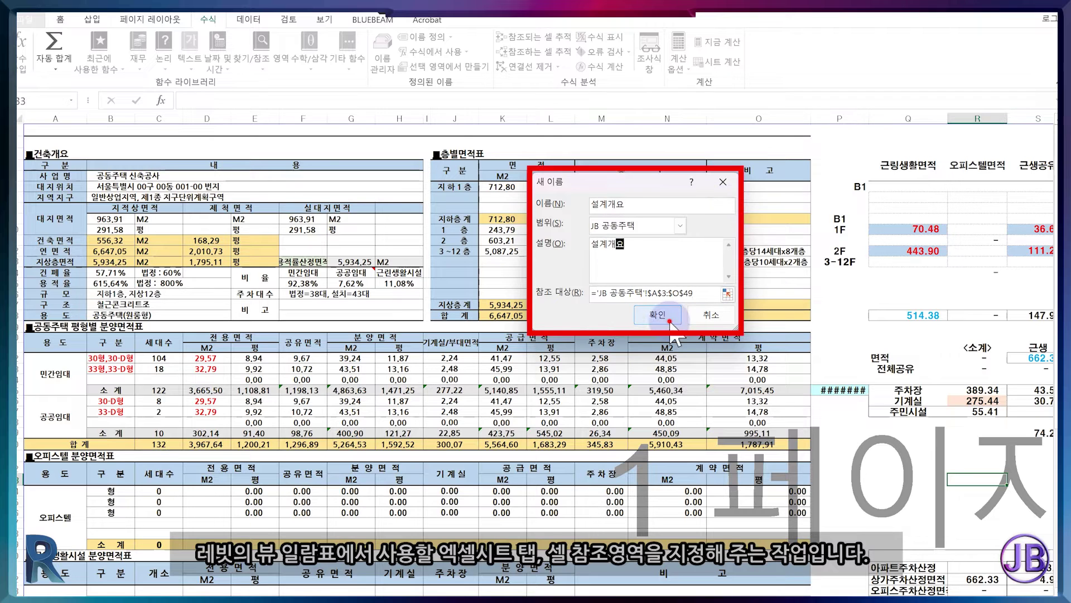
click(664, 316)
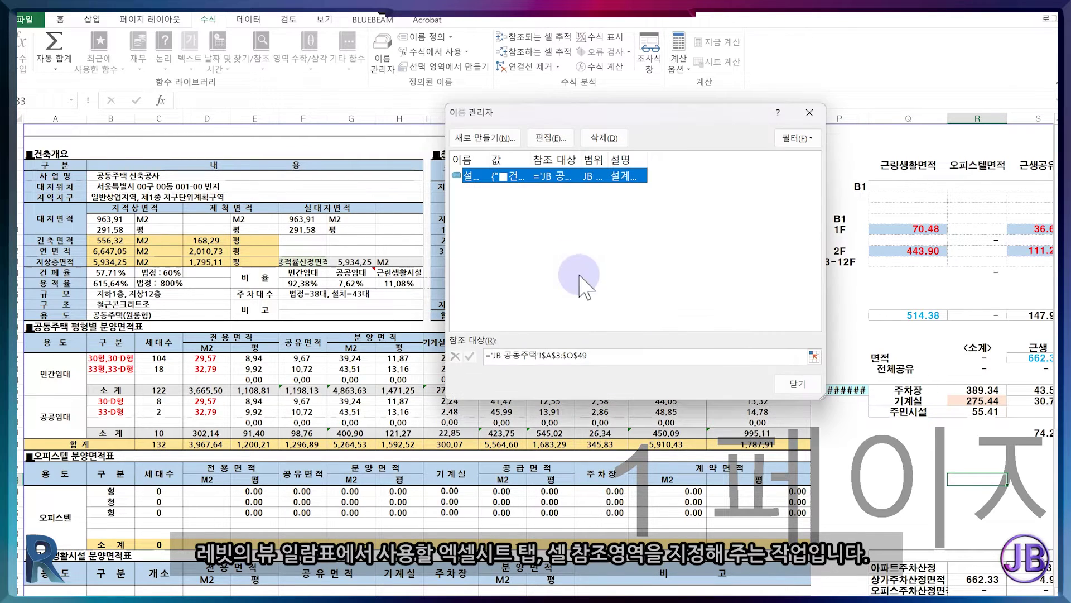
click(809, 387)
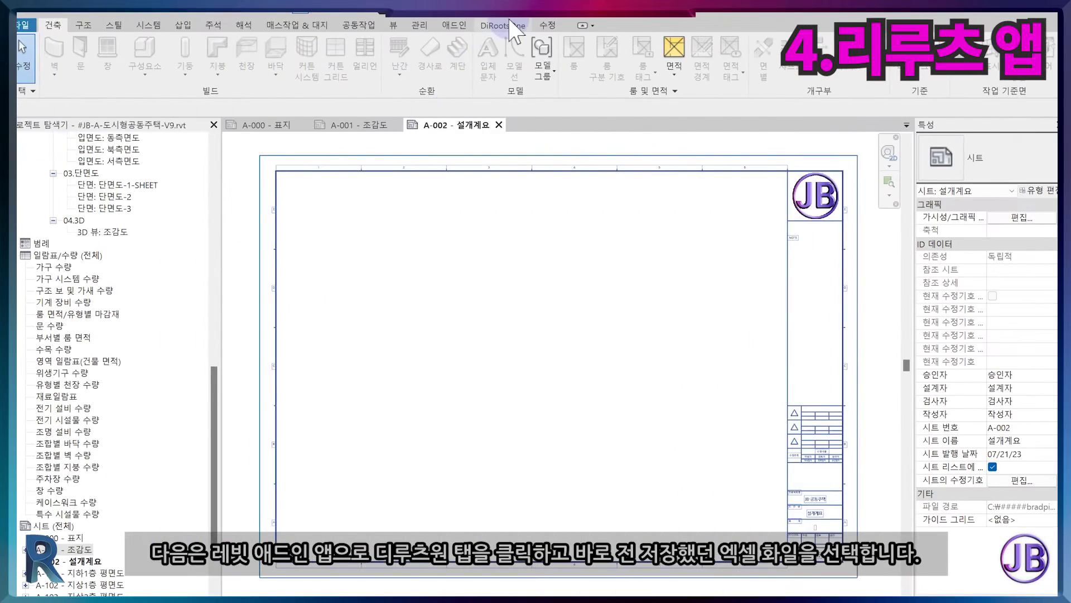
Switch to Revit, open the DiRoots TableGen add-in and load #공동주택-개요.xlsx as the Excel file for a new table.
click(506, 25)
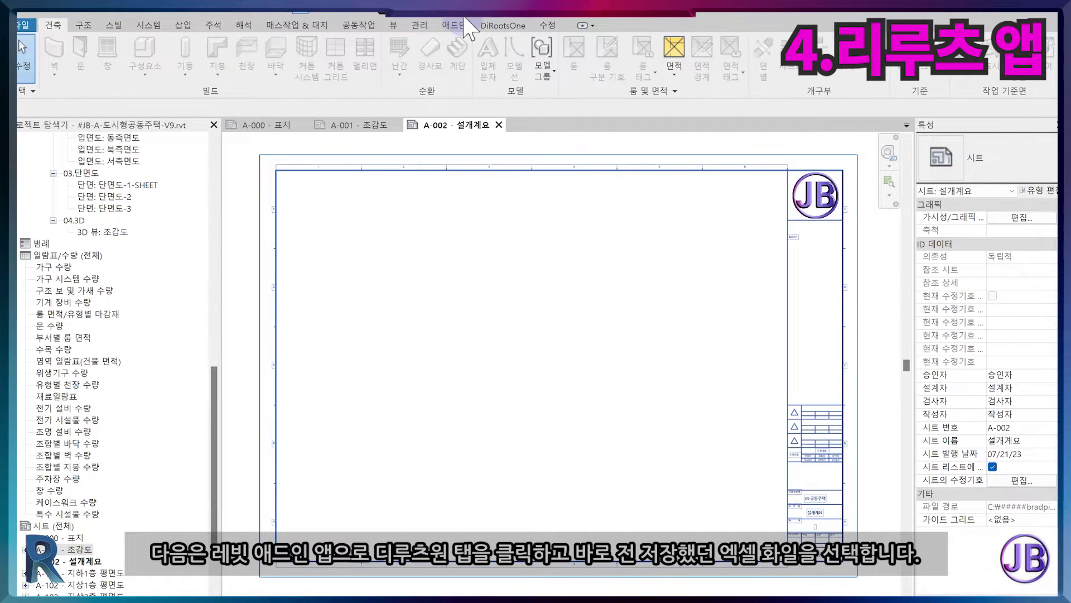
click(506, 26)
click(113, 70)
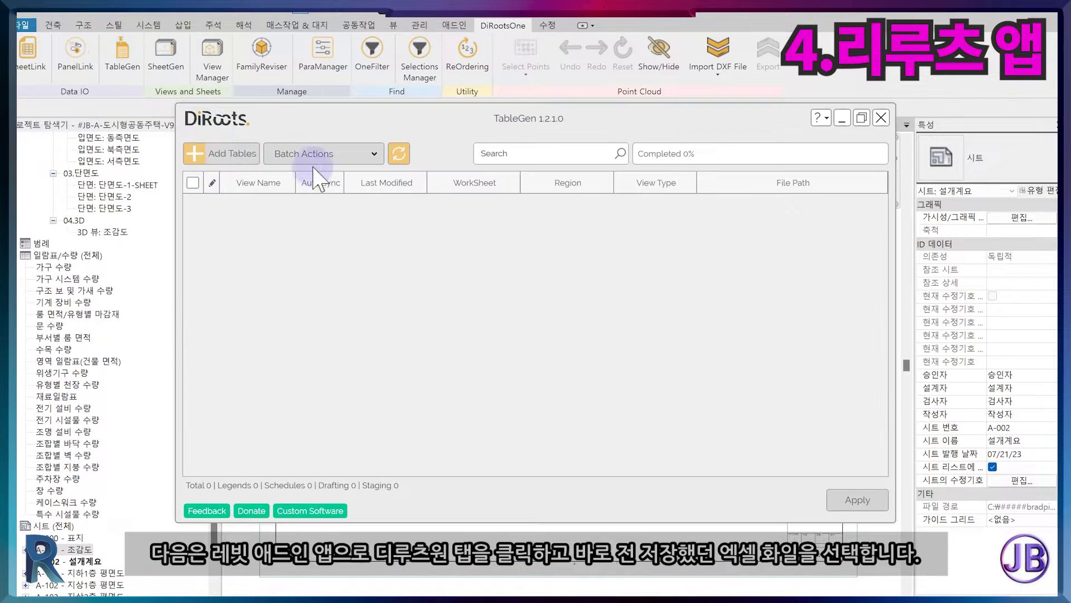
click(210, 156)
click(713, 285)
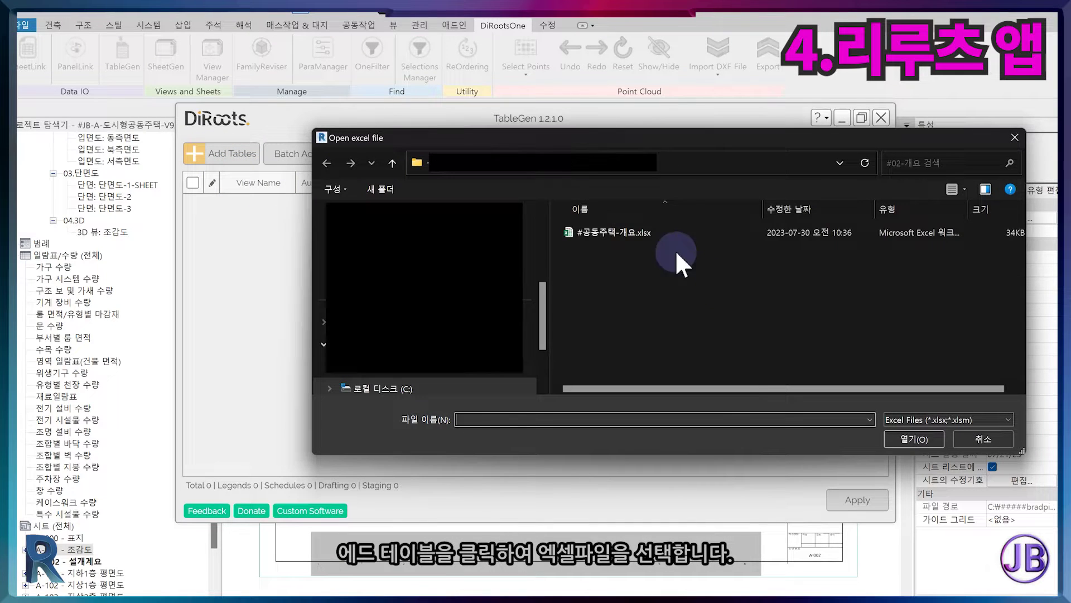
click(682, 235)
click(913, 440)
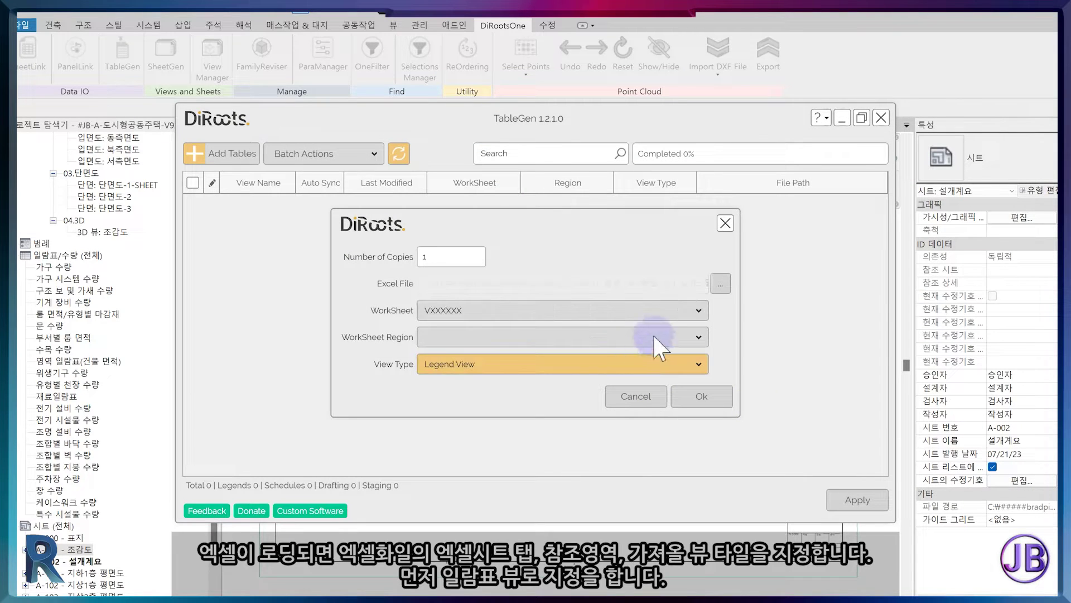
Add the table using worksheet JB 공동주택, worksheet region 설계개요 and view type Schedule View.
click(686, 311)
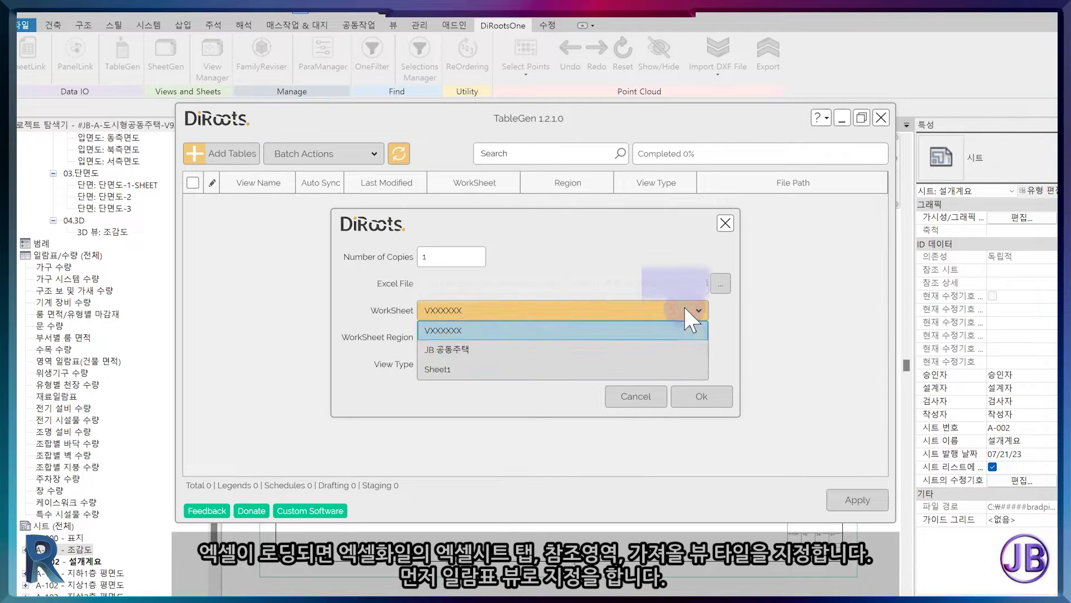
click(690, 353)
click(497, 334)
click(501, 356)
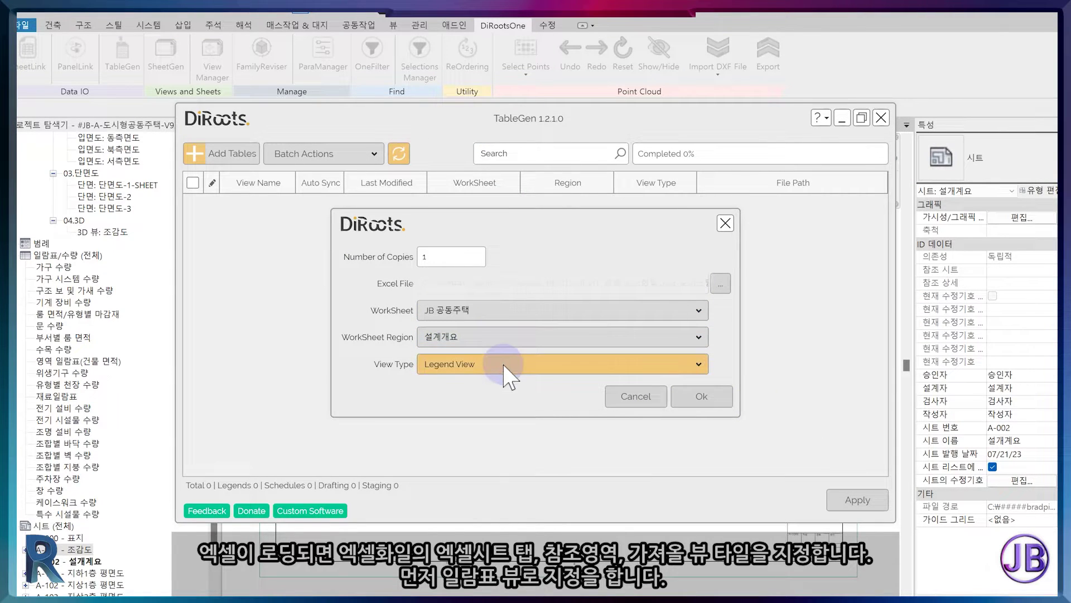
click(497, 363)
click(497, 364)
click(496, 363)
click(496, 400)
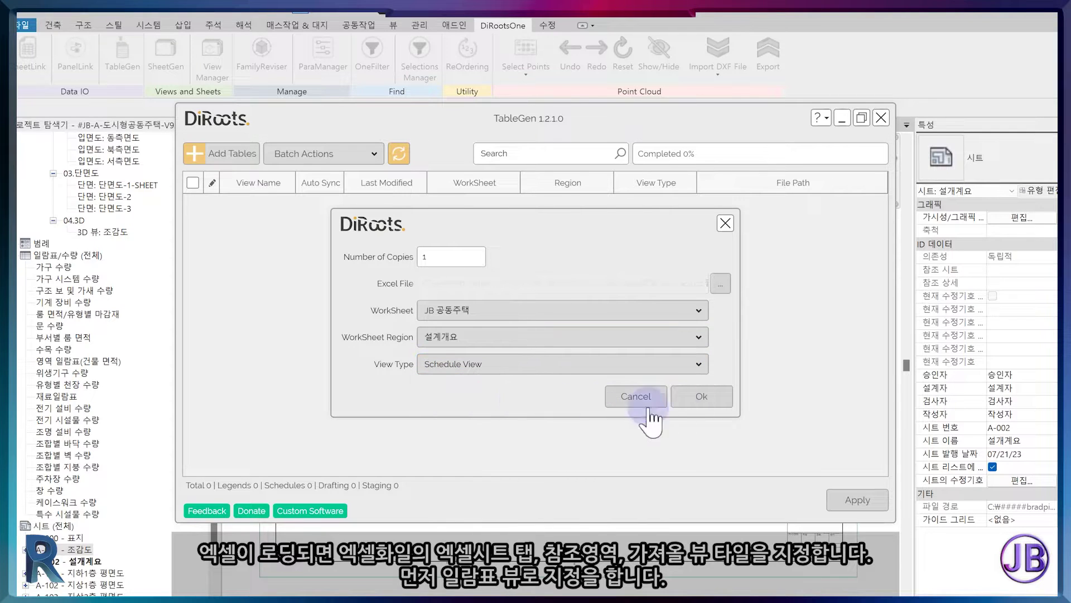
click(701, 398)
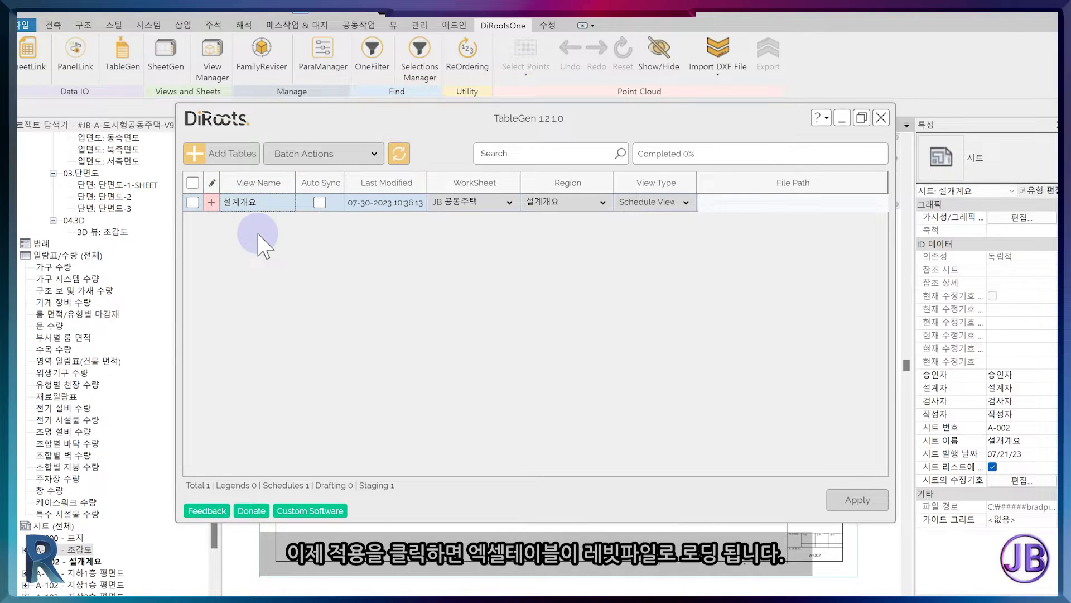
Apply the 설계개요 table to the model, close TableGen and open the imported schedule.
click(193, 202)
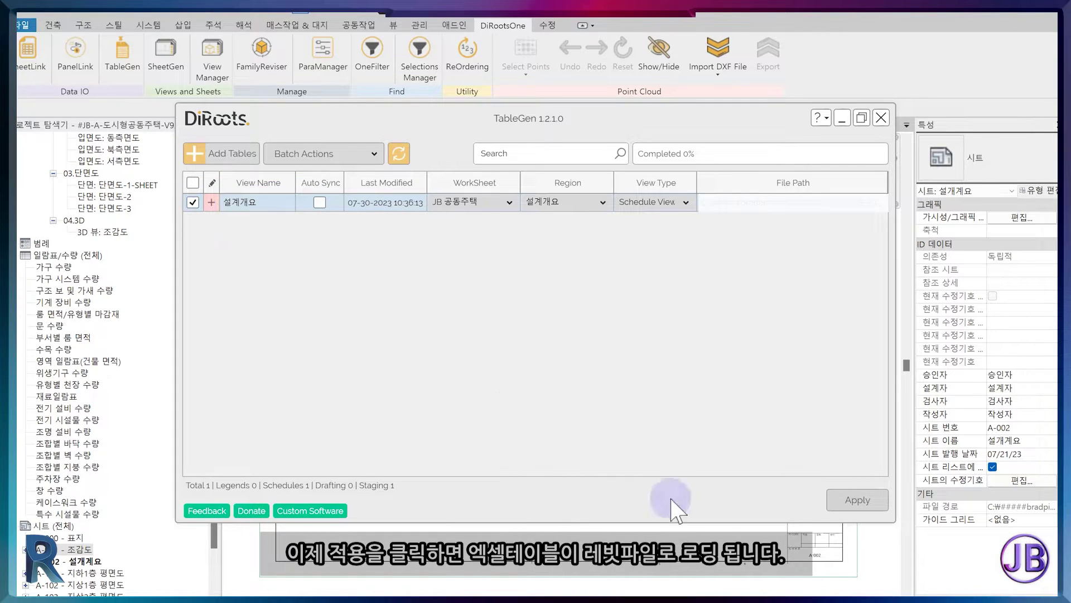
click(857, 499)
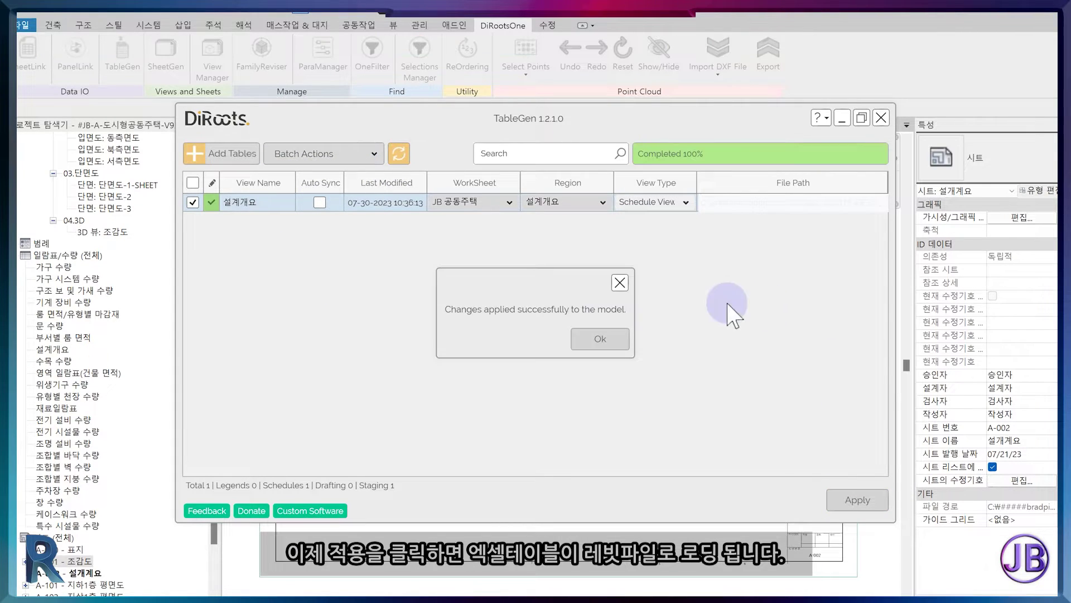
click(603, 339)
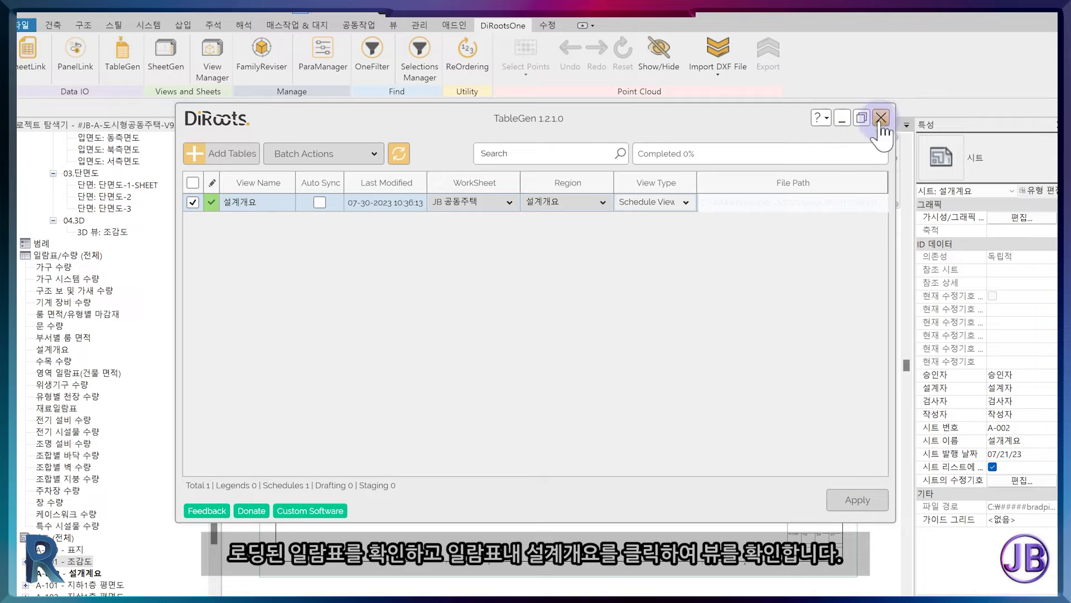
click(881, 118)
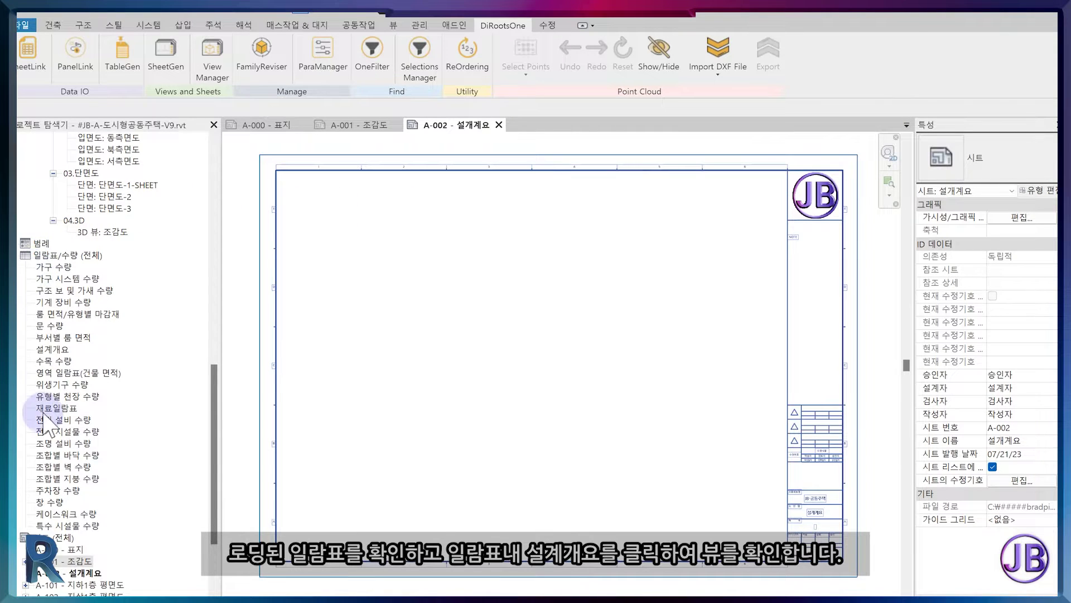
click(52, 349)
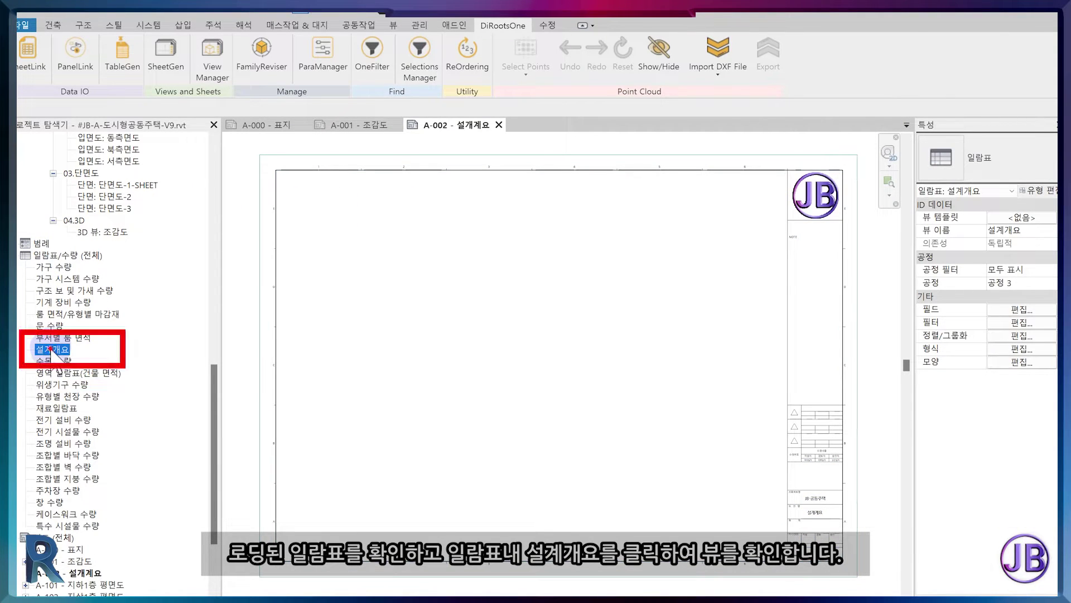
double_click(51, 350)
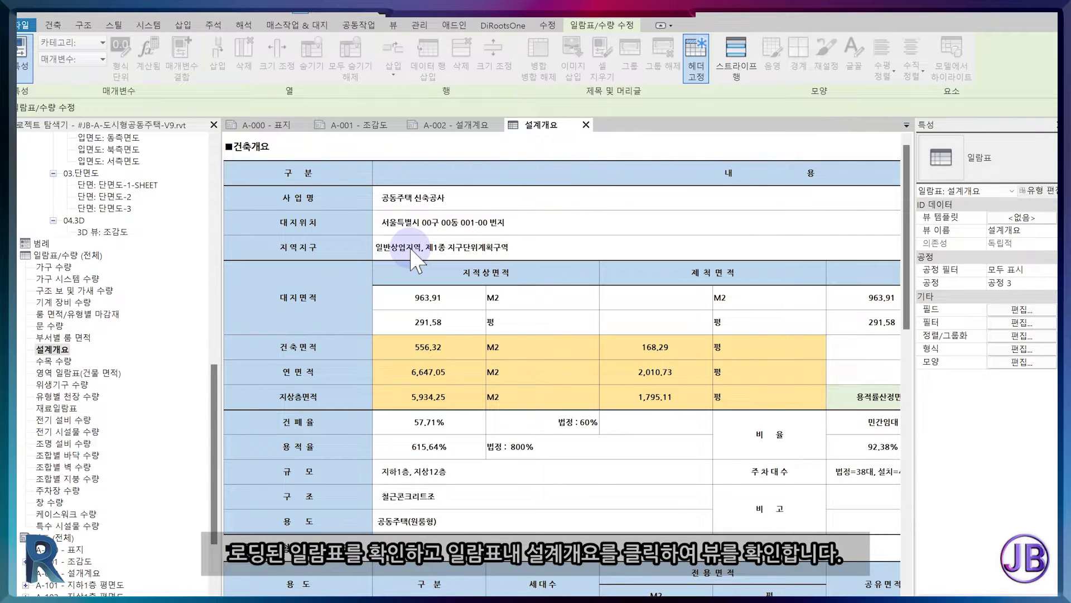
Place the 설계개요 schedule on sheet A-002 and align it within the title block frame.
ctrl+scroll(414, 262, down, 5)
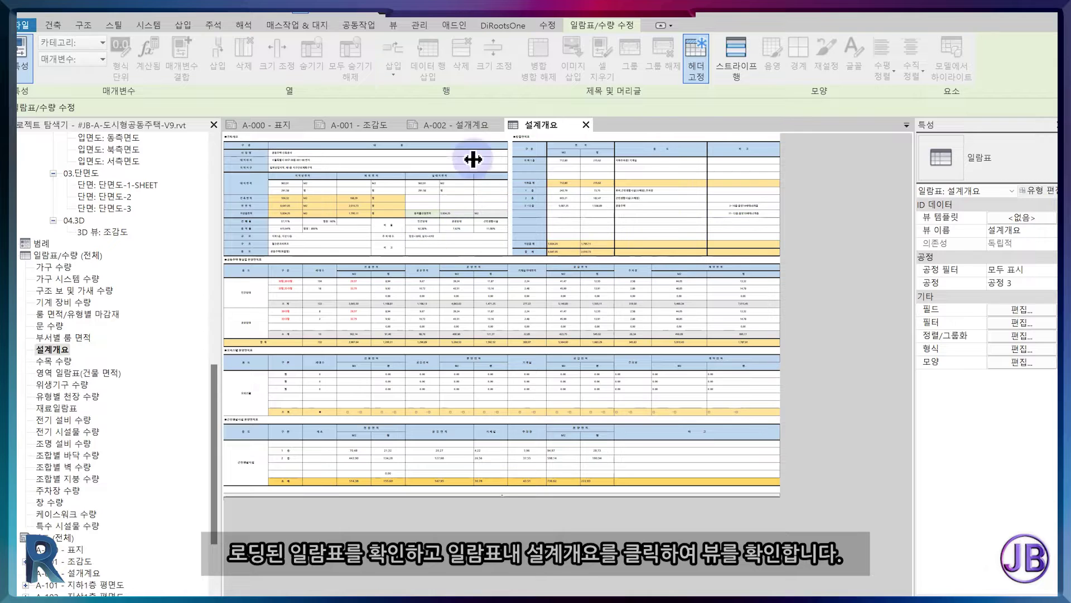
click(471, 126)
drag(52, 349, 528, 370)
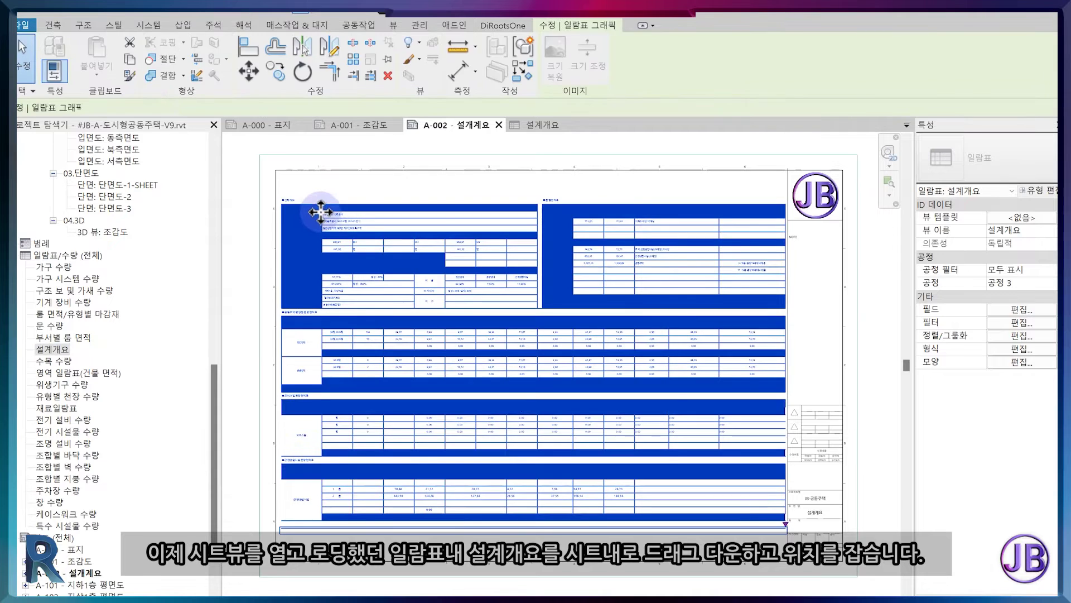
drag(321, 211, 318, 193)
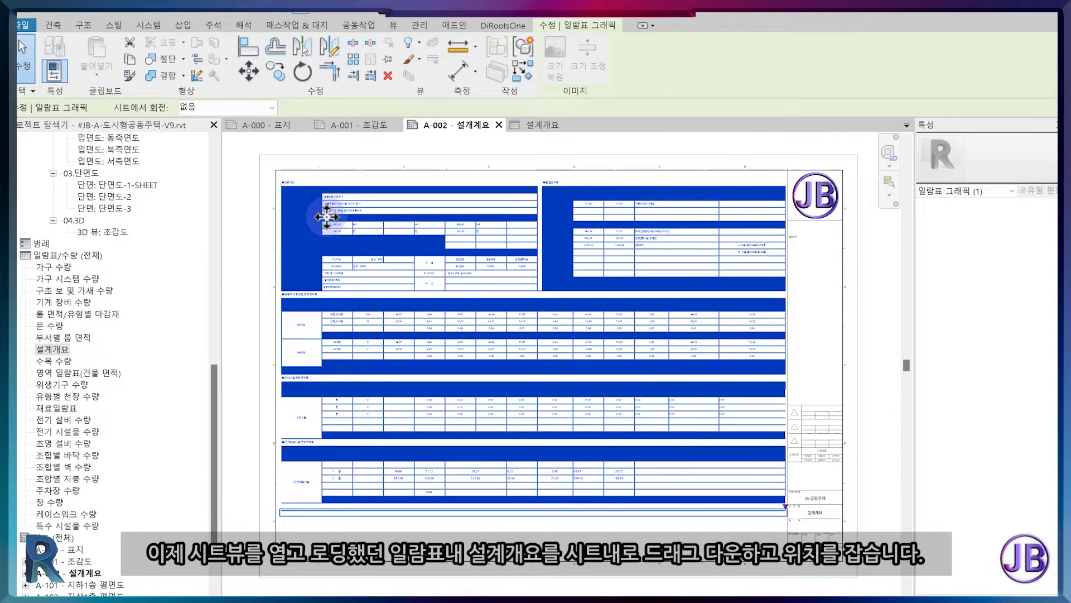
click(590, 591)
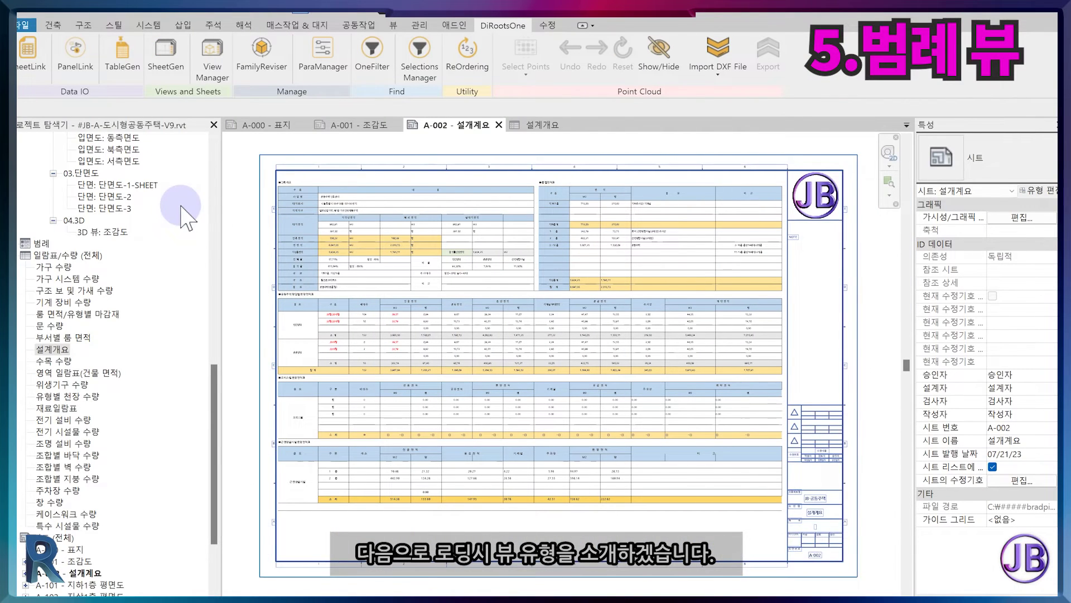
Reopen TableGen and load #공동주택-개요.xlsx as the Excel file for a new table.
click(119, 49)
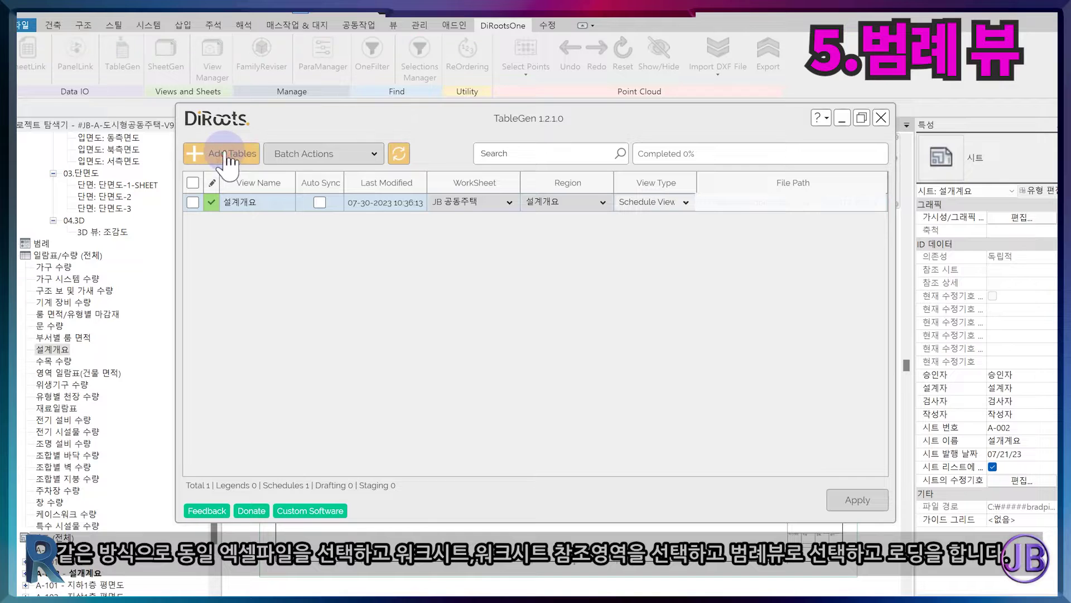
click(229, 153)
click(724, 288)
double_click(618, 231)
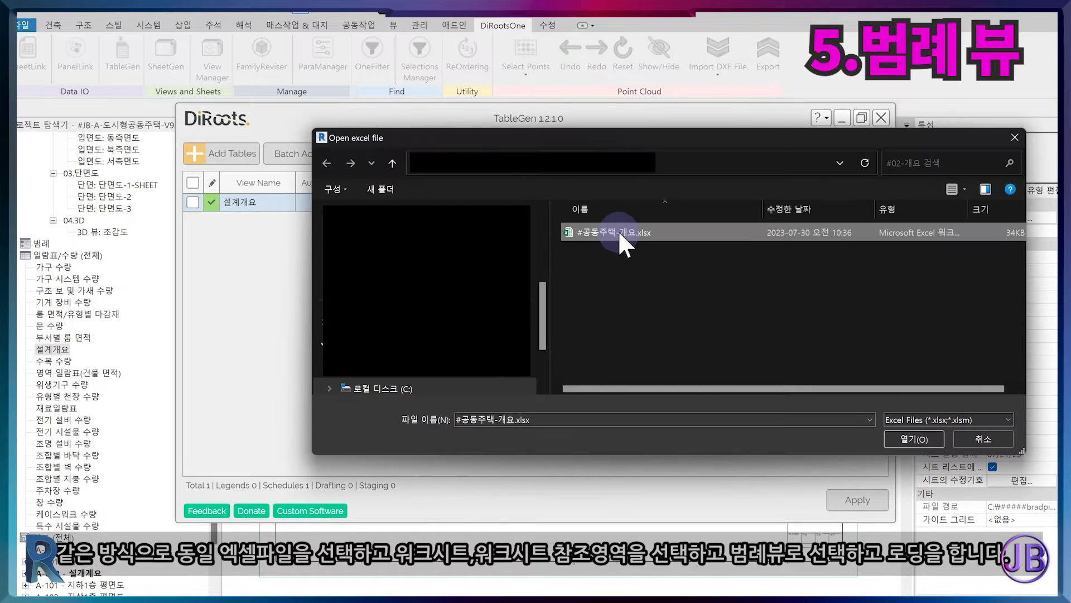
Add the table with worksheet JB 공동주택, worksheet region 설계개요 and view type Legend View.
click(506, 310)
click(491, 349)
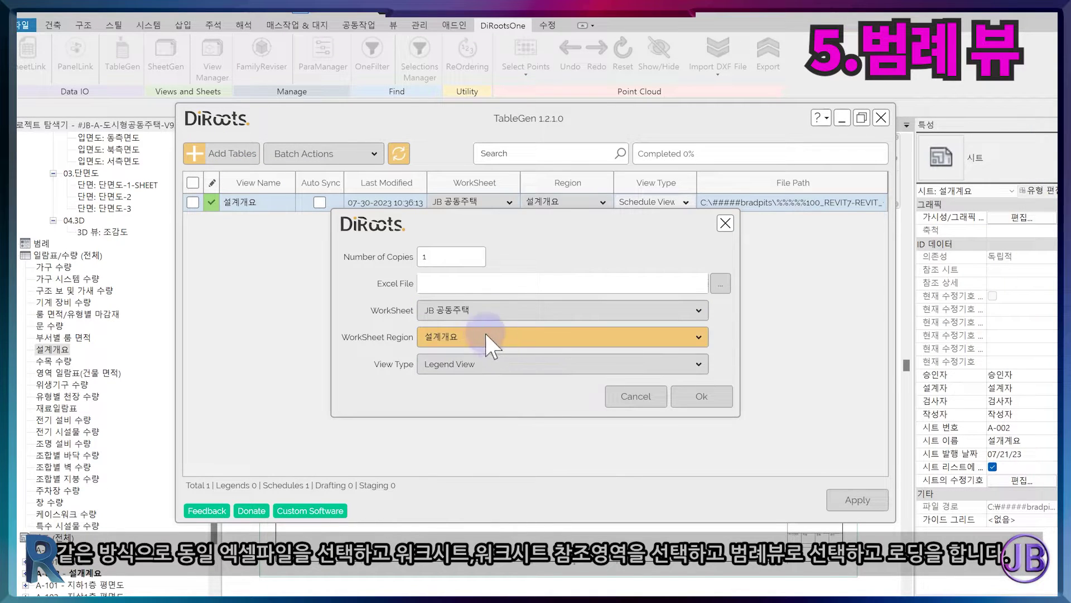
click(583, 368)
click(553, 375)
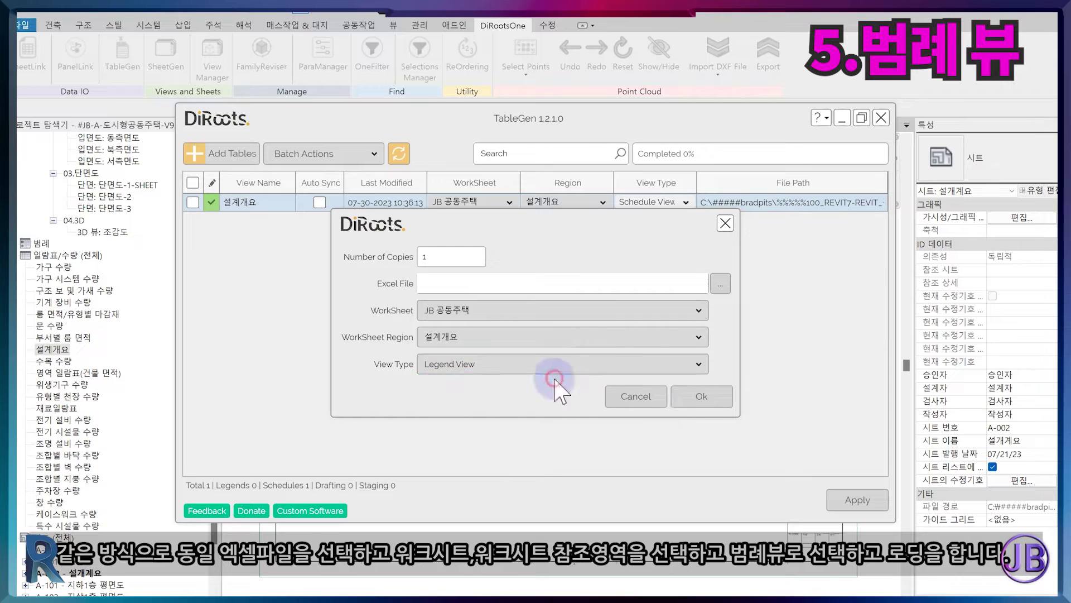
click(705, 398)
Rename the new legend table's view to 설계개요-범례 and apply it to the model.
click(193, 220)
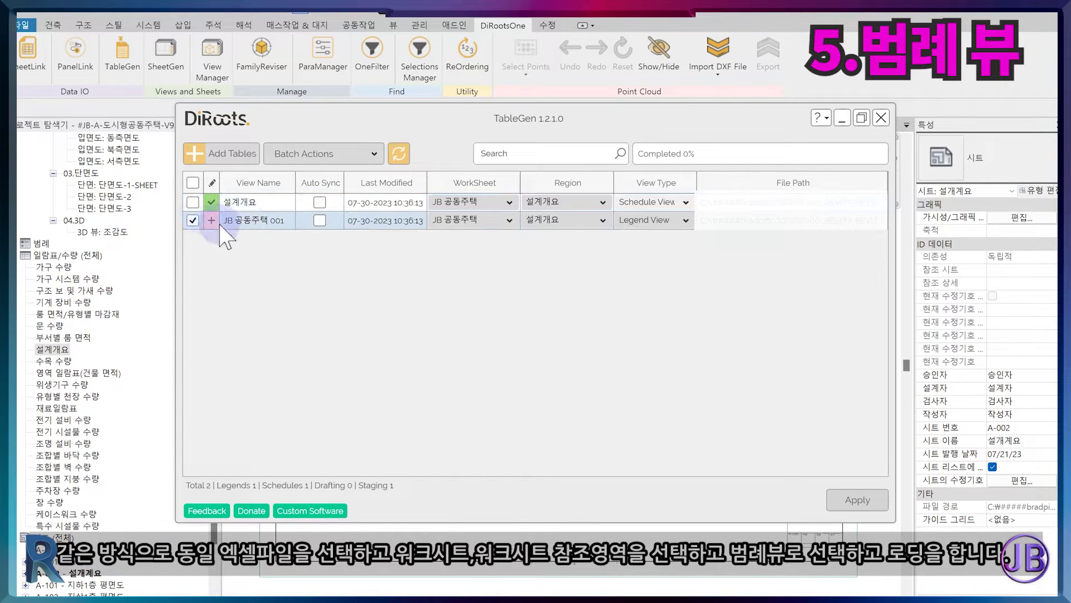
drag(275, 221, 220, 223)
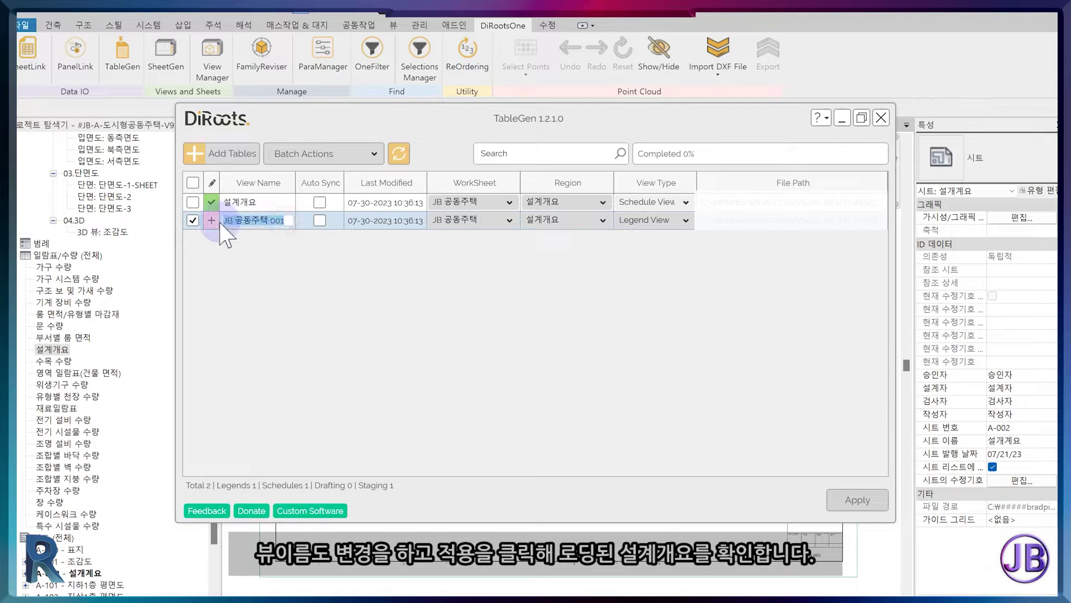
text(설계개요-범례)
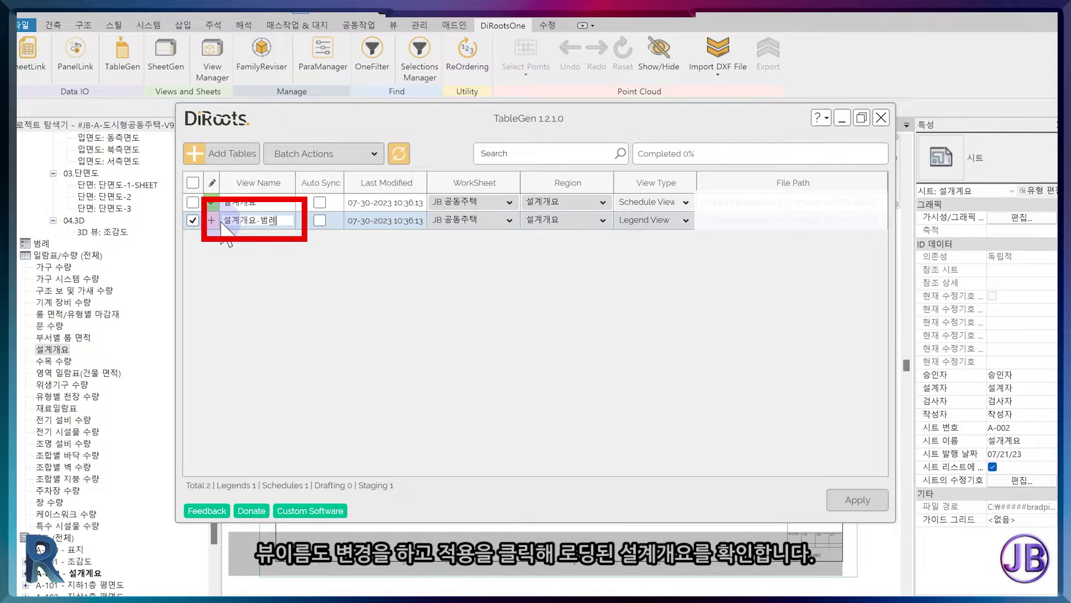
key(Return)
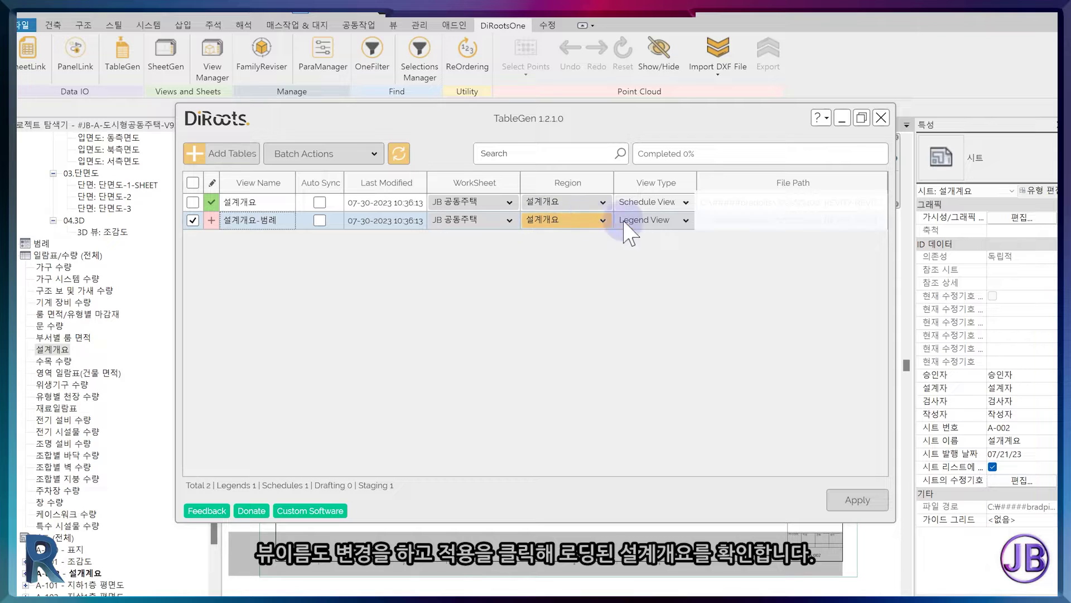
click(873, 500)
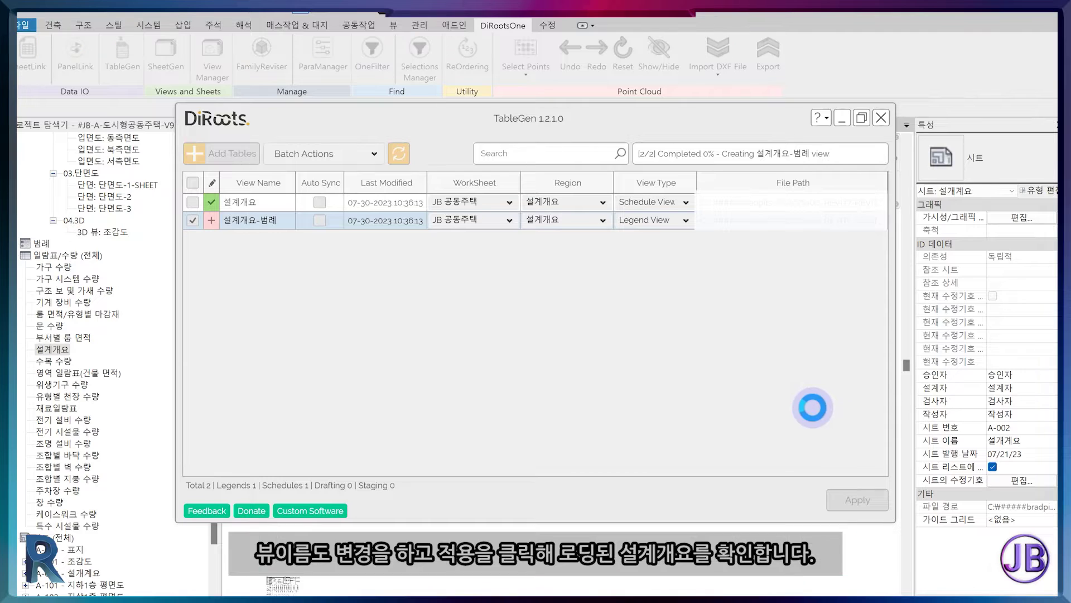
click(587, 341)
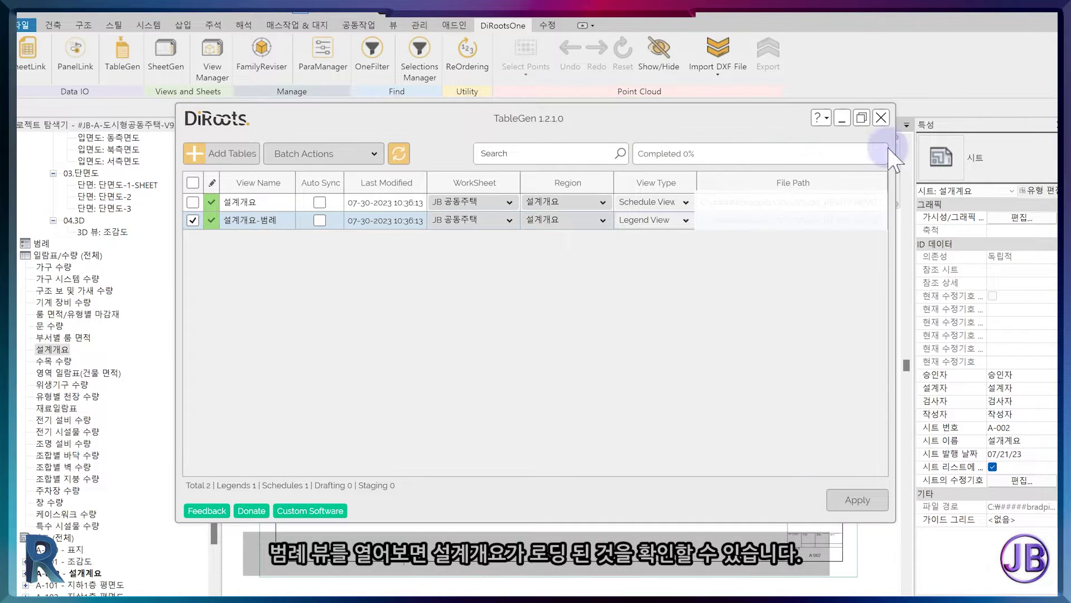
Close TableGen and open the 설계개요-범례 legend view.
click(881, 117)
click(13, 244)
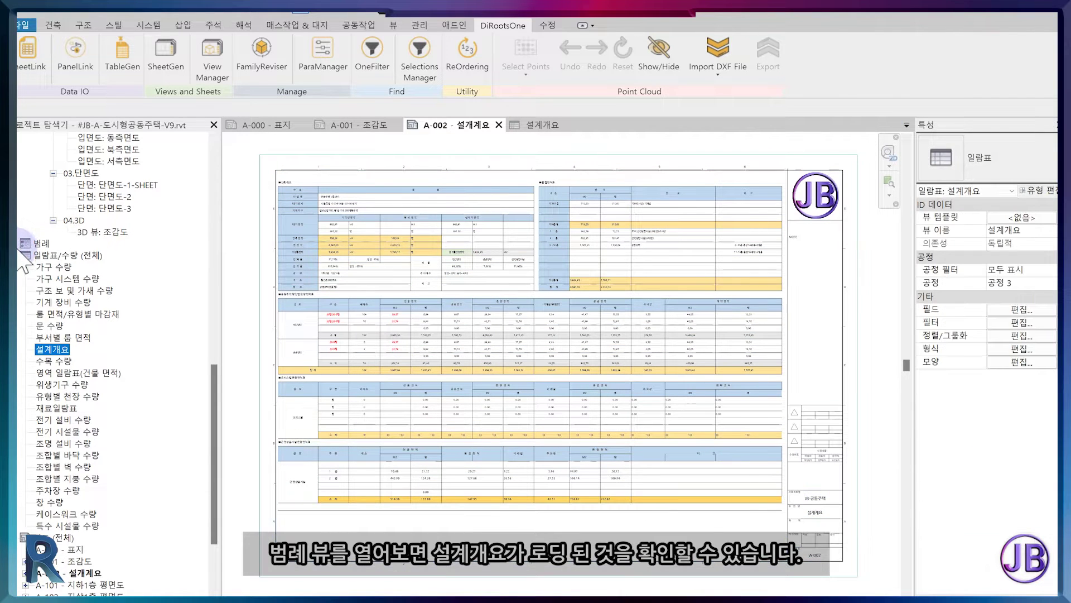
click(70, 257)
double_click(70, 256)
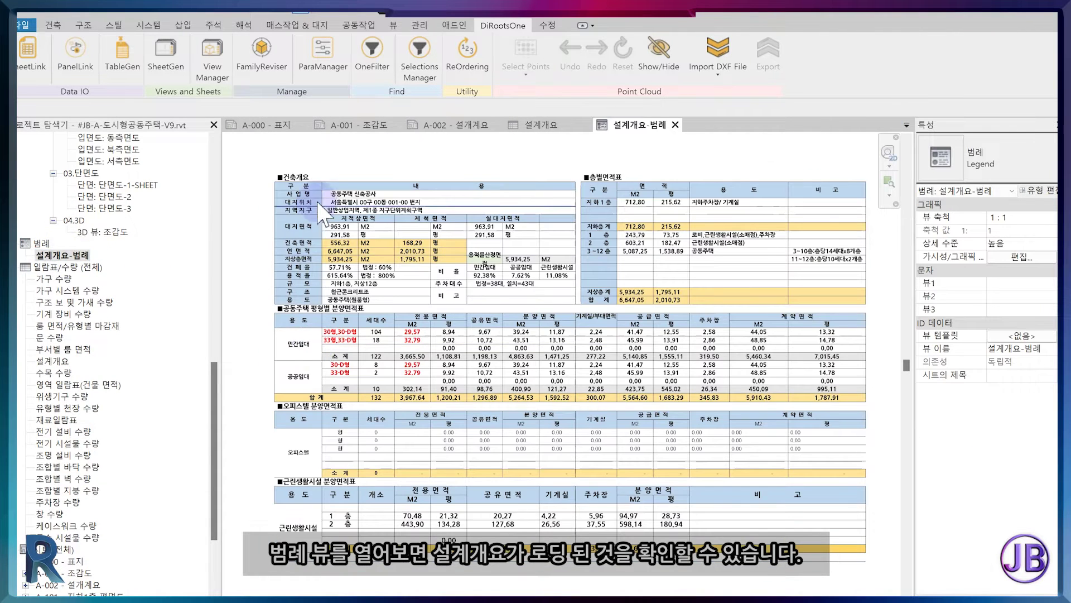
Examine the imported legend's text elements in the 구분 column of the 공동주택 평형별 분양면적표 table.
scroll(326, 330, up, 5)
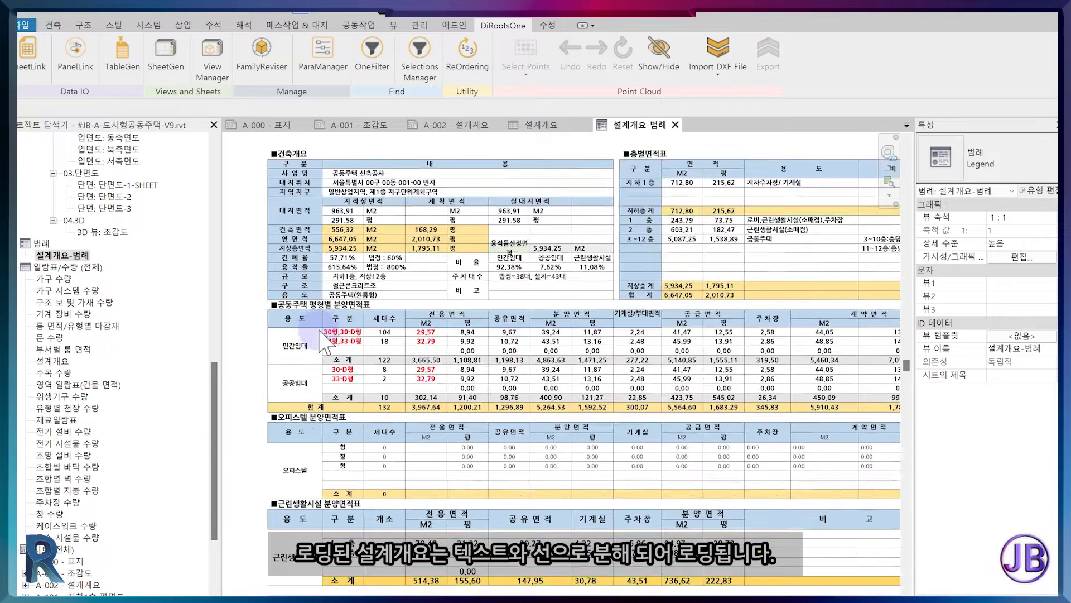
click(391, 344)
key(Escape)
scroll(390, 343, up, 2)
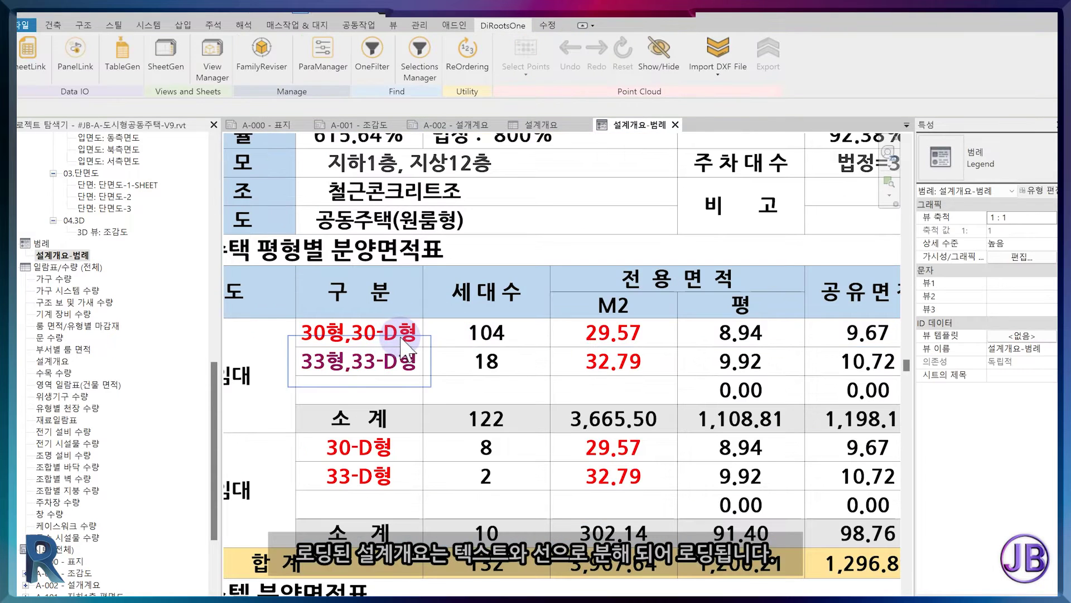
click(403, 341)
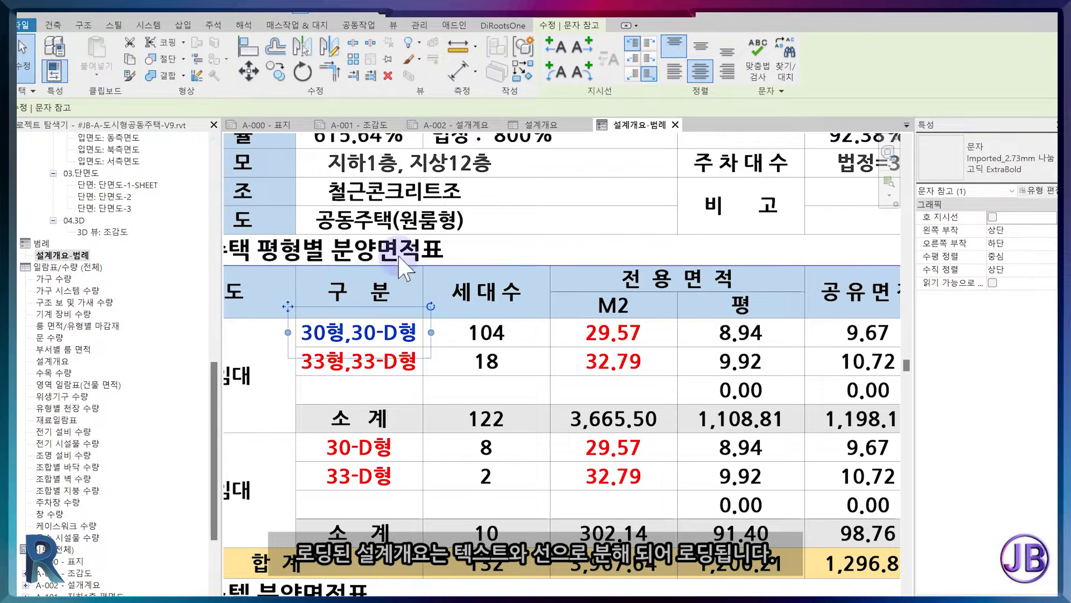
Delete the 설계개요 schedule from sheet A-002 and place the 설계개요-범례 legend there instead.
click(449, 125)
click(474, 199)
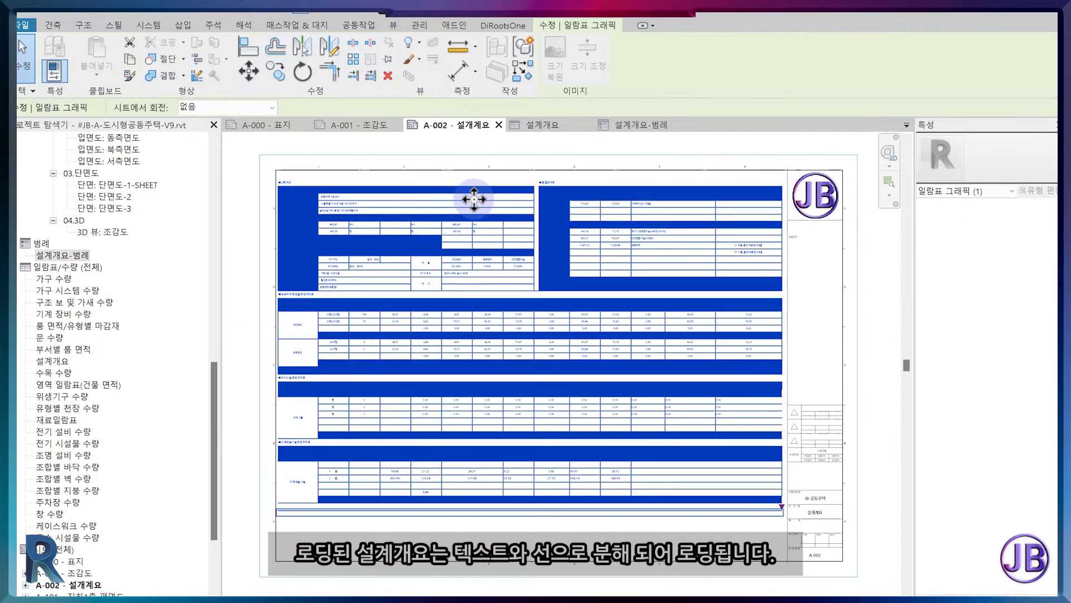
key(Delete)
click(62, 255)
drag(396, 270, 534, 329)
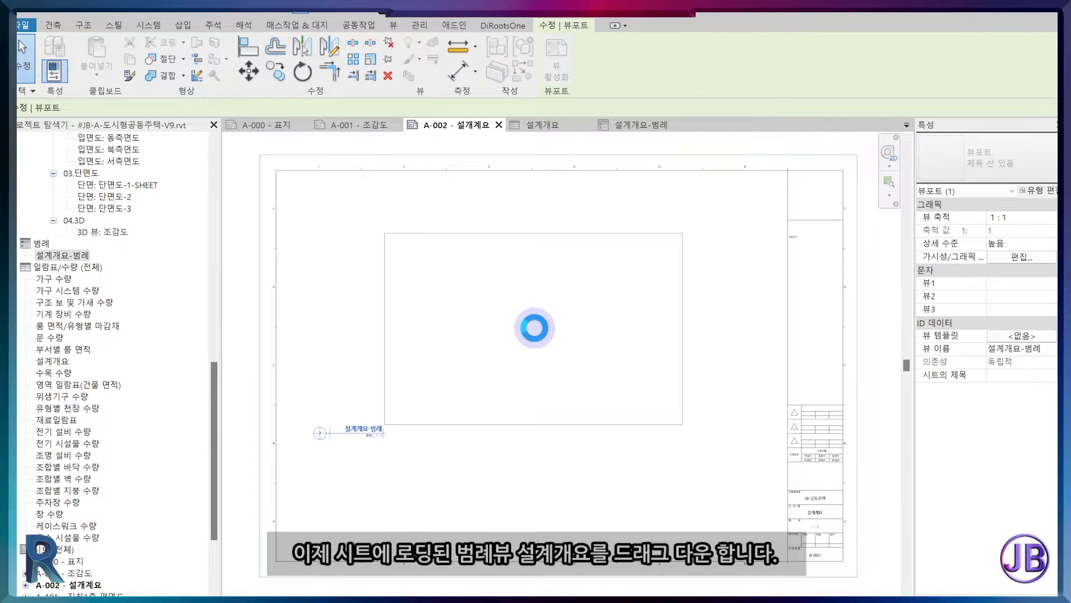
Reposition the legend's view title and move the viewport to the upper-left corner of the sheet frame.
drag(354, 427, 657, 445)
drag(613, 347, 514, 294)
click(575, 282)
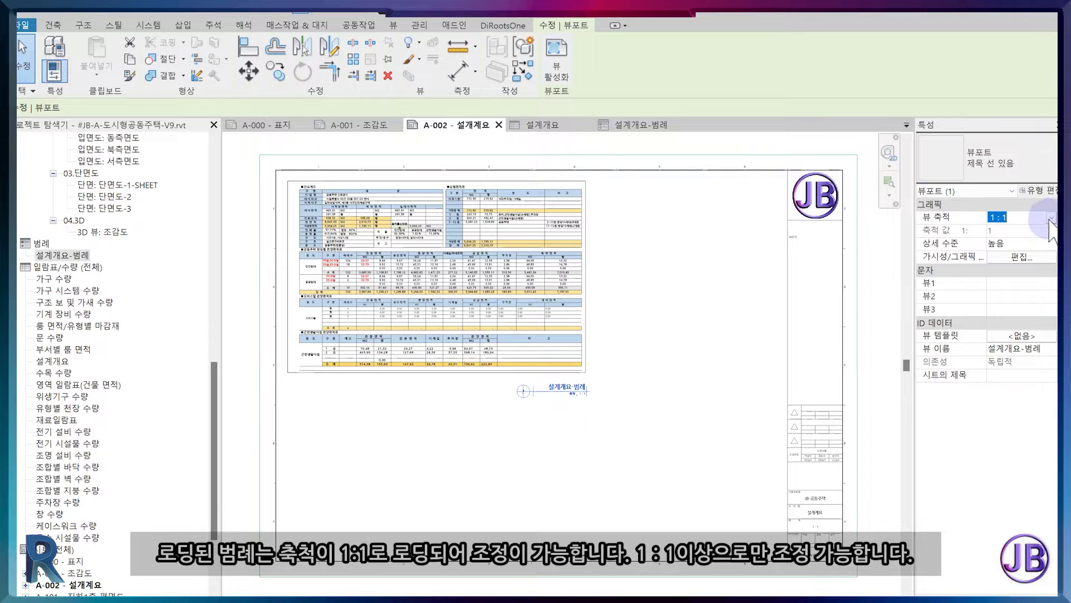
Set the legend viewport's view scale to 1 : 2.
click(1051, 218)
click(1028, 229)
click(1052, 219)
click(1021, 251)
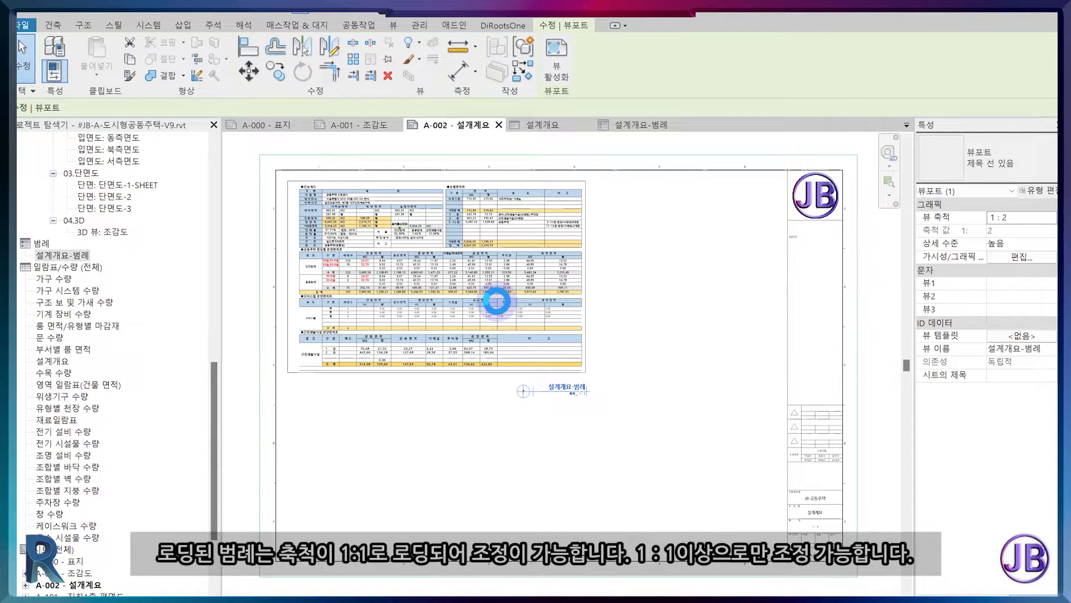
Try to give the legend viewport a custom (사용자) view scale with a scale value of 0.5.
click(1051, 218)
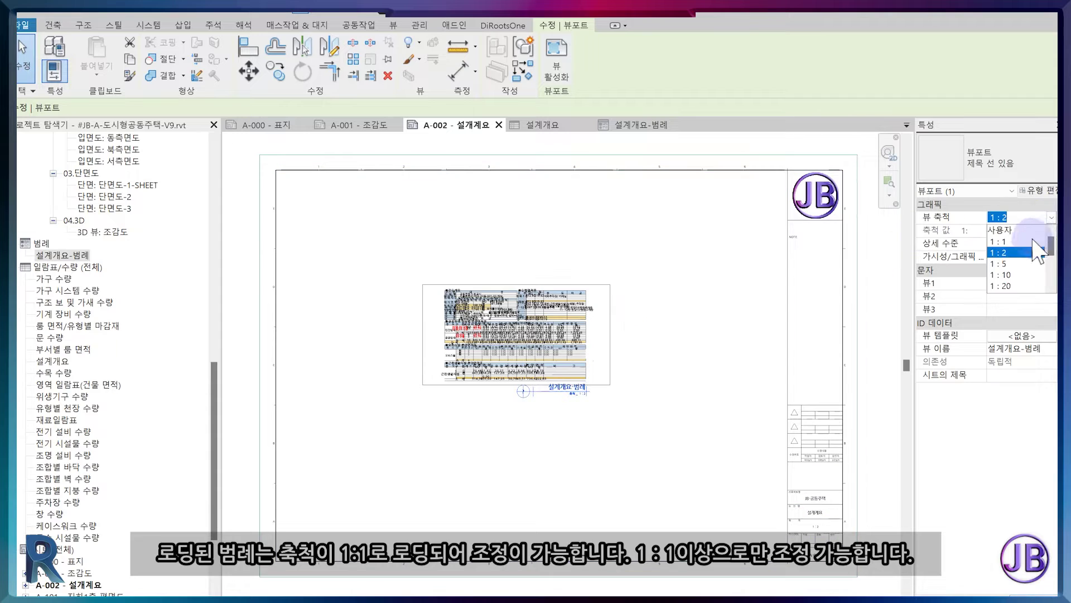
click(1023, 230)
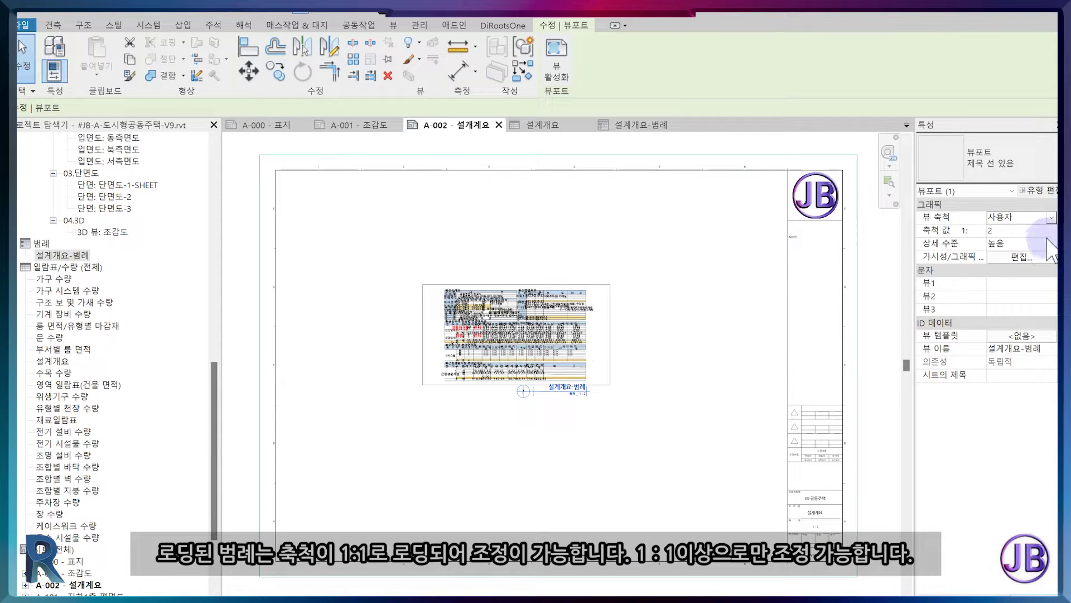
click(1048, 232)
text(0.5)
key(Return)
key(Return)
Set the legend viewport's scale value to 1 and close the 설계개요-범례 view, returning to sheet A-002.
drag(1047, 231, 973, 228)
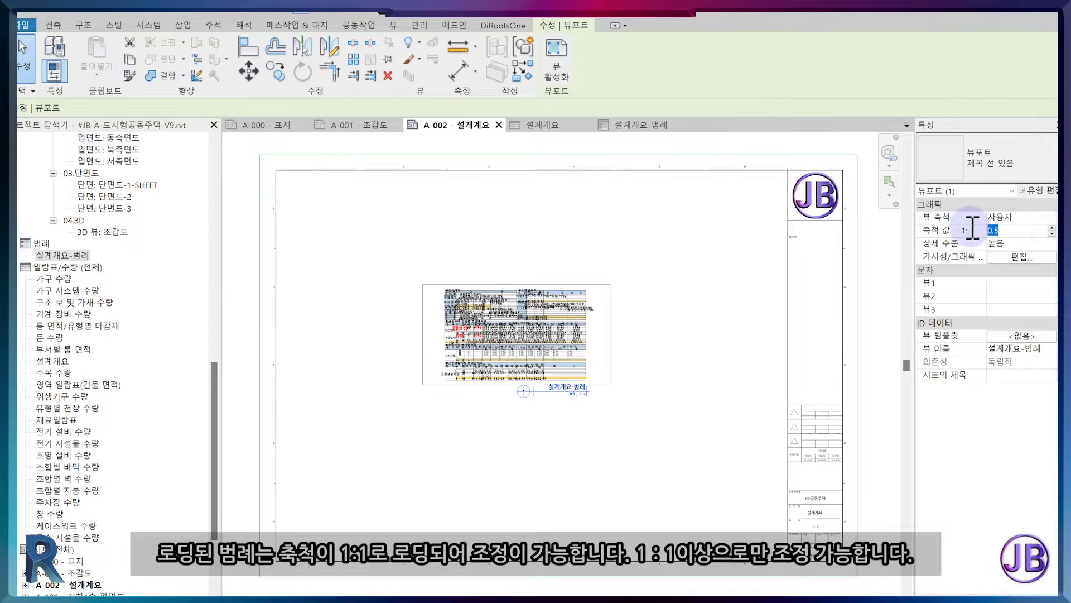
key(Return)
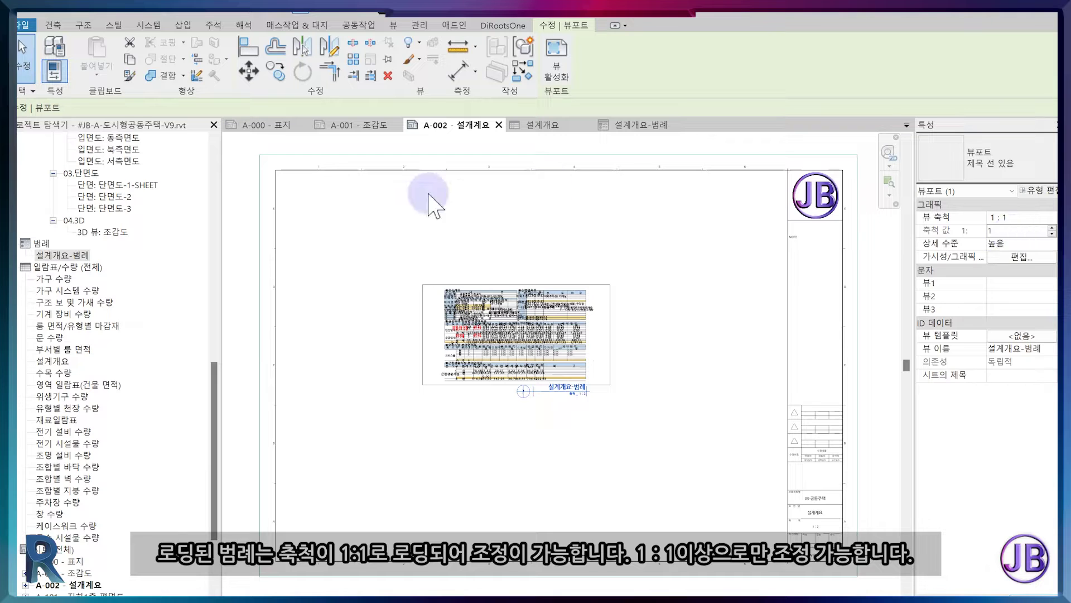
click(648, 128)
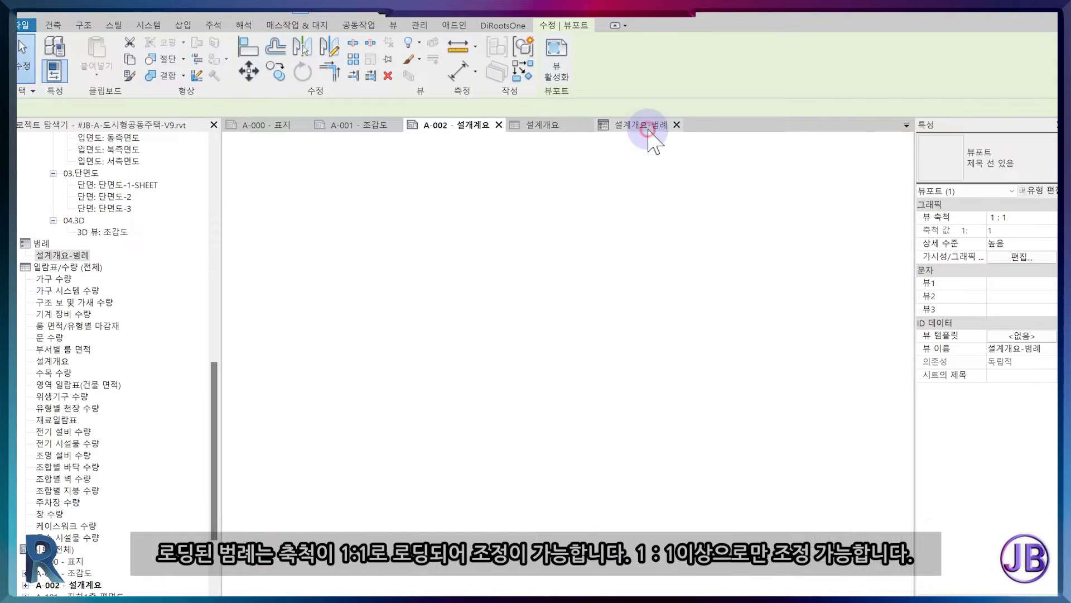
click(675, 126)
click(567, 279)
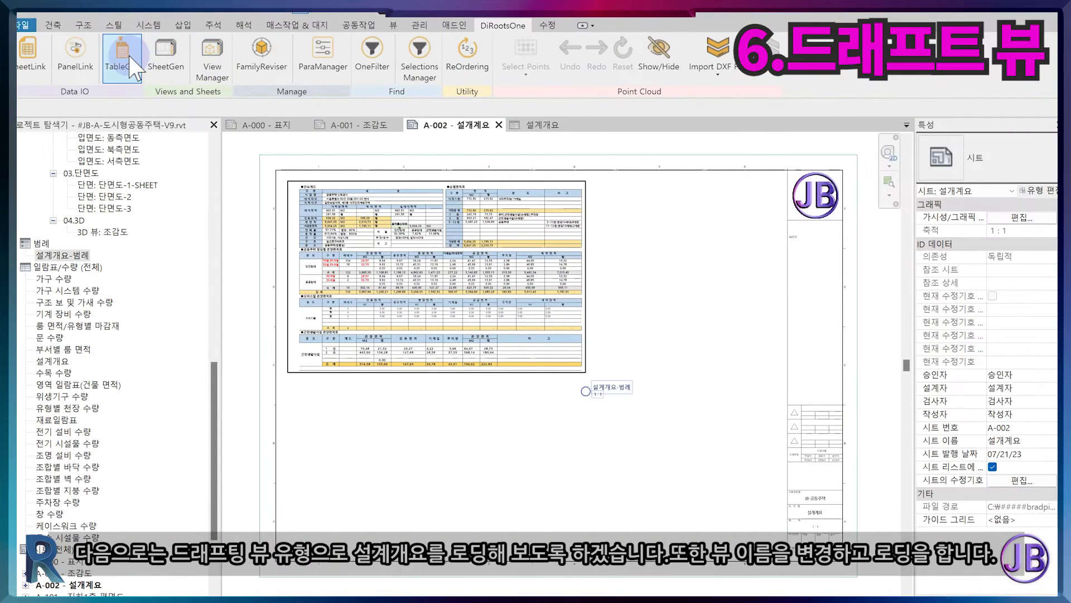
Open TableGen again and load #공동주택-개요.xlsx as the source of another new table.
click(131, 56)
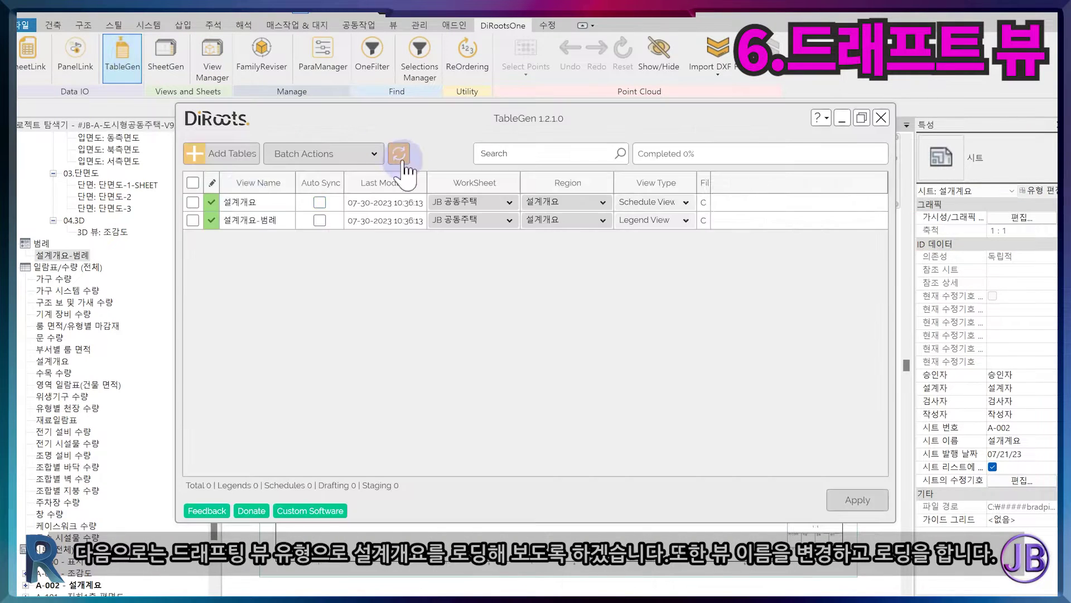
click(194, 153)
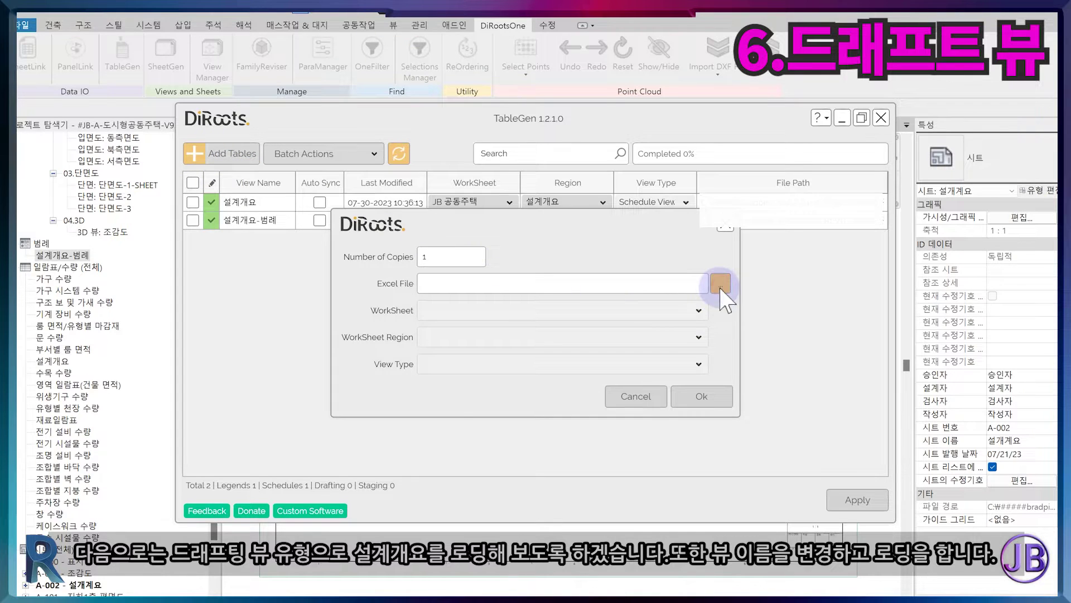
click(721, 283)
double_click(617, 233)
Add the table with worksheet JB 공동주택, worksheet region 설계개요 and view type Drafting View.
click(574, 313)
click(573, 354)
click(545, 364)
click(515, 423)
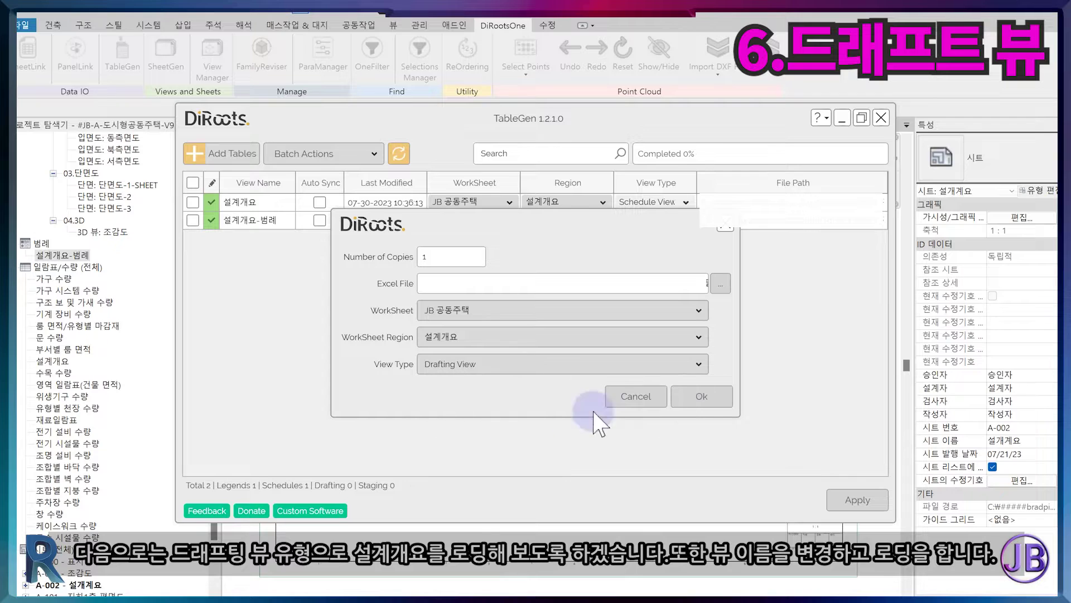
click(710, 401)
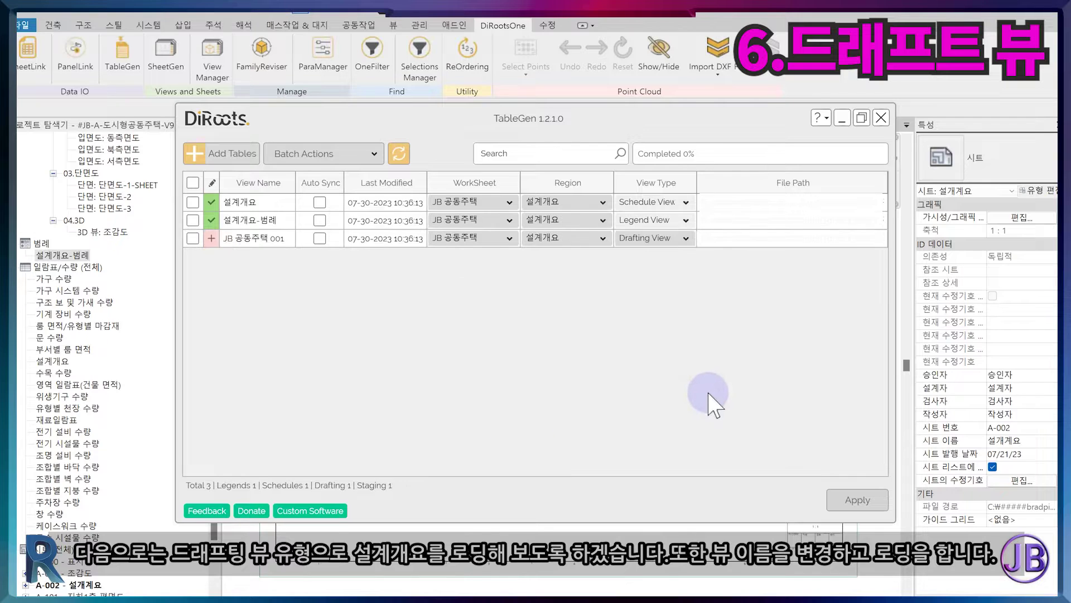
Rename the drafting table's view to 설계개요-드래프트 and apply it to the model.
click(277, 241)
click(855, 501)
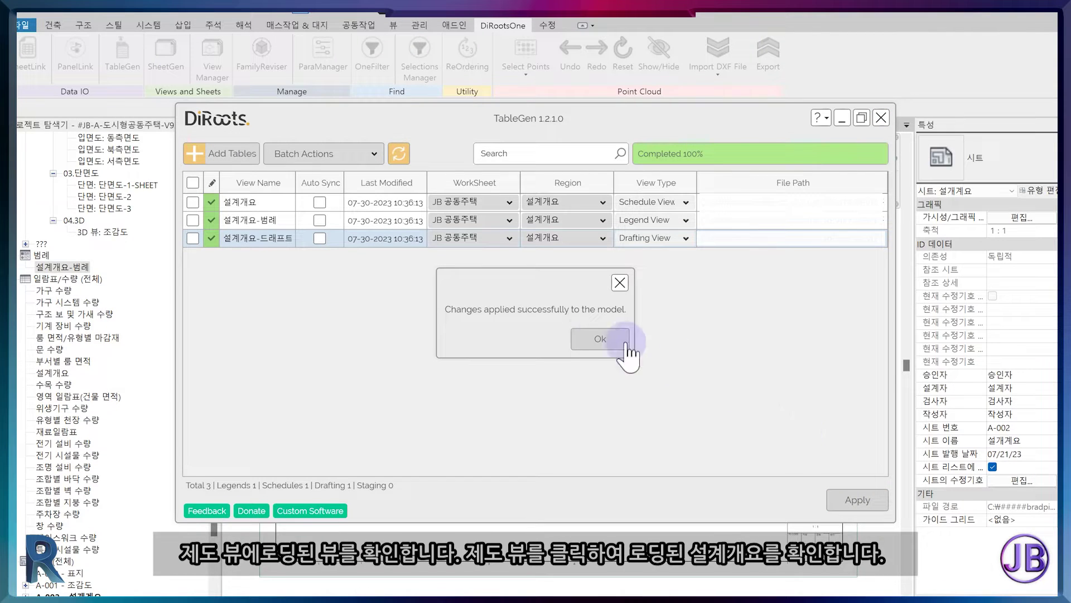
click(587, 337)
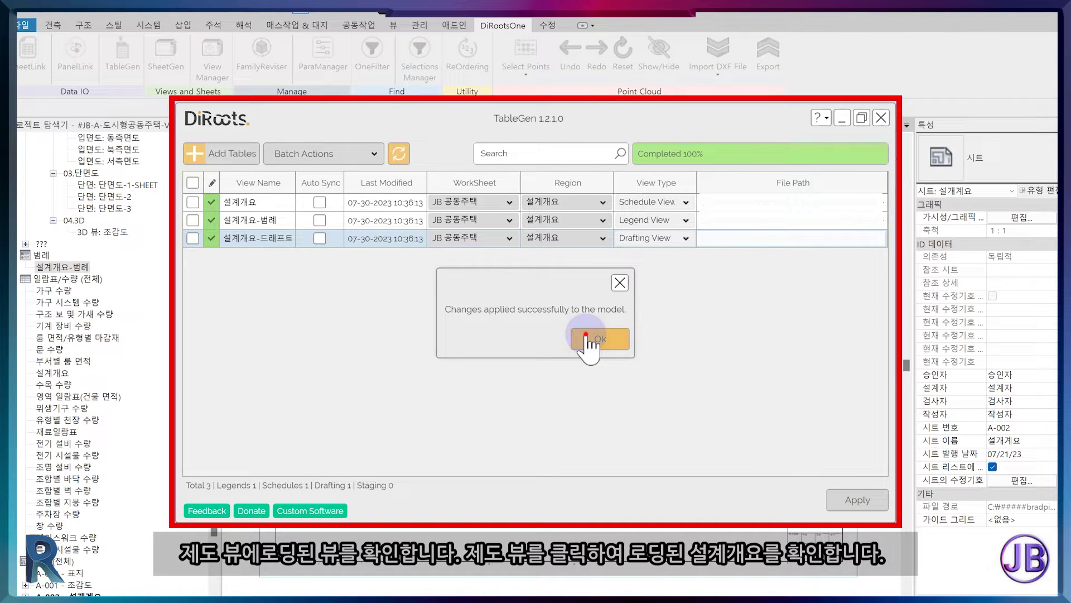
Close TableGen and expand the ??? groups in the project browser to select the drafting view 설계개요-드래프트.
click(881, 117)
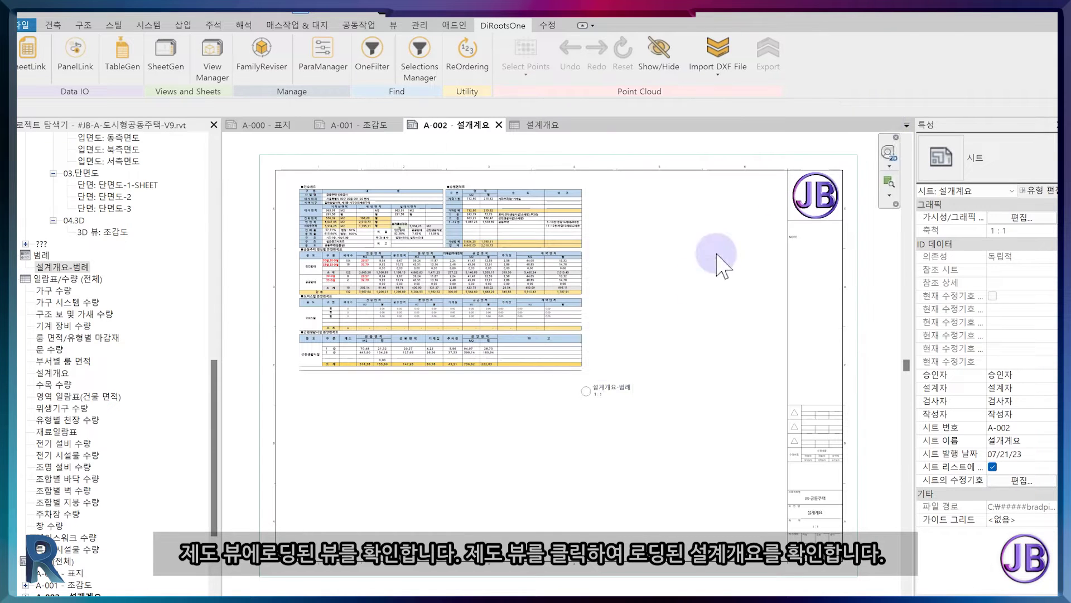
scroll(84, 446, down, 5)
scroll(164, 312, up, 4)
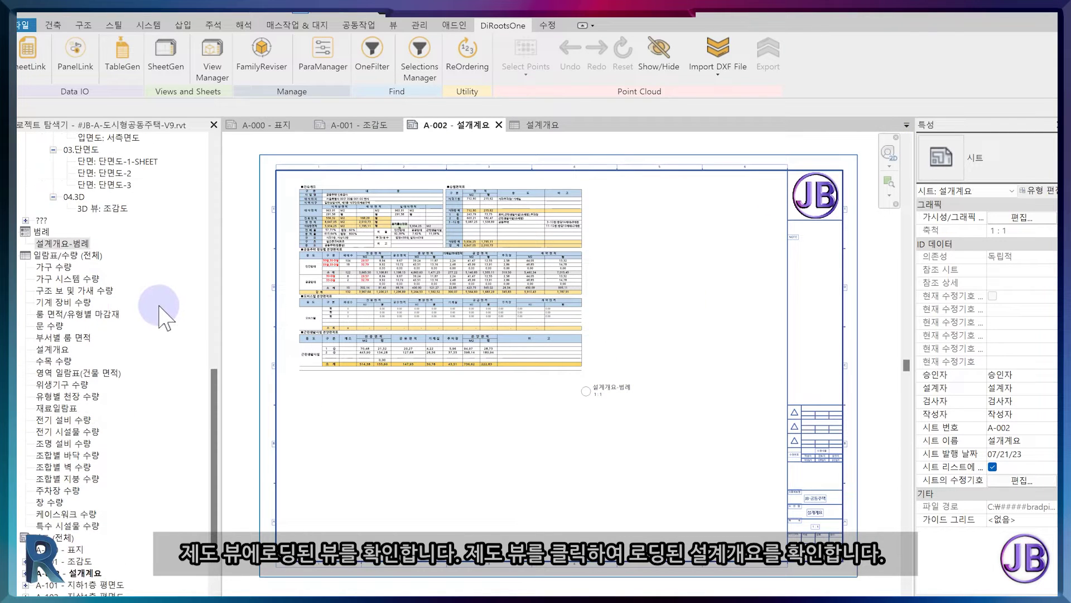
click(25, 220)
click(50, 232)
click(39, 232)
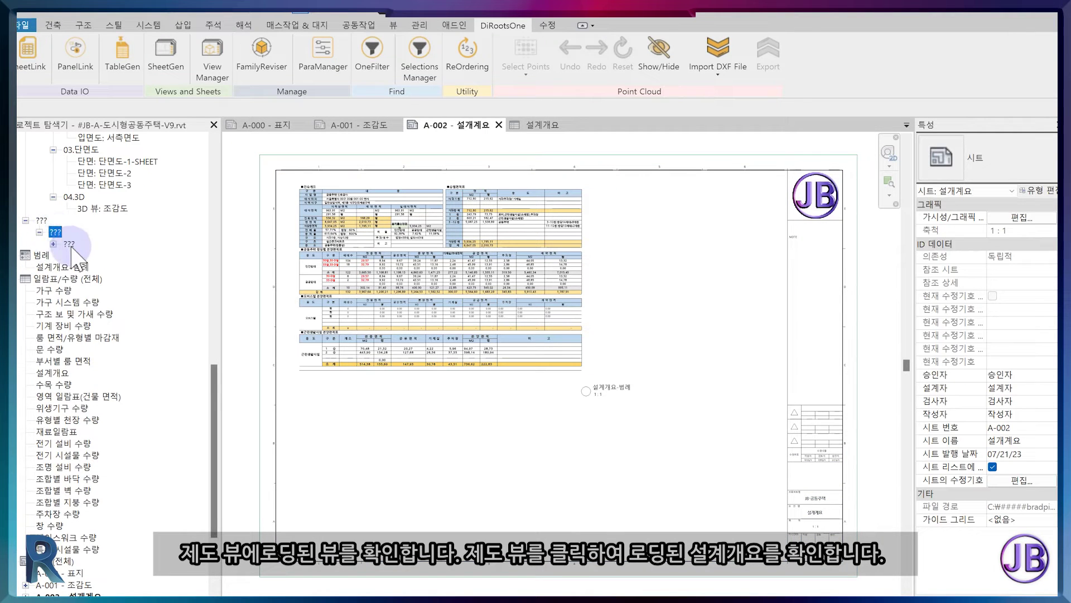
click(54, 244)
click(112, 255)
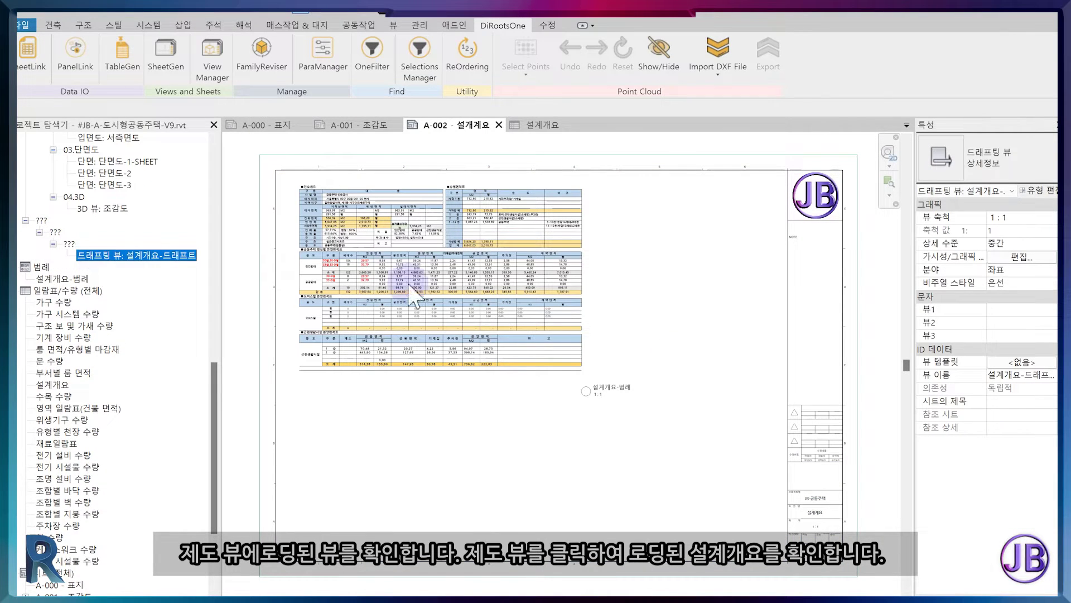
Review the drafting view's type properties without changing them and open the 설계개요-드래프트 view.
click(1039, 190)
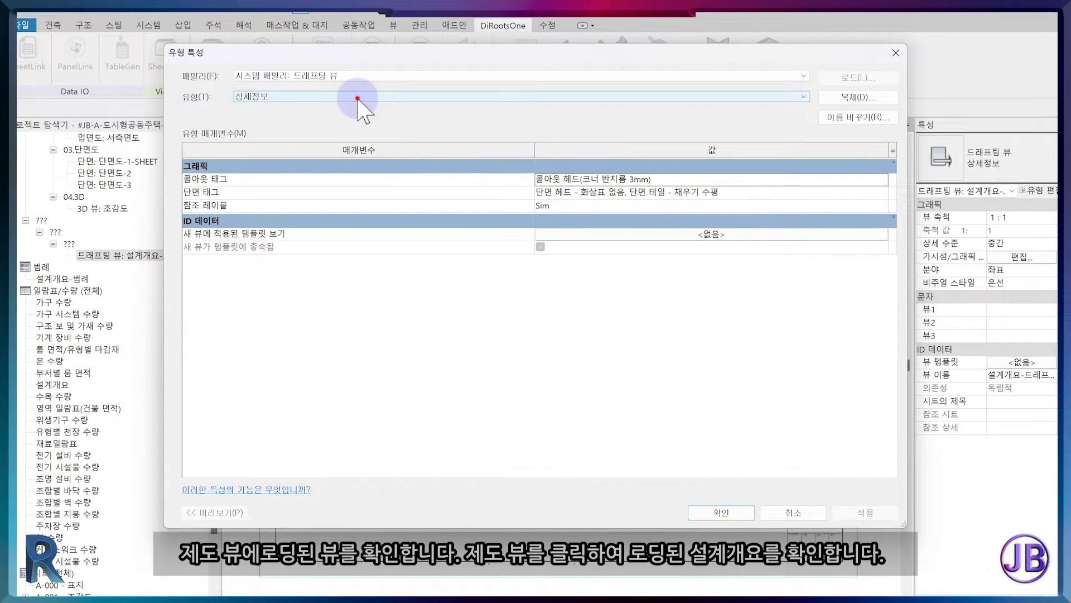
click(722, 512)
double_click(151, 257)
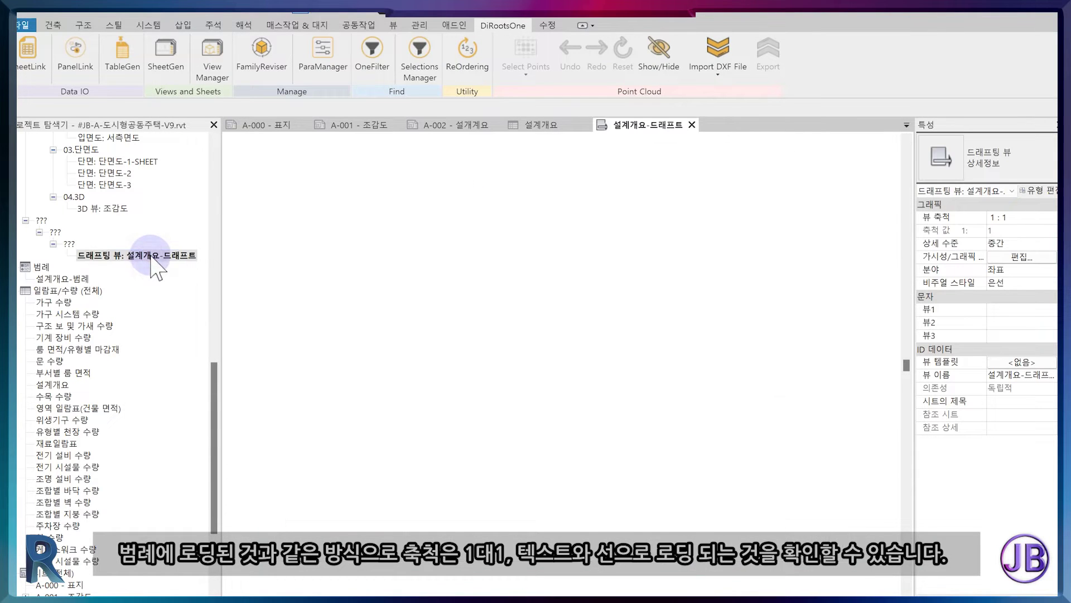
Inspect a line and a text note of the drafting table, and close the drafting view and sheet A-002.
click(335, 190)
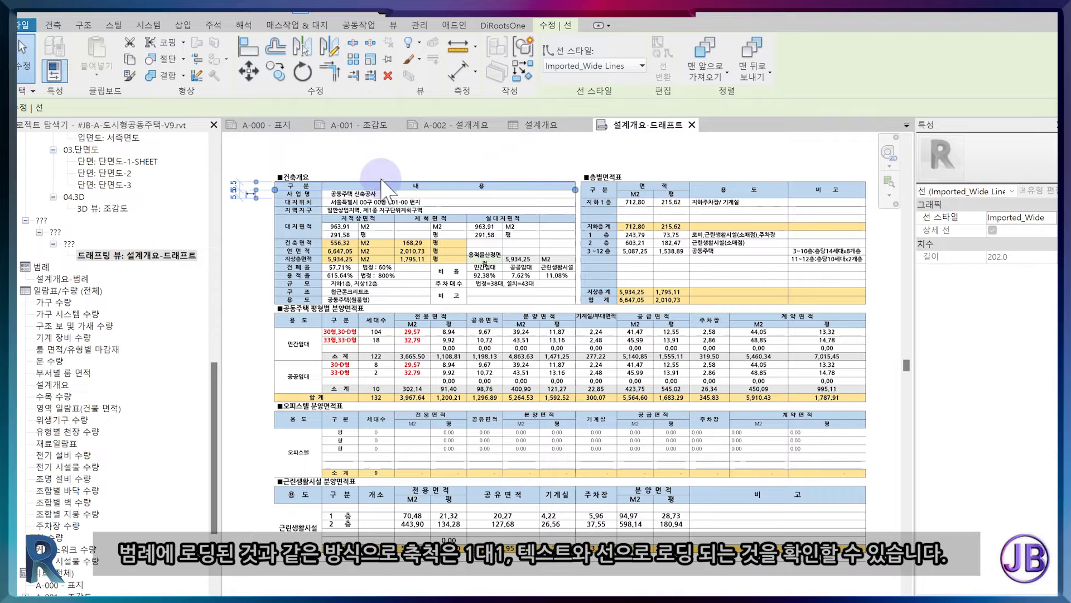
scroll(520, 202, up, 4)
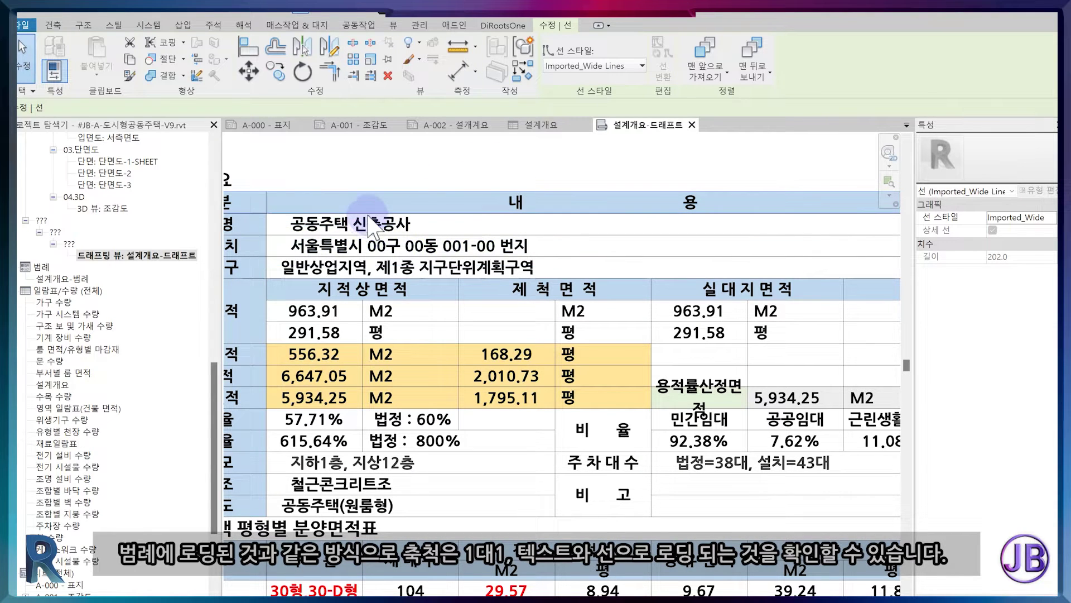
click(369, 241)
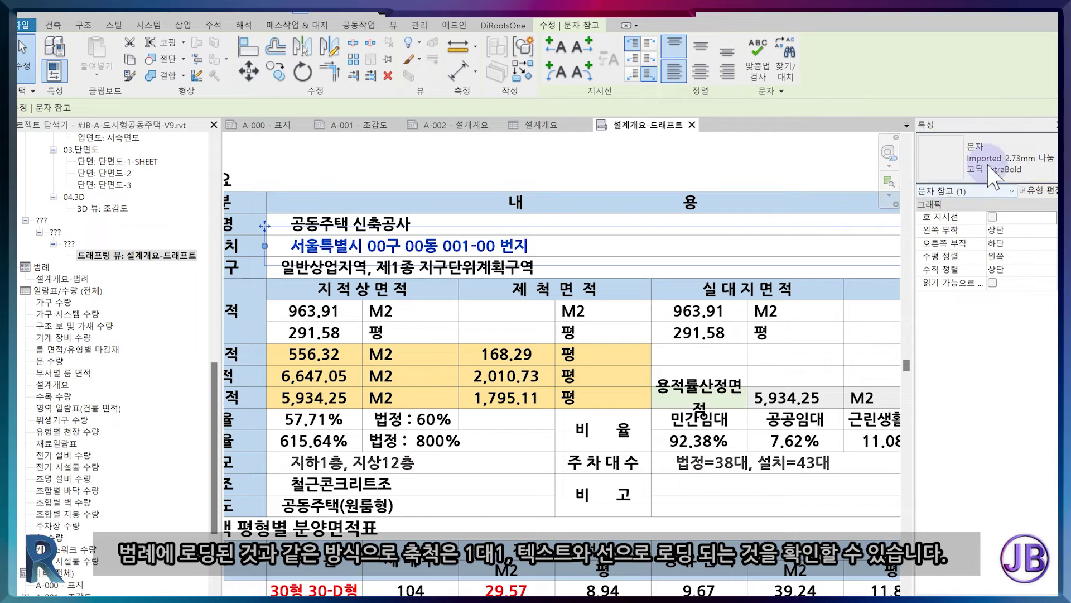
key(Escape)
click(692, 124)
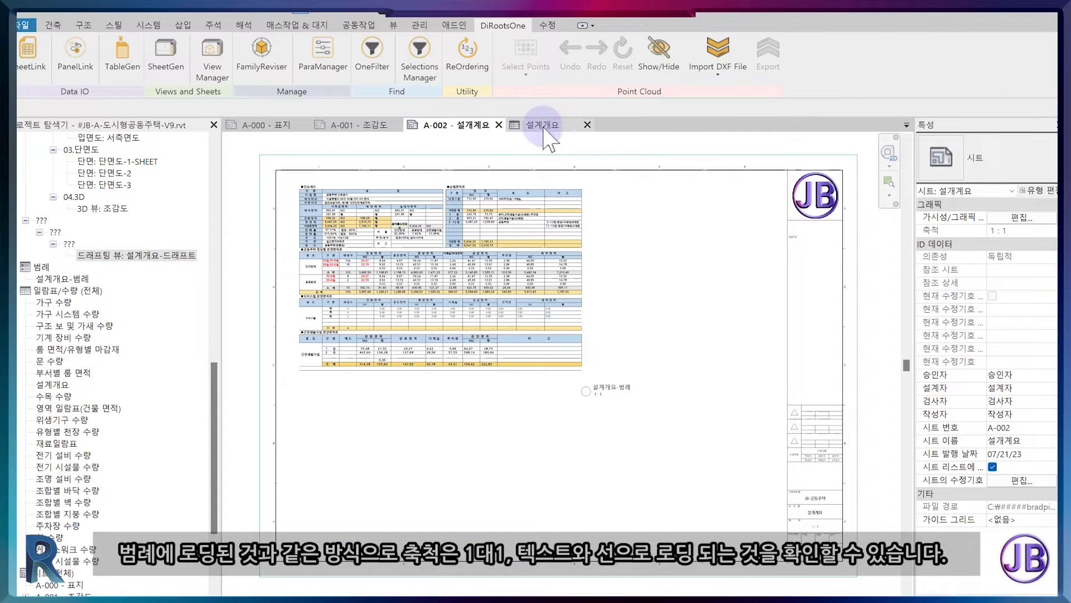
click(499, 124)
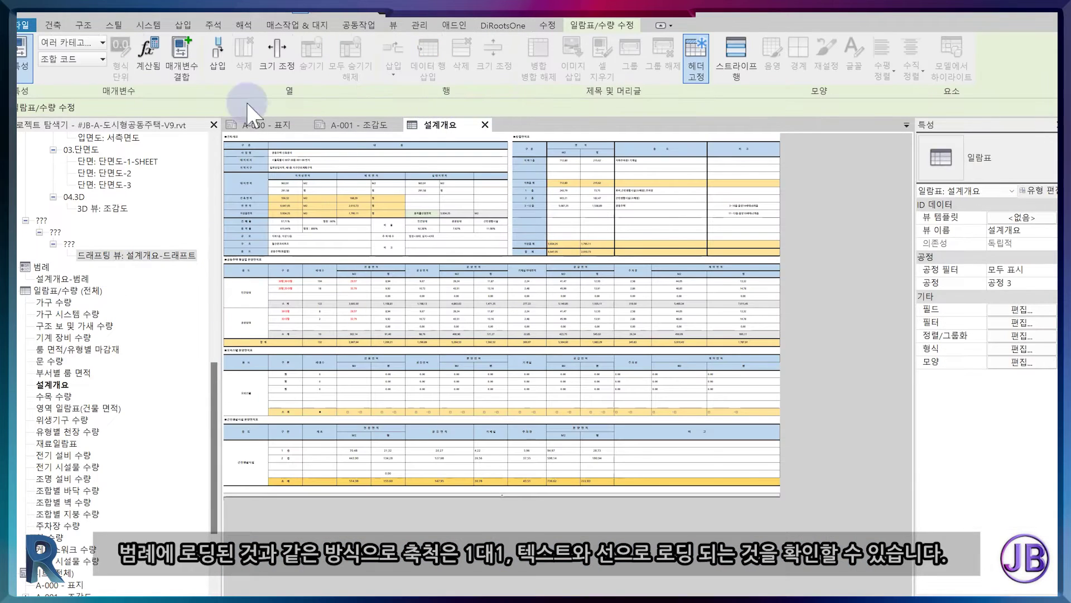
Apply the properties of view template JB-건축평면도-SHEET to the drafting view 설계개요-드래프트.
scroll(28, 224, up, 6)
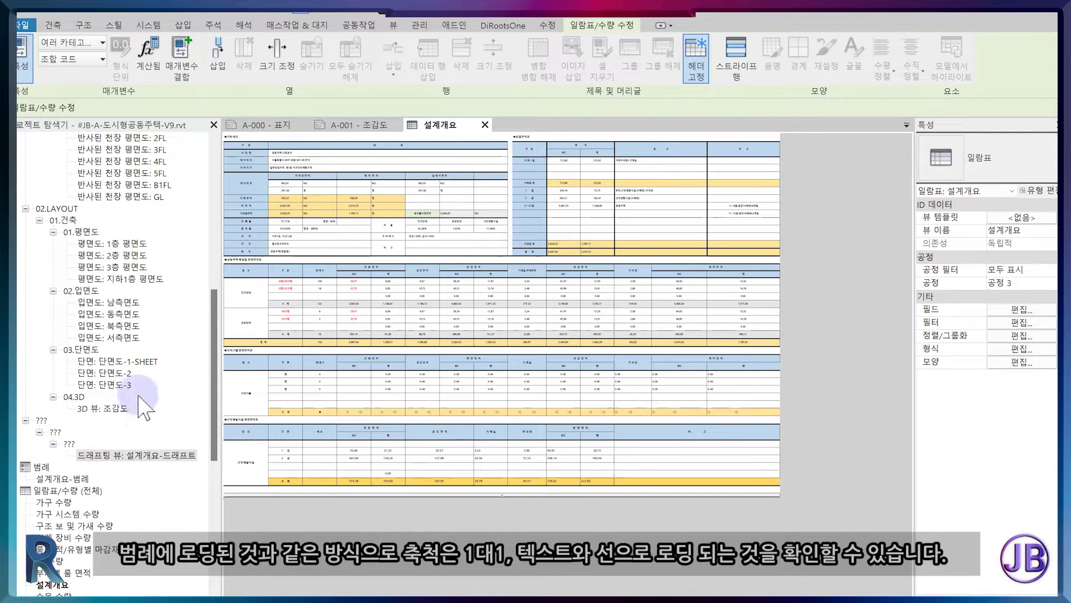
right_click(129, 454)
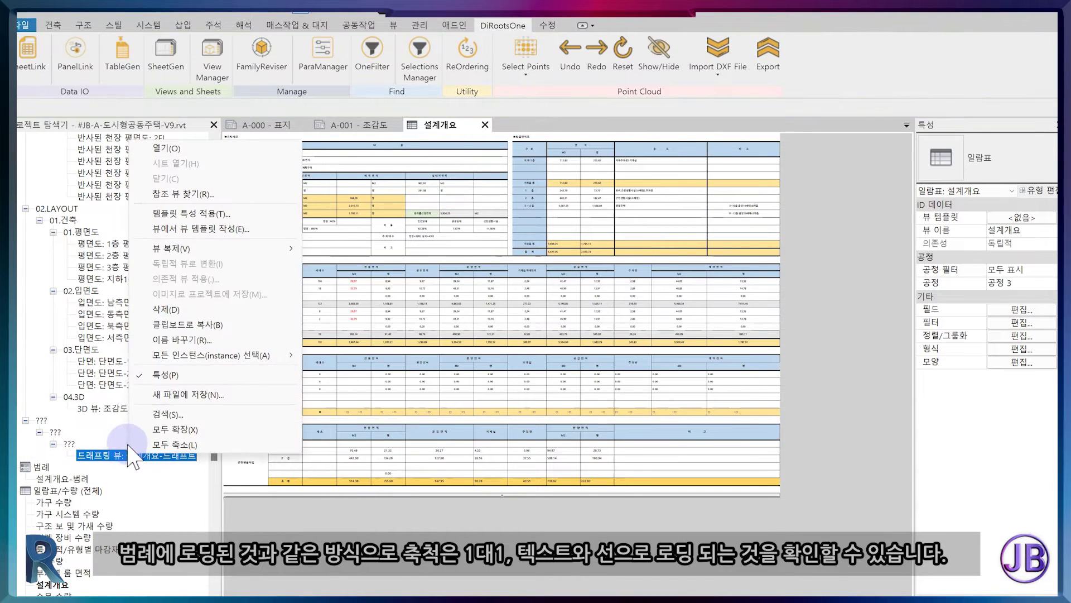
click(179, 214)
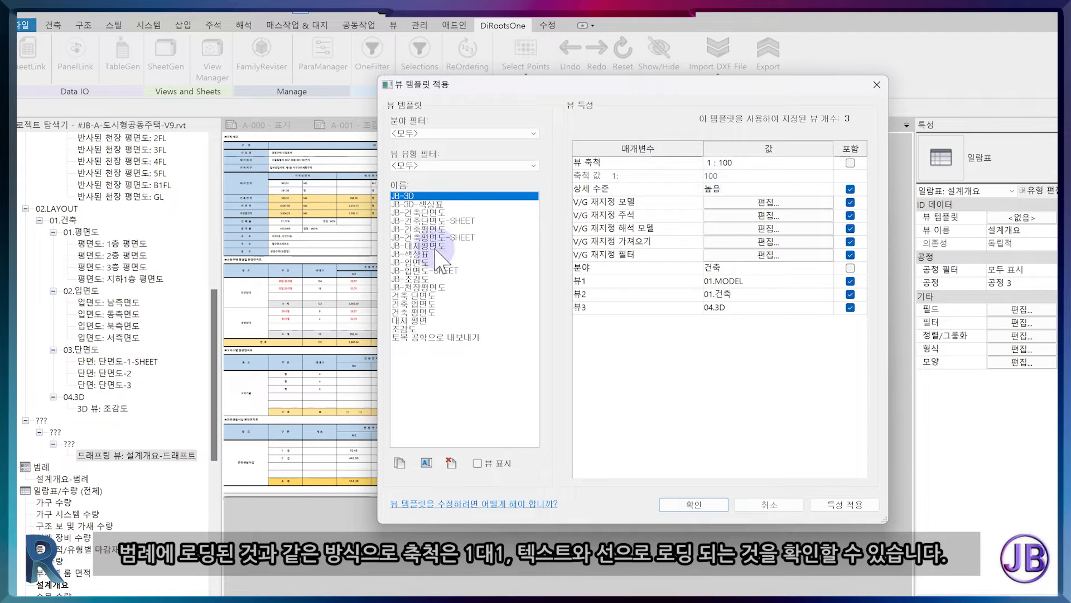
click(424, 228)
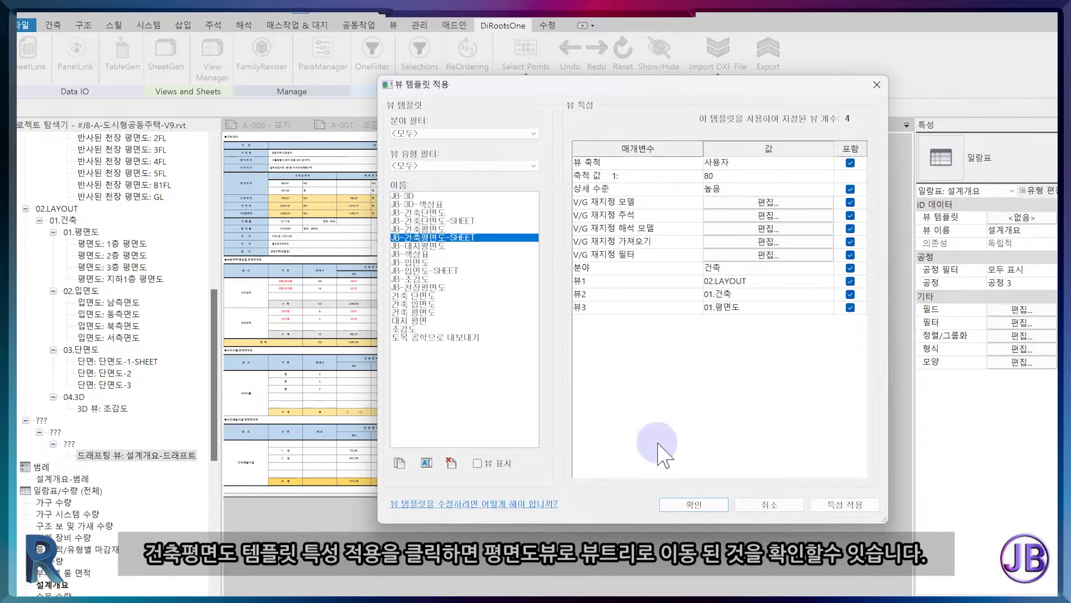
click(693, 504)
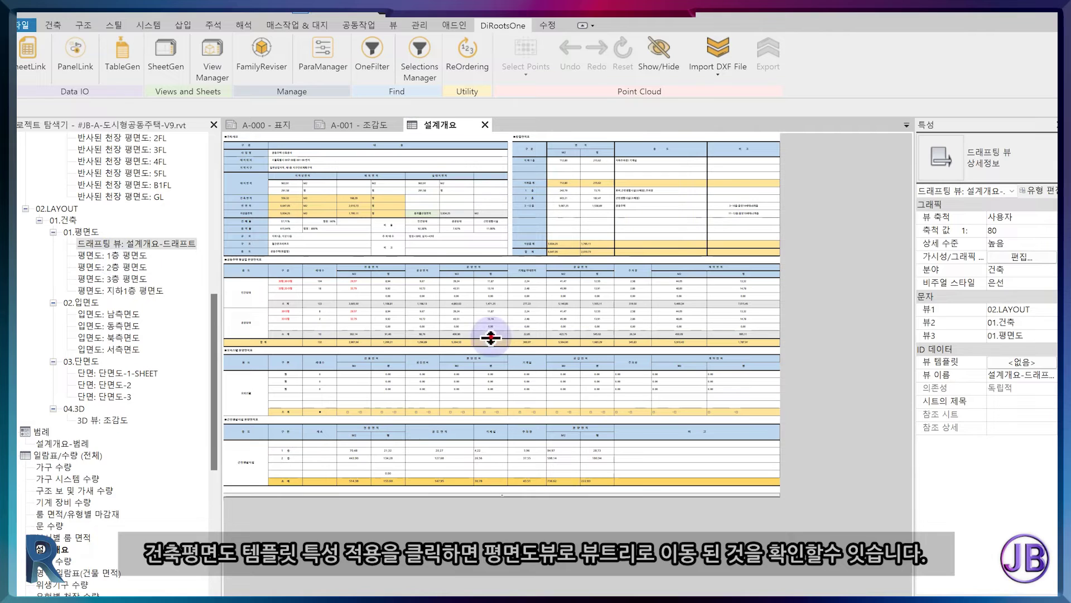
Open the 설계개요-드래프트 view, set its view scale to 1:1 and check the table's layout.
click(569, 295)
click(161, 244)
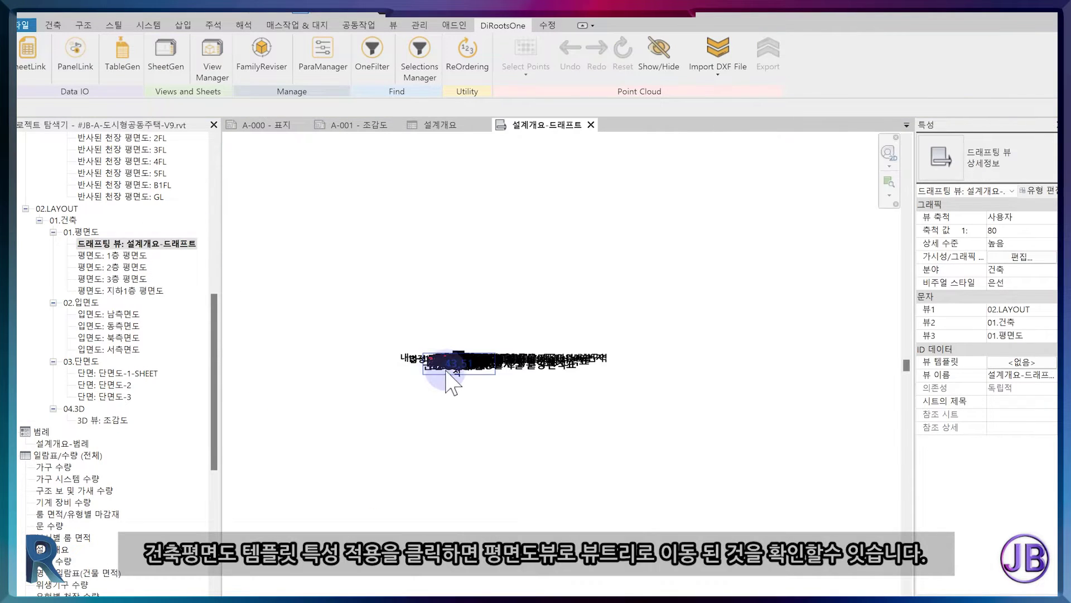
scroll(475, 360, up, 5)
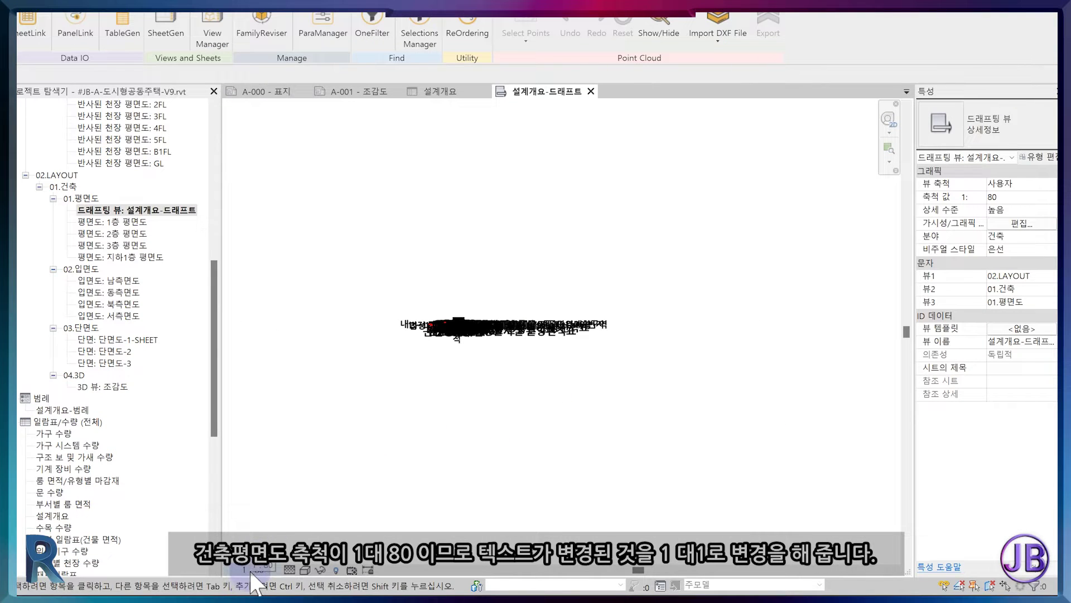
click(255, 569)
click(240, 372)
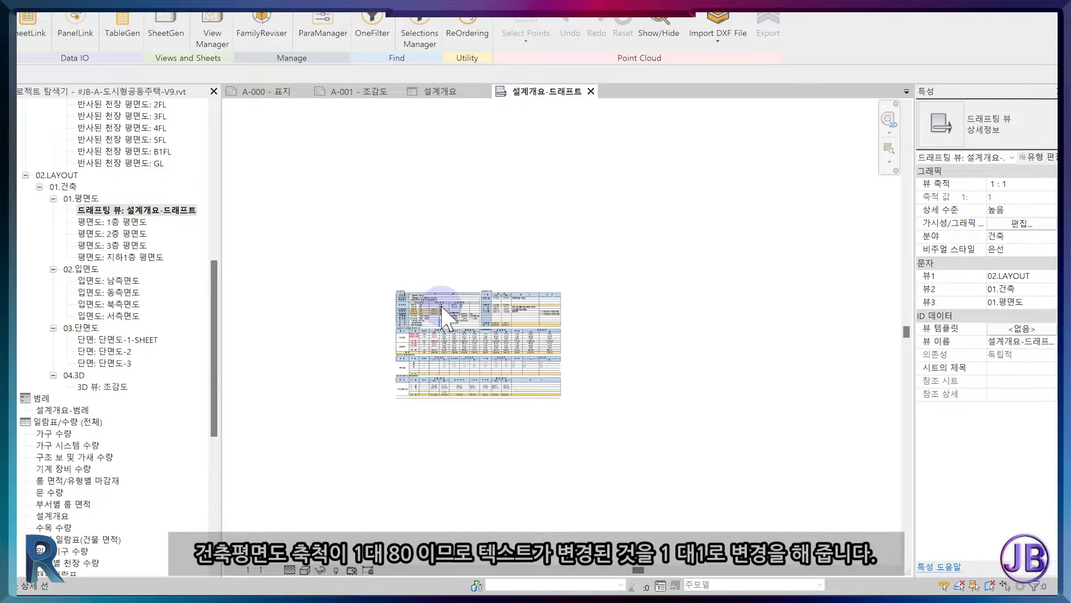
scroll(446, 320, up, 8)
scroll(446, 321, down, 2)
middle_drag(446, 321, 457, 209)
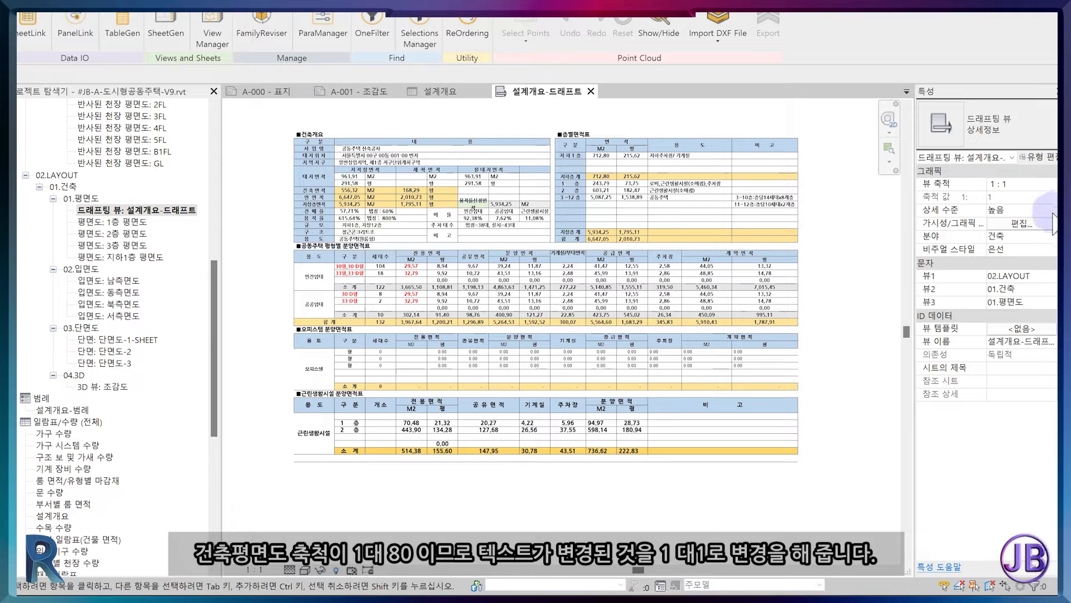
Reopen sheet A-002 and delete the 설계개요-범례 legend viewport from it.
click(444, 89)
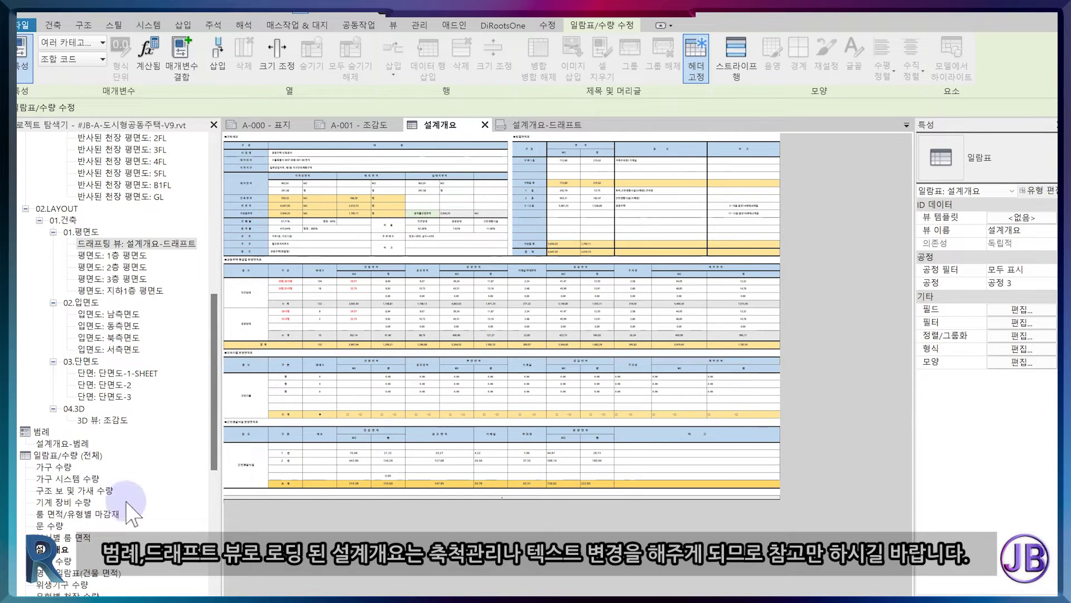
scroll(84, 491, down, 2)
click(13, 398)
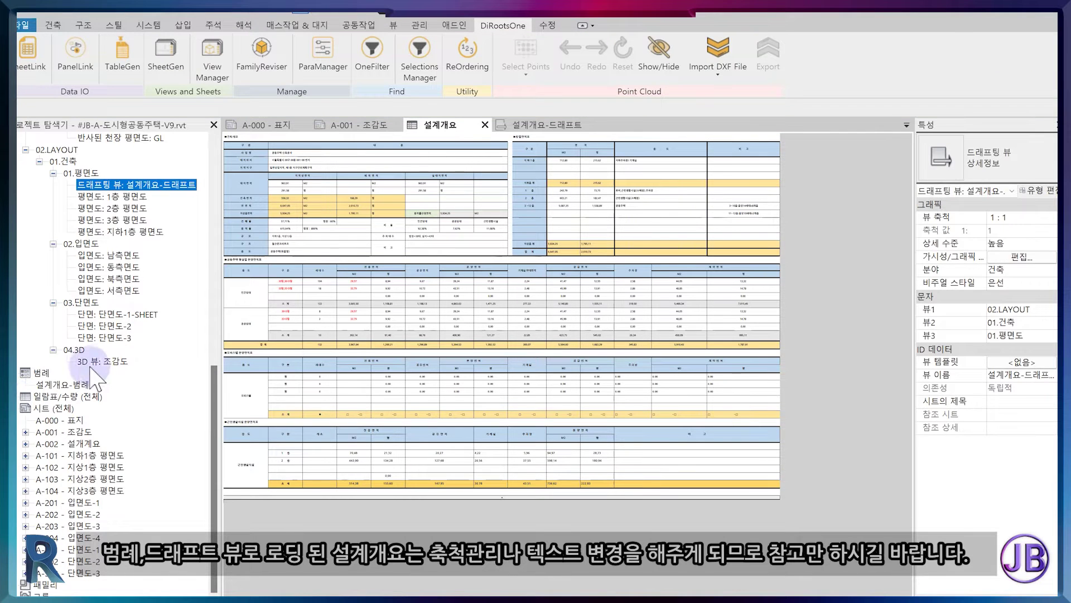
click(96, 364)
click(84, 444)
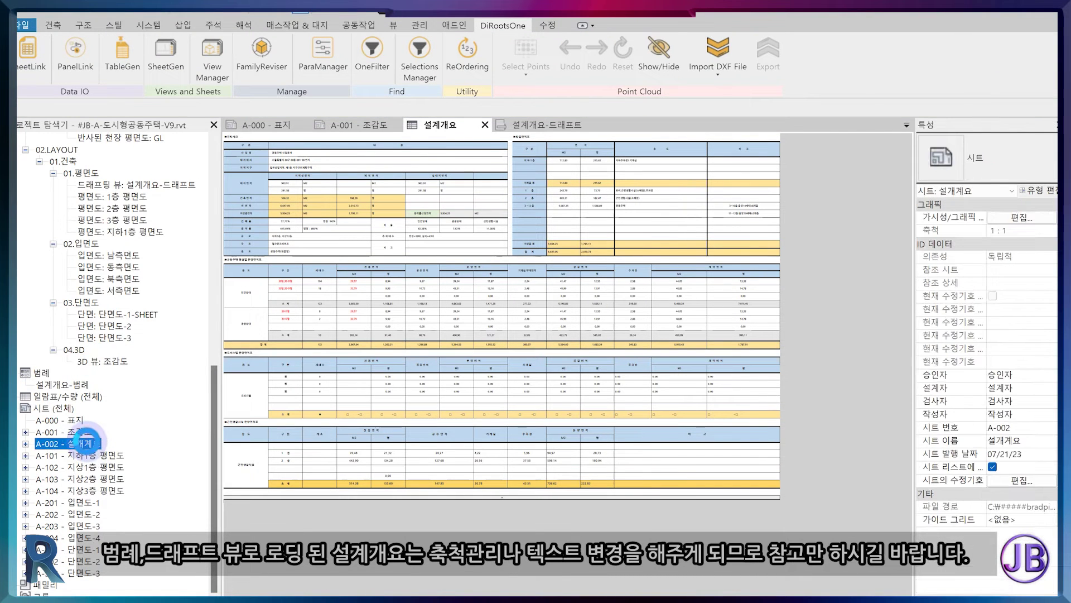
double_click(87, 443)
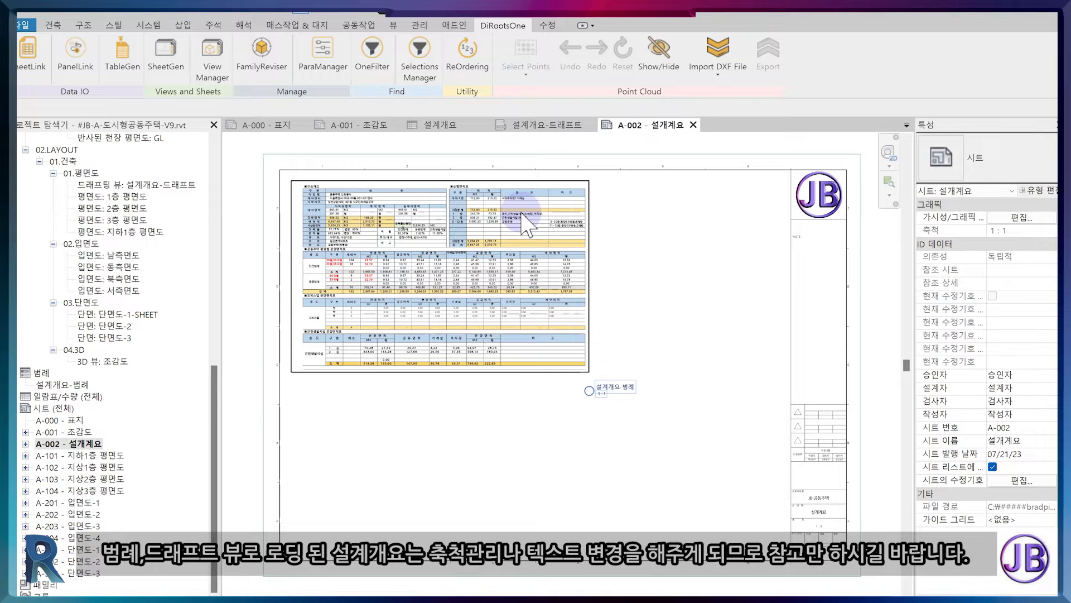
click(521, 213)
key(Delete)
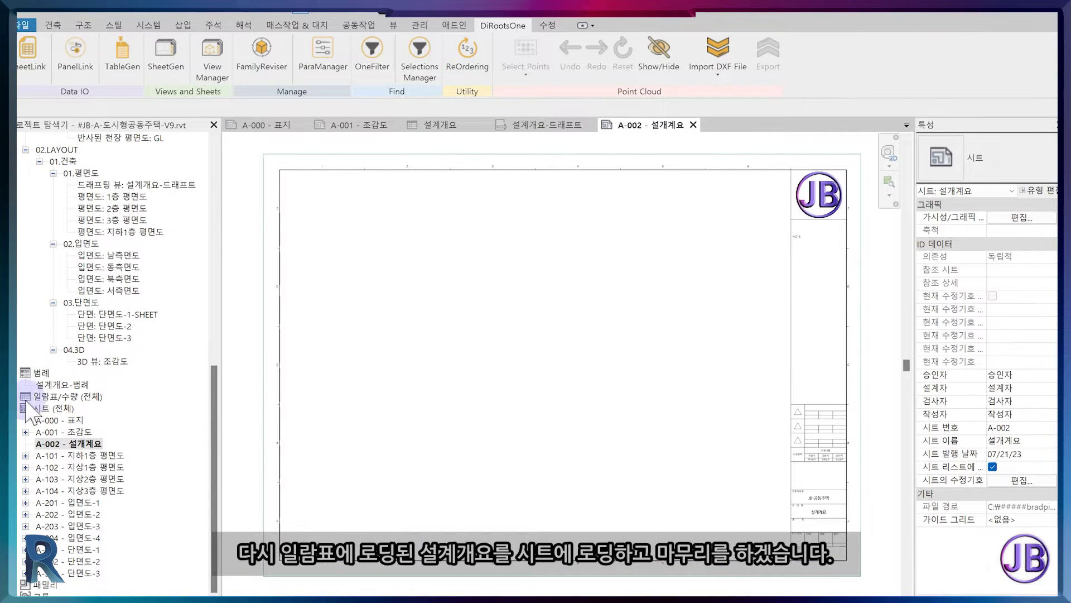
Place the 설계개요 schedule on sheet A-002 within the title block's drawing area.
click(20, 396)
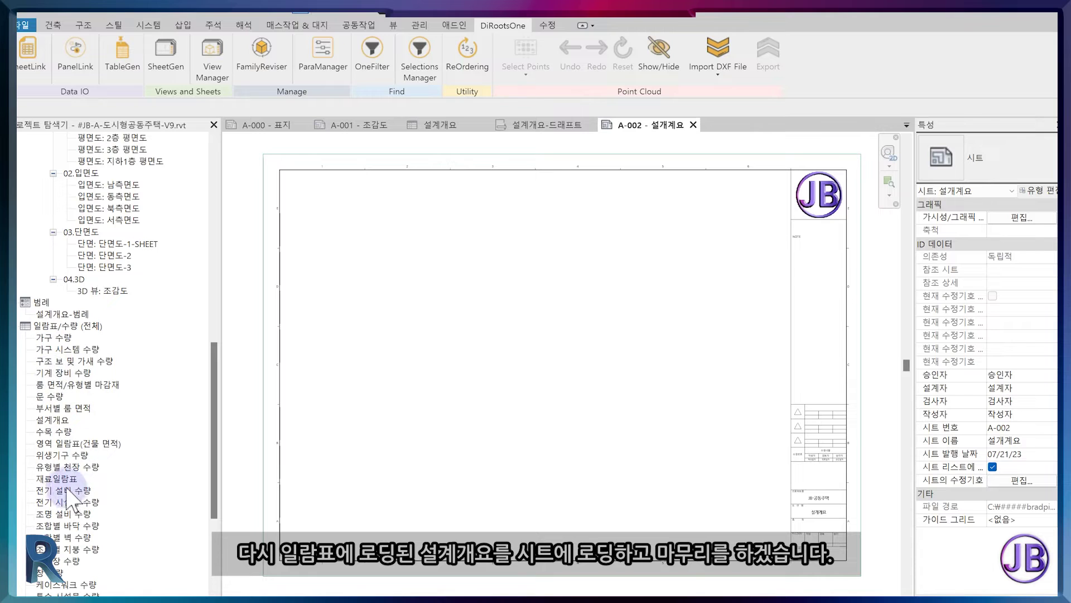
click(52, 420)
drag(434, 306, 432, 310)
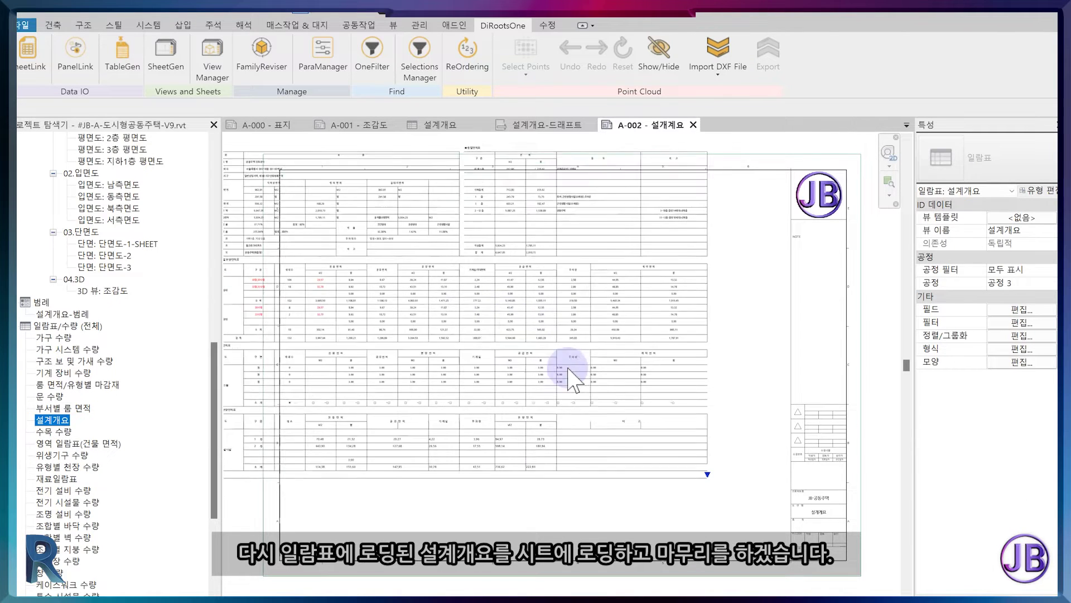
click(539, 360)
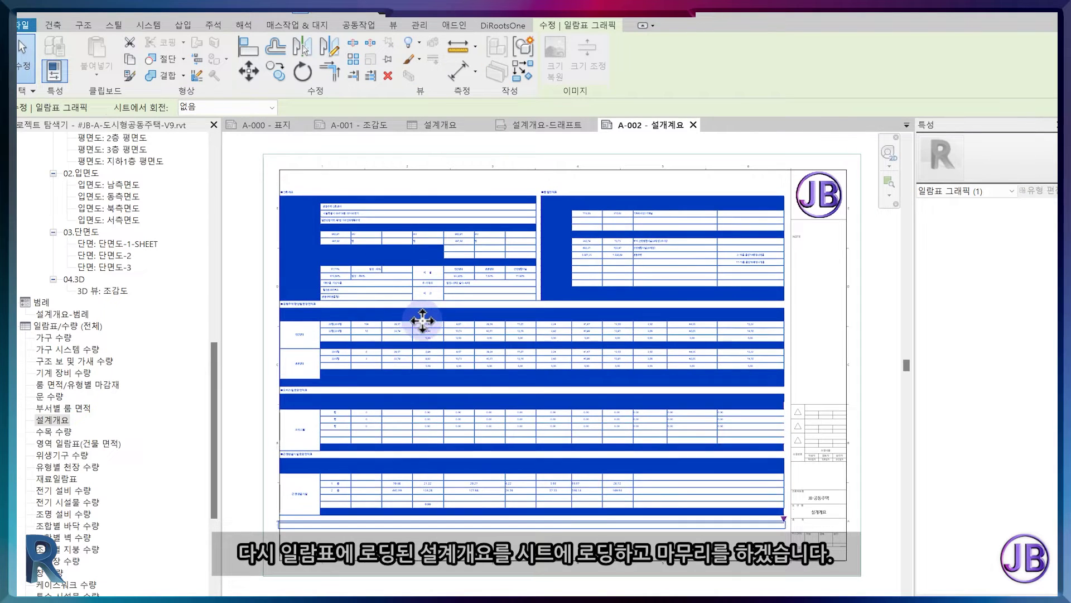
key(Escape)
Open the placed 설계개요 schedule for editing and set the 구분 header cell's font size to 5 mm.
double_click(287, 193)
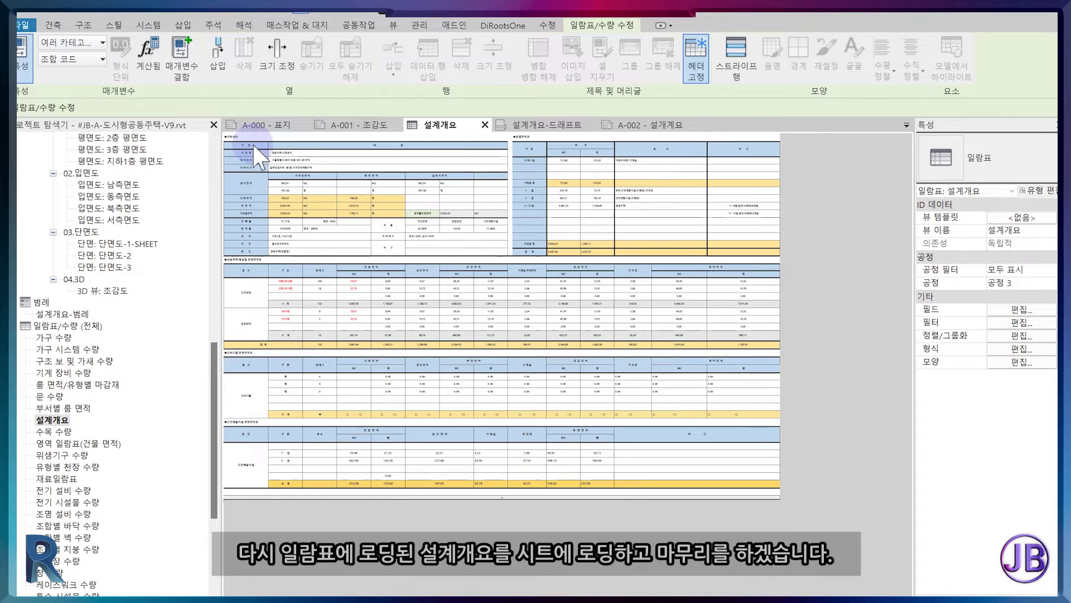
ctrl+scroll(256, 162, up, 3)
click(262, 158)
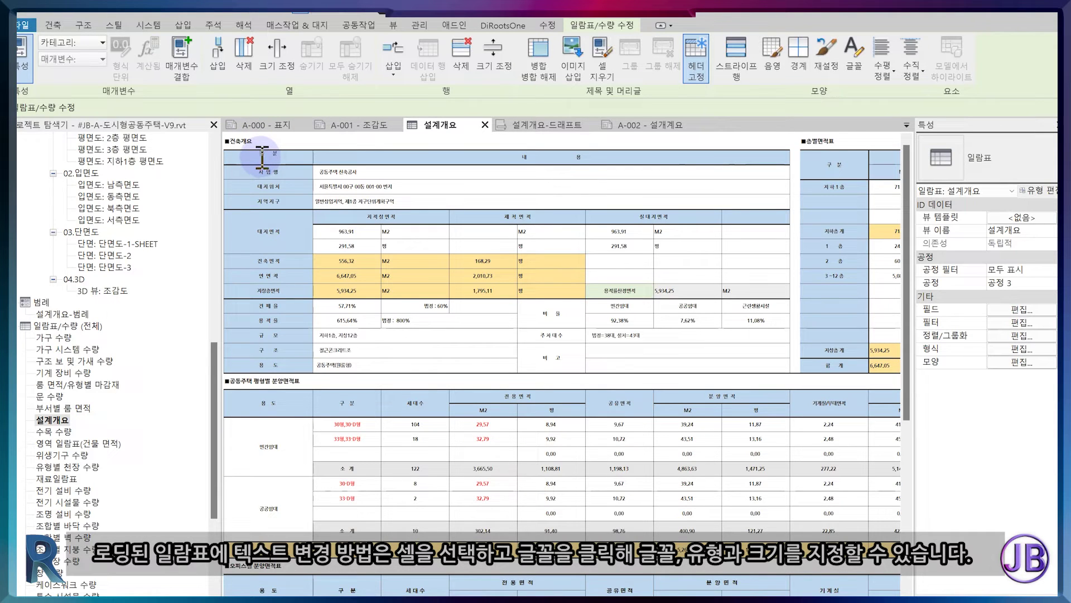
click(852, 59)
drag(498, 287, 453, 296)
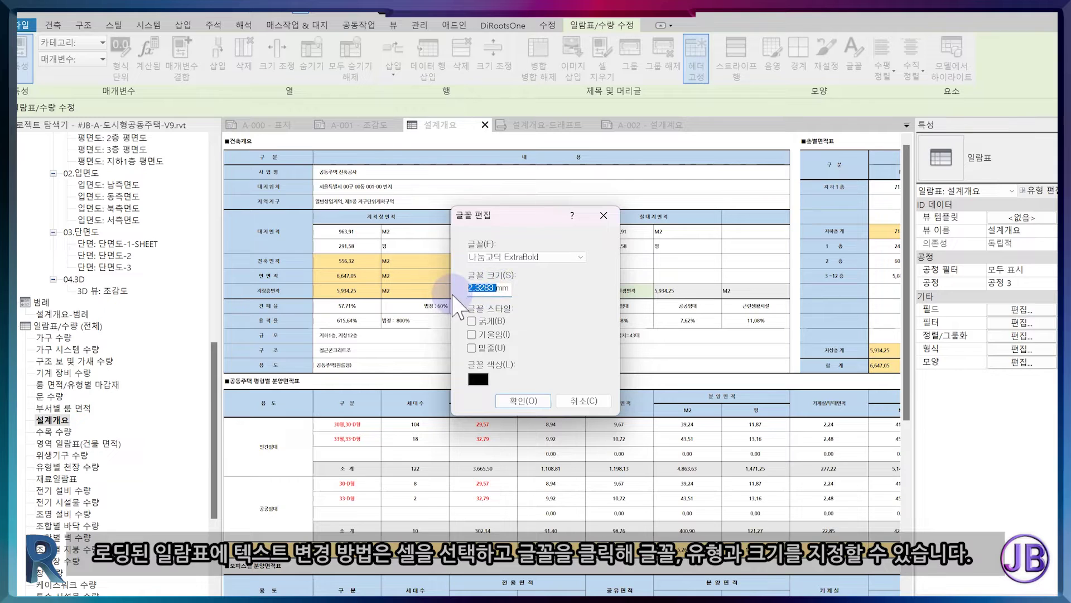
text(5)
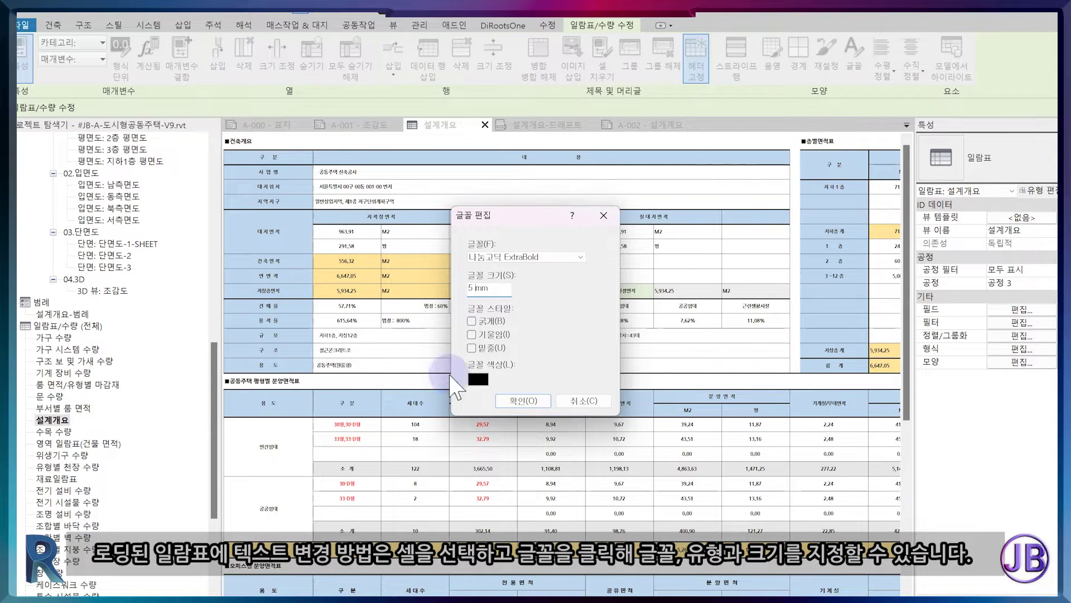
click(537, 401)
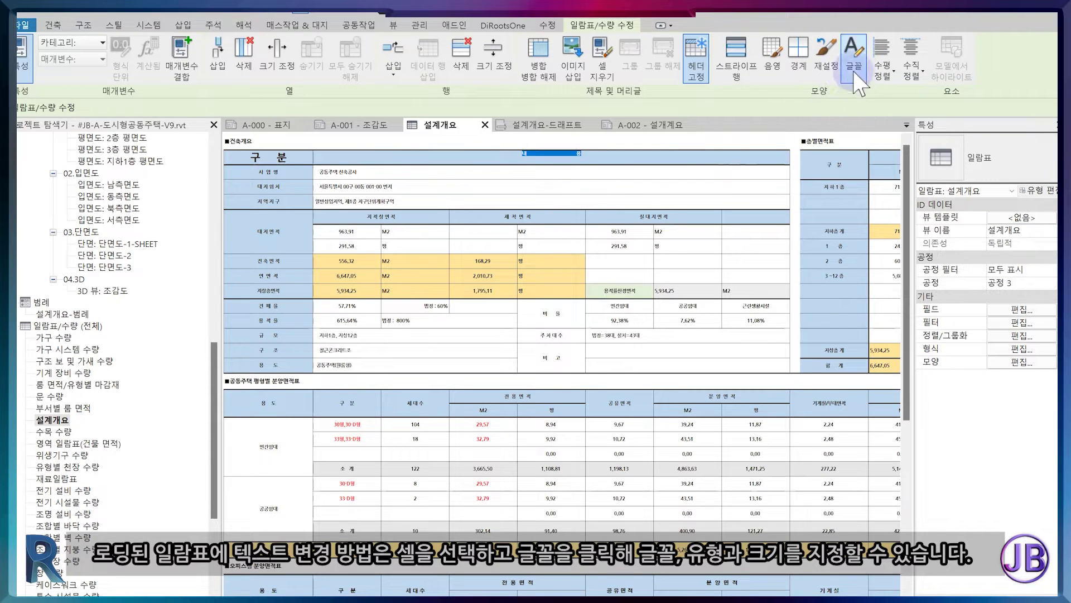
Set the font size of the 내용 header cell in the 건축개요 table to 5 mm.
click(854, 56)
drag(494, 291, 389, 300)
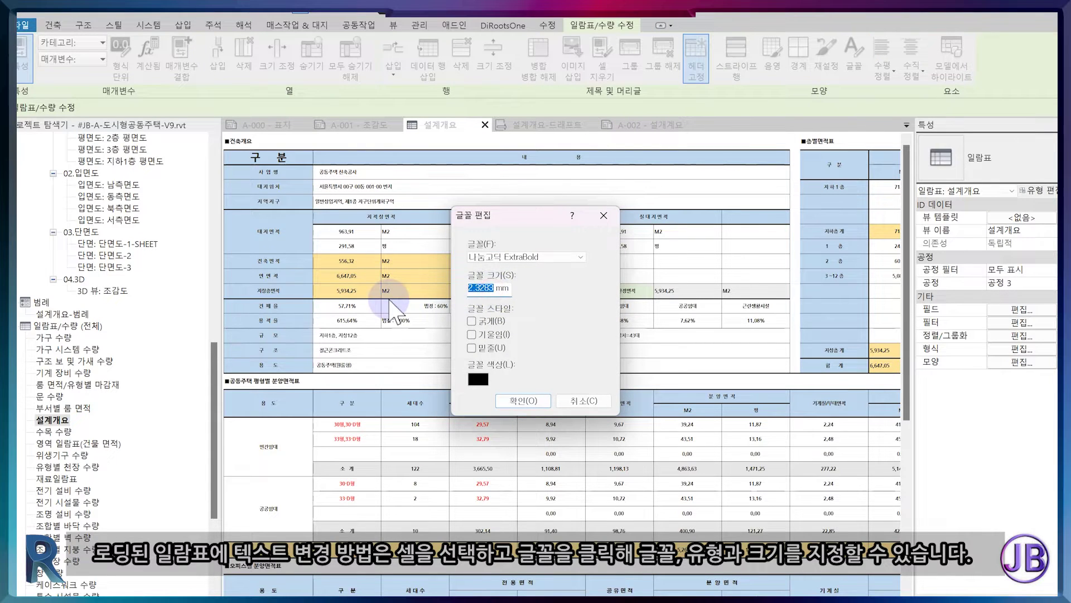
text(5)
key(Return)
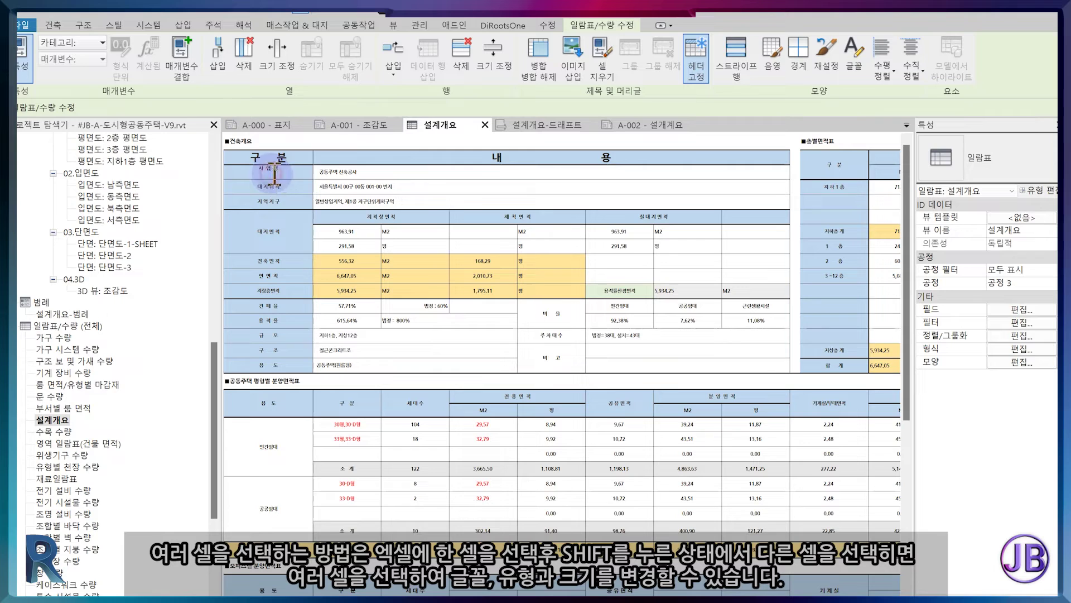
Select the 사업명, 대지위치 and 지역지구 content cells in the 건축개요 table and enlarge their font size.
click(333, 199)
shift+click(335, 190)
shift+click(328, 172)
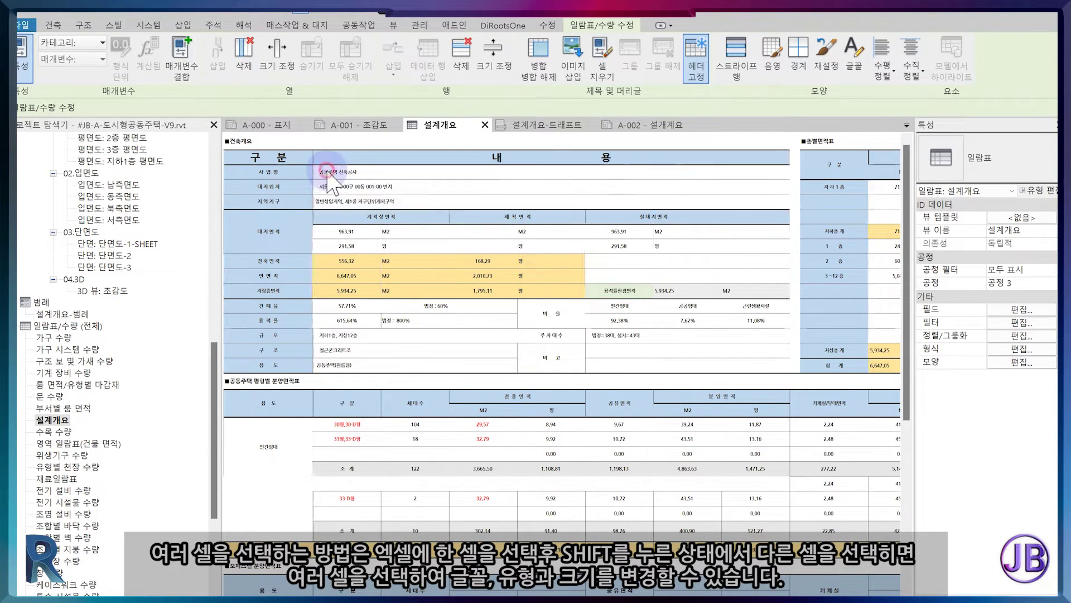
click(854, 53)
double_click(484, 288)
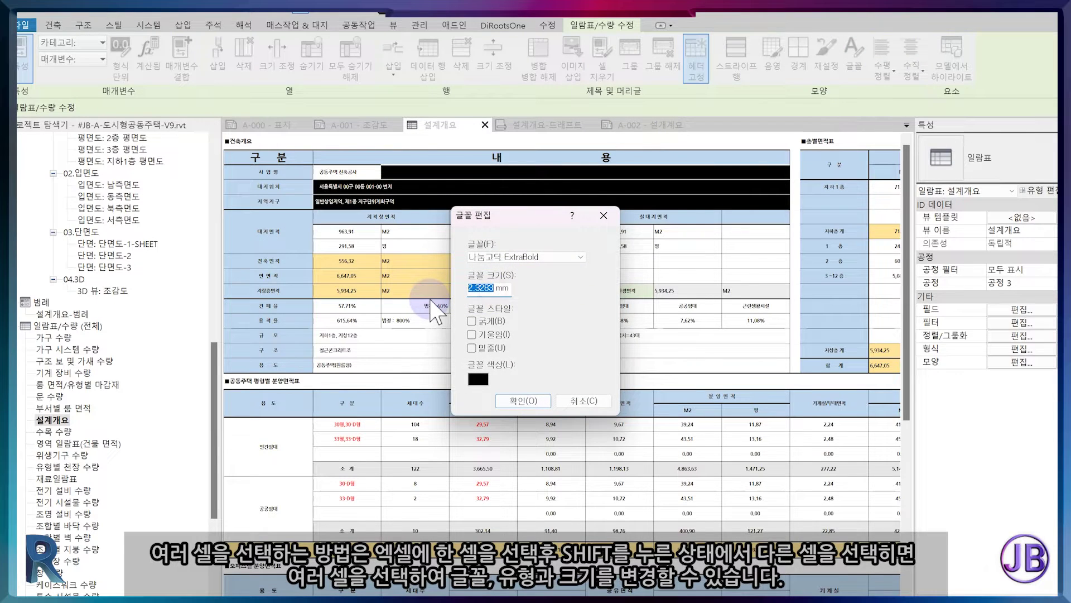
key(Return)
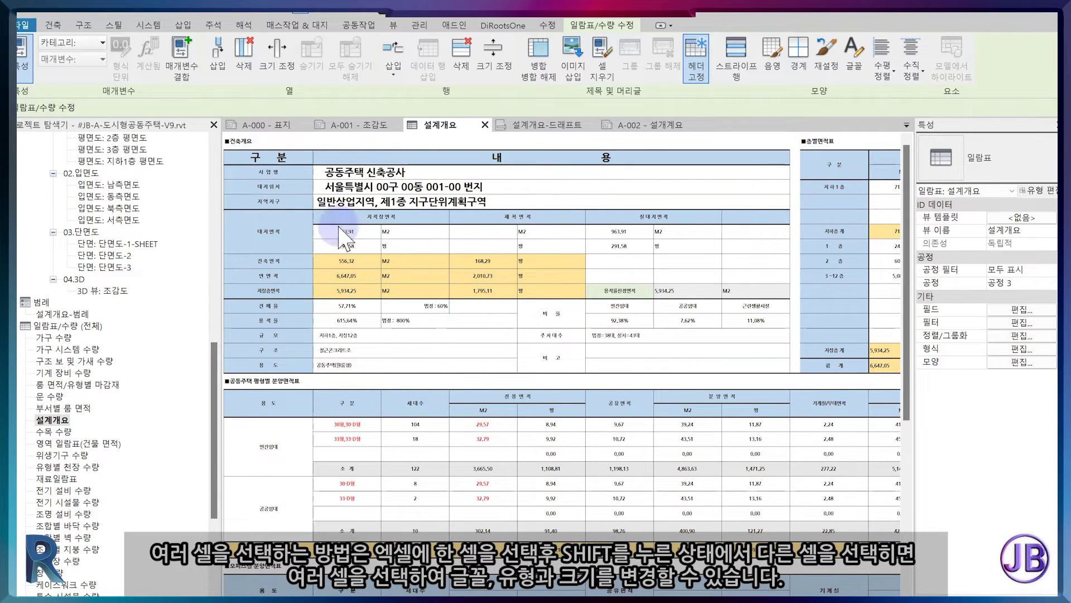
Set all 건축개요 cells from the 사업명 row through the 용도 row to 나눔고딕 ExtraBold at 4 mm.
click(255, 173)
shift+click(334, 202)
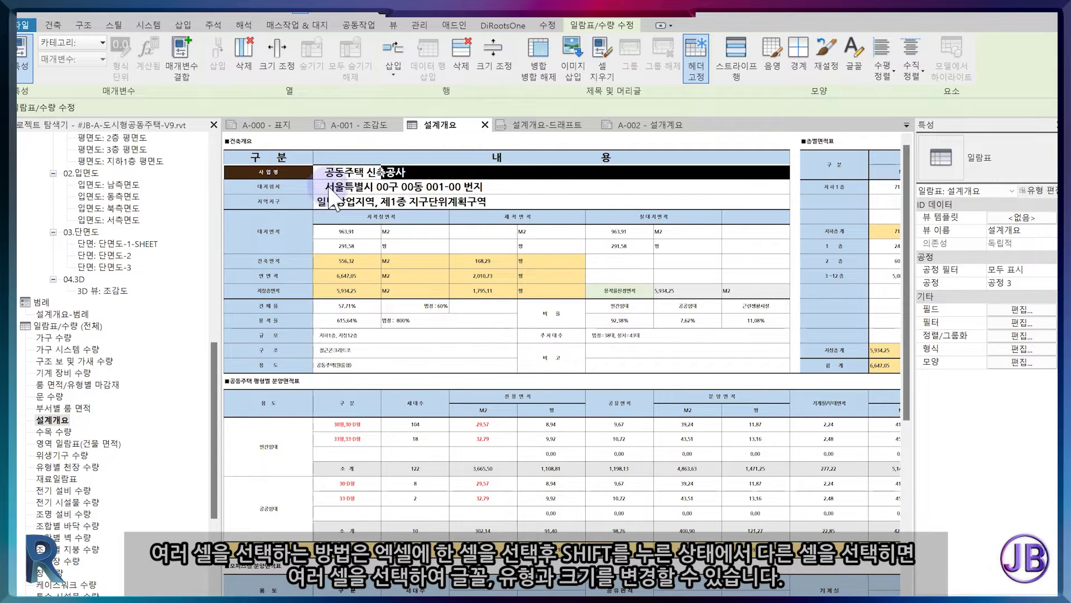
drag(337, 218, 364, 368)
click(852, 57)
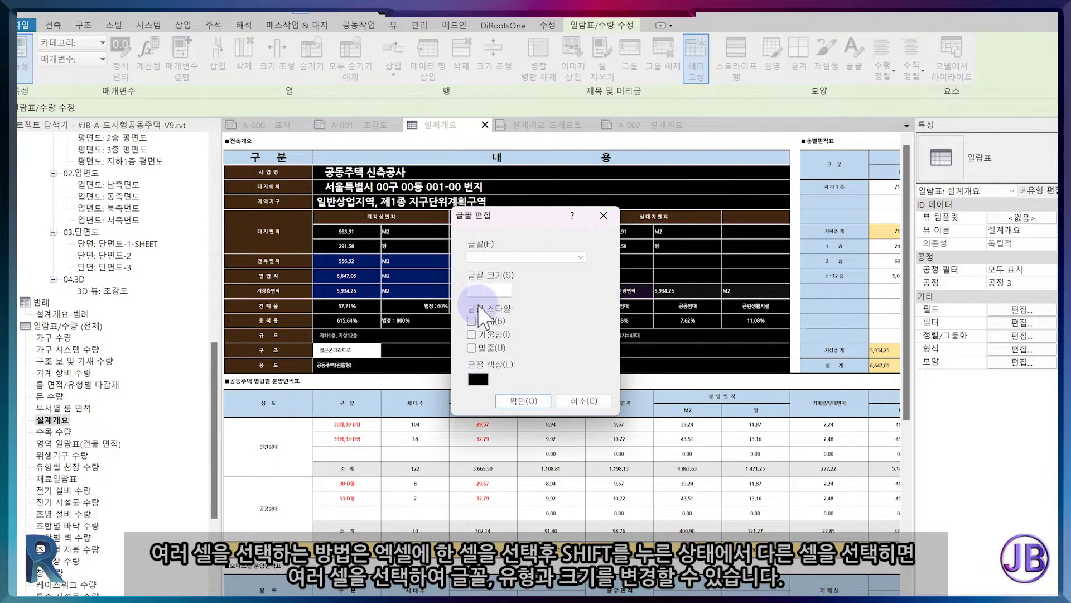
click(527, 256)
drag(601, 284, 619, 473)
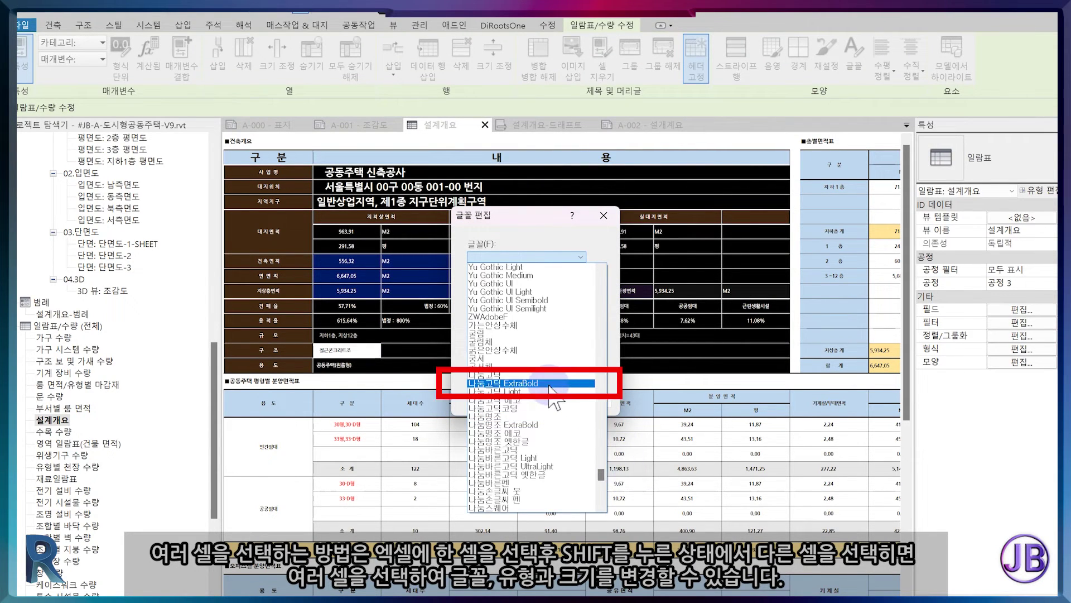
click(548, 383)
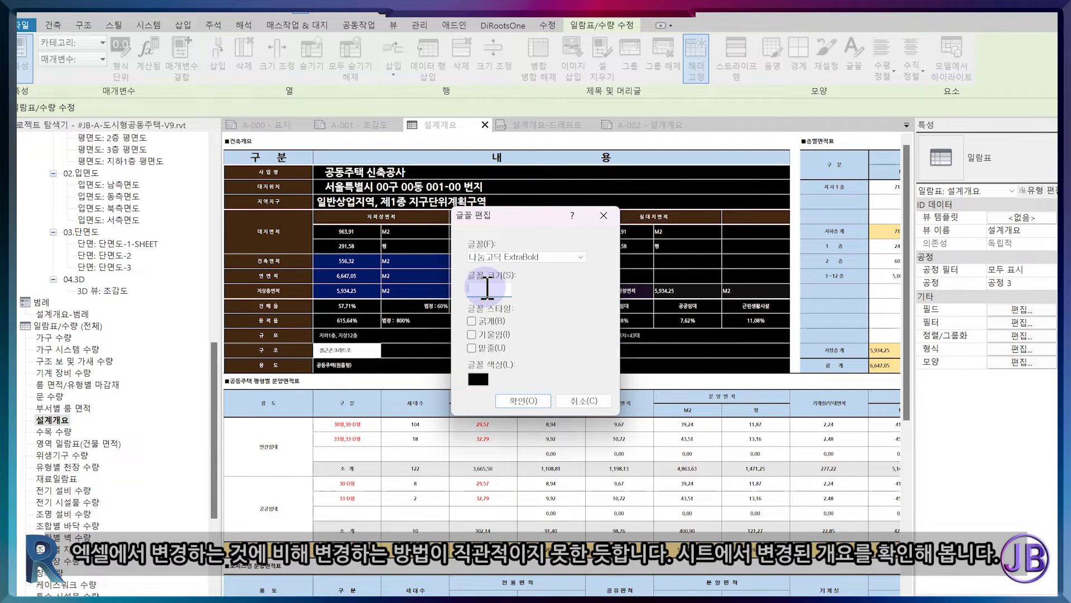
text(4)
key(Return)
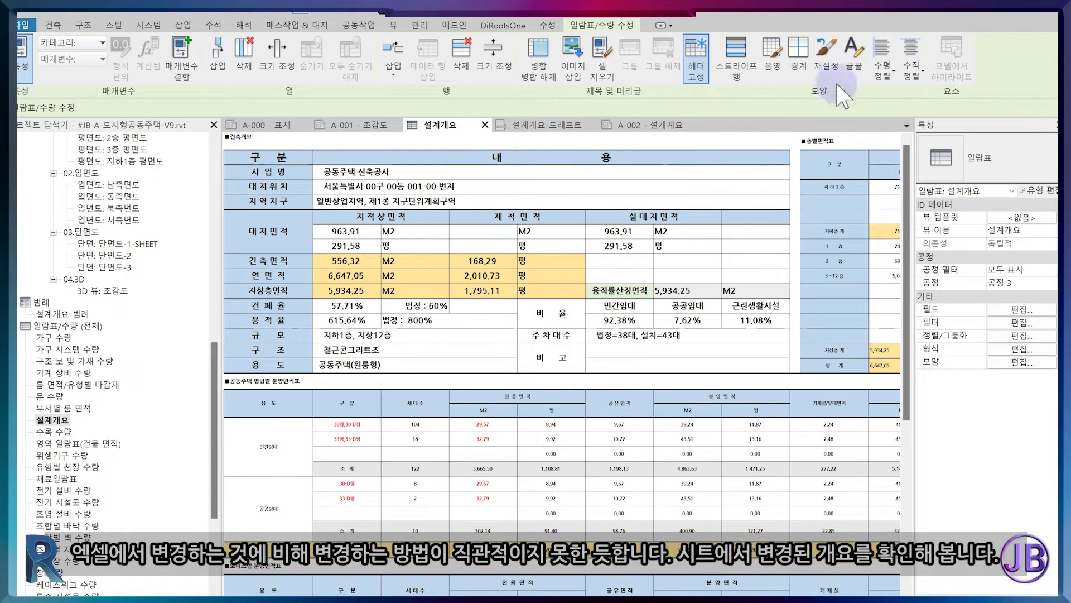
Enlarge the ■건축개요 title's font and check the schedule's appearance on sheet A-002.
click(853, 62)
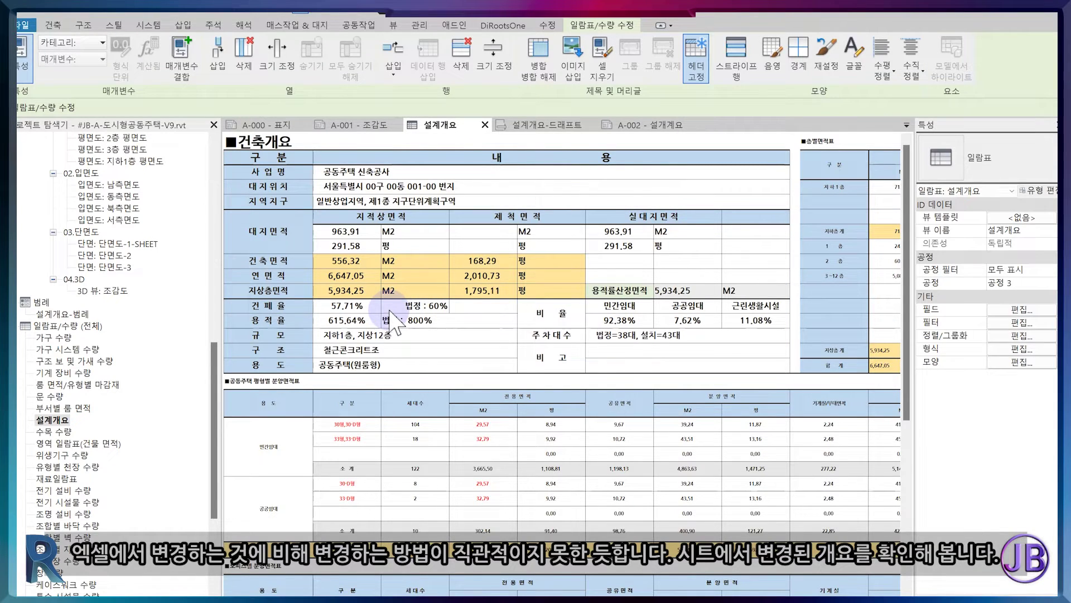
click(647, 124)
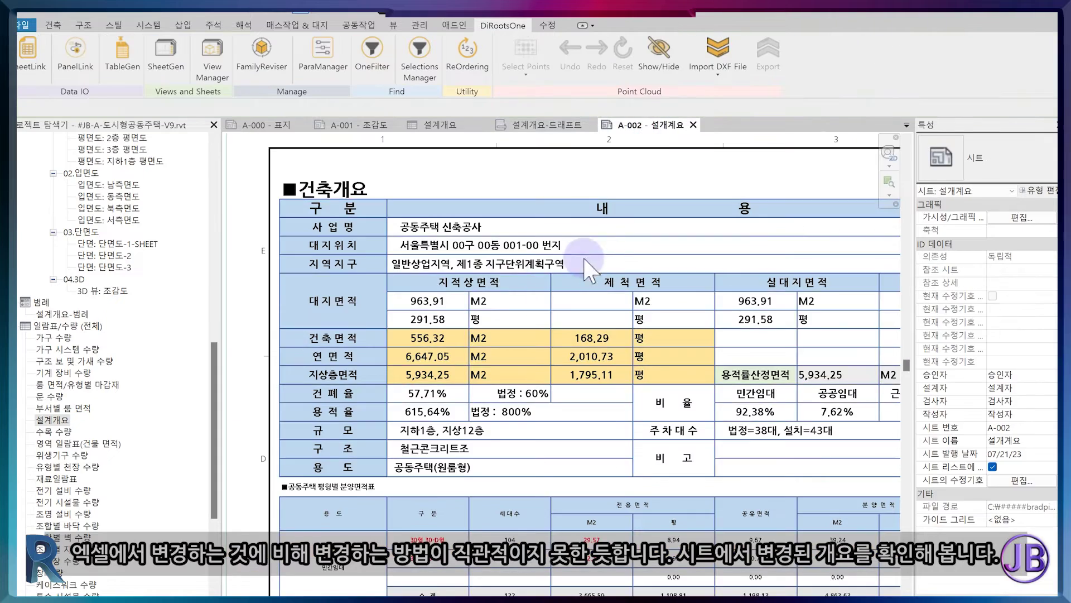
middle_drag(720, 440, 592, 407)
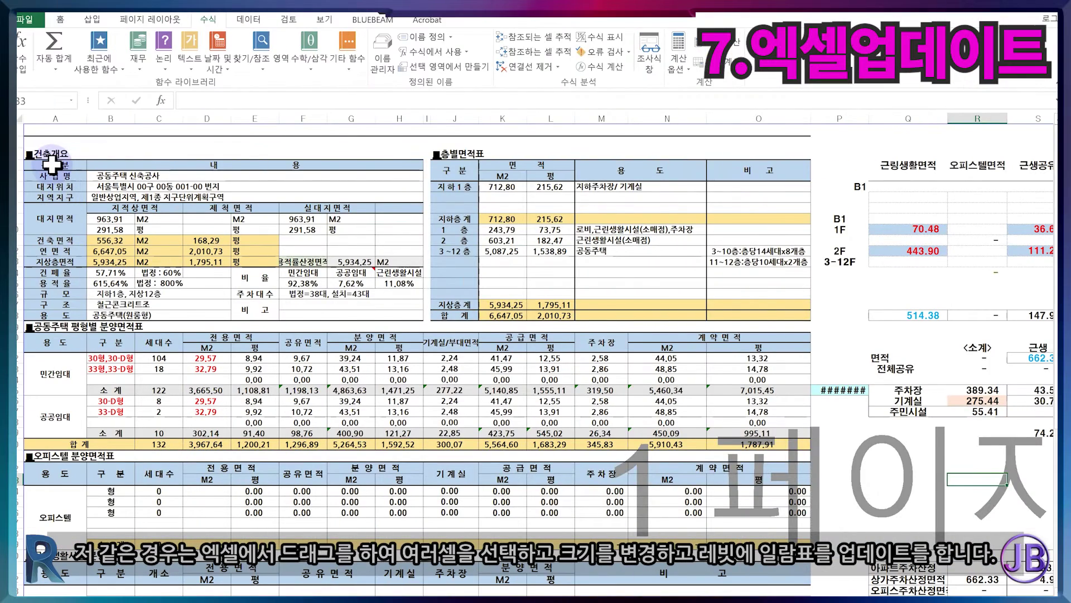
Switch to the Excel workbook and set the 건축개요, 층별면적표 and 공동주택 평형별 분양면적표 table cells to font size 15.
drag(56, 165, 722, 292)
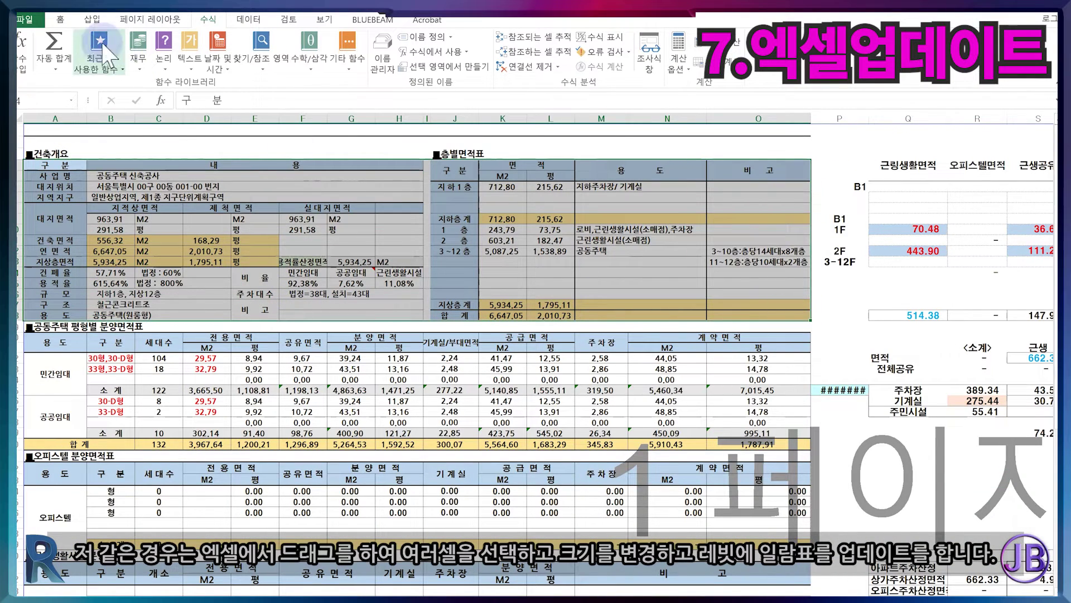
click(60, 20)
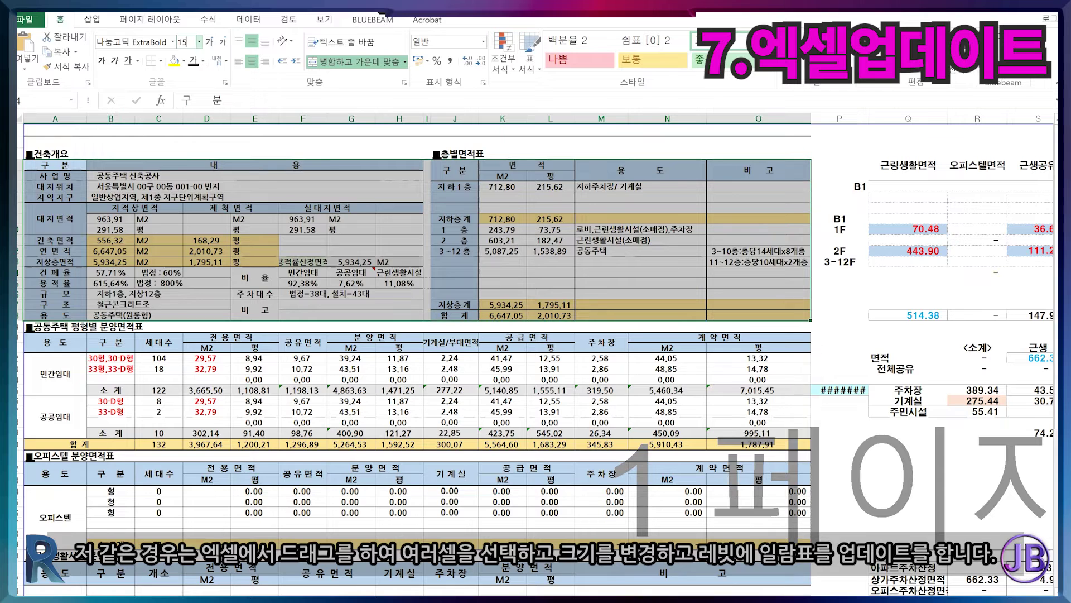
key(Return)
drag(53, 342, 772, 442)
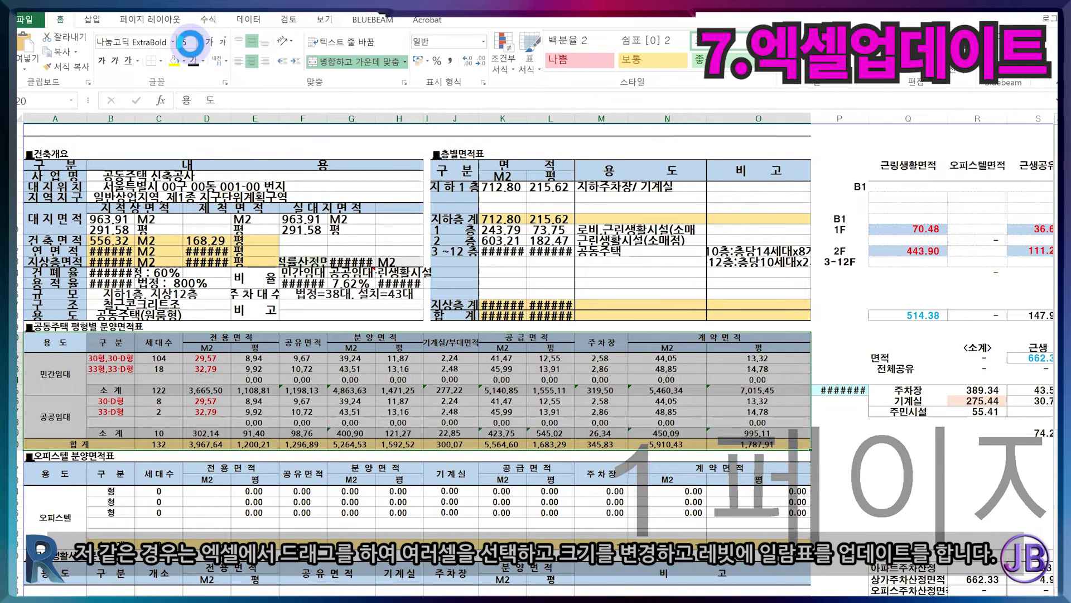
key(Return)
Set the cells of the 오피스텔 분양면적표 and 근린생활시설 분양면적표 tables to font size 15.
drag(39, 475, 796, 535)
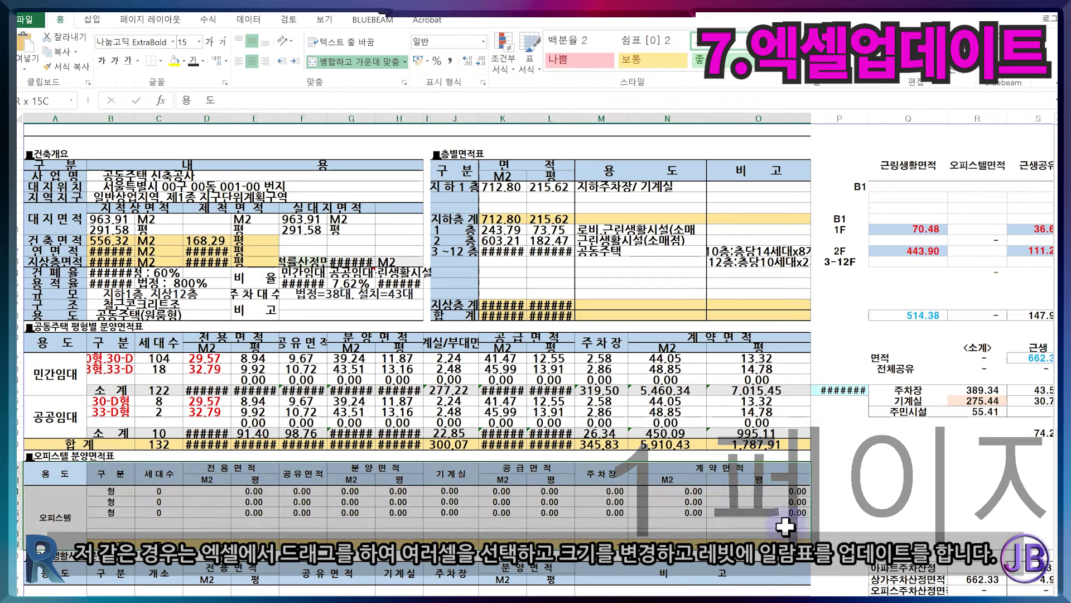
scroll(561, 468, down, 2)
drag(91, 508, 736, 564)
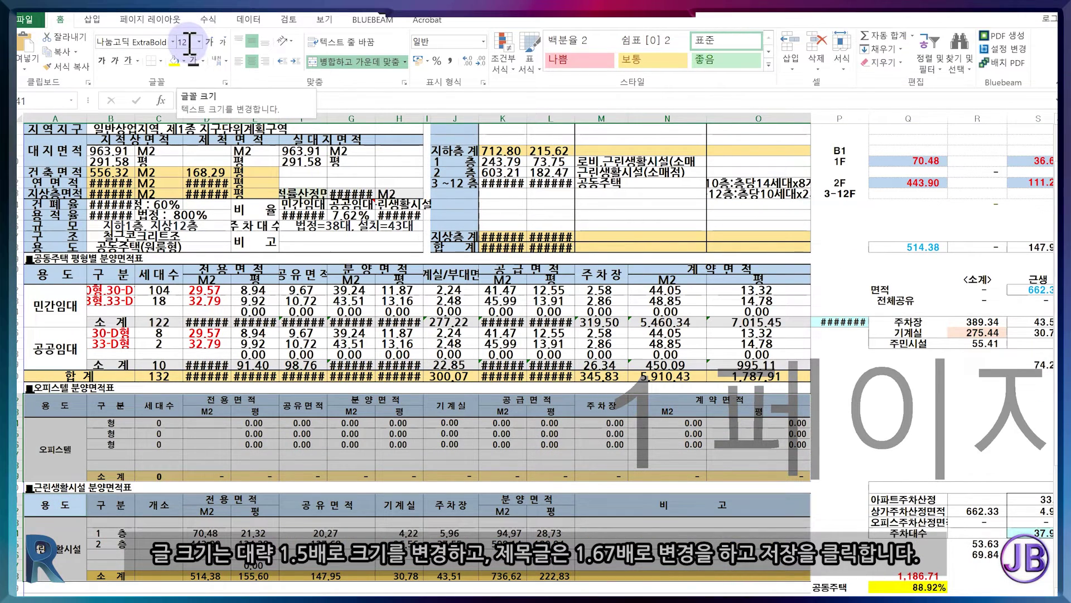
text(15)
key(Return)
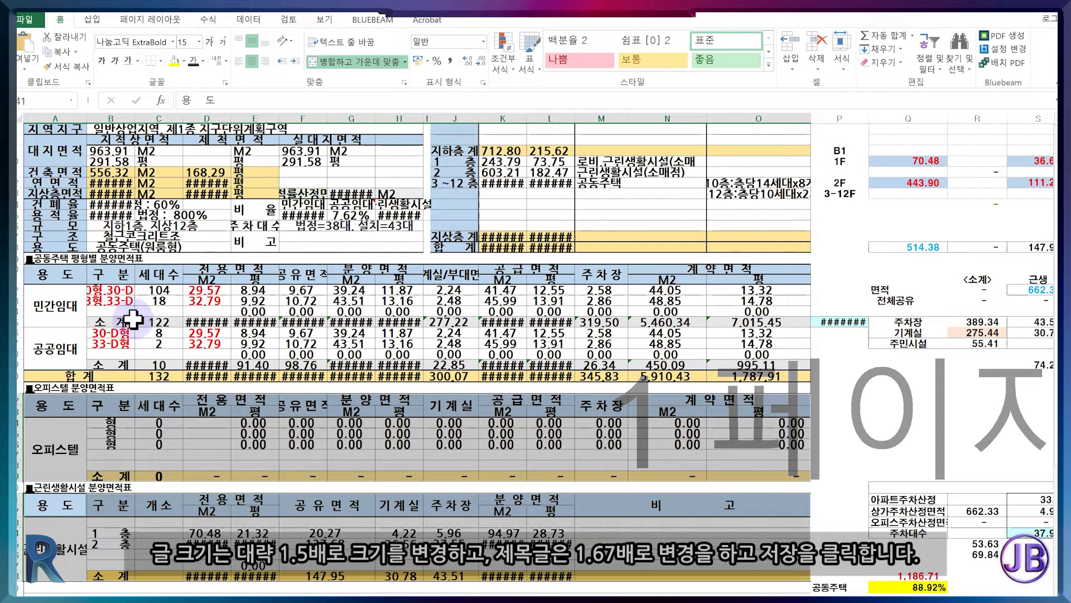
Set the ■건축개요 title to font size 20 and copy its formatting to the other table titles.
scroll(78, 146, up, 2)
click(81, 153)
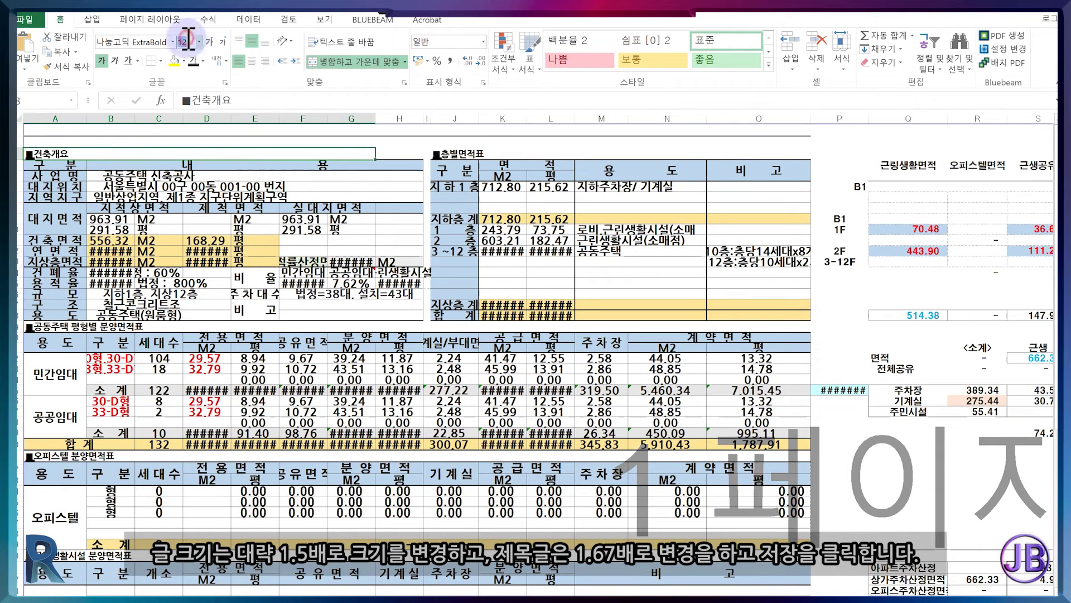
click(70, 66)
click(71, 327)
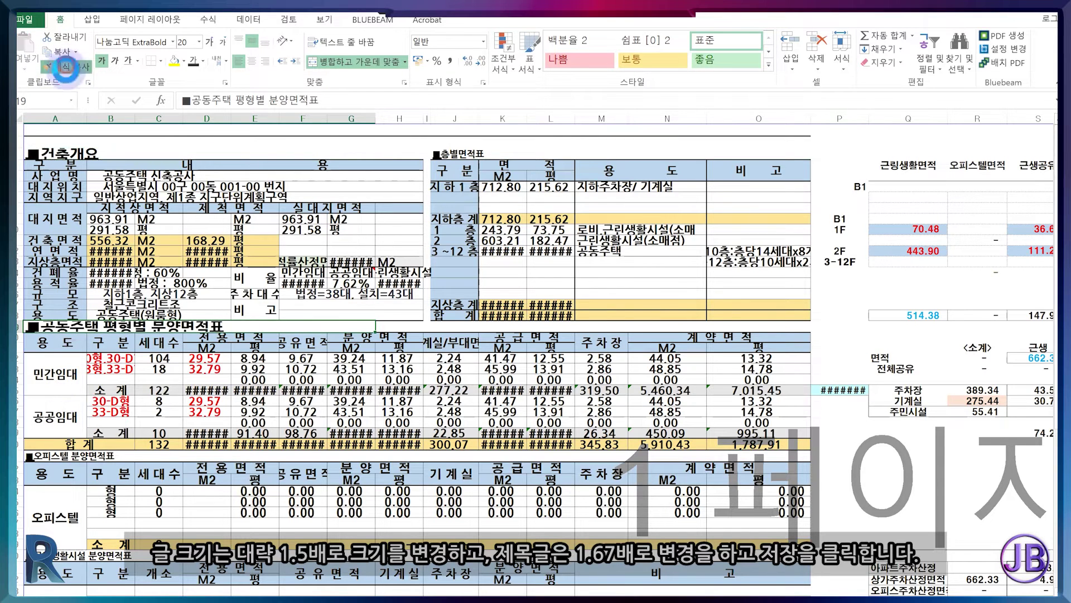
click(61, 455)
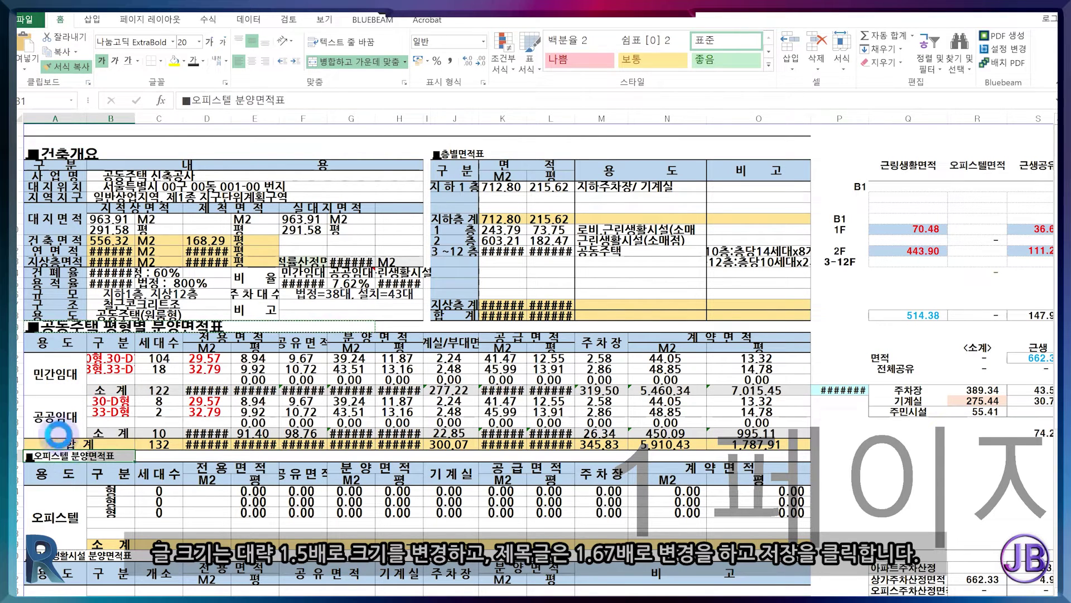
click(78, 554)
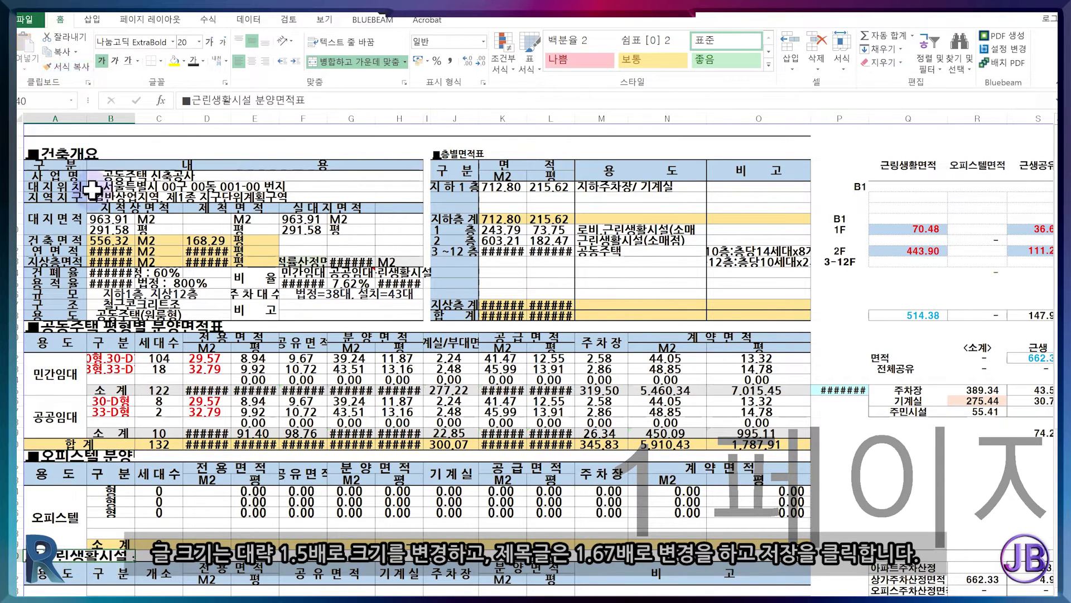
click(450, 153)
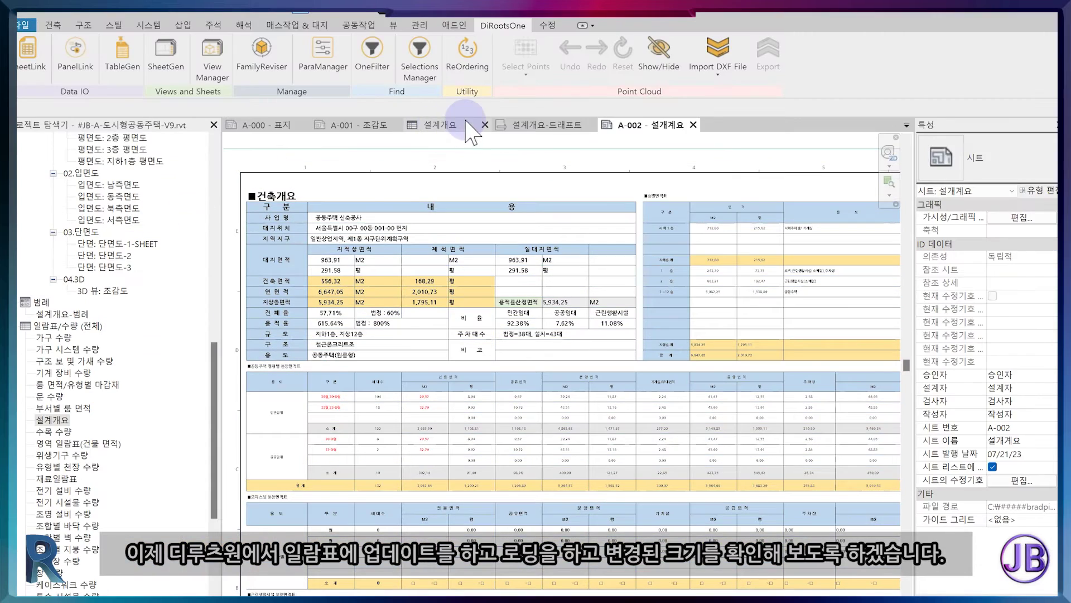
Switch back to Revit and update the 설계개요 schedule view from the Excel file with TableGen.
click(466, 128)
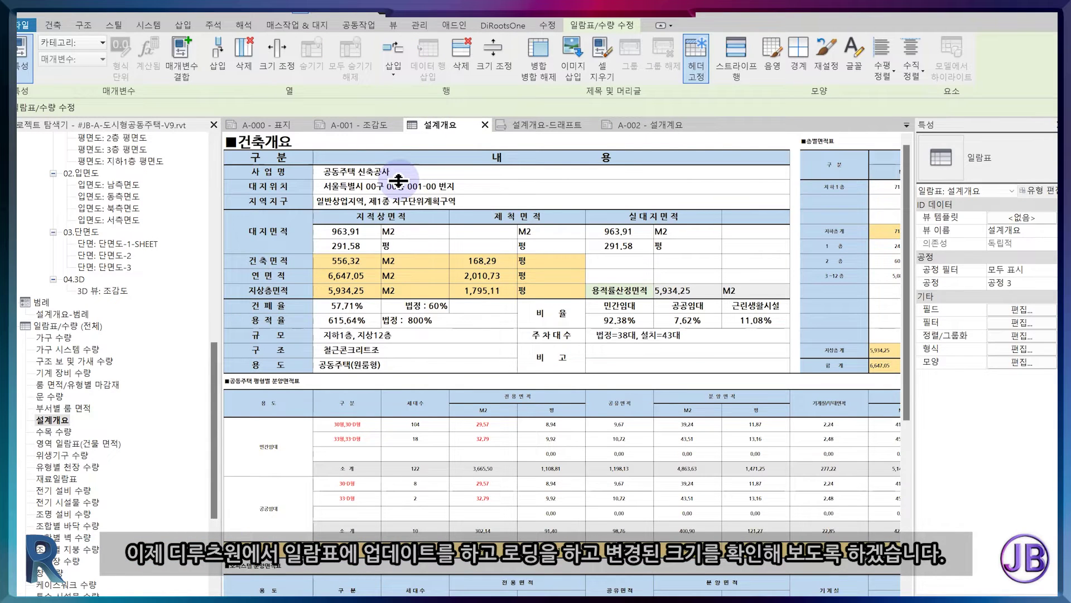
click(503, 25)
click(123, 53)
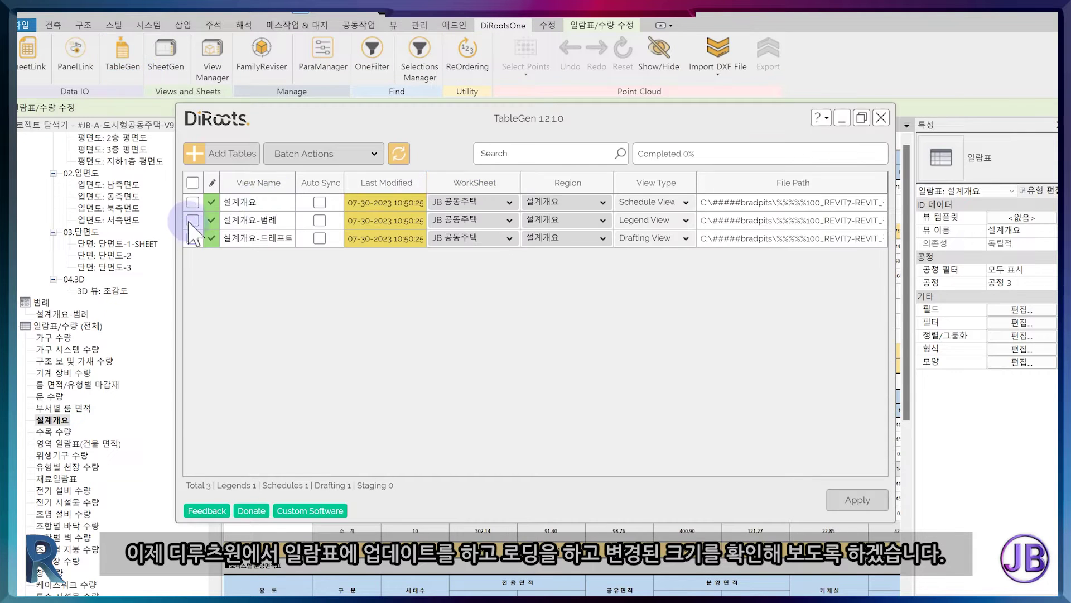
click(192, 202)
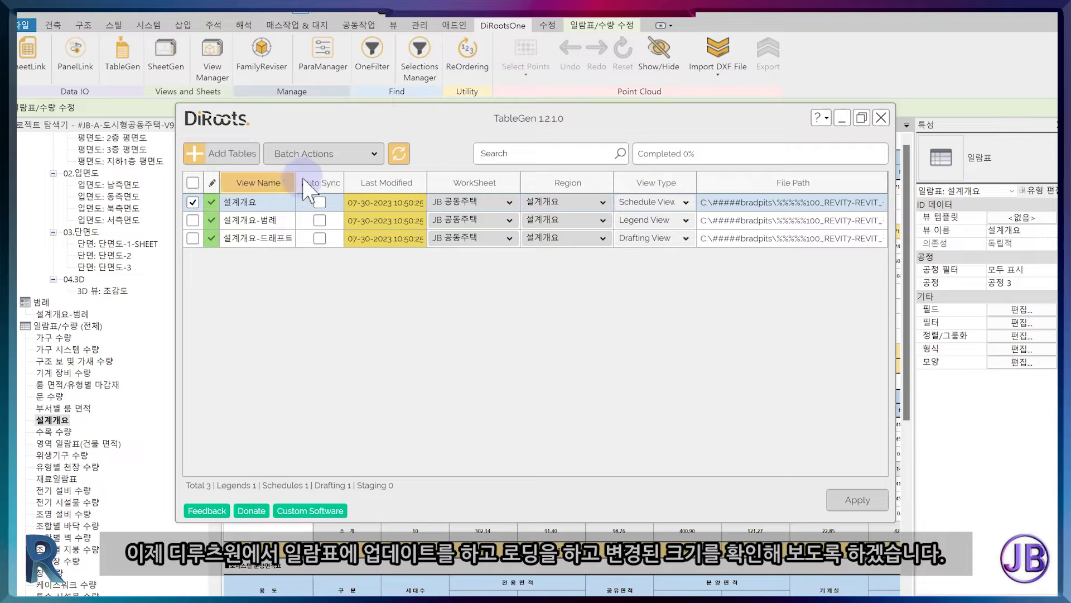
click(371, 153)
click(357, 174)
click(849, 498)
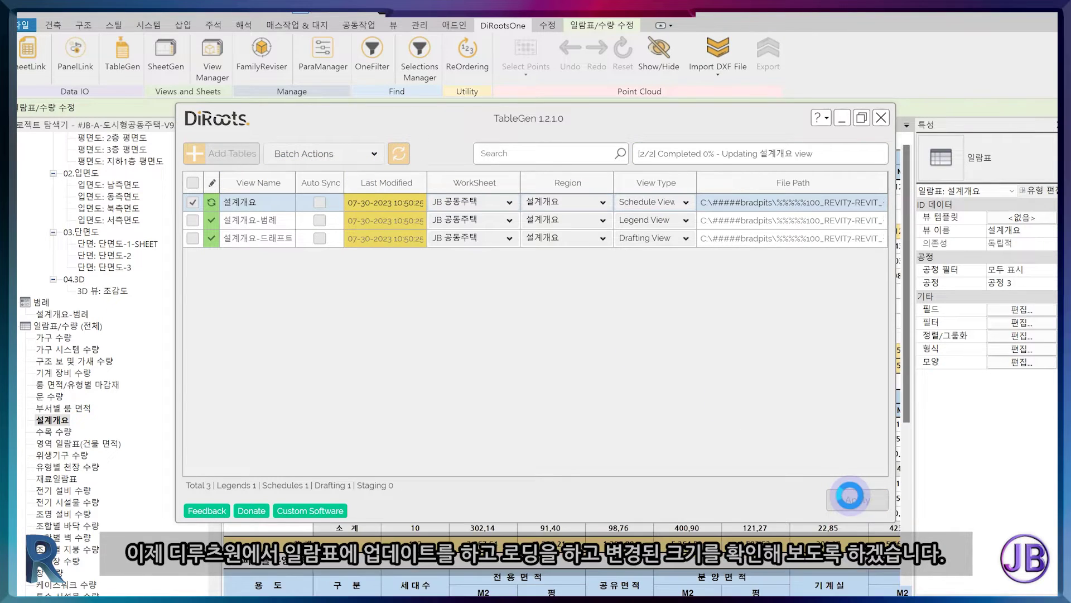
click(581, 337)
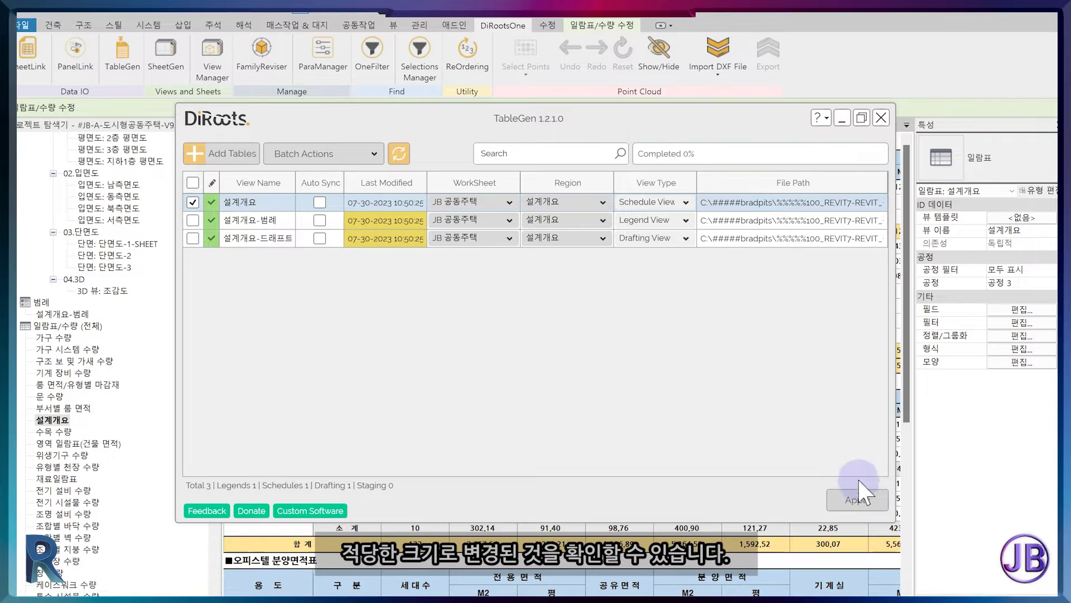
click(881, 118)
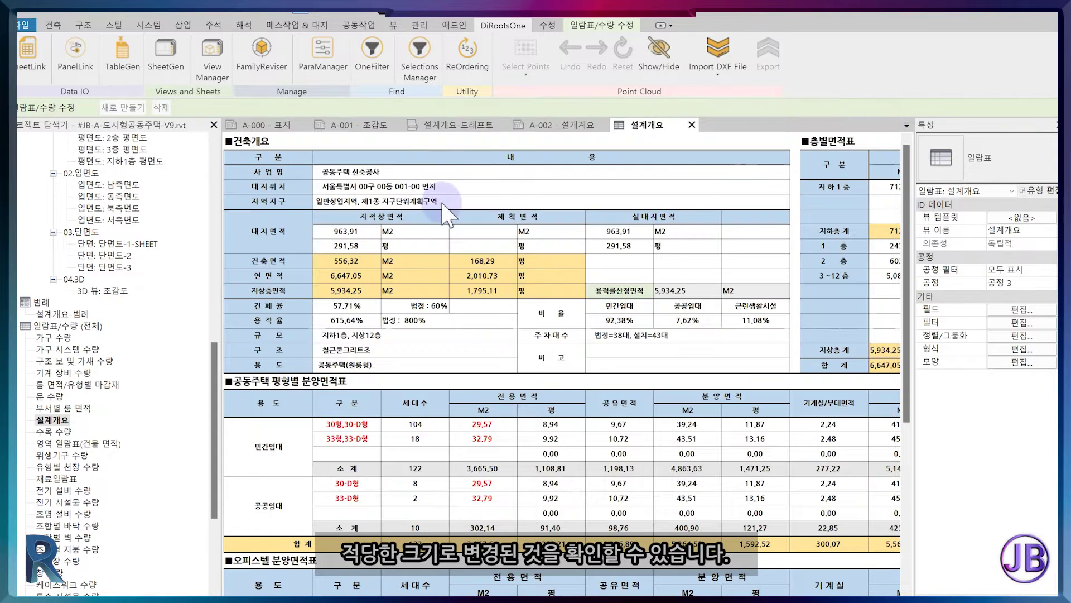
Open sheet A-002 and inspect the updated 설계개요 schedule placed on it.
click(527, 125)
click(591, 310)
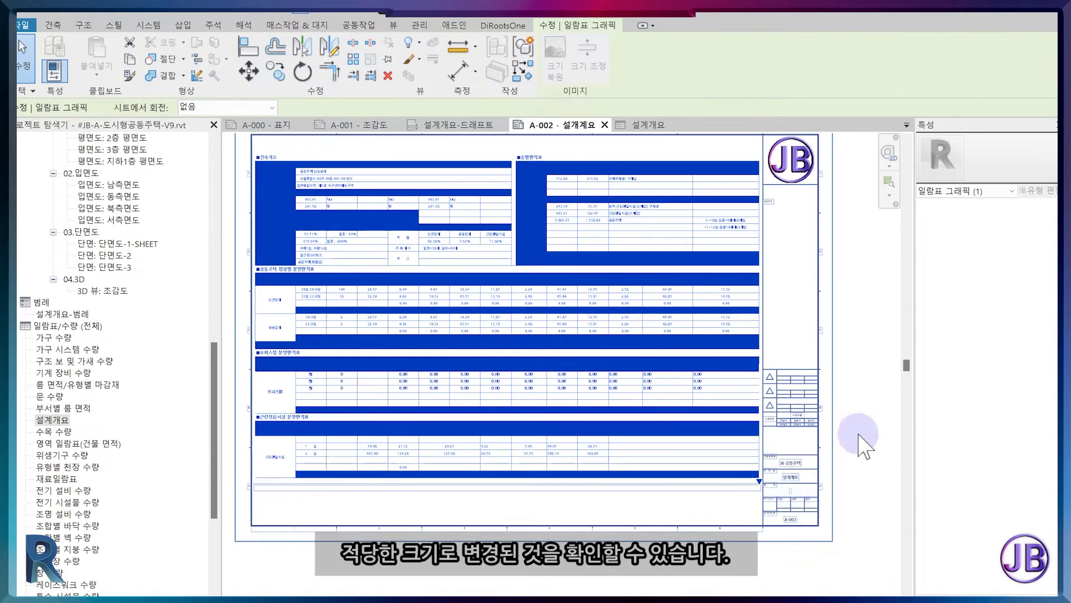
click(858, 435)
middle_drag(709, 388, 746, 423)
Check the font settings of the 사업명 content cell in the 설계개요 schedule without changing them.
click(456, 125)
click(635, 122)
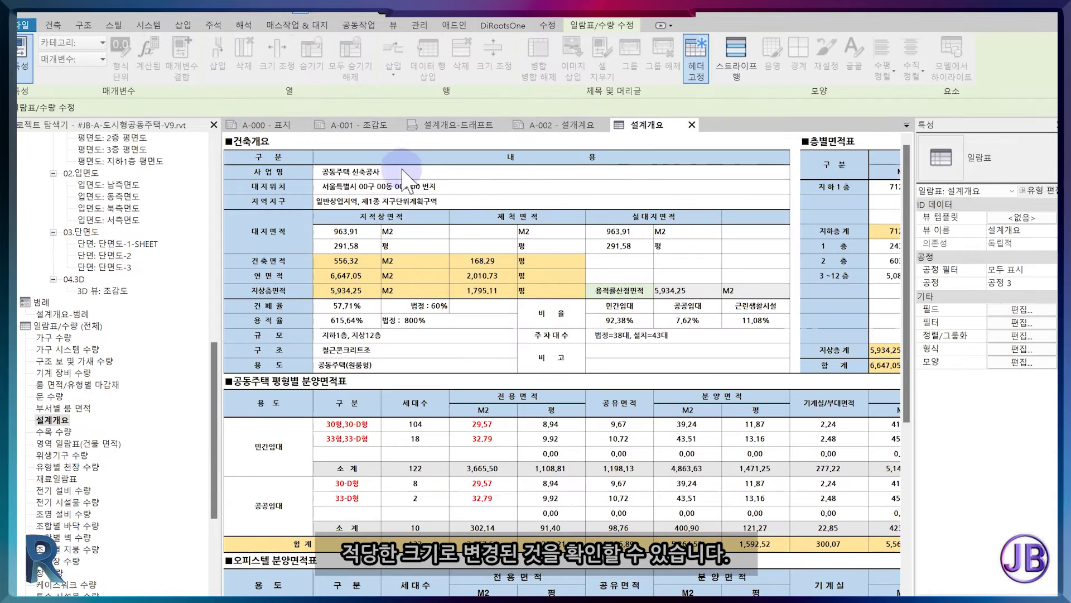
click(397, 169)
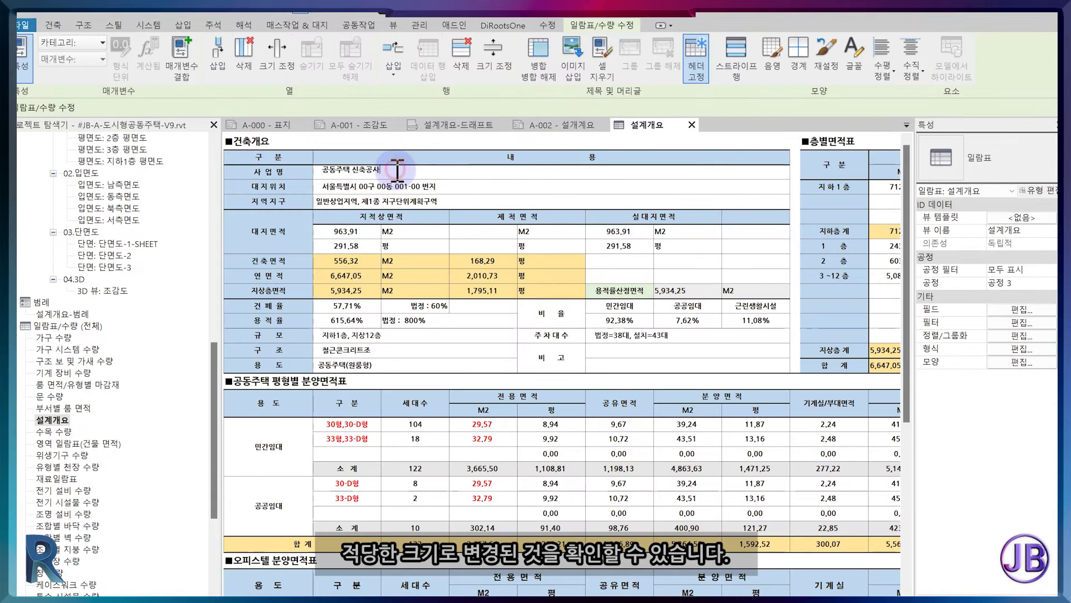
click(854, 53)
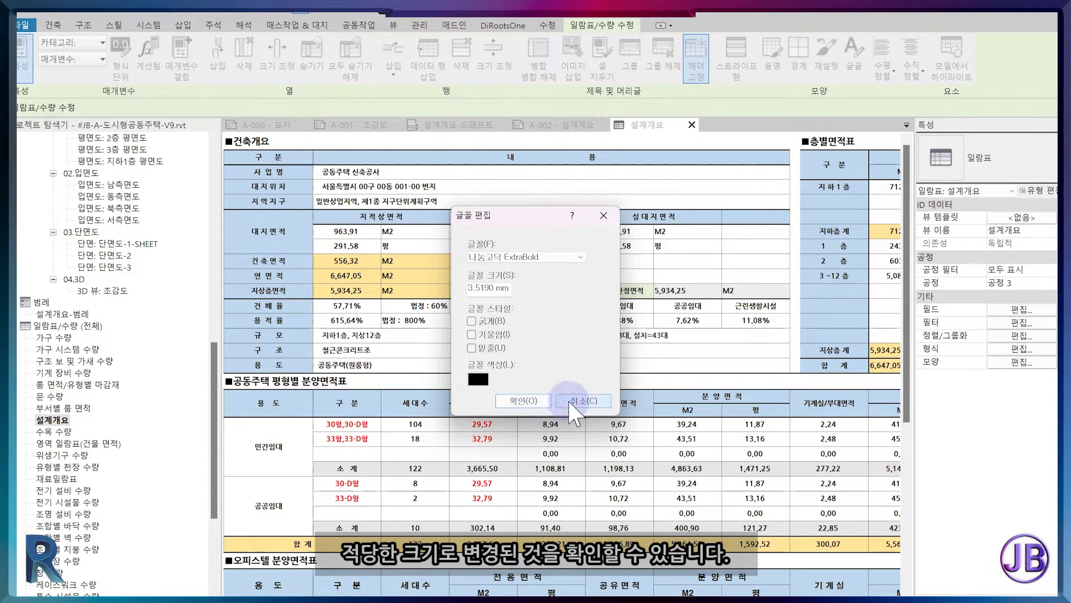
click(584, 401)
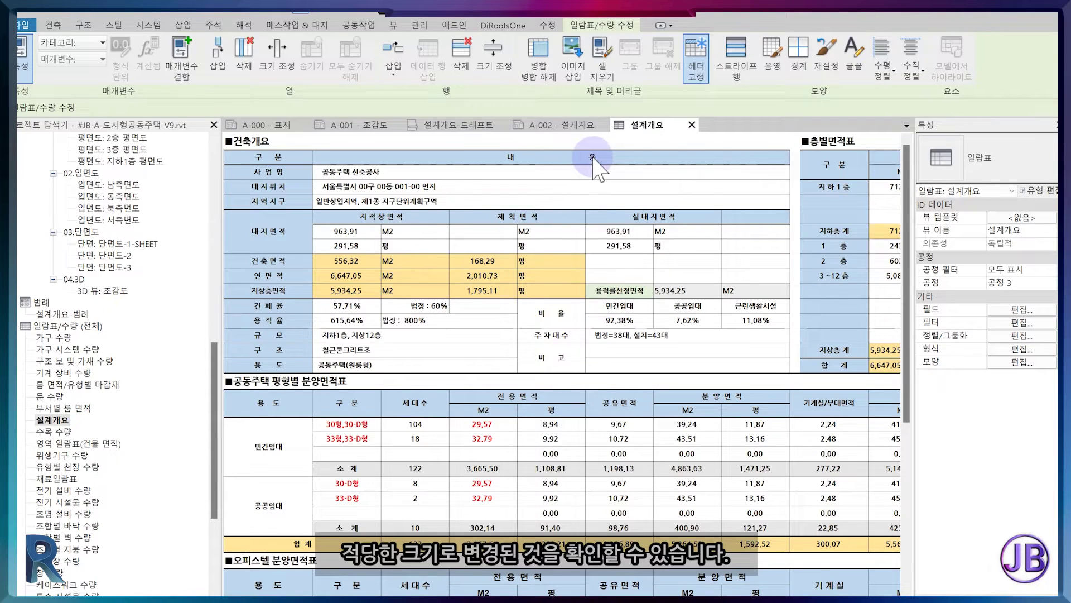
Return to sheet A-002 and review the overall layout of the finished sheet.
click(591, 130)
scroll(491, 211, down, 4)
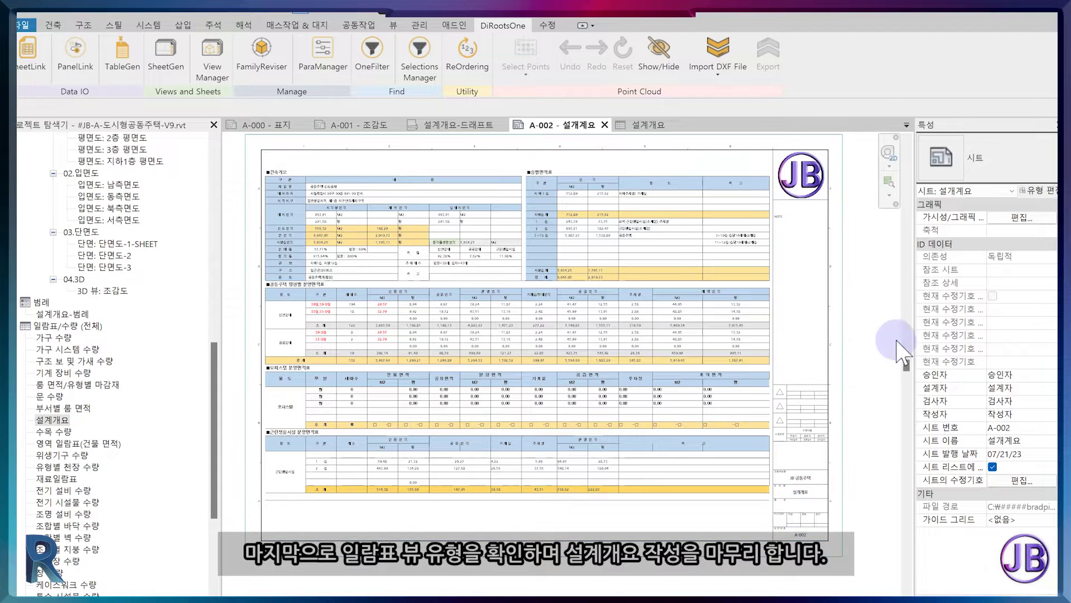
middle_drag(890, 354, 862, 347)
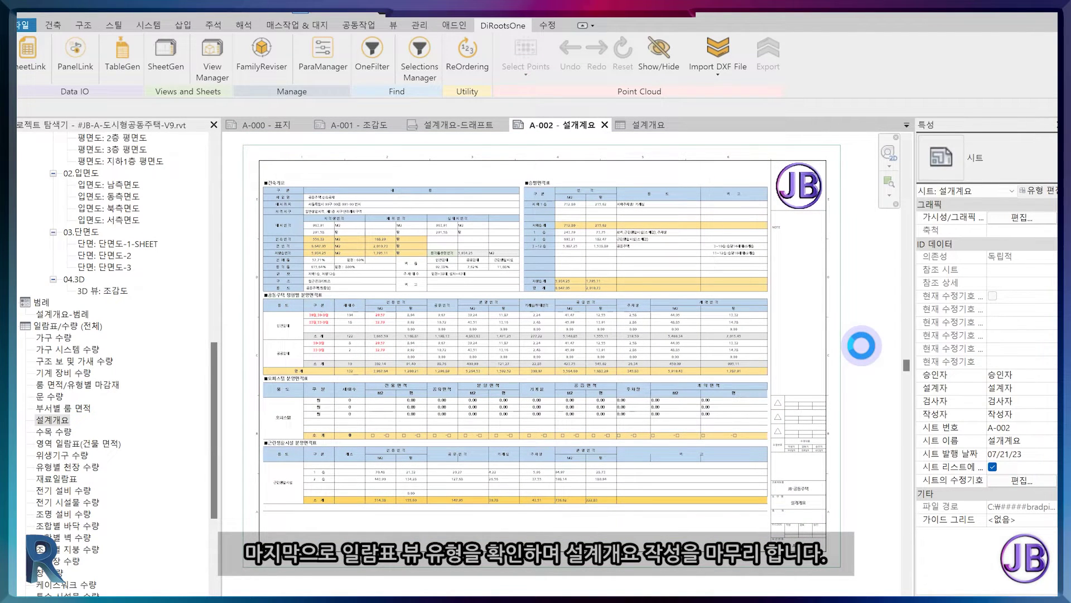
Review and close the 설계개요 schedule view and the 설계개요-드래프트 drafting view.
click(647, 125)
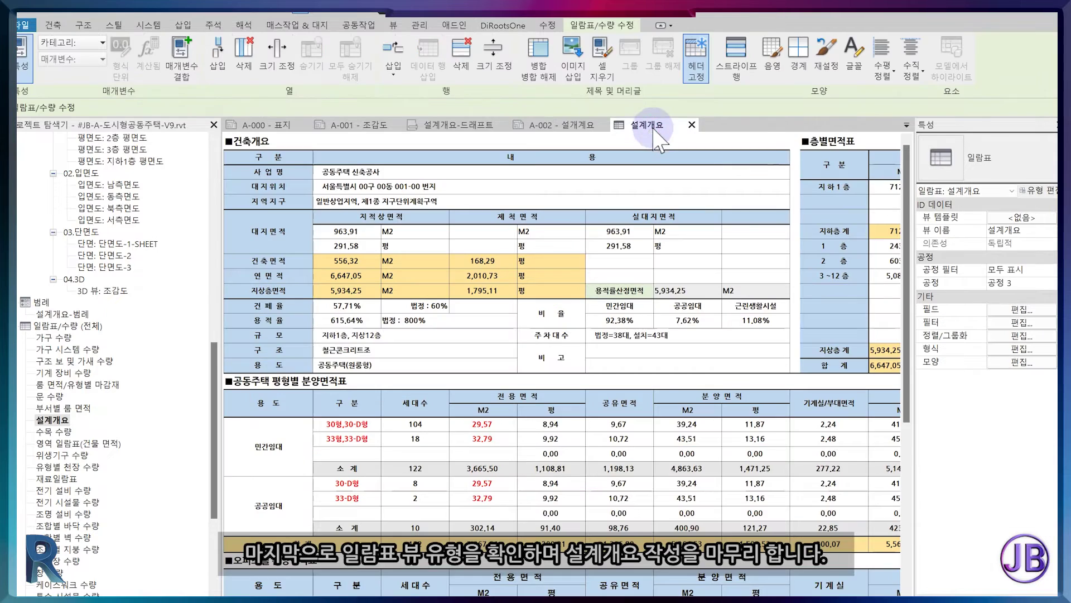
click(692, 124)
click(450, 125)
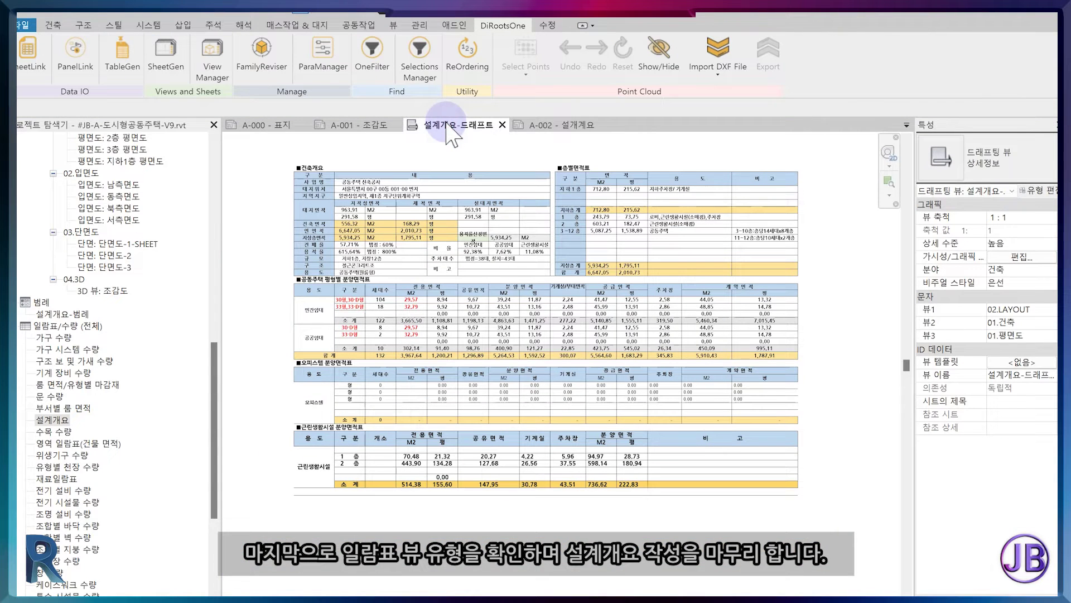
click(500, 124)
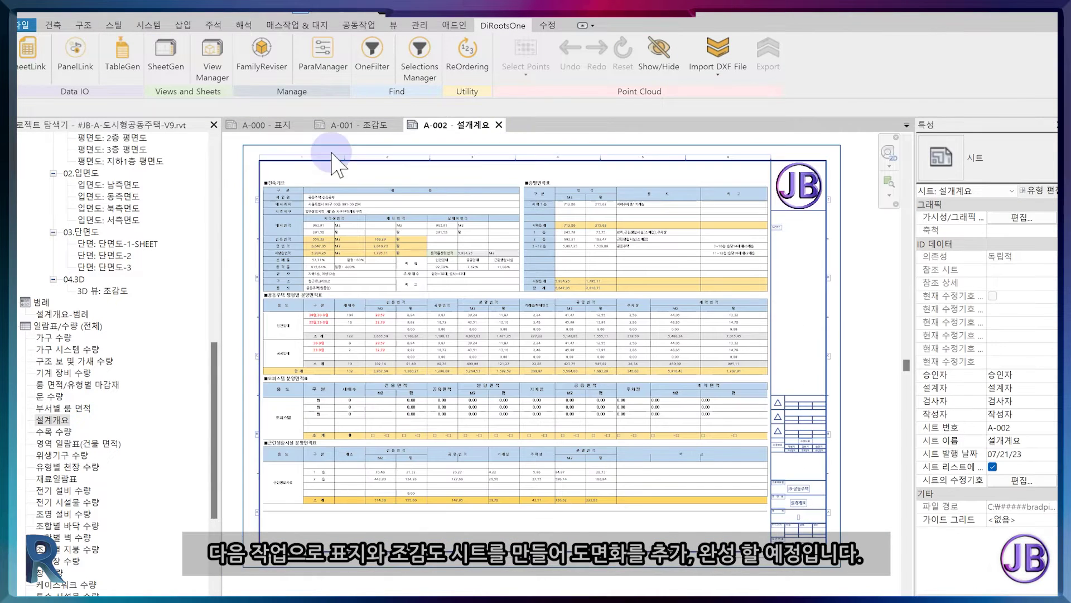
Look through the open sheets A-000 표지, A-001 조감도 and A-002 설계개요.
click(277, 125)
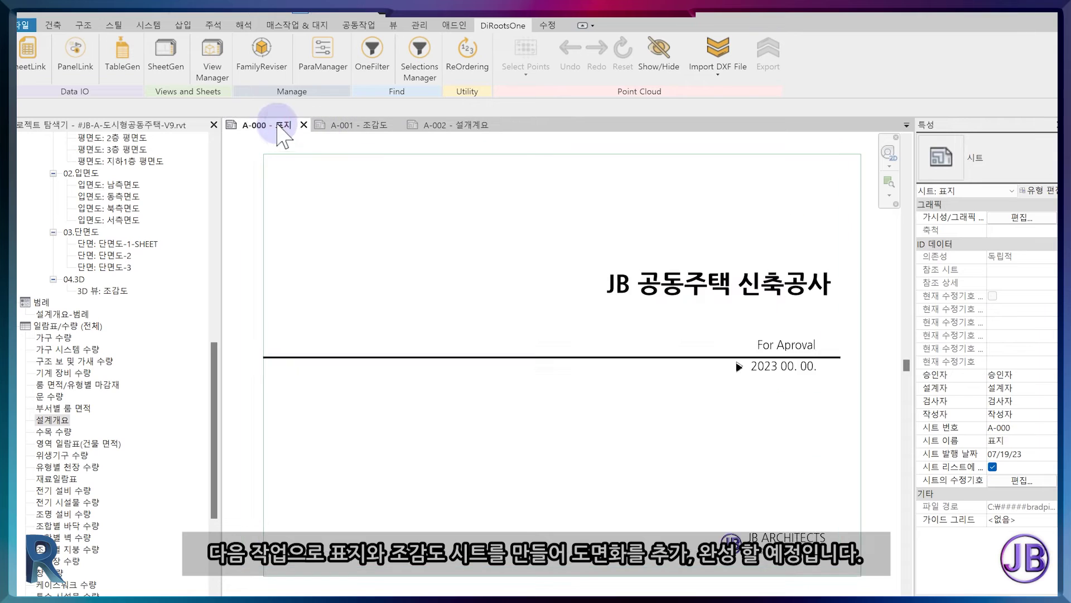
click(375, 125)
click(461, 125)
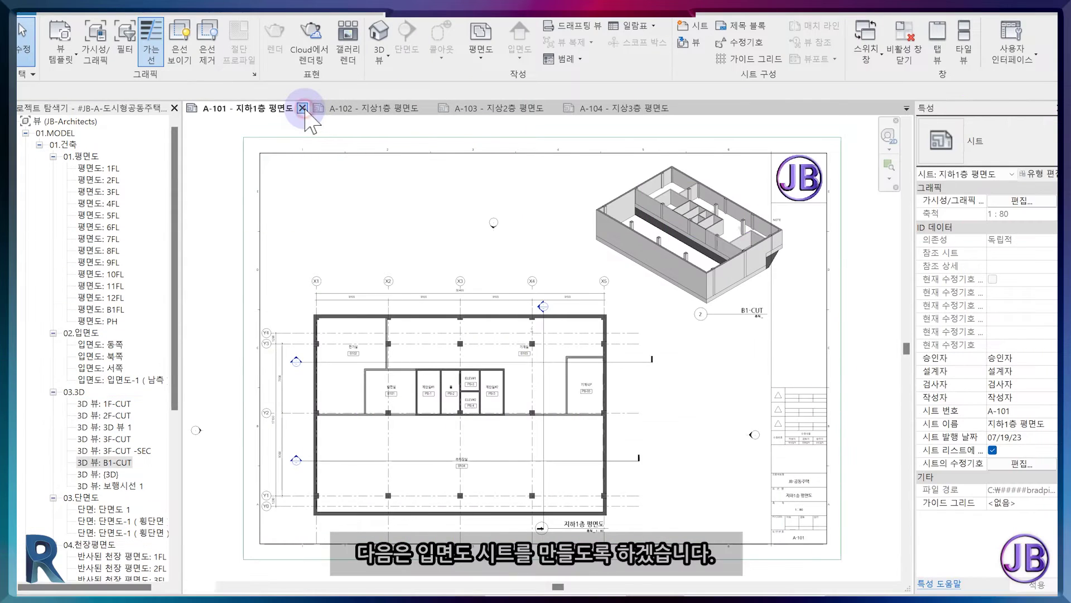
Close the floor plan sheets A-101, A-102 and A-103, keeping only A-104 open.
click(302, 108)
click(302, 109)
click(302, 108)
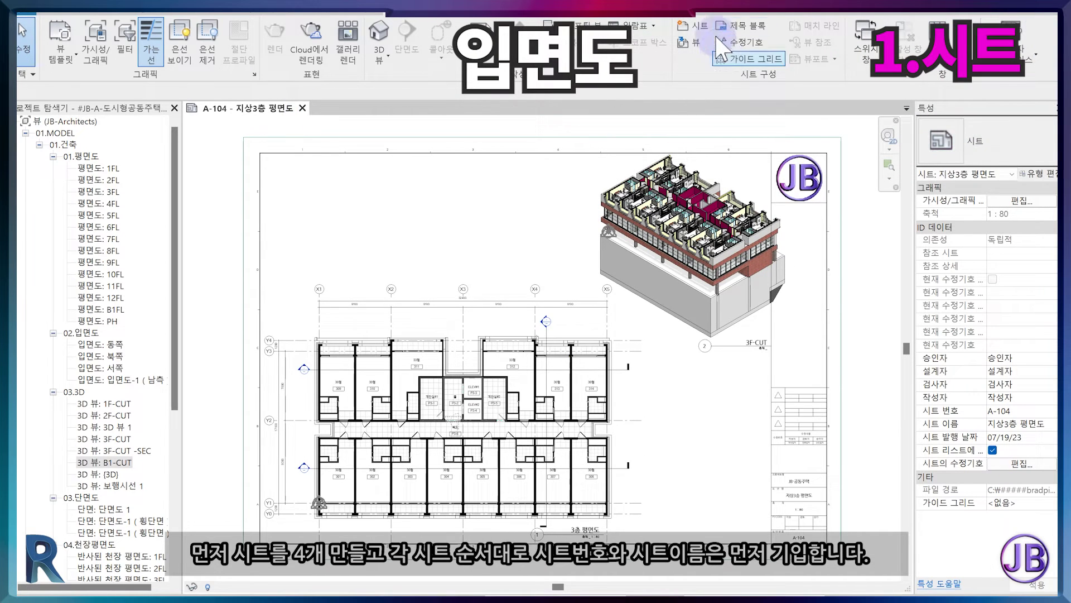
Create four new sheets with the default title block.
click(695, 25)
click(576, 444)
click(695, 25)
click(577, 445)
click(695, 25)
key(Return)
click(695, 25)
click(577, 445)
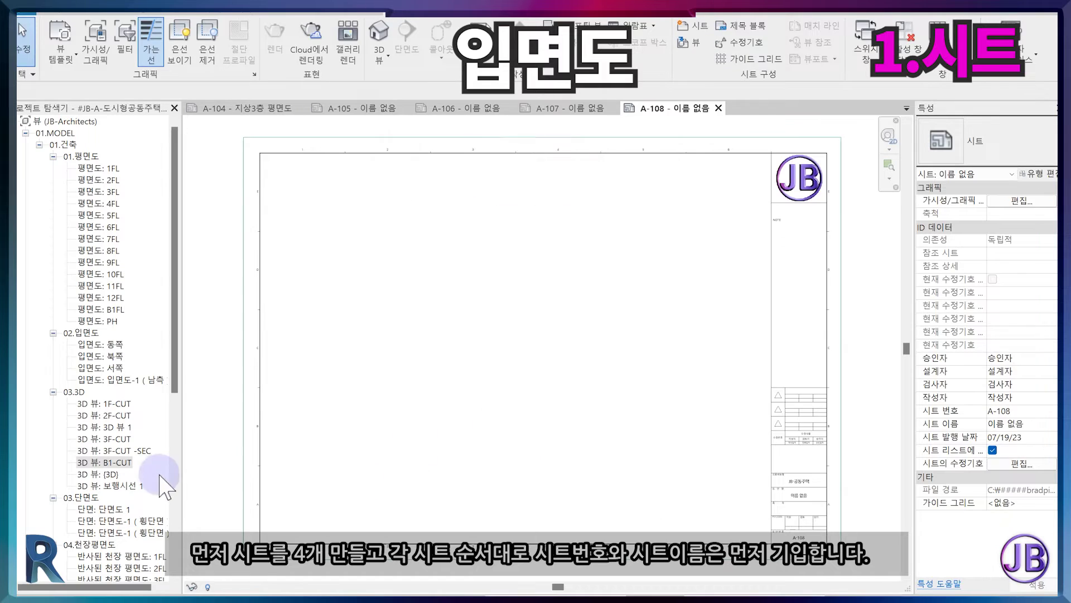
Set the first new sheet's number to A-201 and its name to 입면도-1.
click(385, 111)
click(967, 411)
text(A-201)
click(967, 422)
text(입면도-1)
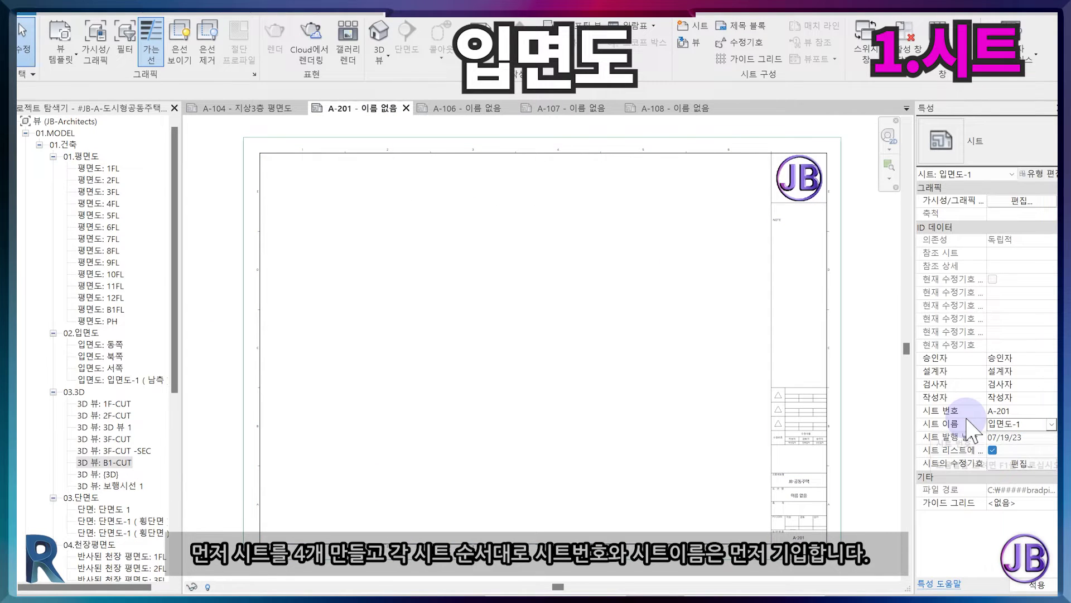
Set the second new sheet's number to A-202 and its name to 입면도-2.
click(467, 108)
click(1029, 412)
text(A-202)
click(1031, 427)
text(입면도-2)
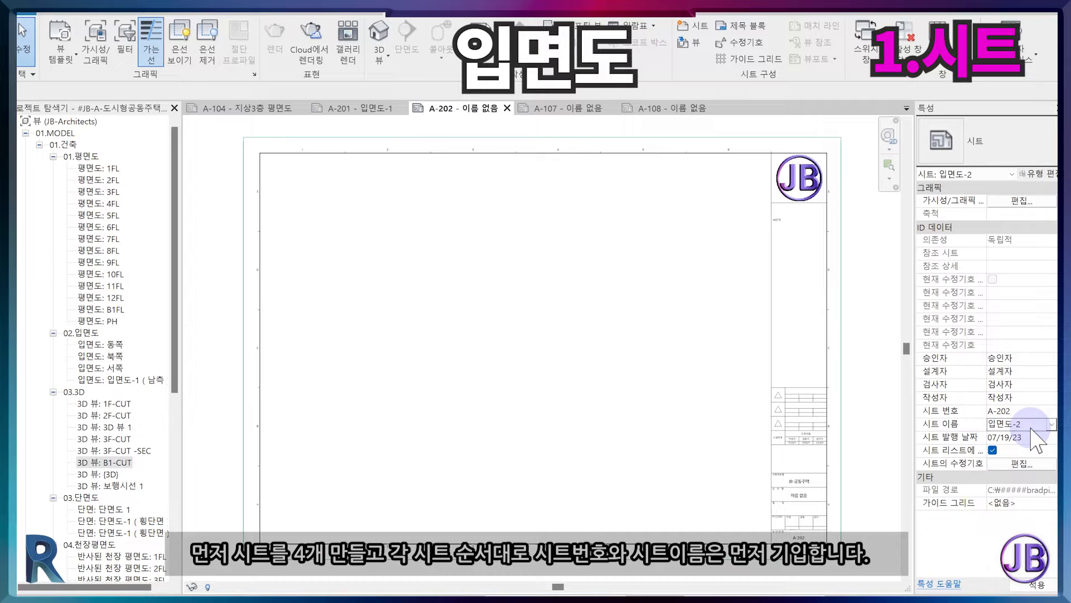
Set the third new sheet's number to A-203 and its name to 입면도-3.
click(564, 108)
click(1022, 411)
text(A-203)
click(1010, 424)
text(입면도-3)
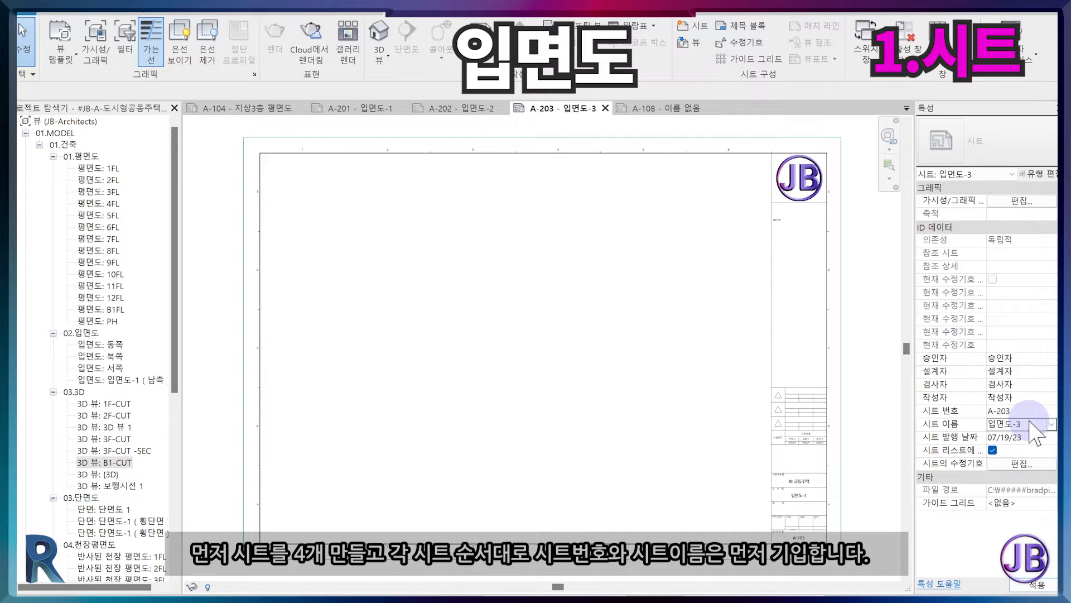
Set the fourth new sheet's number to A-204 and its name to 입면도-4.
click(664, 108)
click(1005, 411)
text(A-204)
click(1007, 423)
text(입면도-4)
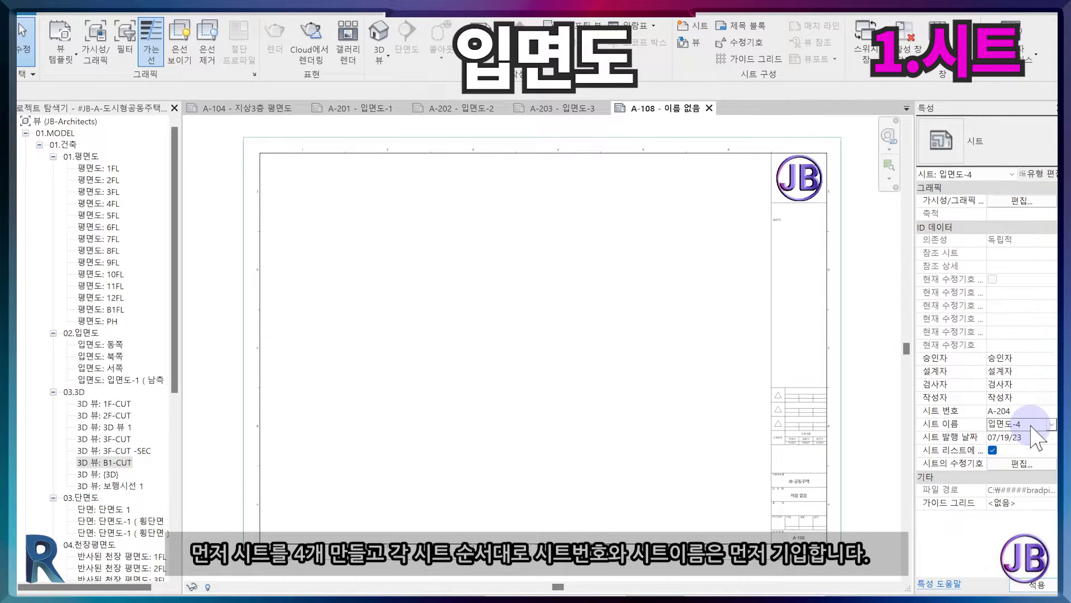
Duplicate the 동쪽, 북쪽 and 서쪽 model elevation views with detailing (상세 복제).
click(99, 345)
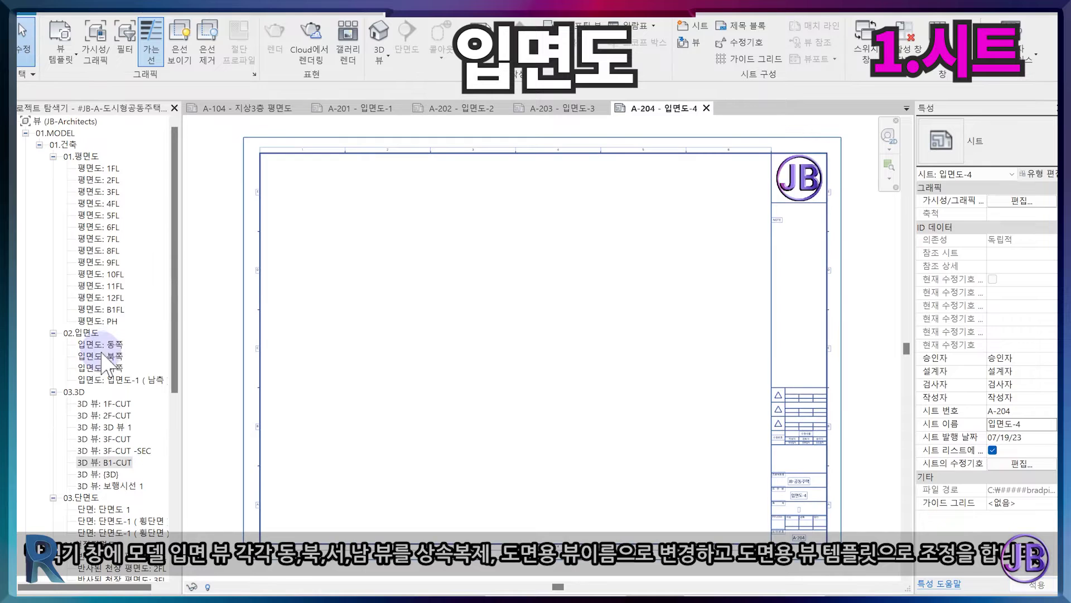
right_click(103, 353)
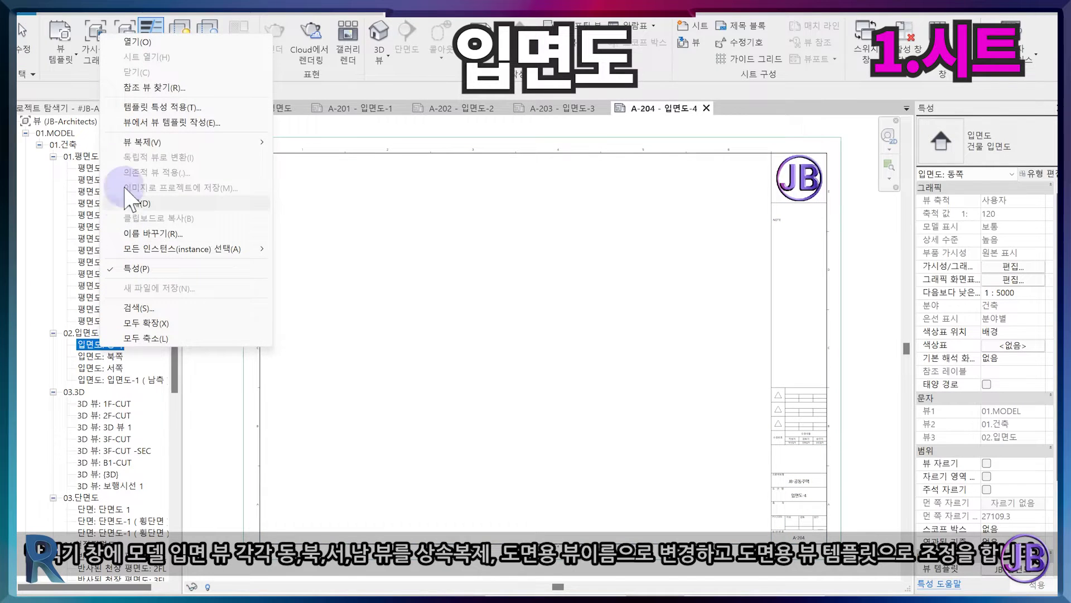
mouse_move(184, 142)
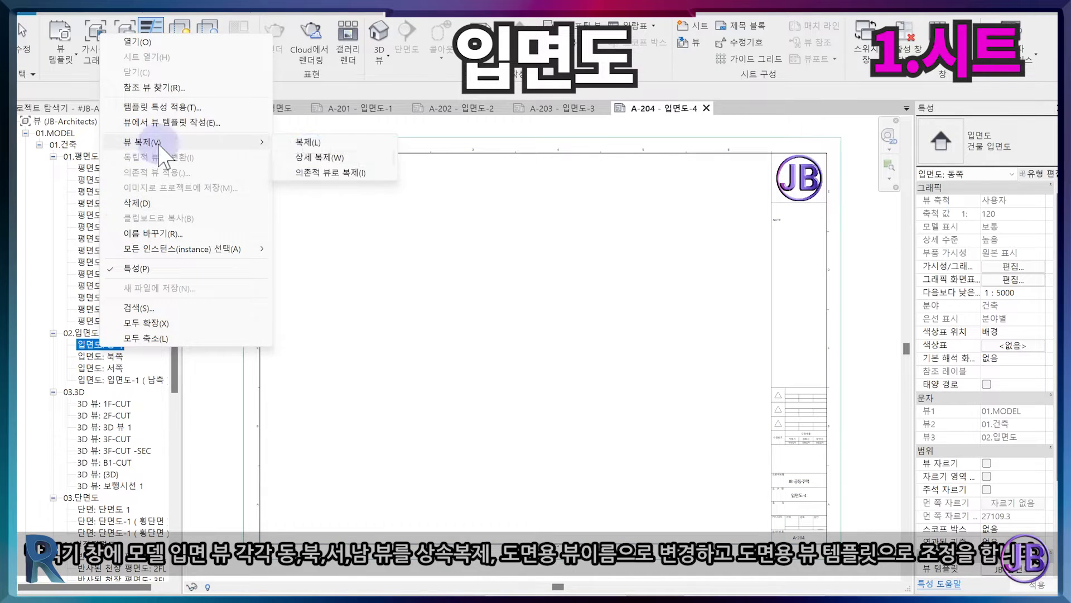
click(312, 157)
right_click(104, 367)
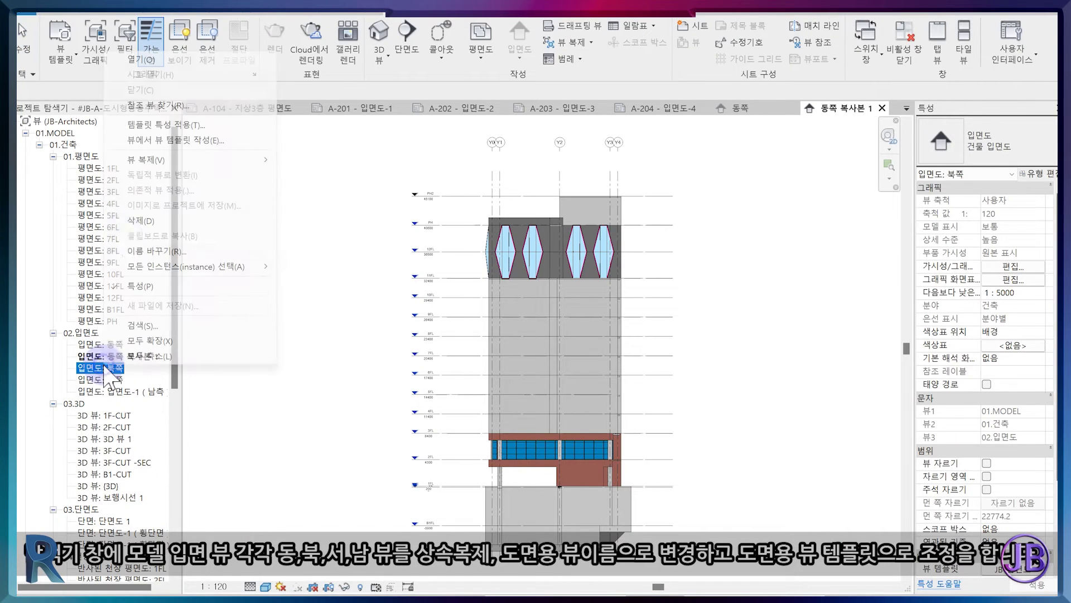
mouse_move(168, 159)
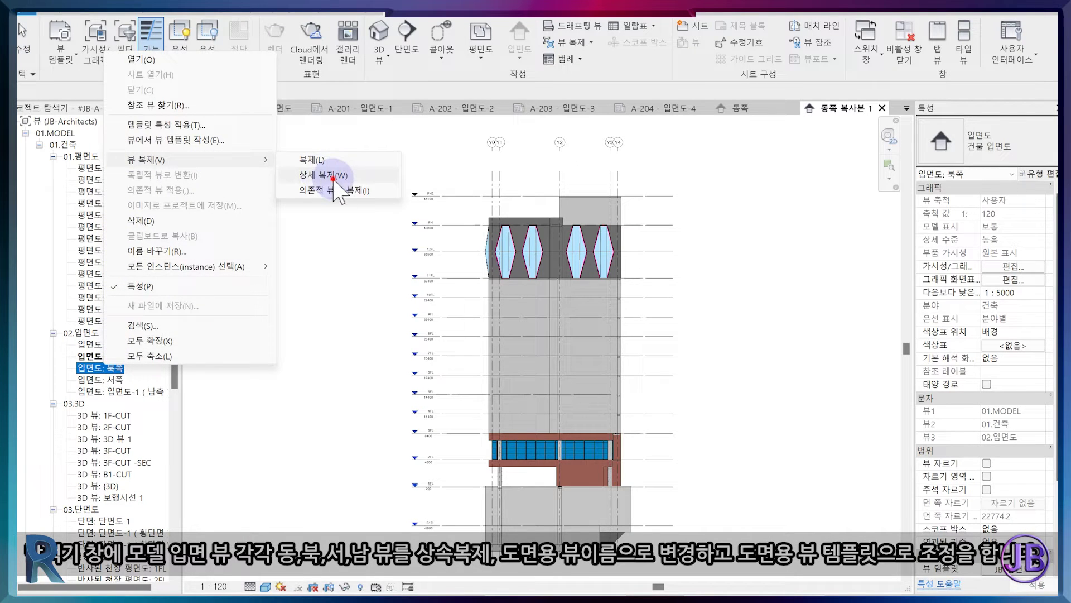
click(332, 175)
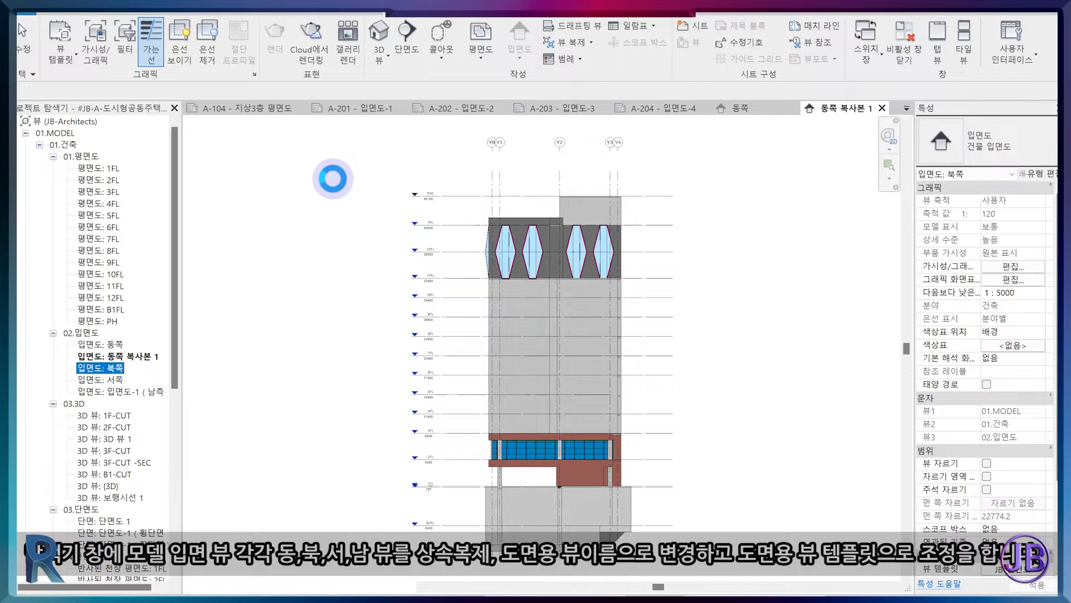
right_click(101, 391)
mouse_move(184, 187)
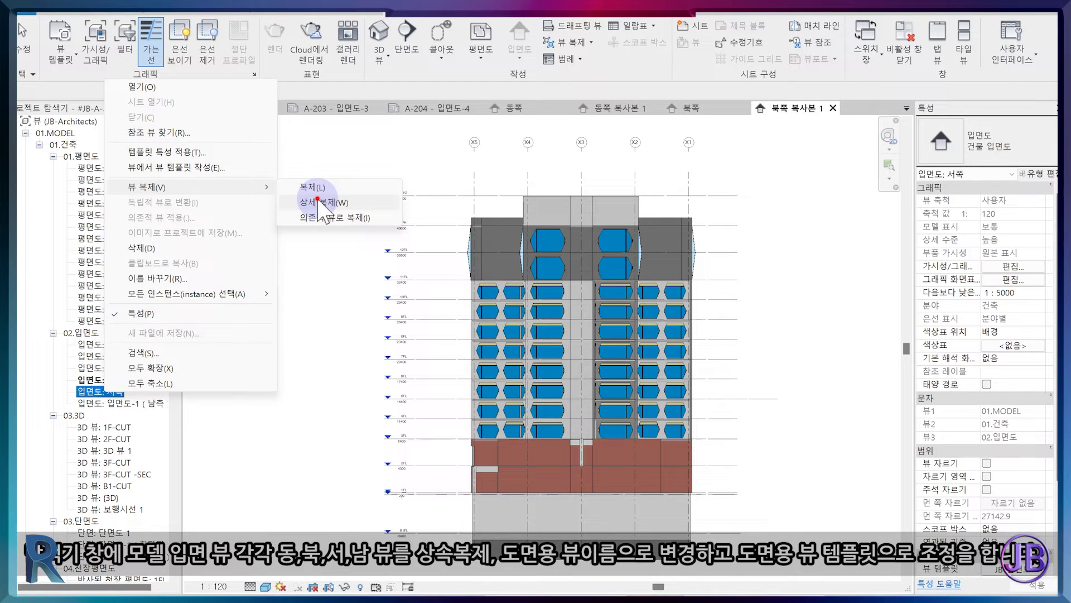
click(319, 201)
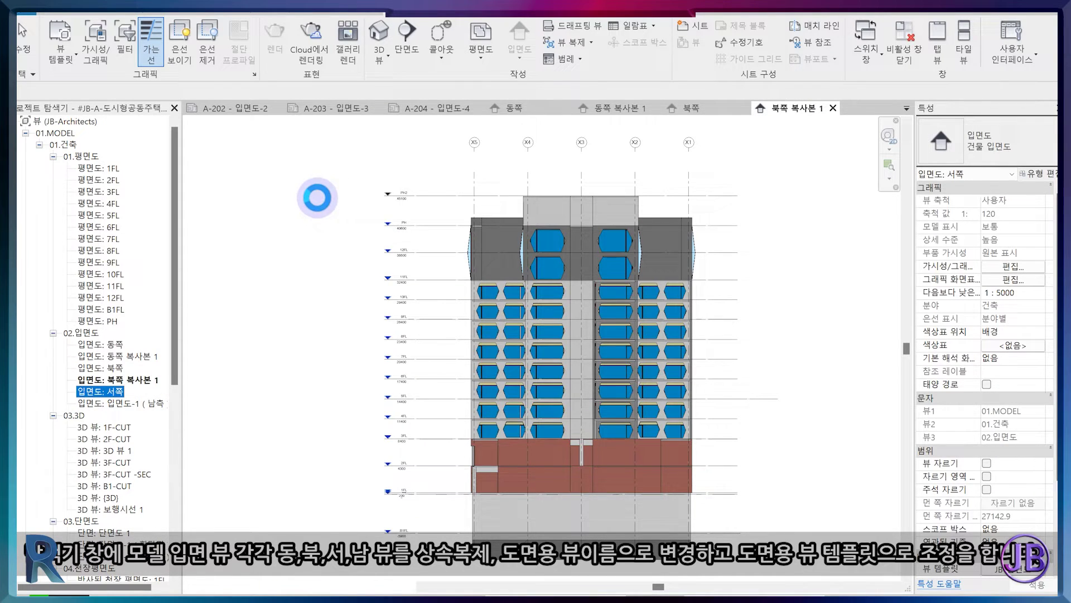
Rename the duplicated east, north and west elevations as 동측면도, 북측면도 and 서측면도.
click(106, 356)
right_click(104, 356)
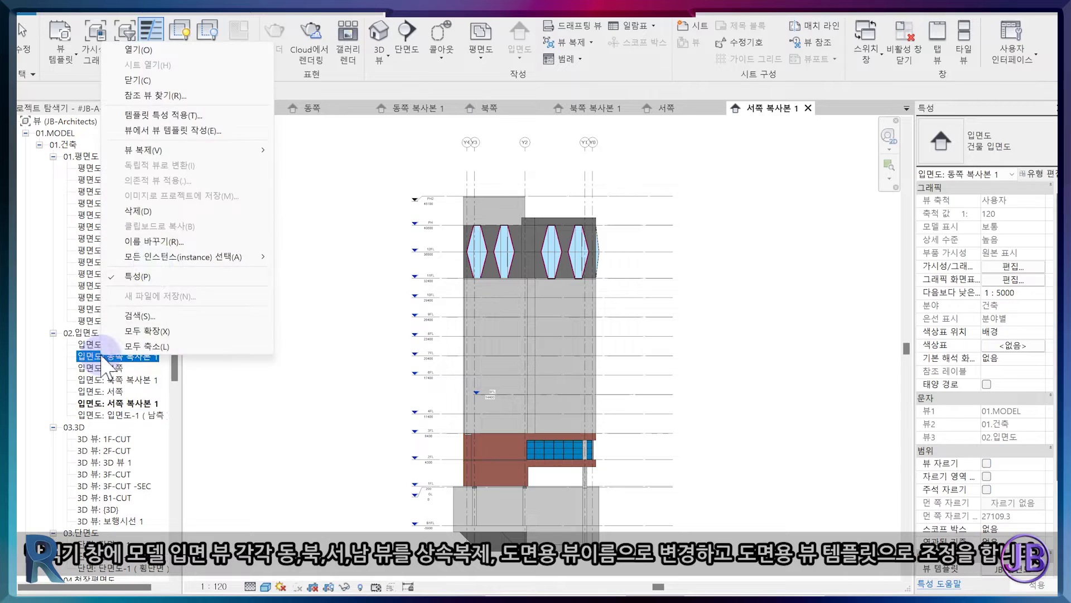
click(163, 242)
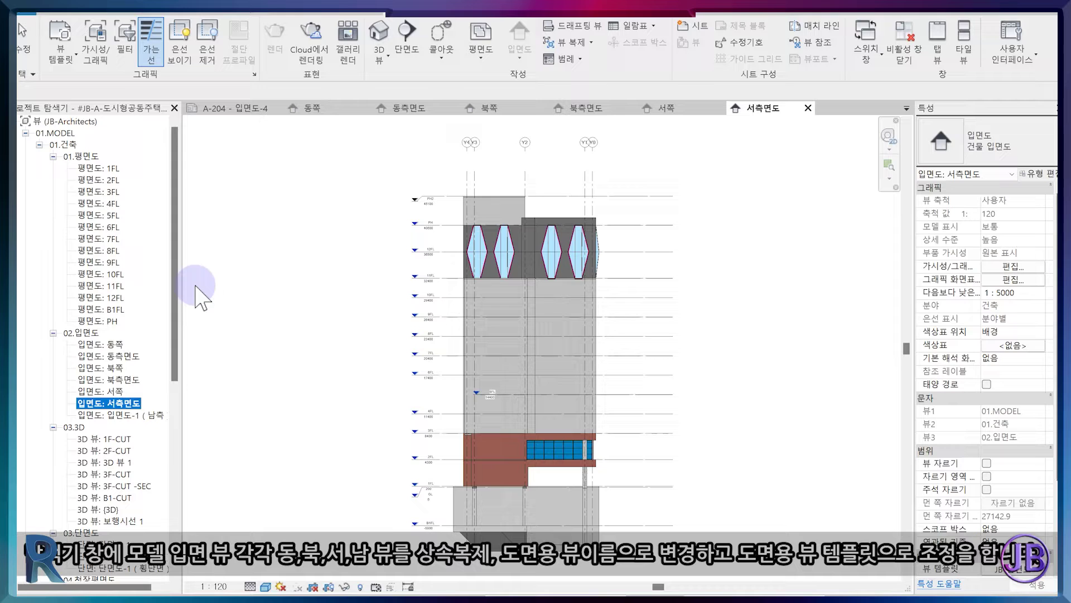
Duplicate the 입면도-1 (남측) elevation with detailing and rename the copy as 남측면도.
click(123, 415)
right_click(120, 414)
mouse_move(262, 213)
click(326, 230)
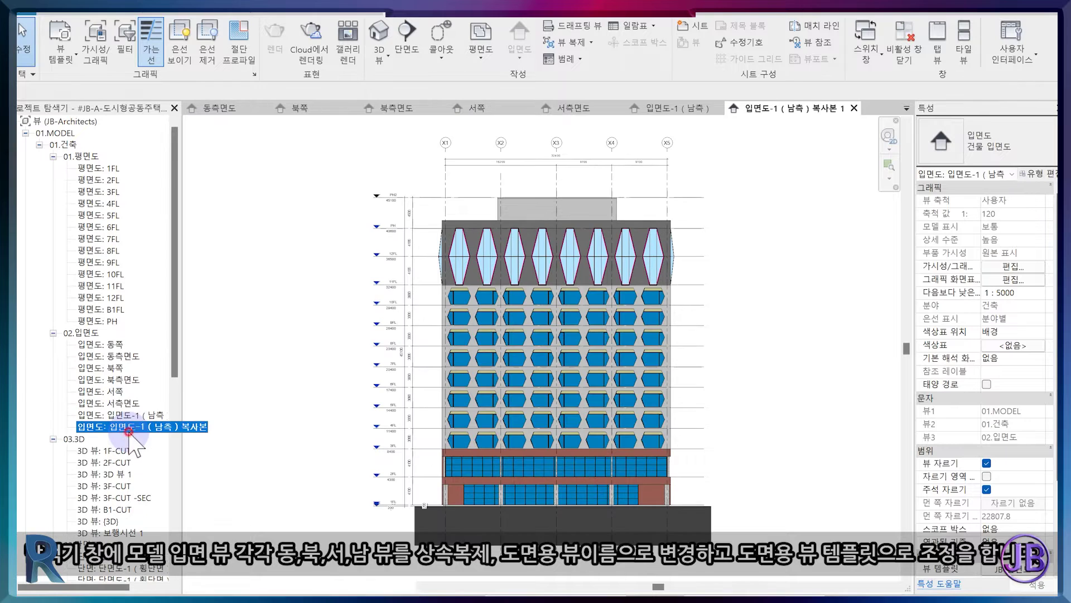
right_click(131, 428)
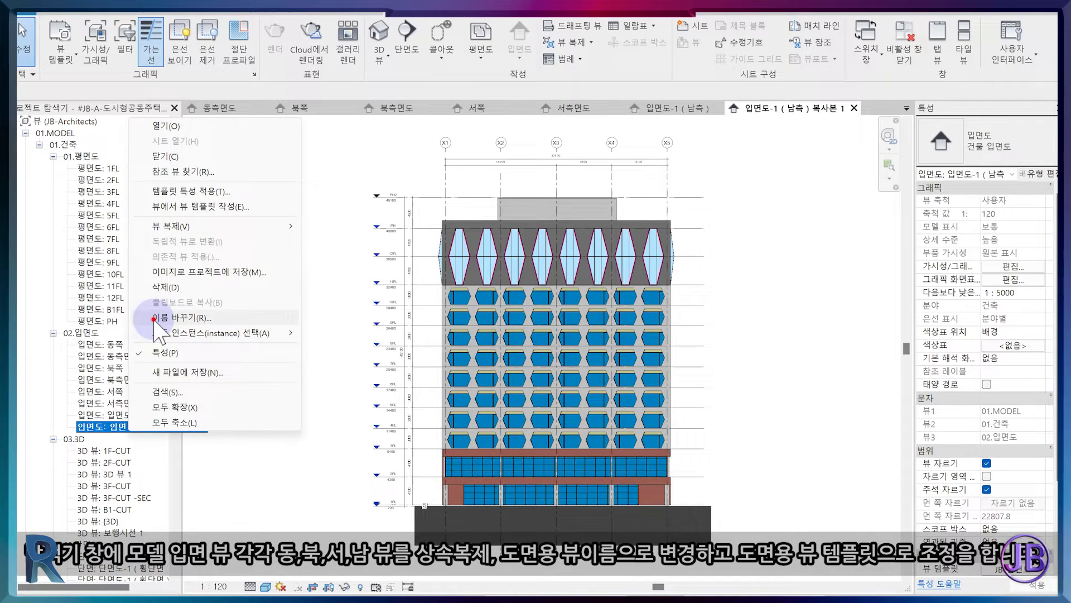
click(154, 318)
text(남측면도)
key(Return)
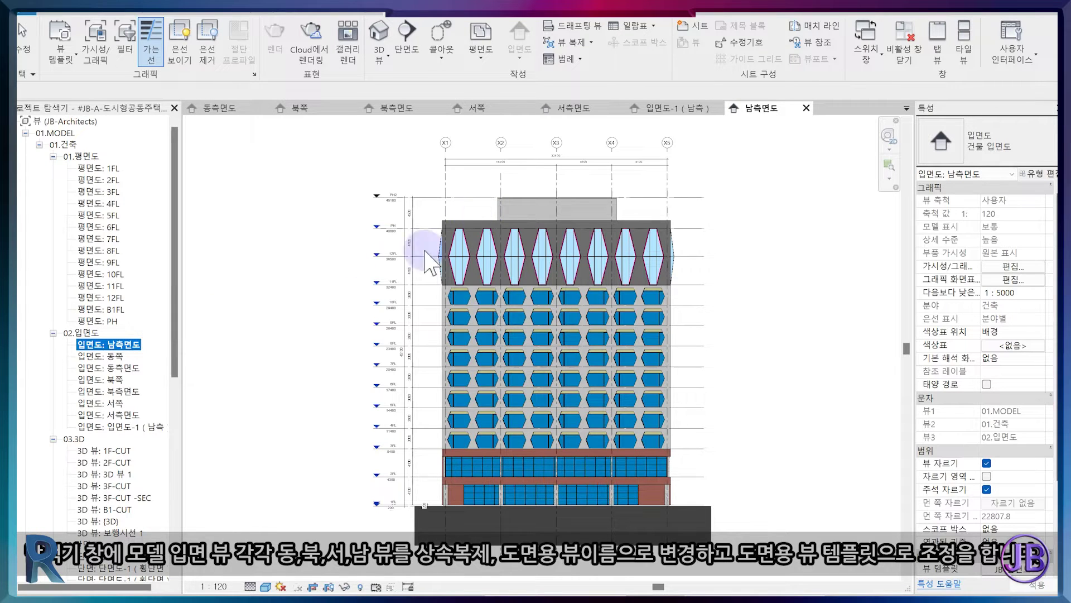
From the 남측면도 view's template settings, duplicate the JB-입면도 view template as JB-입면도-SHEET.
click(1015, 569)
click(402, 445)
text(JB-입면도-SHEET)
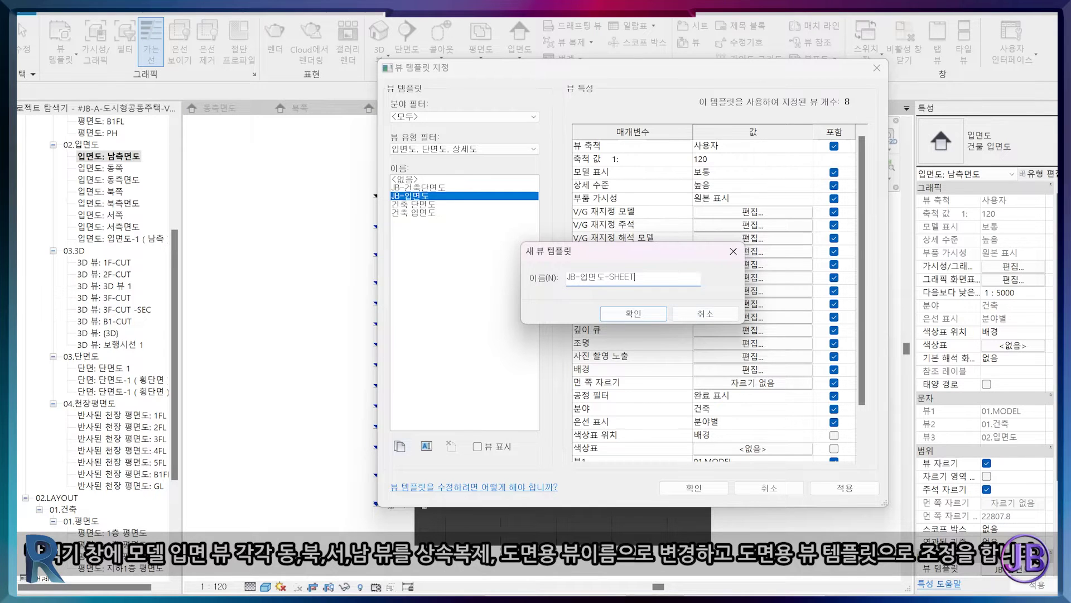
key(Return)
Set 뷰1 to 02.LAYOUT in the JB-입면도-SHEET template and apply the template to the 남측면도 view.
scroll(781, 391, down, 2)
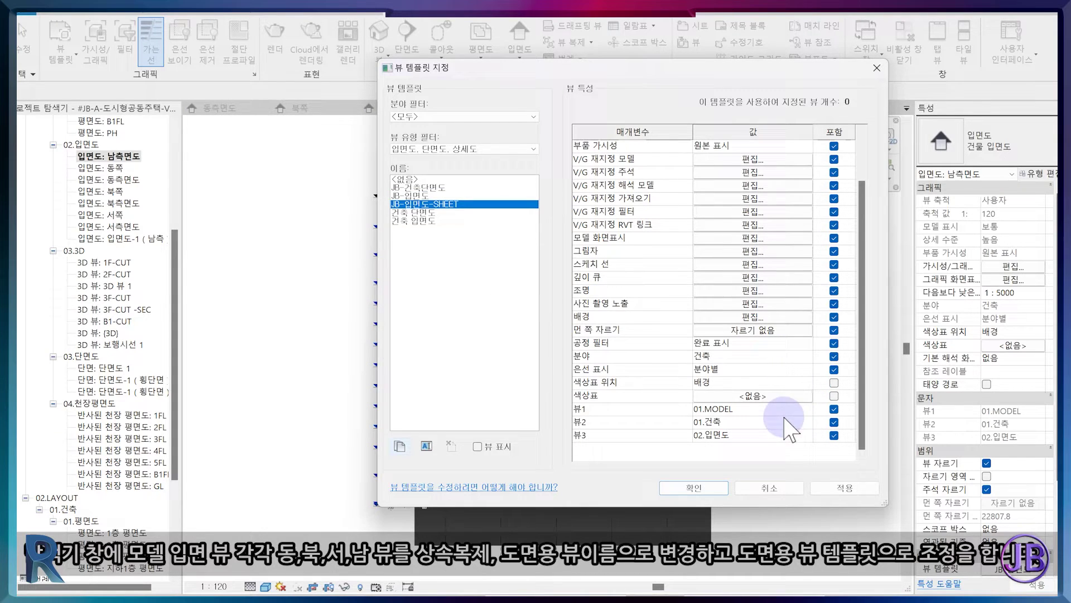
click(792, 409)
click(808, 409)
click(746, 436)
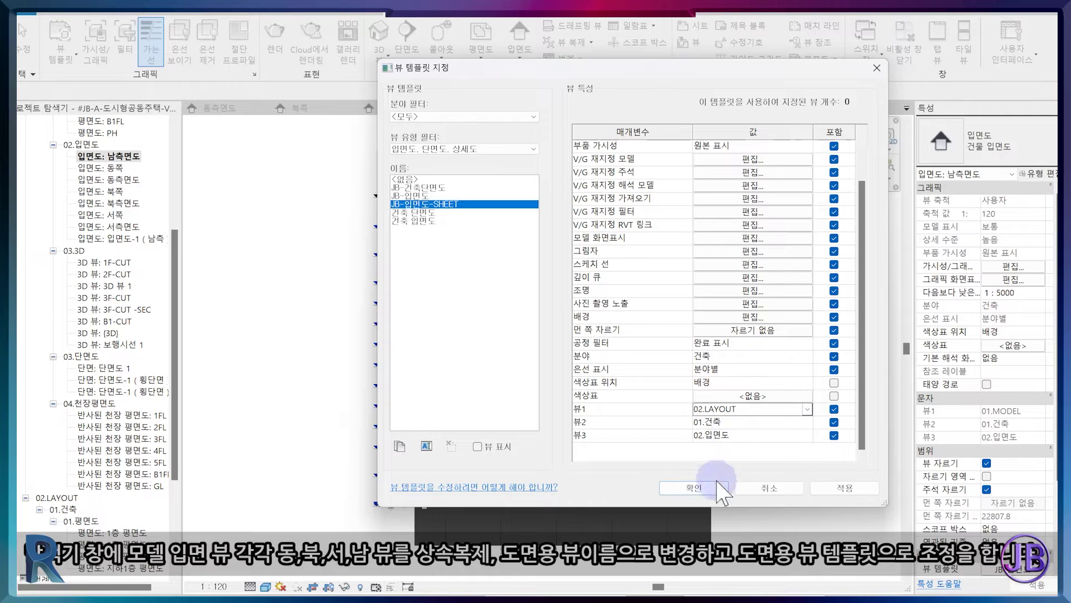
click(709, 489)
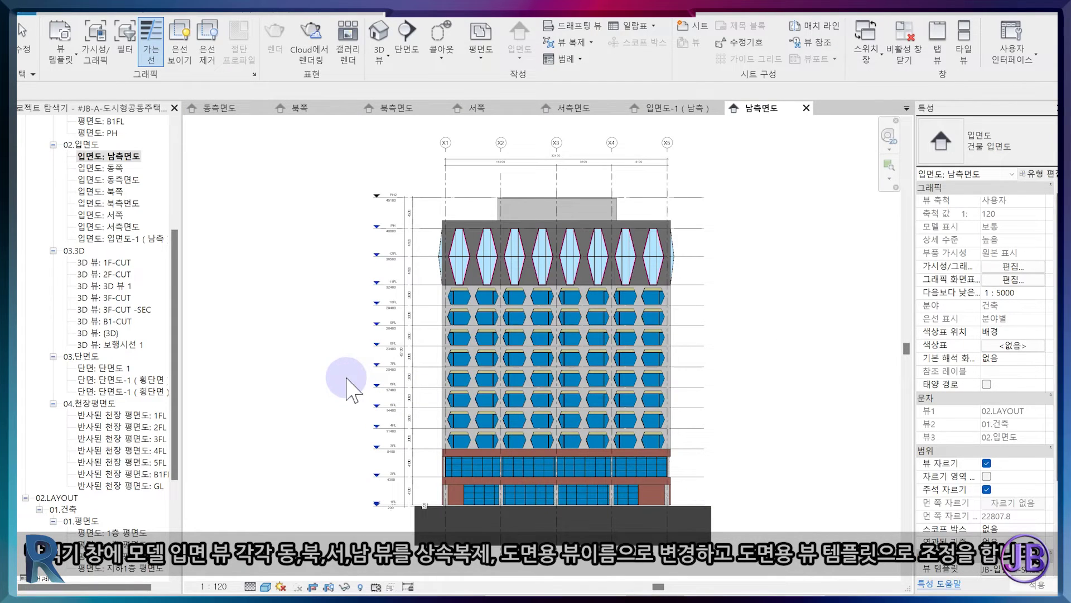
Apply the JB-입면도-SHEET view template to the 동측면도, 북측면도 and 서측면도 elevations together.
click(109, 190)
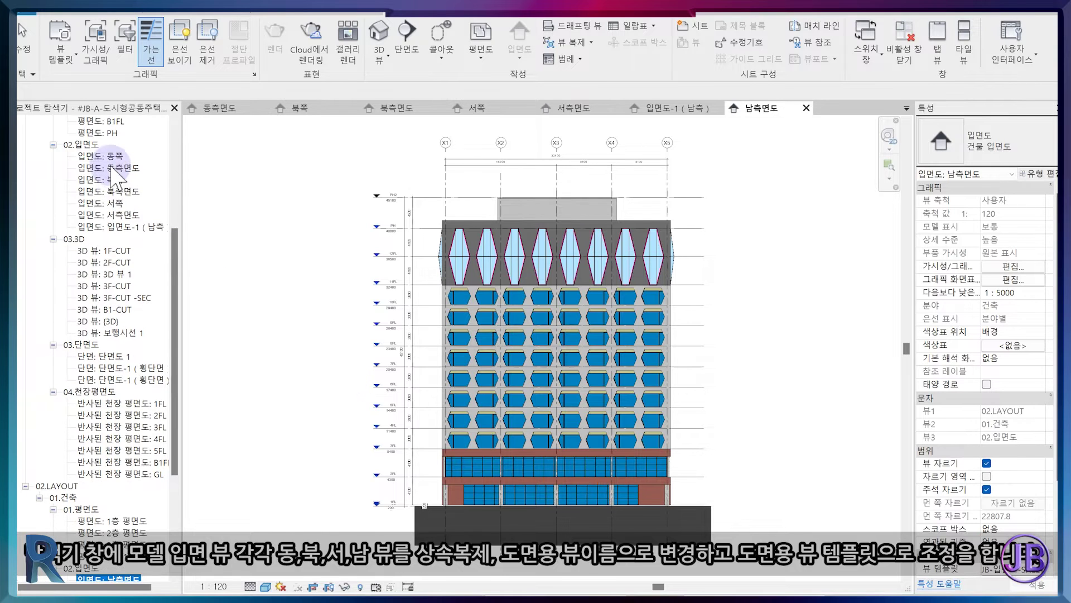
ctrl+click(109, 214)
ctrl+click(115, 168)
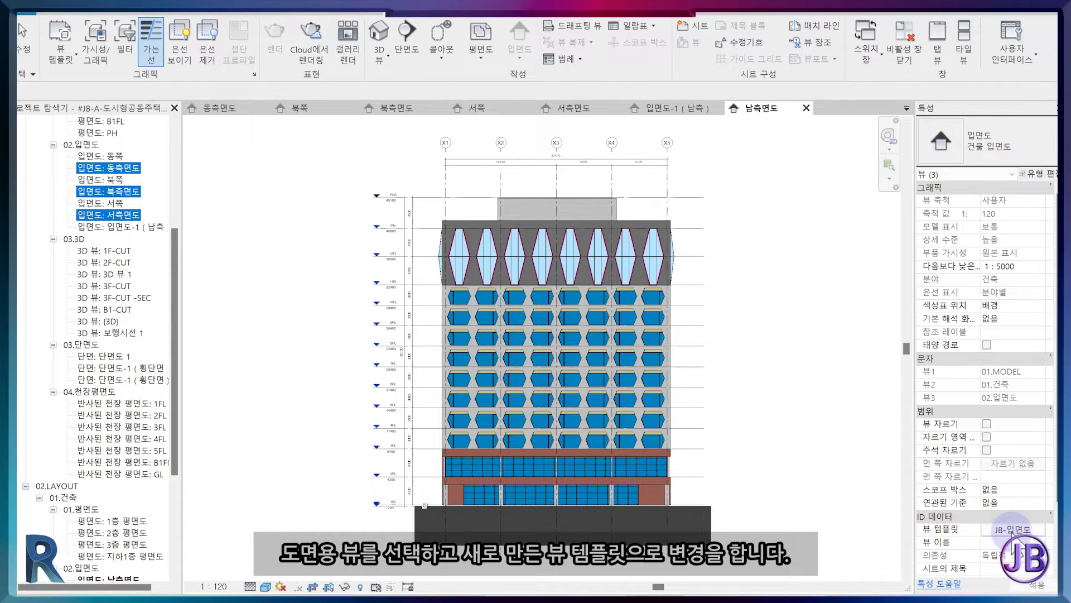
click(1013, 529)
click(441, 204)
click(694, 487)
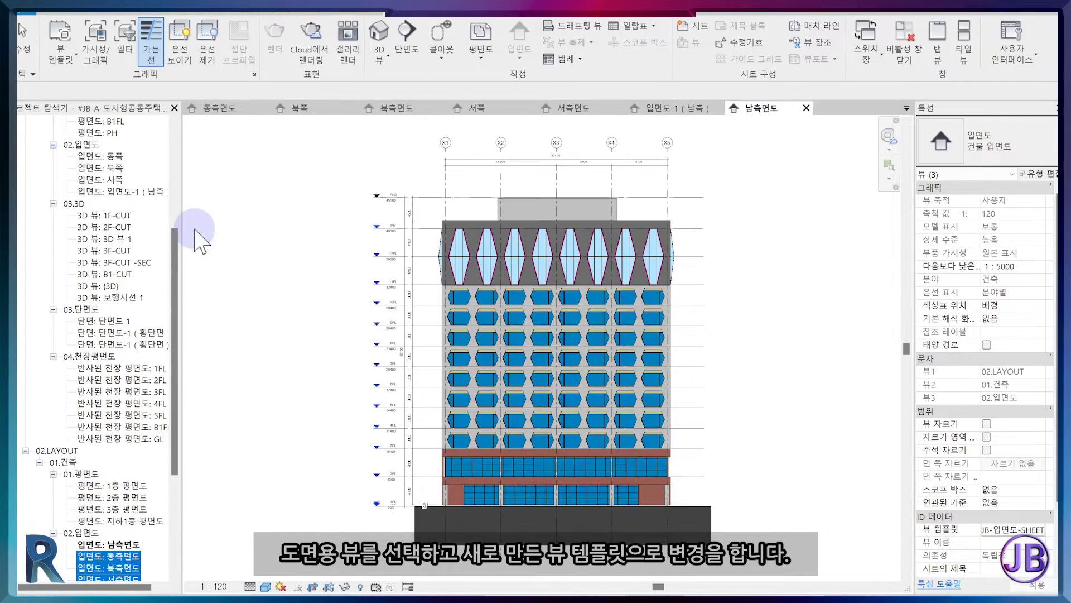
Rename the model elevation 입면도-1 (남측) as 남측.
click(131, 192)
right_click(128, 193)
click(179, 395)
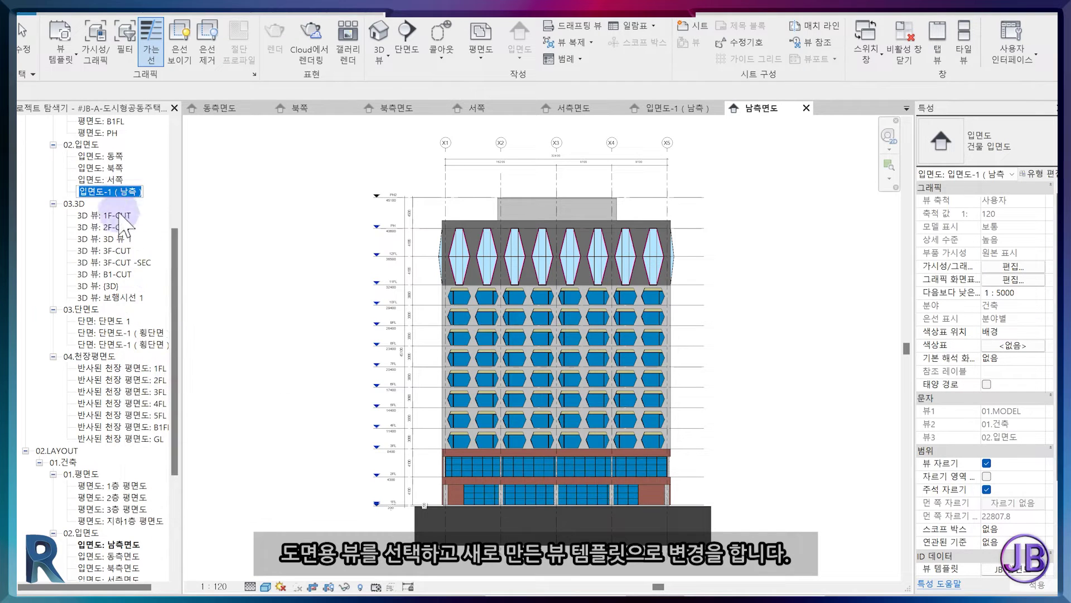
key(BackSpace)
key(BackSpace)
key(BackSpace)
key(BackSpace)
key(BackSpace)
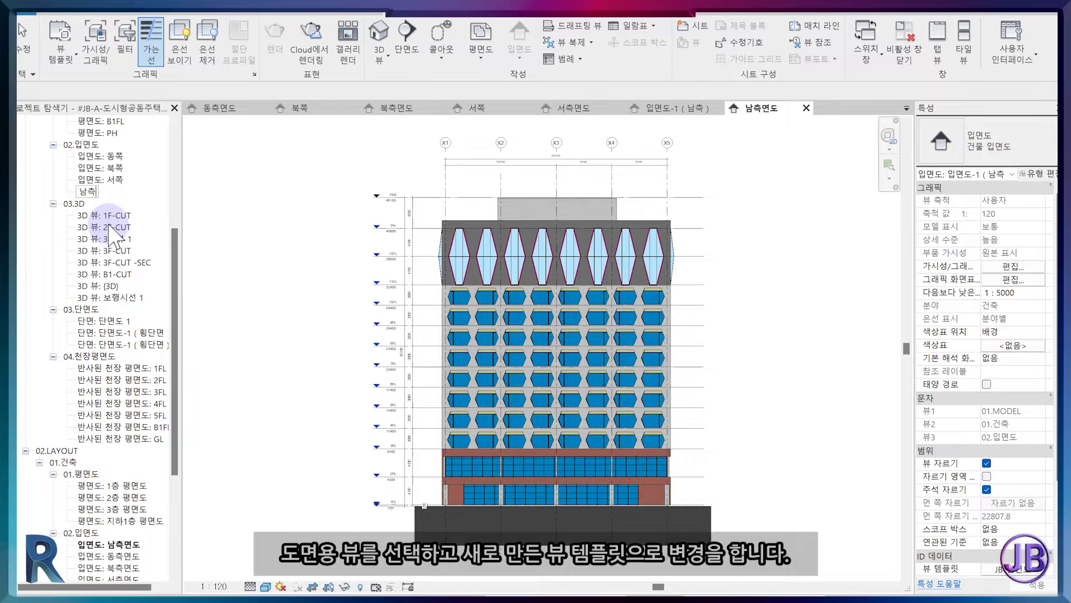
key(Return)
Close all open model and layout elevation views, leaving only the sheet views open.
scroll(115, 427, down, 5)
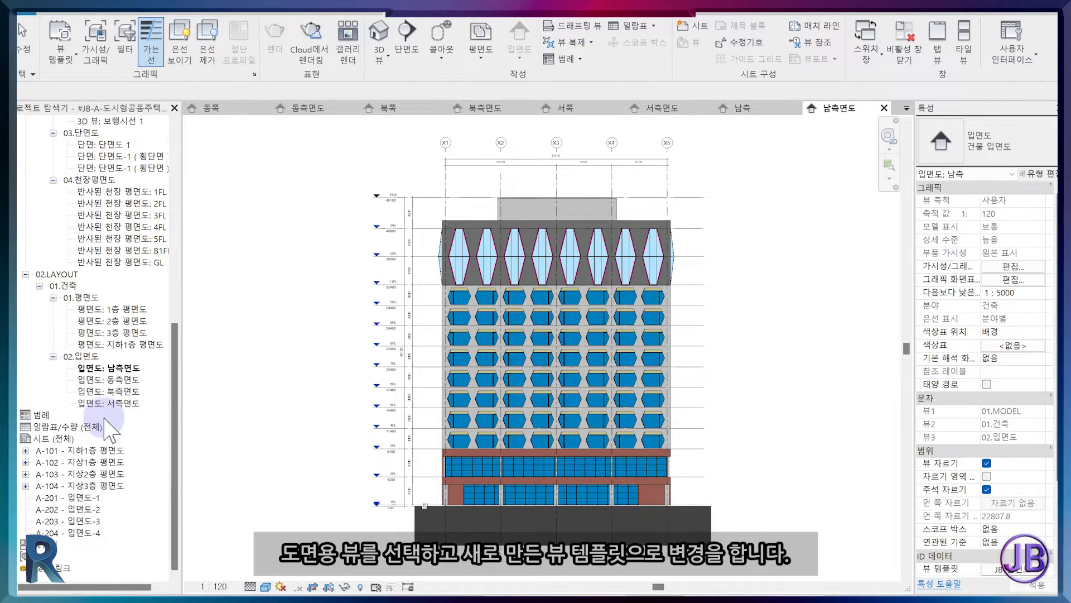
click(815, 119)
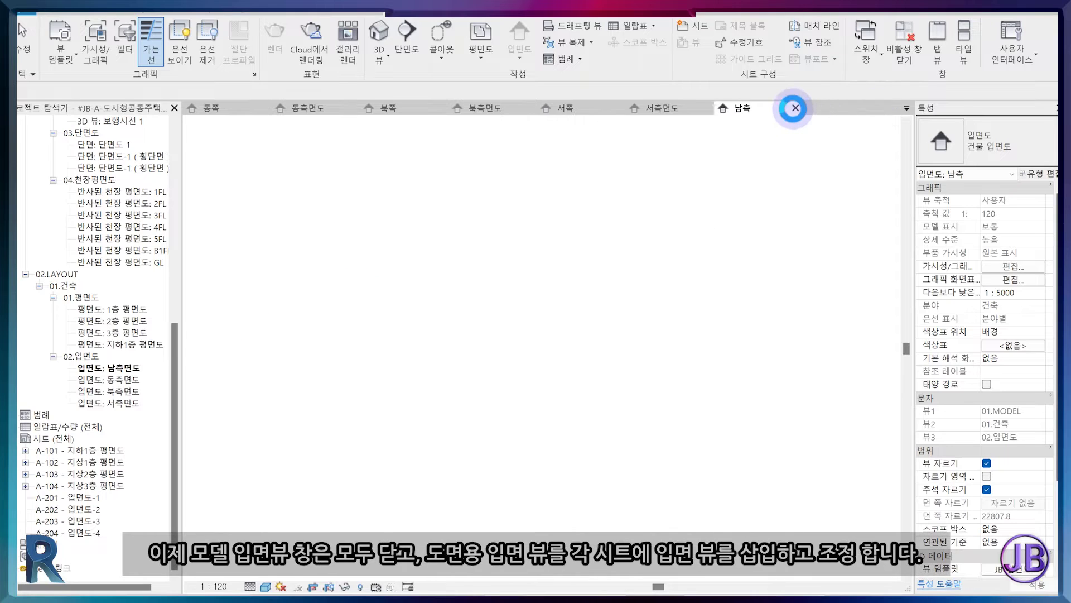
click(804, 108)
click(808, 108)
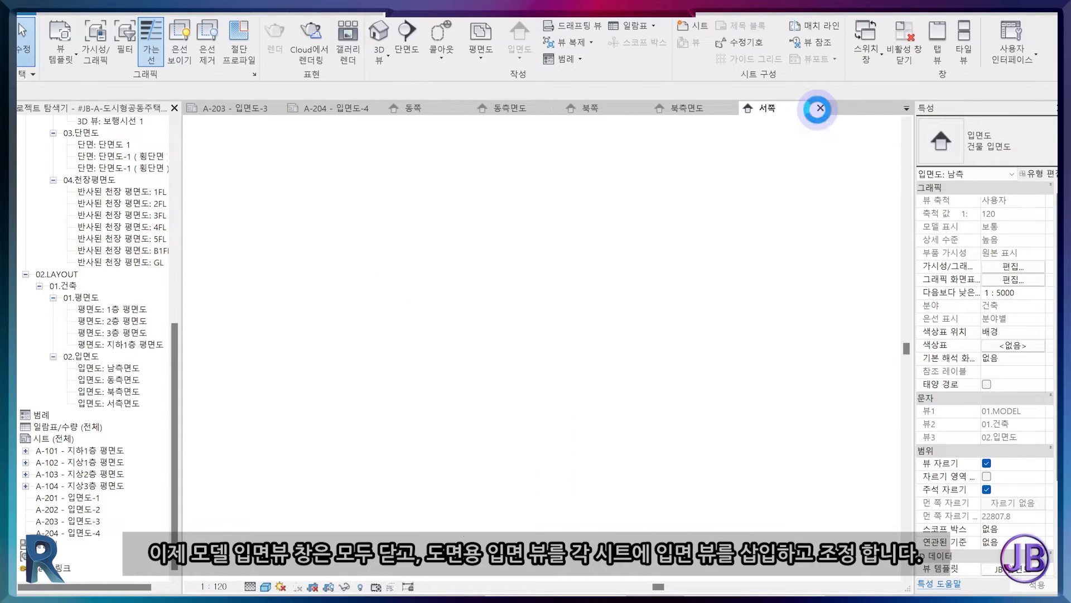
click(825, 108)
click(833, 107)
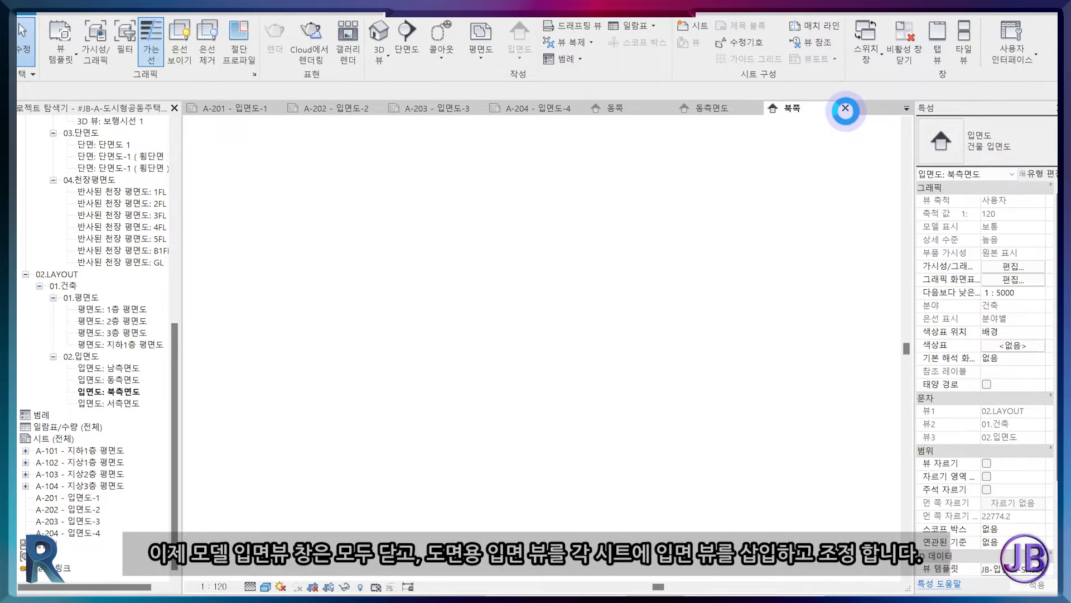
click(843, 109)
click(883, 108)
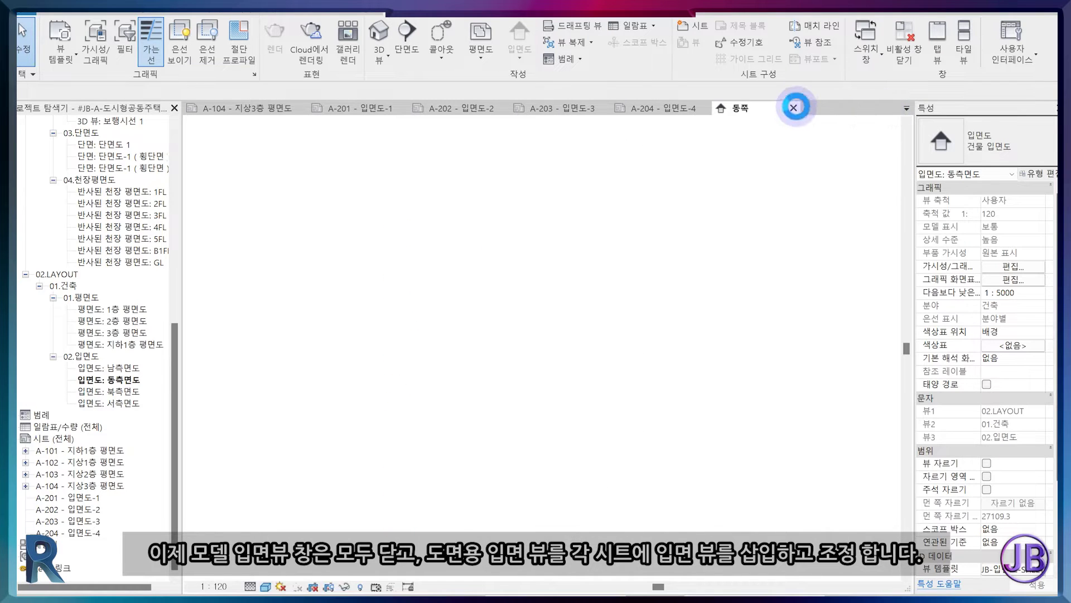
click(798, 108)
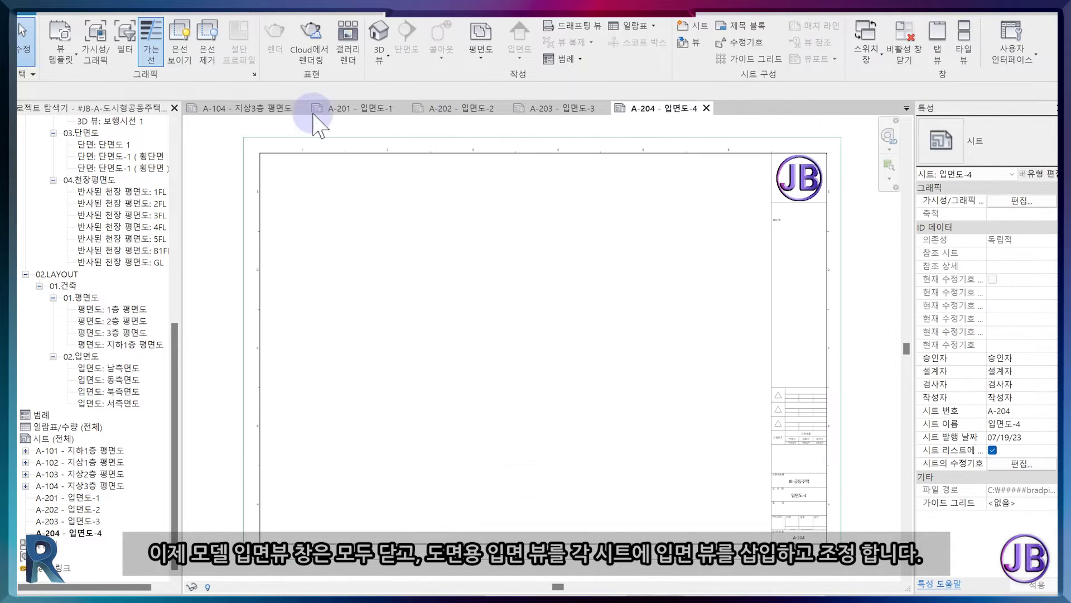
Place the 남측면도 elevation on sheet A-201 and move its view title rightward beneath the drawing.
click(343, 108)
click(101, 368)
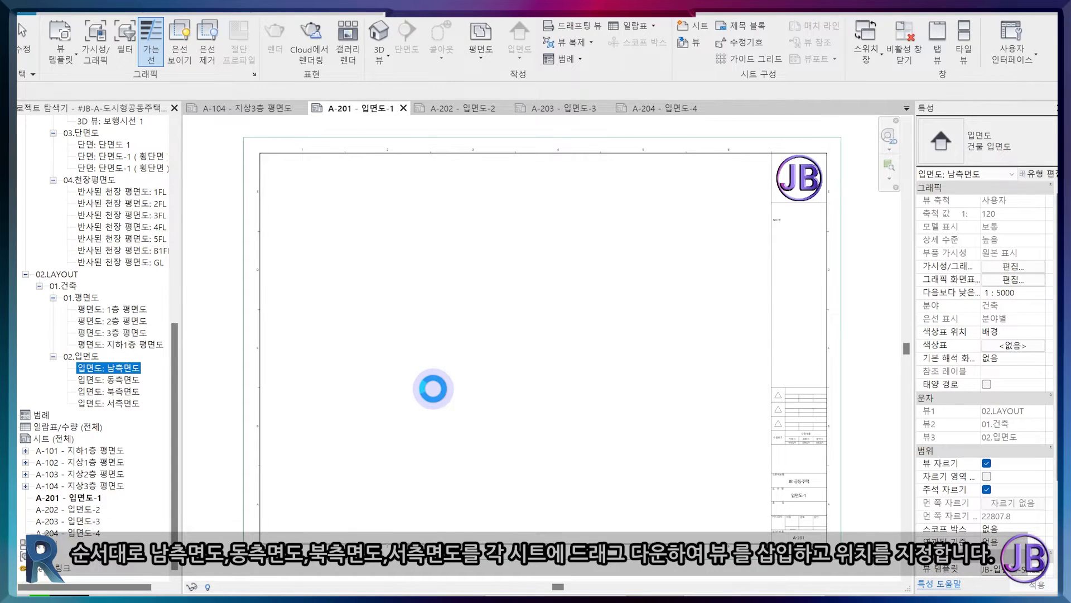
drag(433, 389, 459, 343)
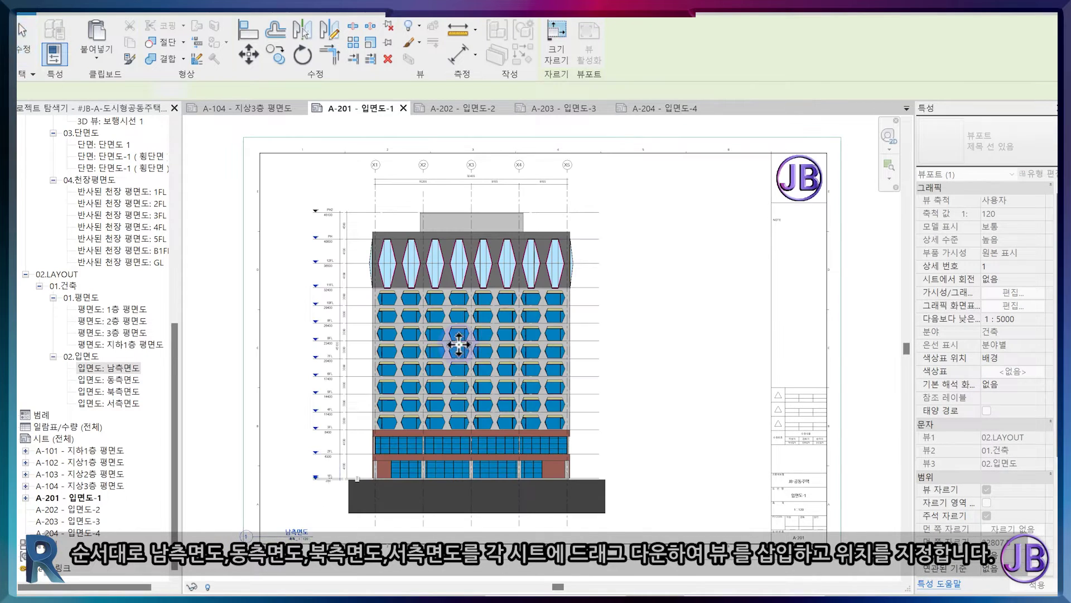
key(Escape)
drag(279, 530, 537, 533)
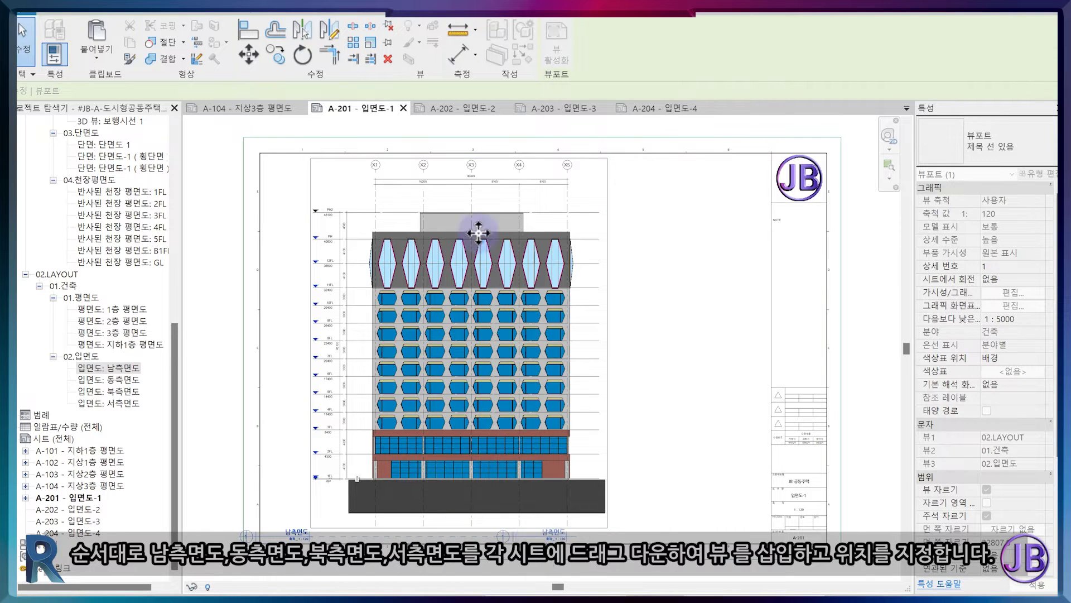
Place the 동측면도 elevation on sheet A-202 and move its view title to the drawing's lower right.
click(475, 108)
click(111, 380)
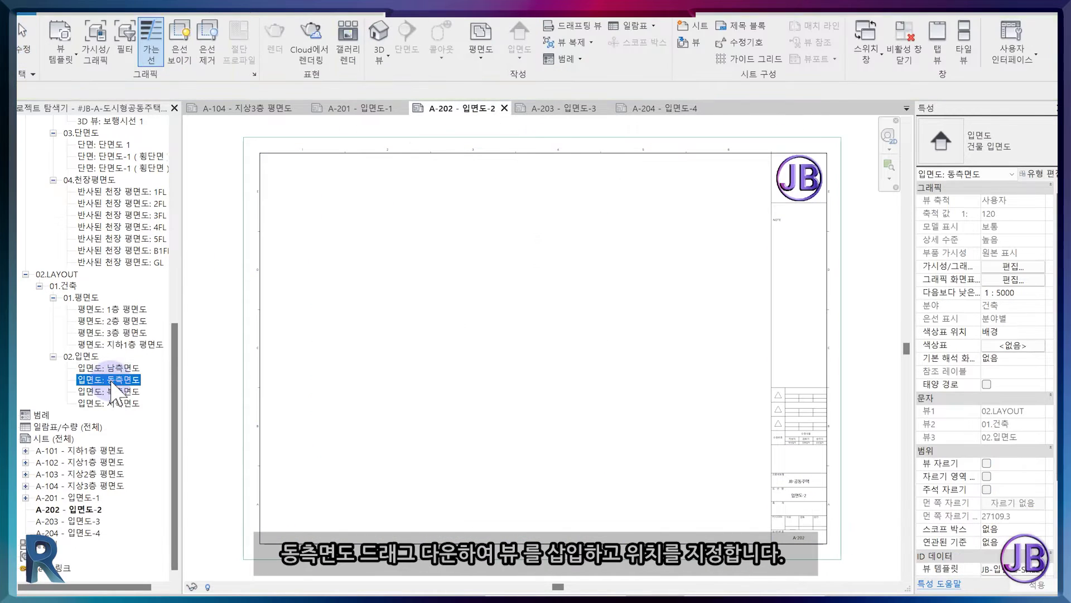
drag(426, 367, 466, 365)
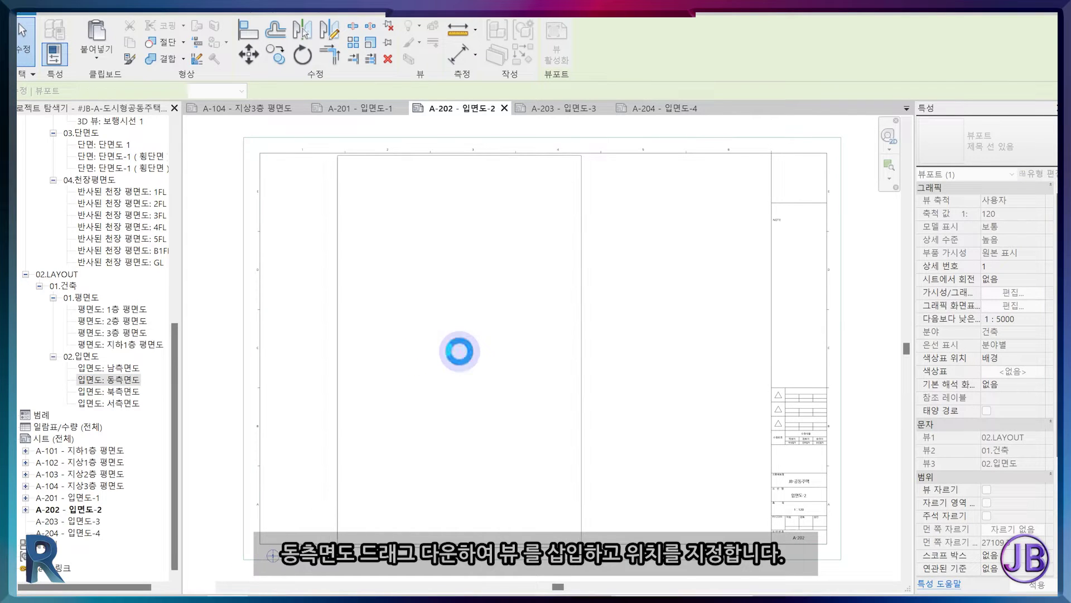
drag(299, 565, 629, 536)
key(Escape)
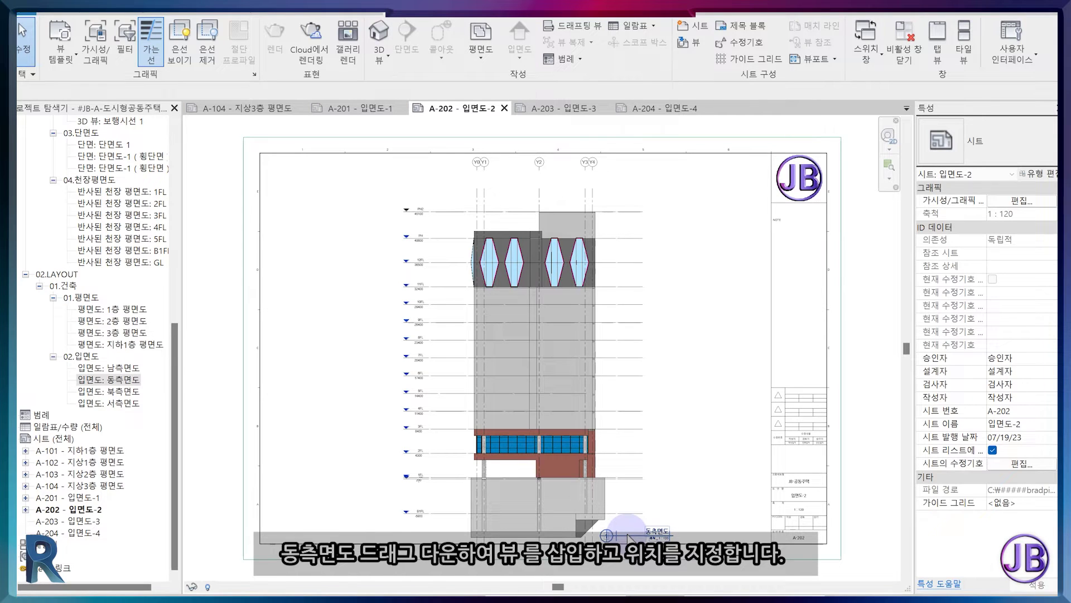
Place the 북측면도 elevation on sheet A-203 and move its view title beside the building's lower right corner.
click(561, 108)
click(124, 390)
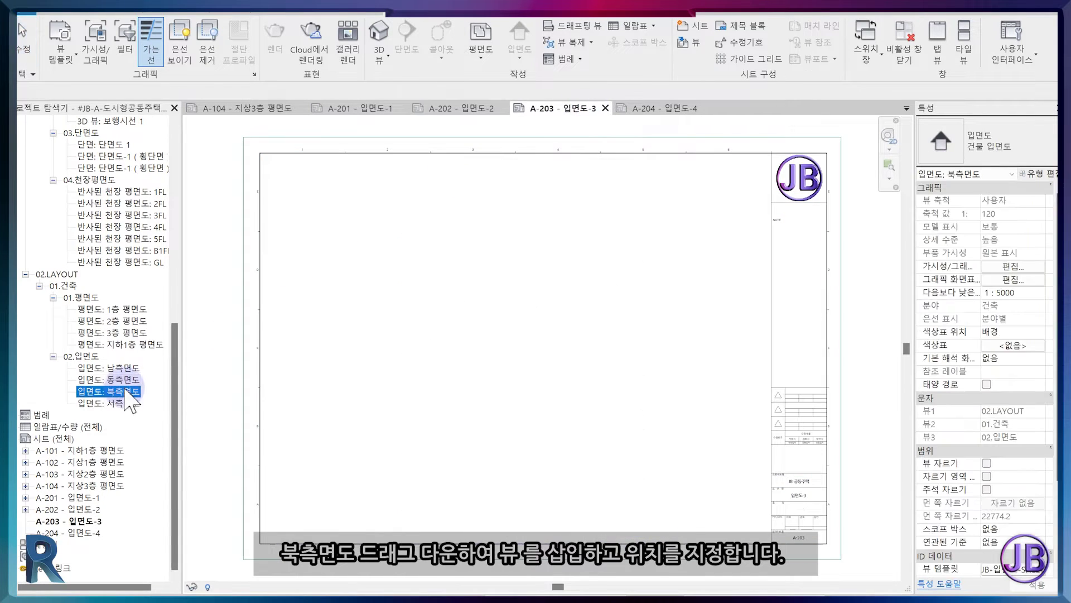
click(397, 344)
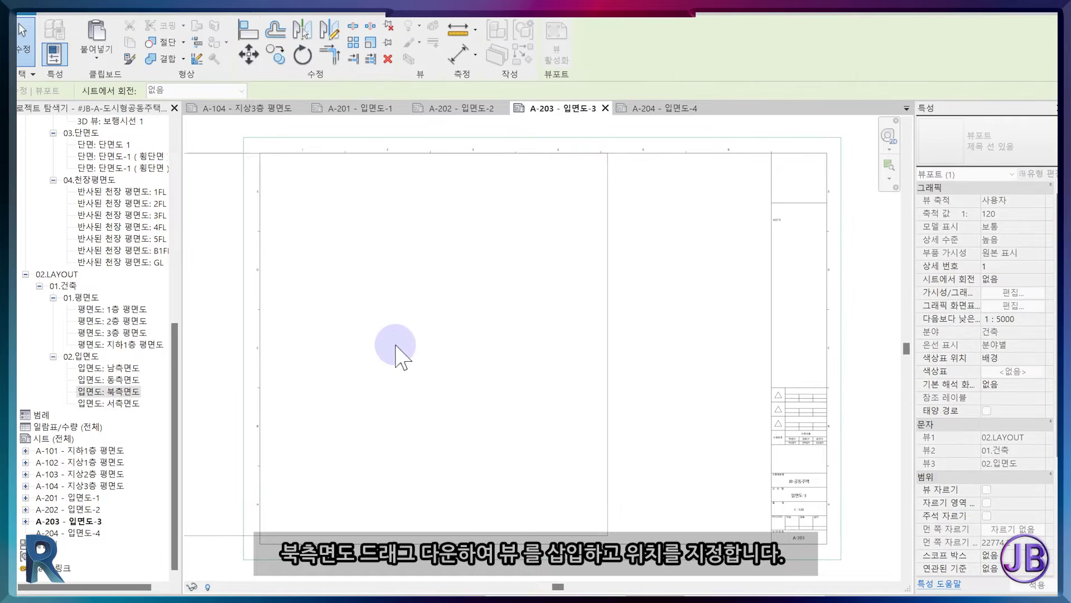
click(518, 353)
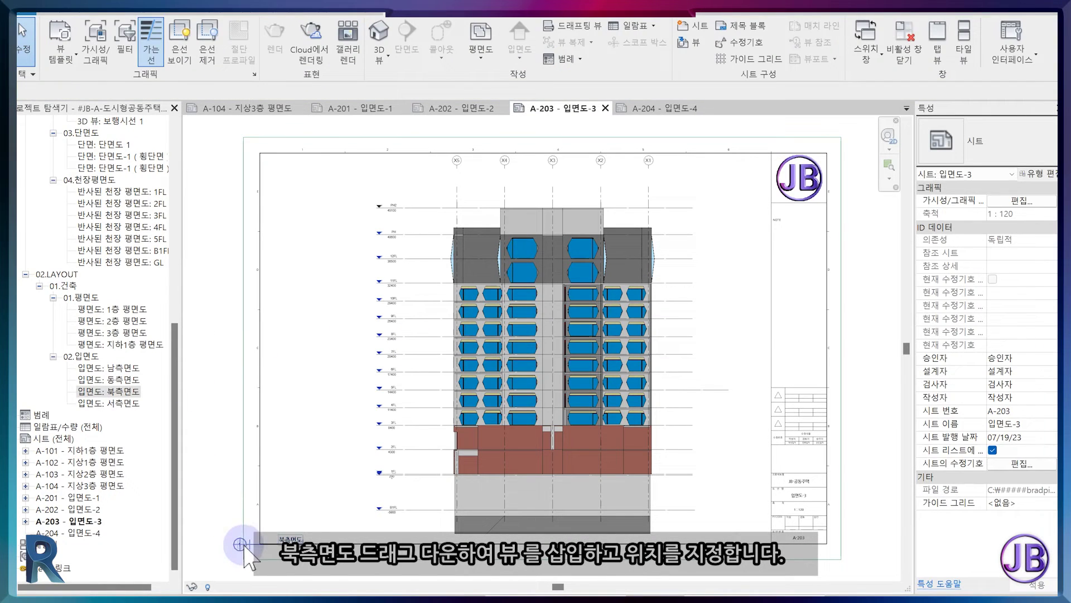
click(245, 546)
drag(246, 545, 650, 530)
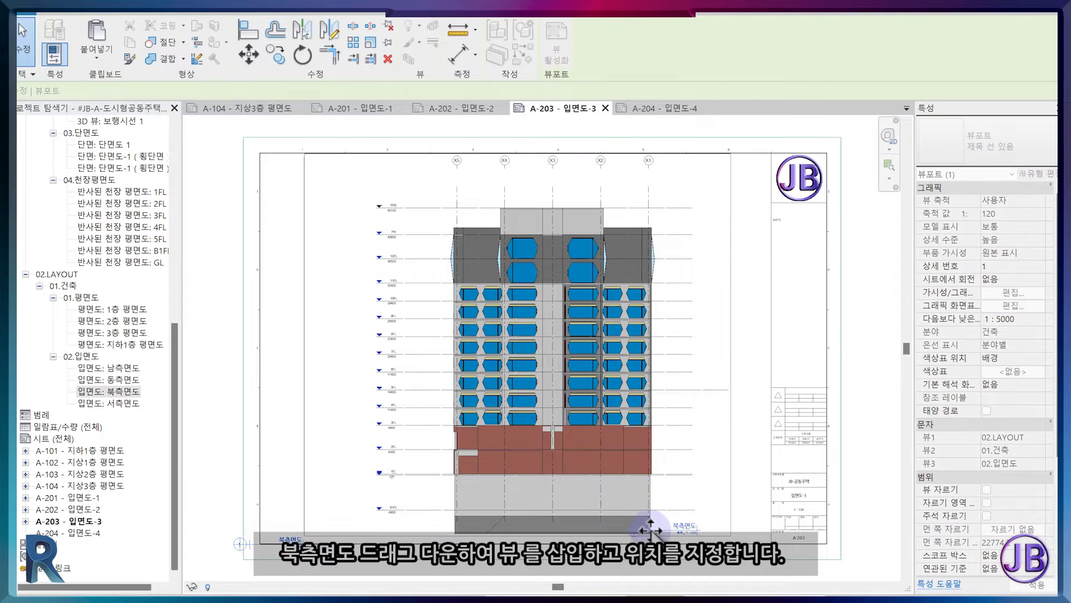
click(677, 533)
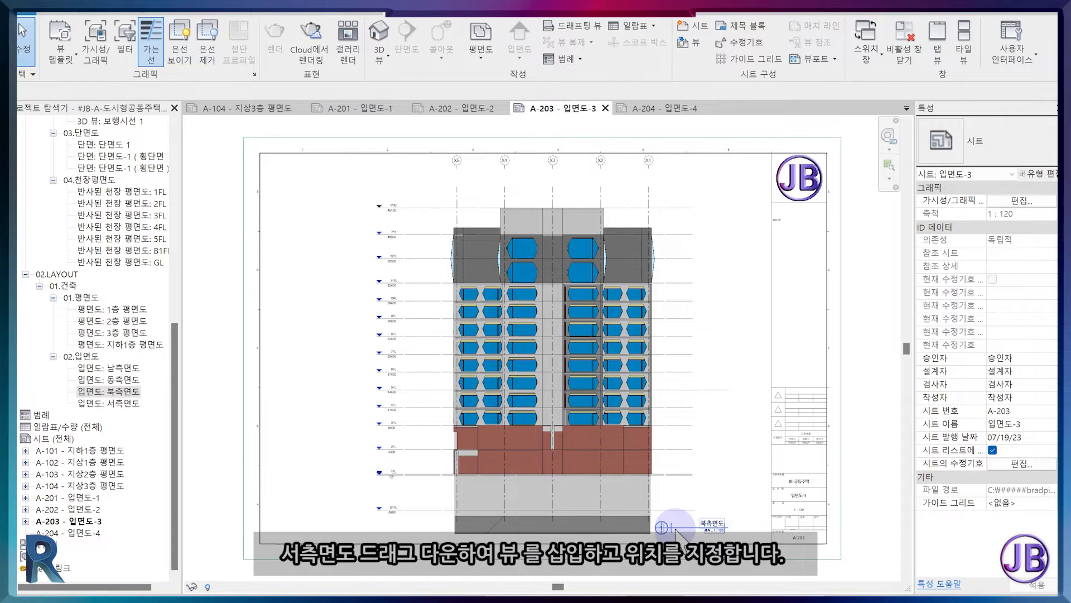
Place the 서측면도 elevation on sheet A-204 and move its view title to the building's lower right.
click(663, 109)
click(103, 403)
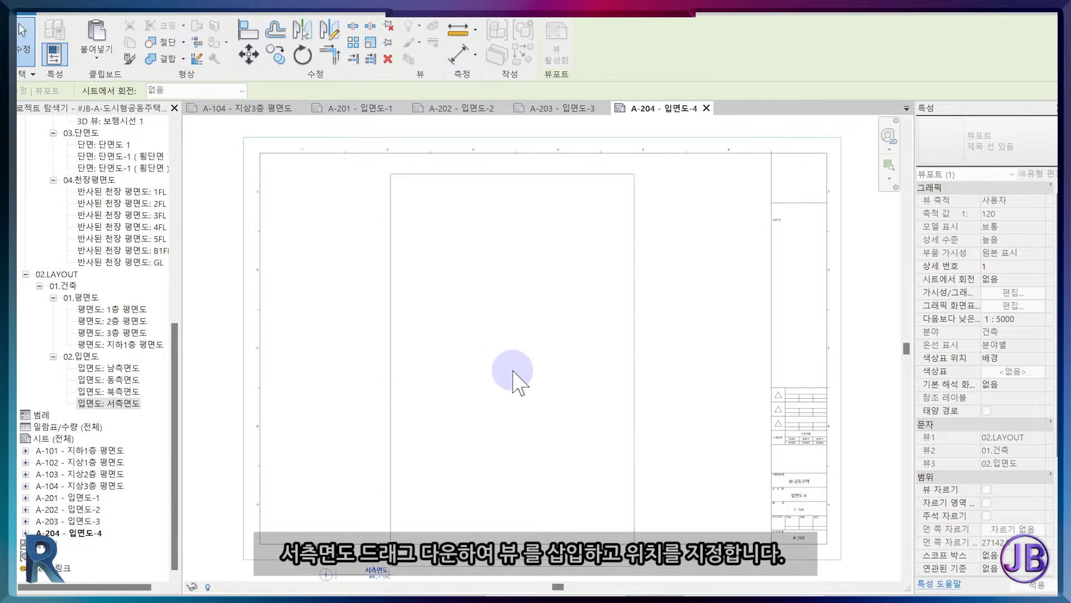
click(511, 351)
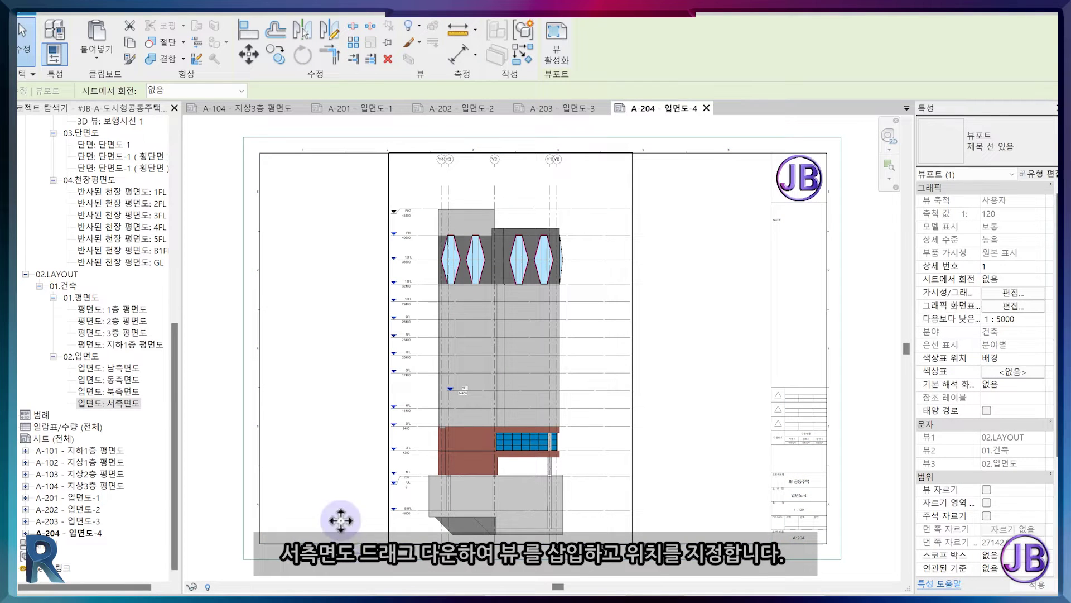
click(227, 414)
click(353, 530)
drag(353, 531, 591, 528)
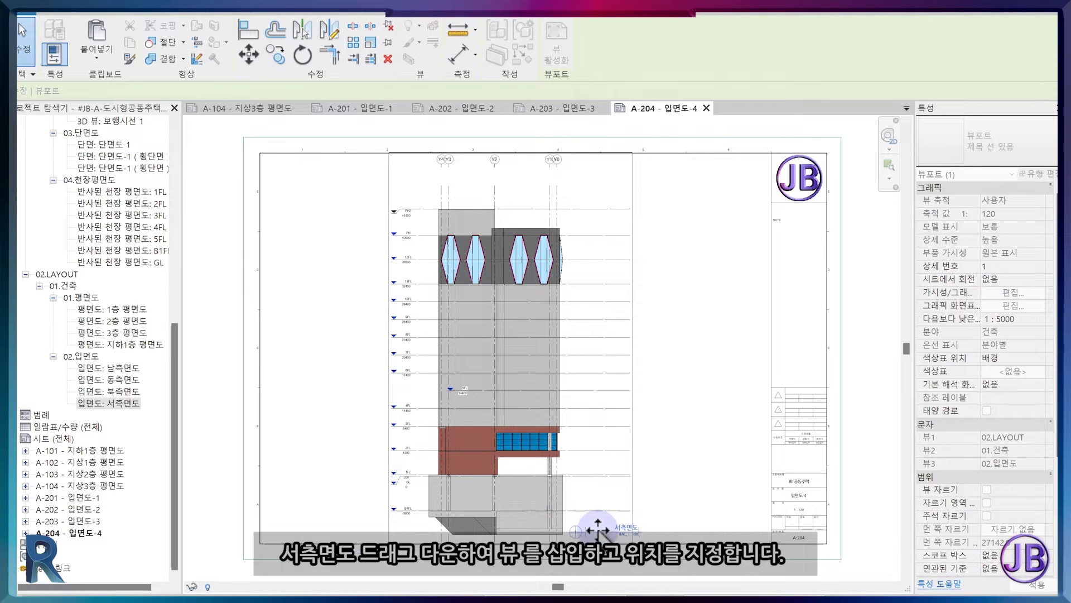
click(329, 330)
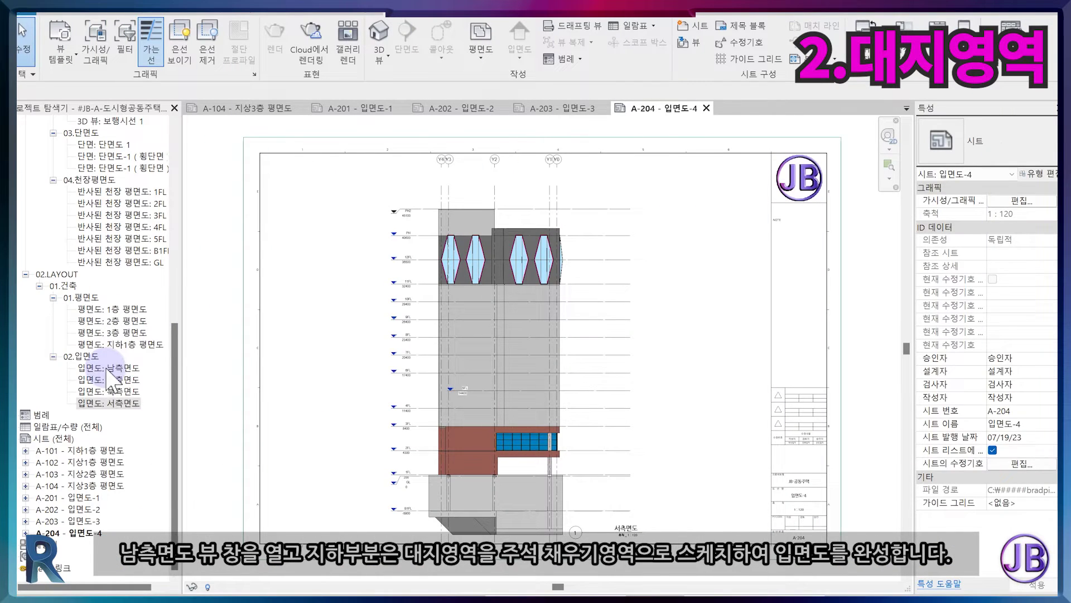
In the 남측면도 view, create a rectangular filled region over the basement from the ground line down, extending past both sides of the building.
double_click(108, 367)
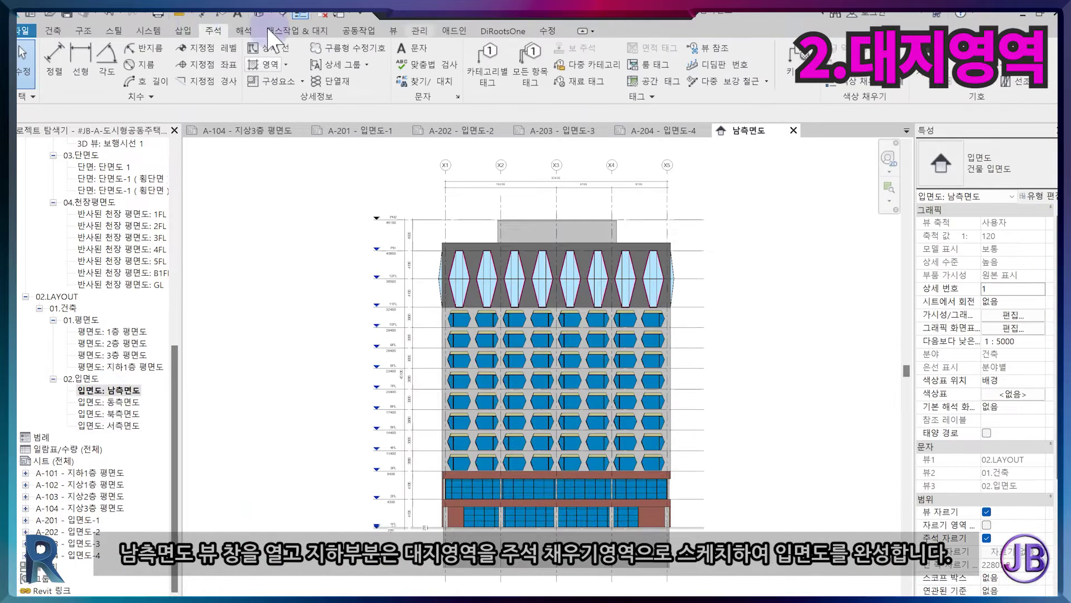
click(50, 30)
click(213, 32)
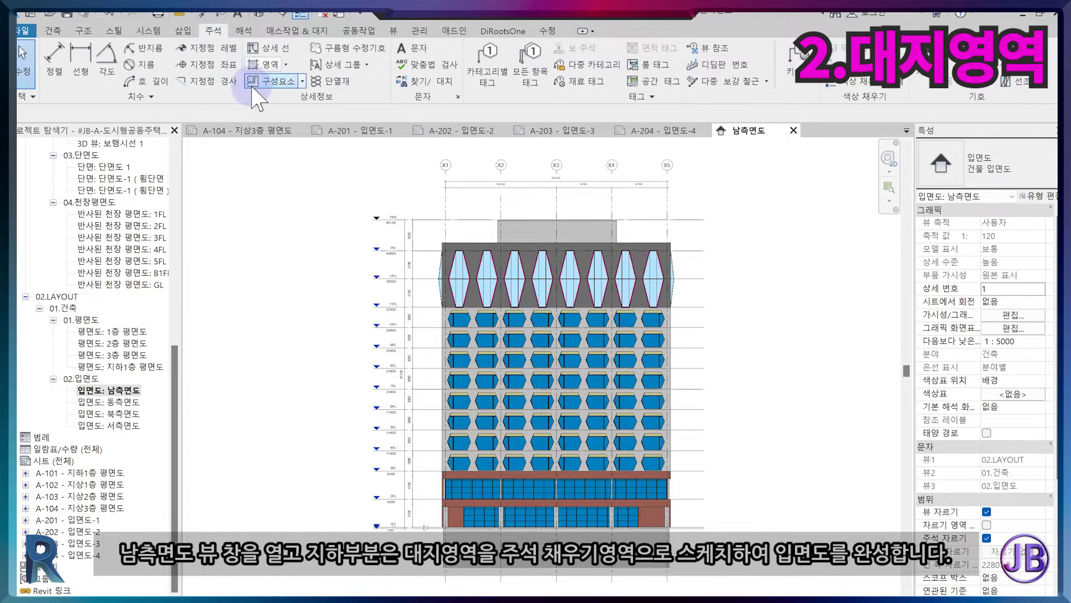
click(287, 64)
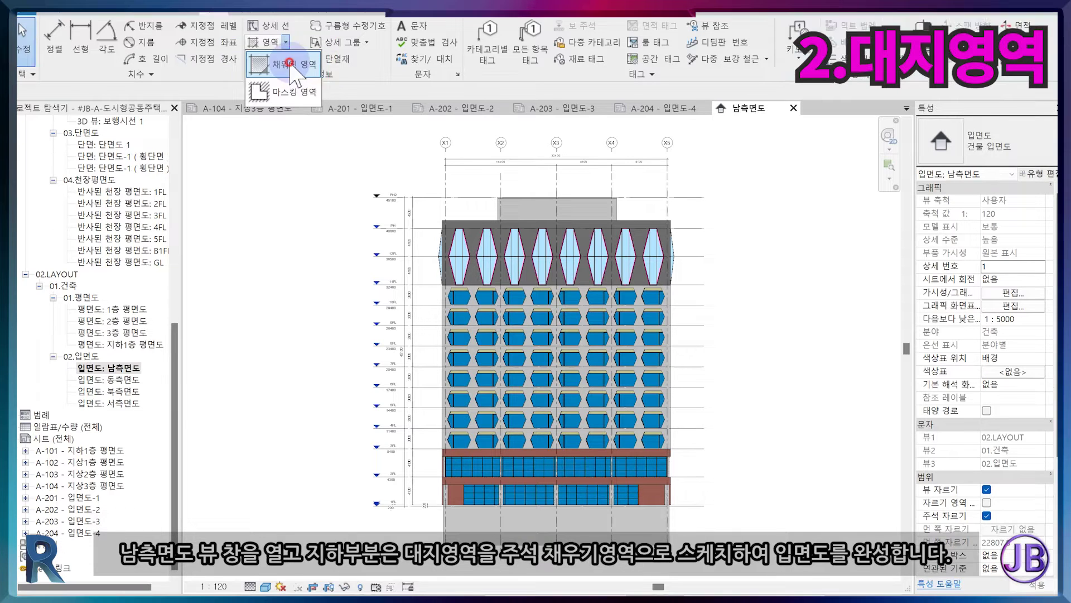
click(290, 87)
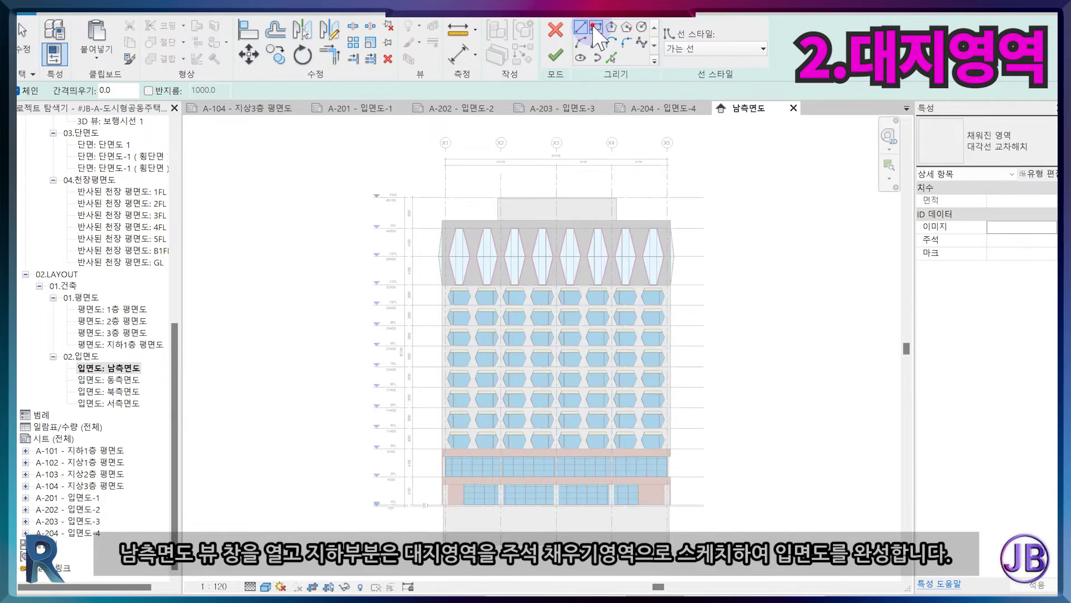
click(353, 504)
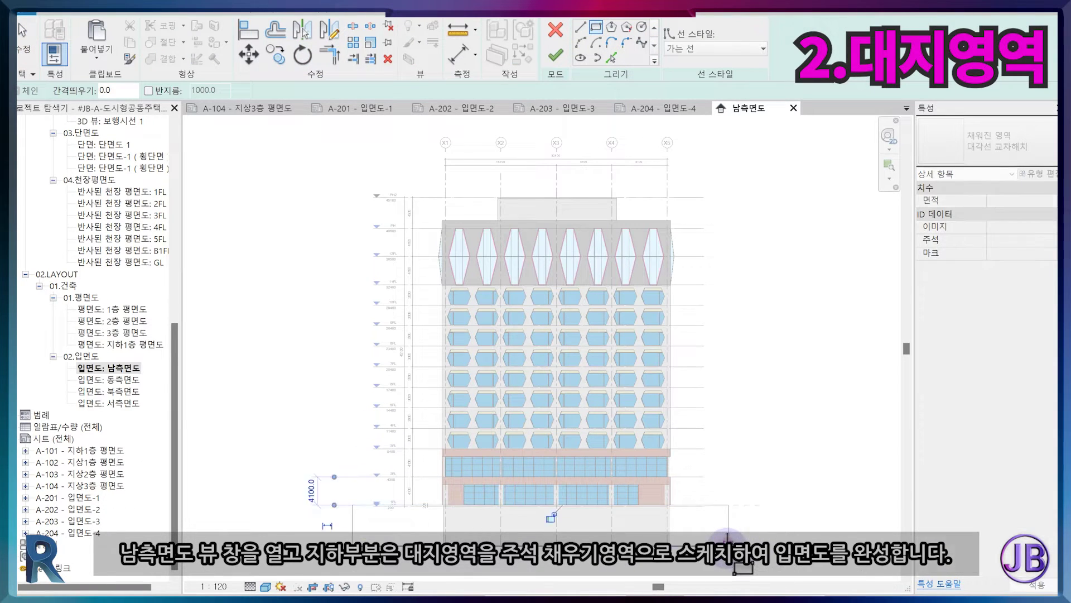
scroll(701, 522, up, 6)
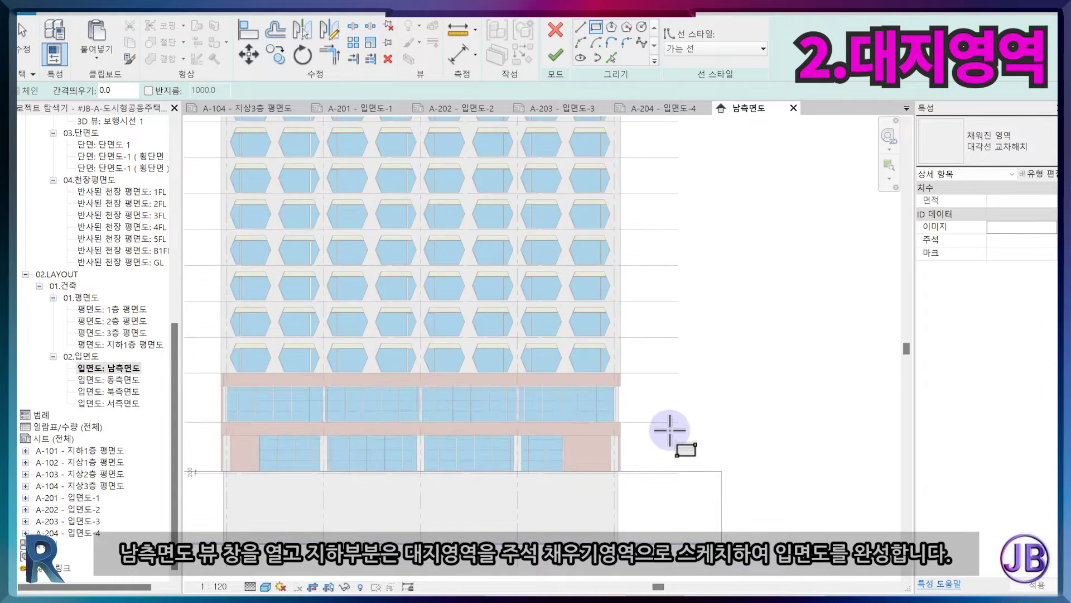
key(Escape)
key(Escape)
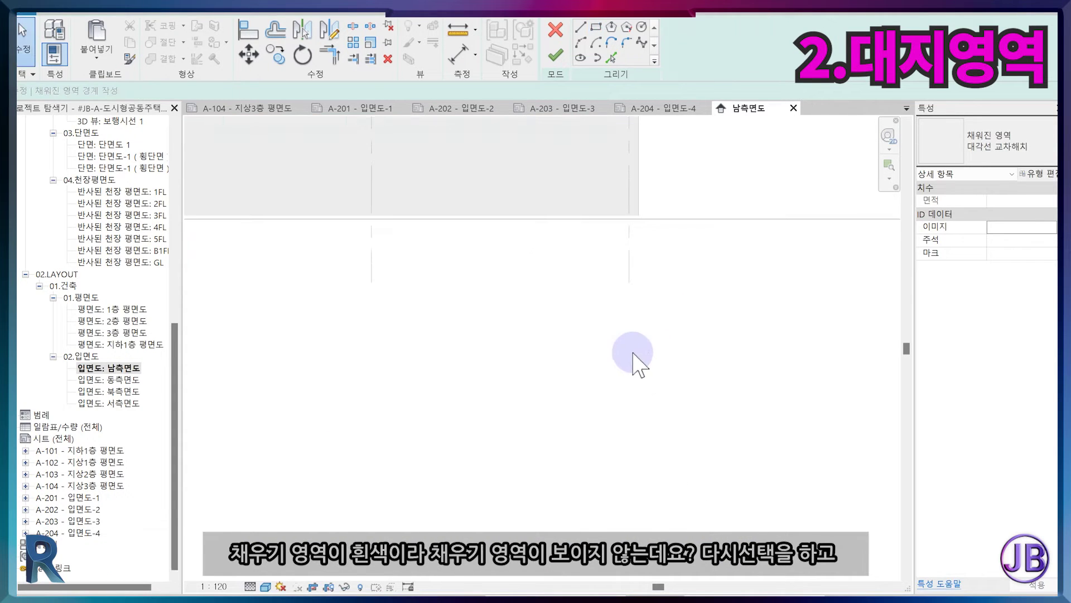
scroll(659, 349, down, 3)
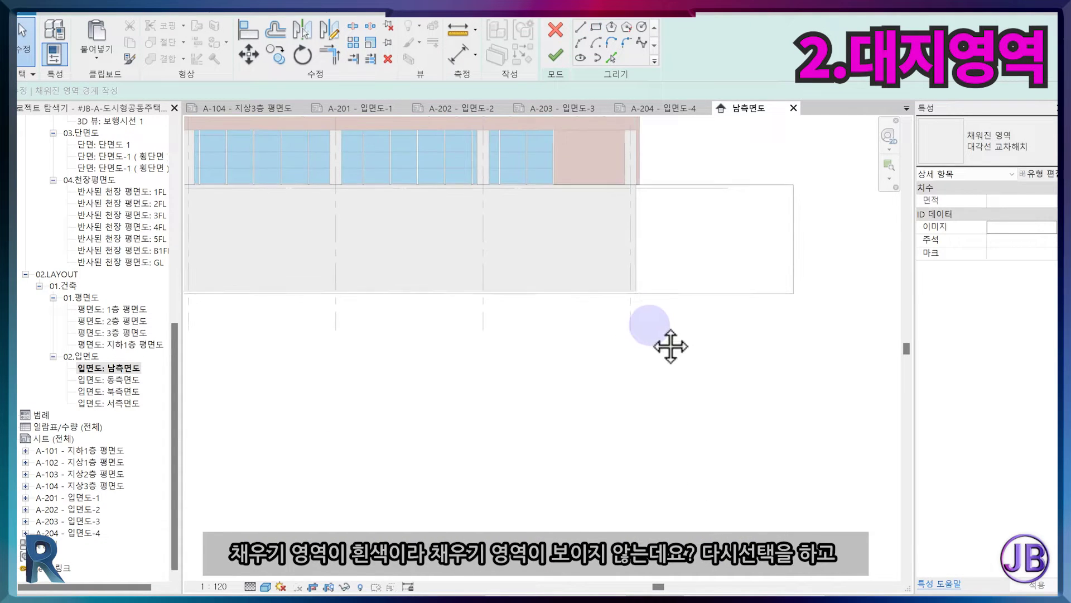
click(682, 200)
click(555, 54)
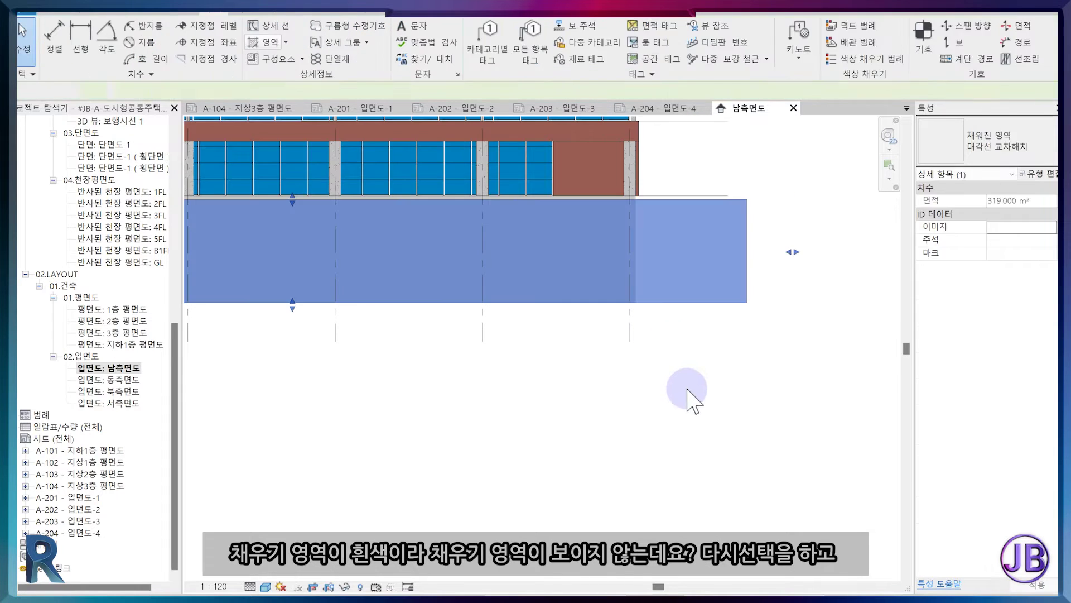
click(704, 397)
Change the 남측면도 filled region to the 솔리드 검은색 type and set its foreground pattern colour to grey RGB 128-128-128.
click(684, 276)
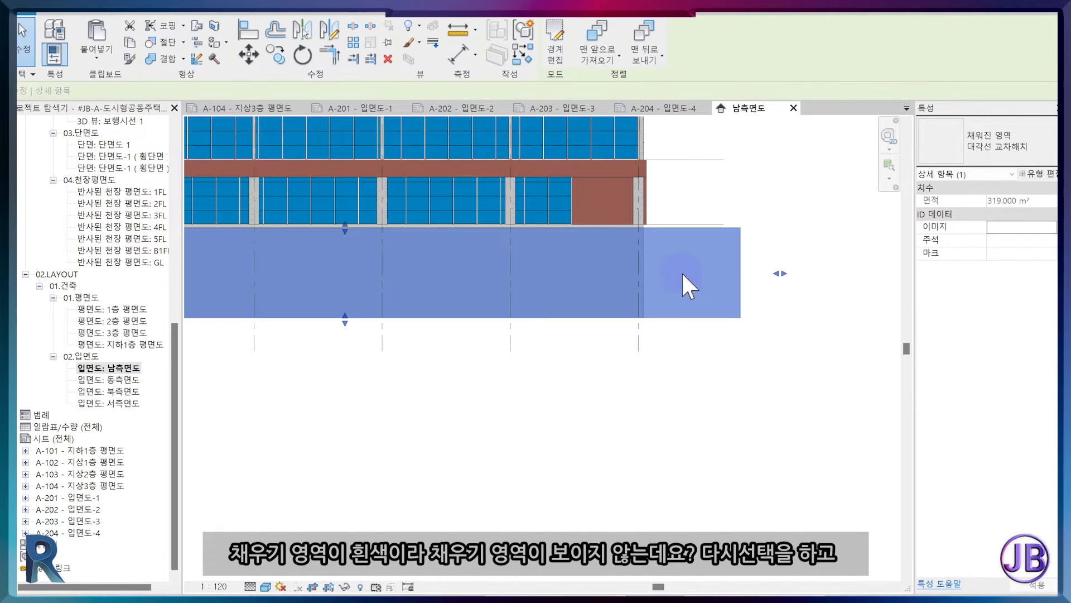
click(1039, 175)
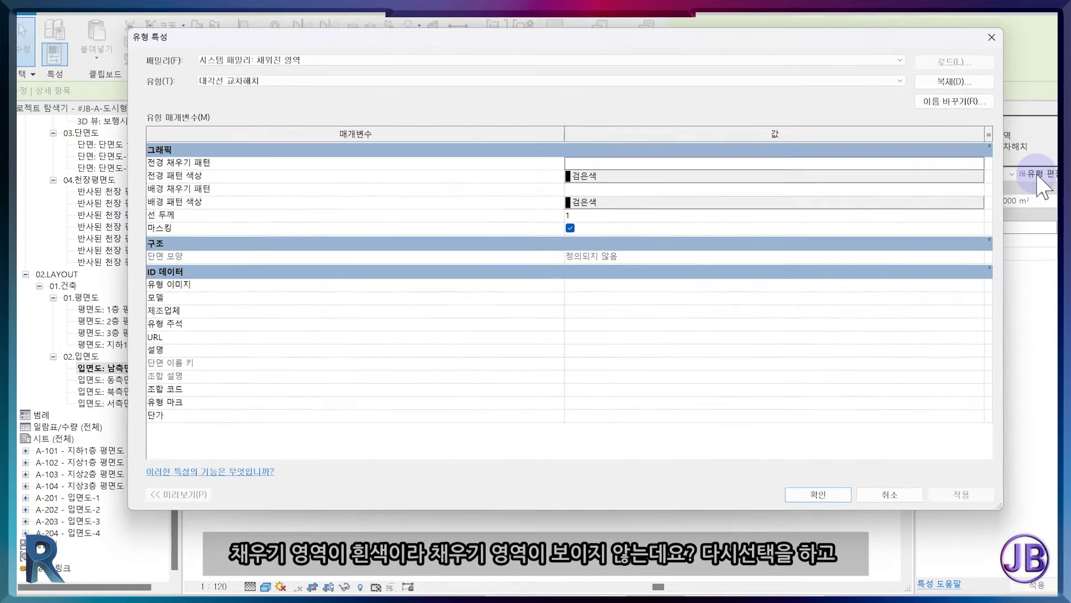
click(400, 81)
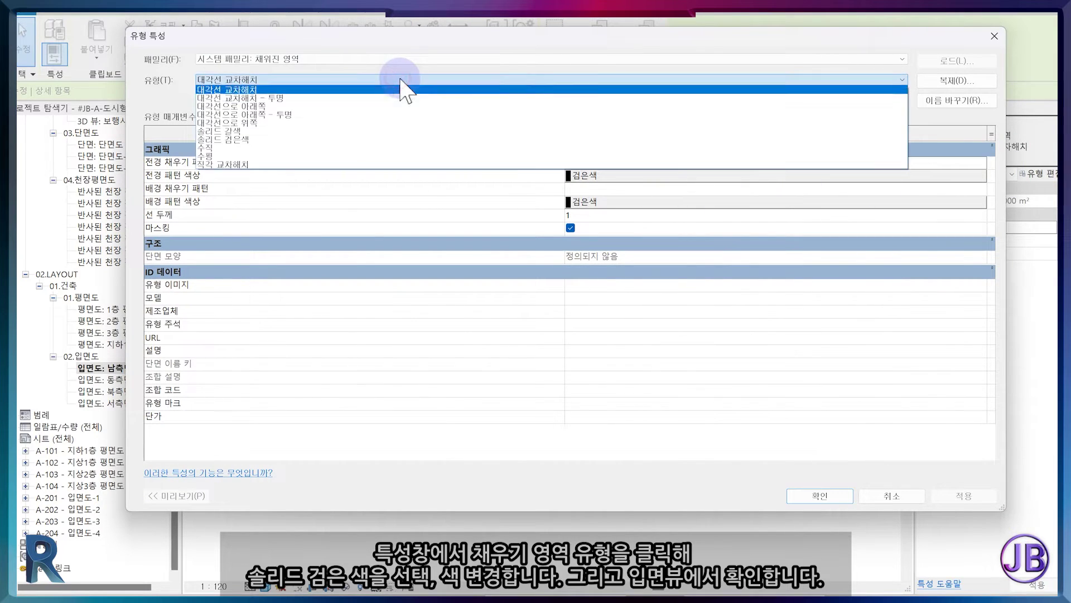
click(348, 140)
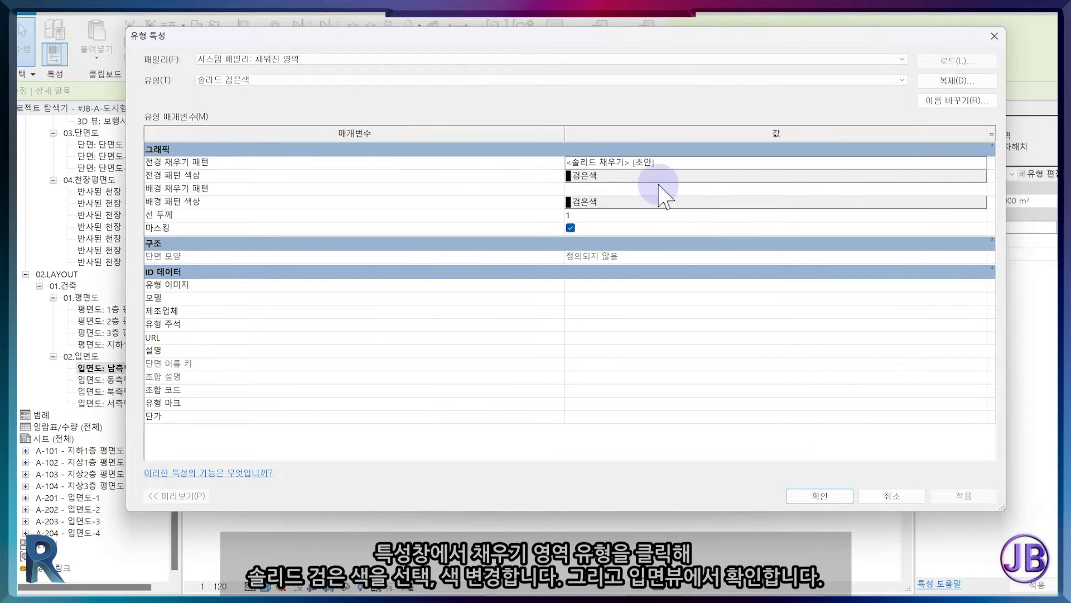
click(619, 175)
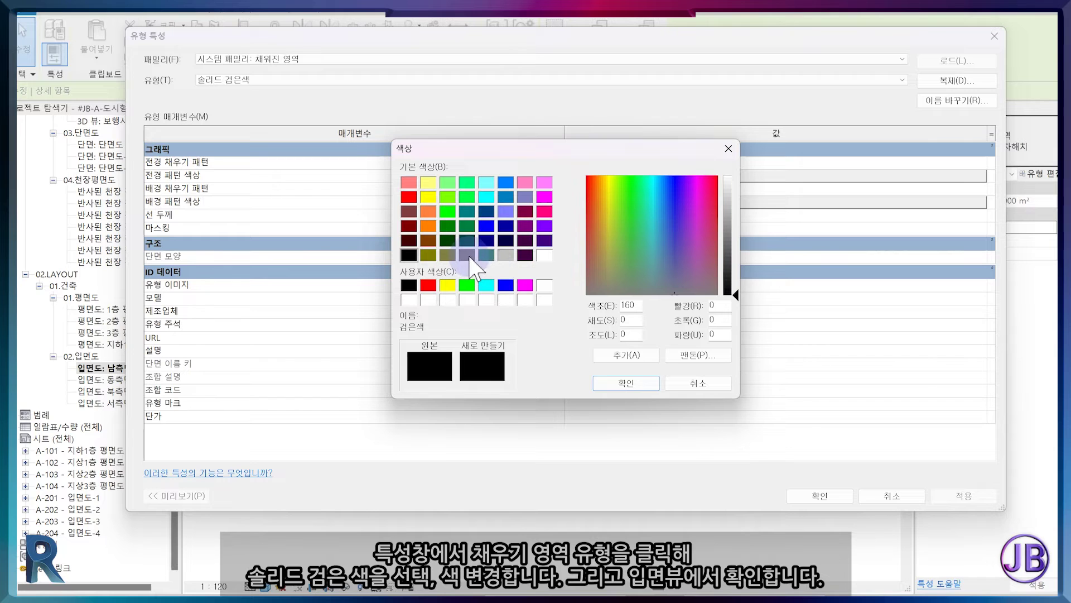
click(468, 255)
click(627, 384)
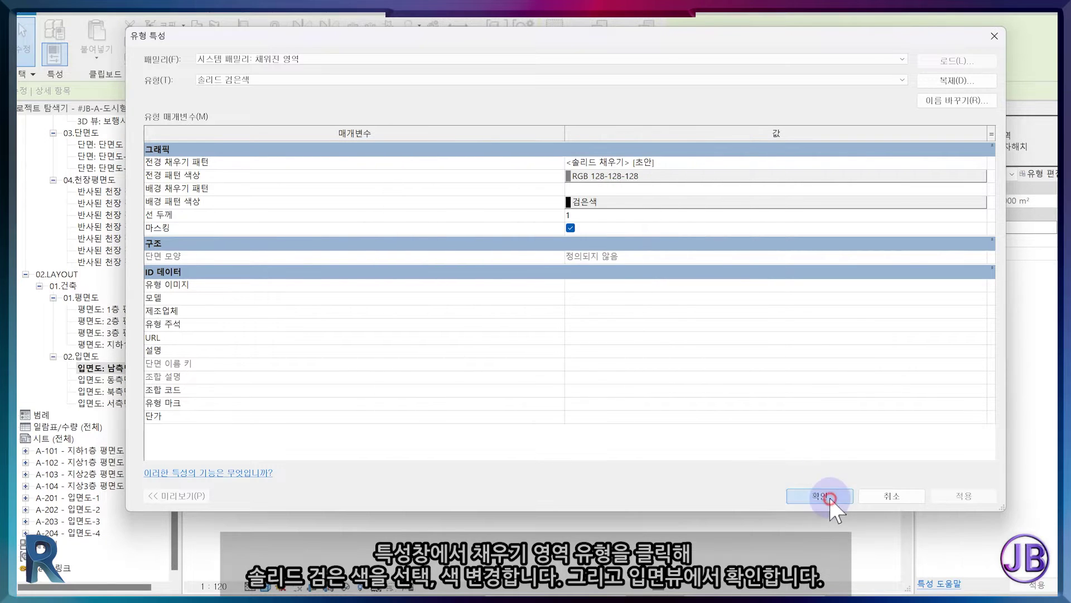
click(831, 498)
click(737, 447)
scroll(737, 447, down, 3)
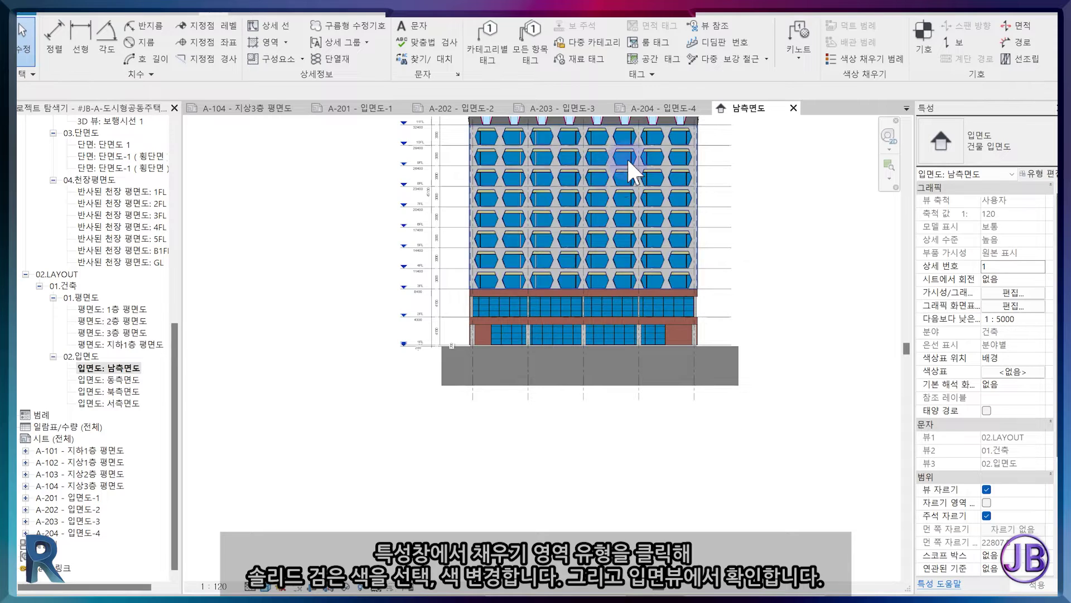
In the 동측면도 view, sketch a rectangular filled region boundary over the basement from the ground line down, extending past both sides.
double_click(102, 379)
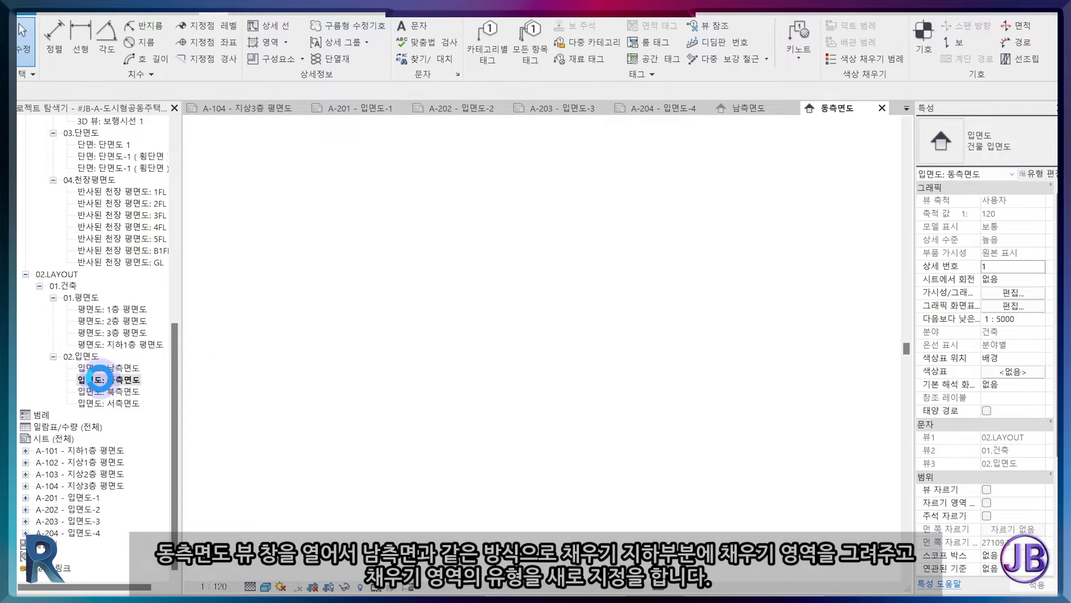
click(265, 42)
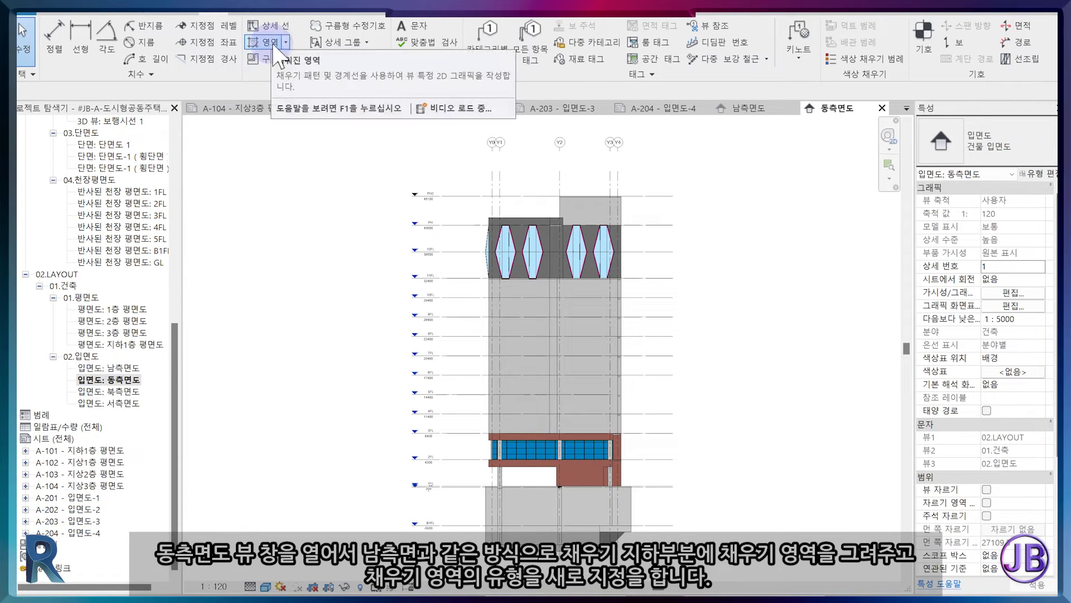
click(278, 55)
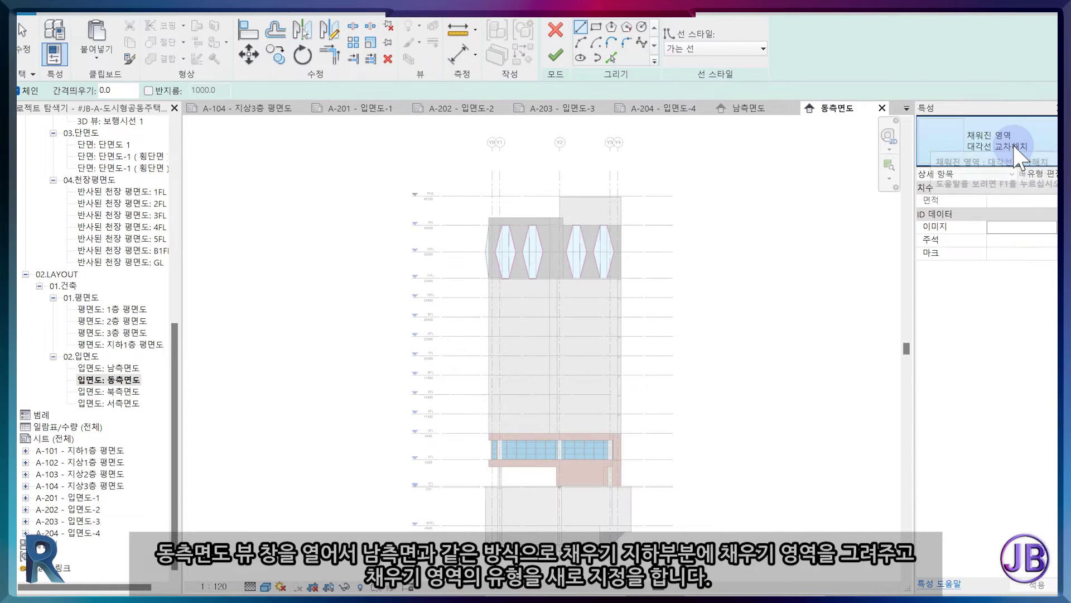
click(596, 26)
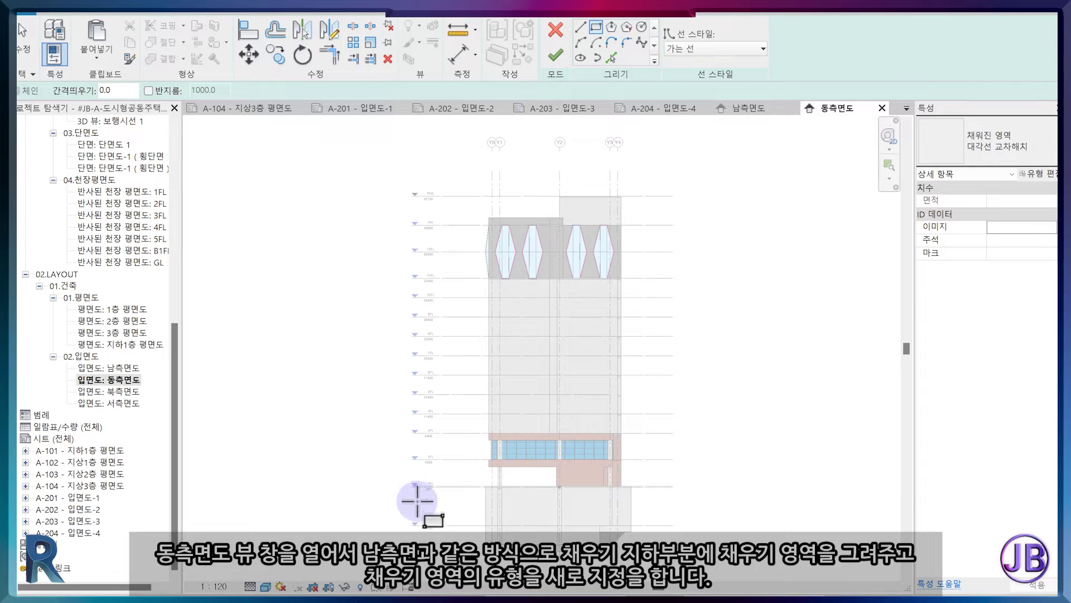
click(442, 486)
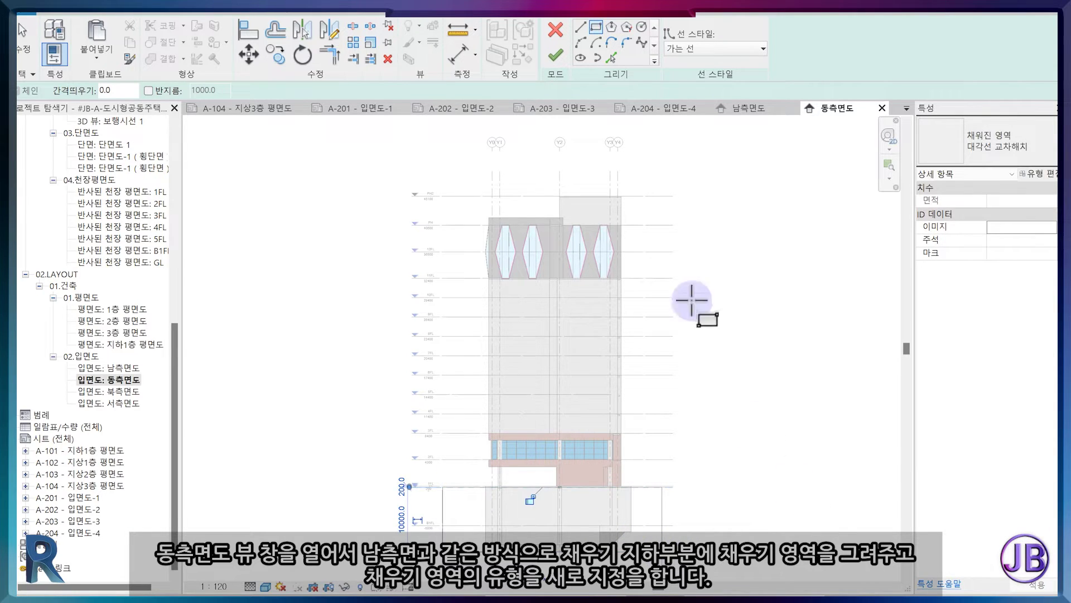
scroll(673, 479, up, 2)
middle_drag(650, 549, 671, 396)
scroll(670, 395, up, 3)
key(Escape)
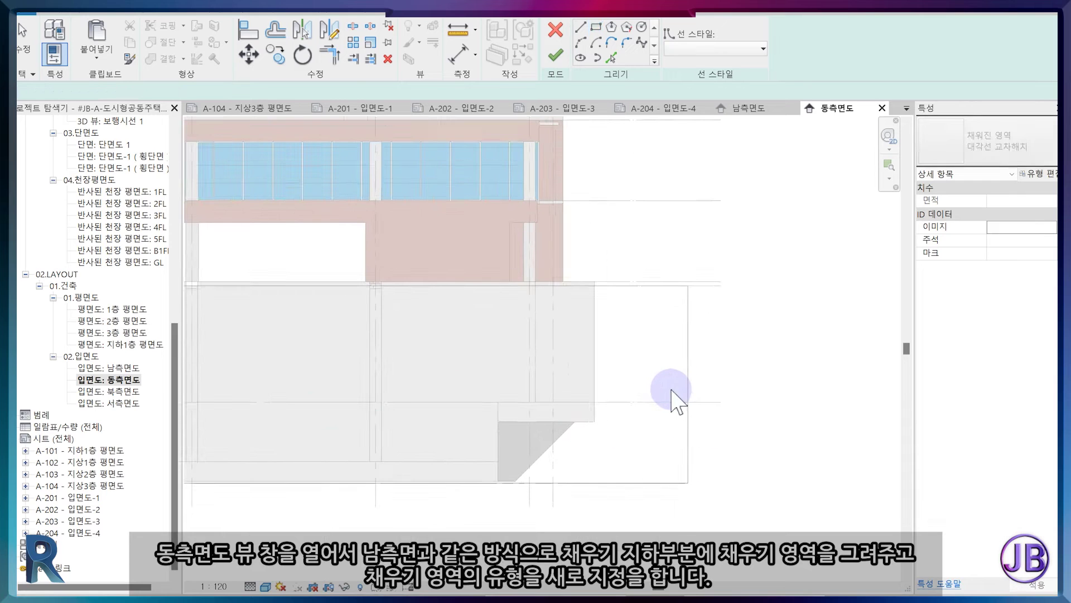
Shift the two side edges of the basement rectangle slightly to the right and finish the filled region.
click(688, 379)
drag(688, 379, 710, 385)
scroll(705, 437, down, 2)
middle_drag(422, 459, 473, 458)
scroll(438, 426, up, 2)
drag(311, 350, 323, 346)
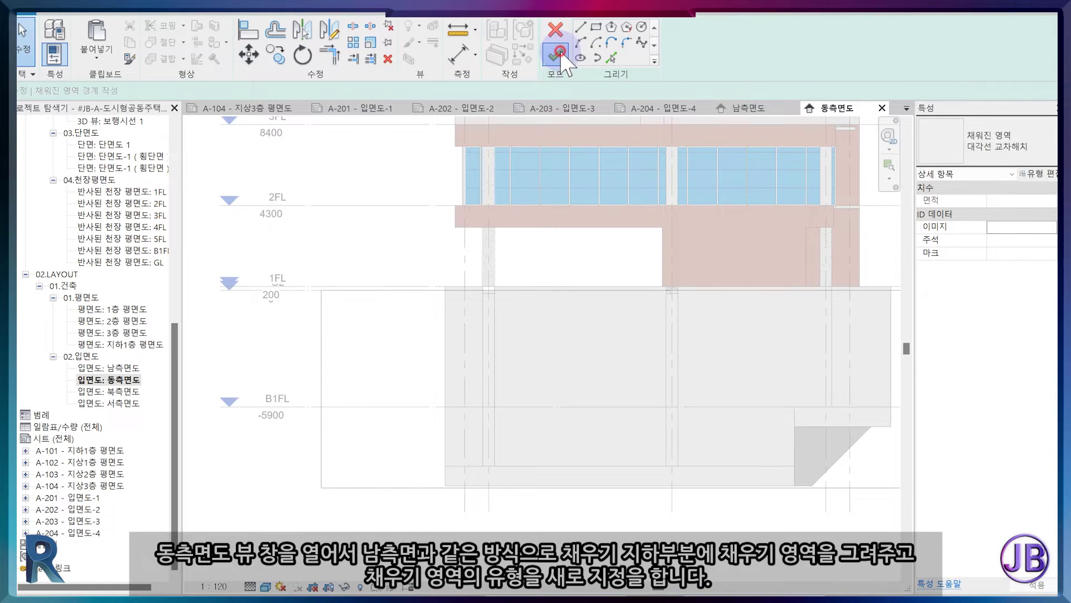
click(555, 55)
key(Escape)
scroll(614, 491, down, 2)
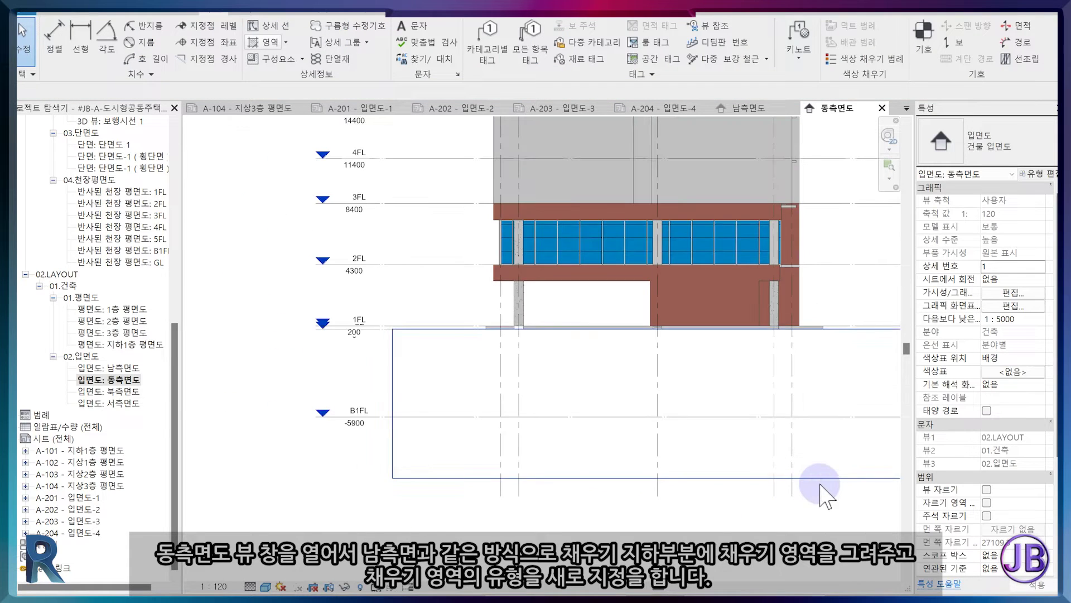
Switch the 동측면도 filled region to 솔리드 검은색 and duplicate that type as 입면-대지 for the region.
click(816, 478)
click(1036, 175)
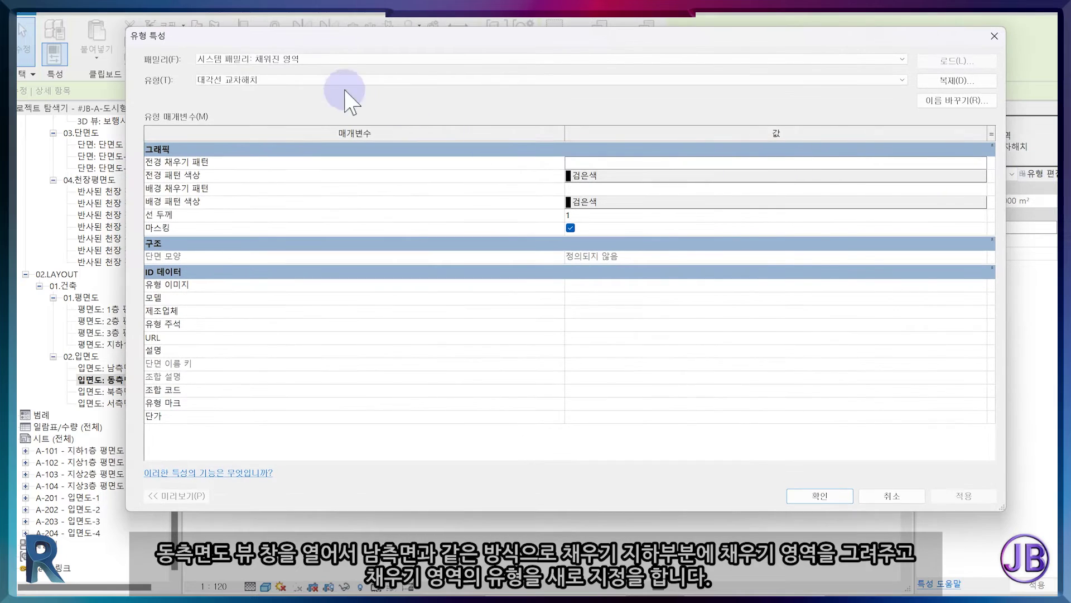
click(312, 80)
click(303, 139)
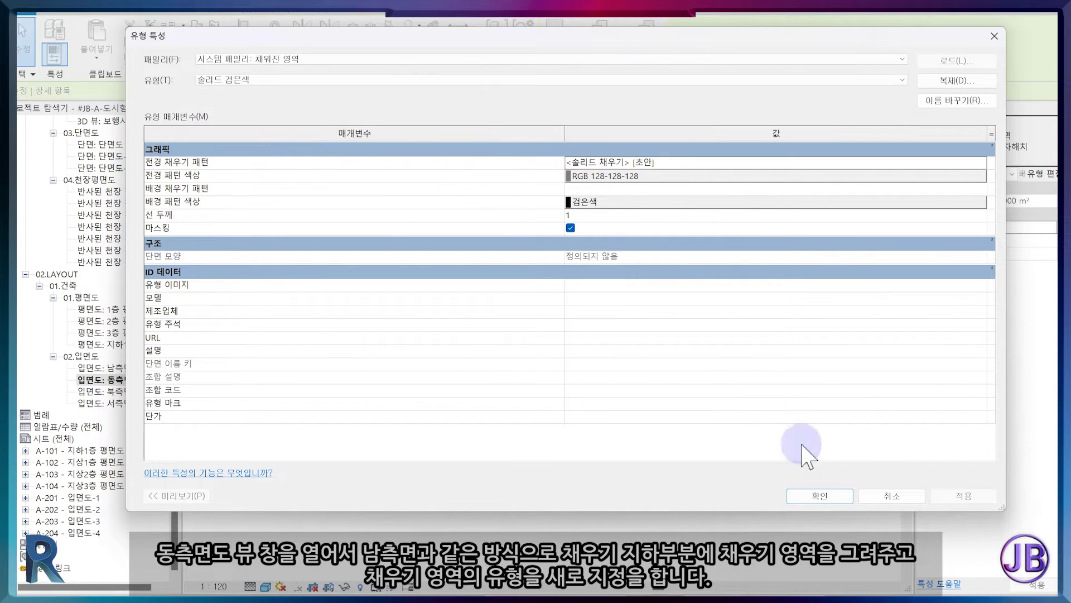
click(962, 80)
text(입면-대지)
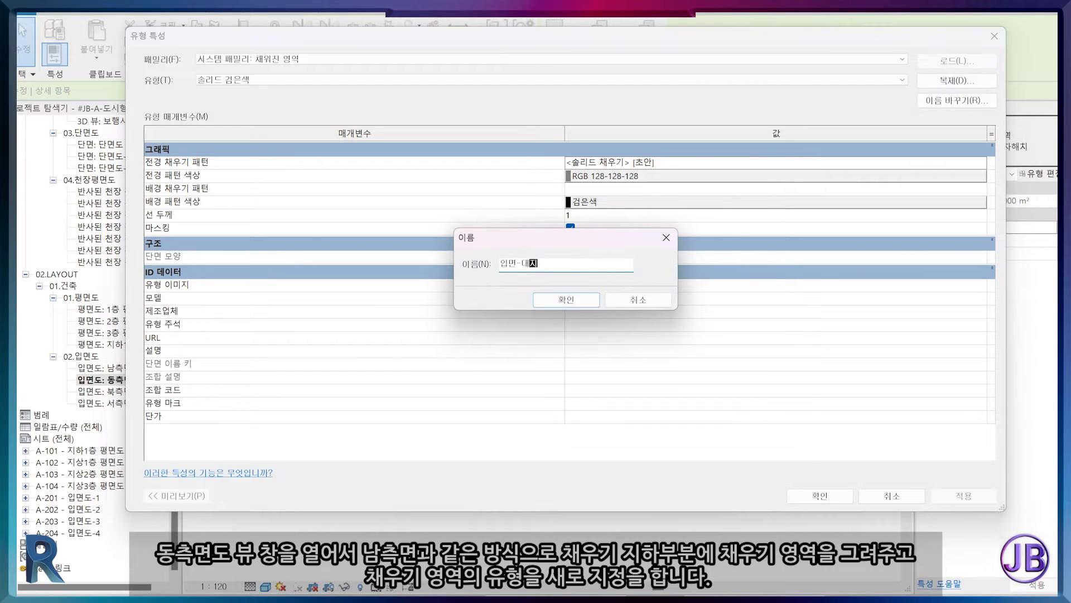
key(Return)
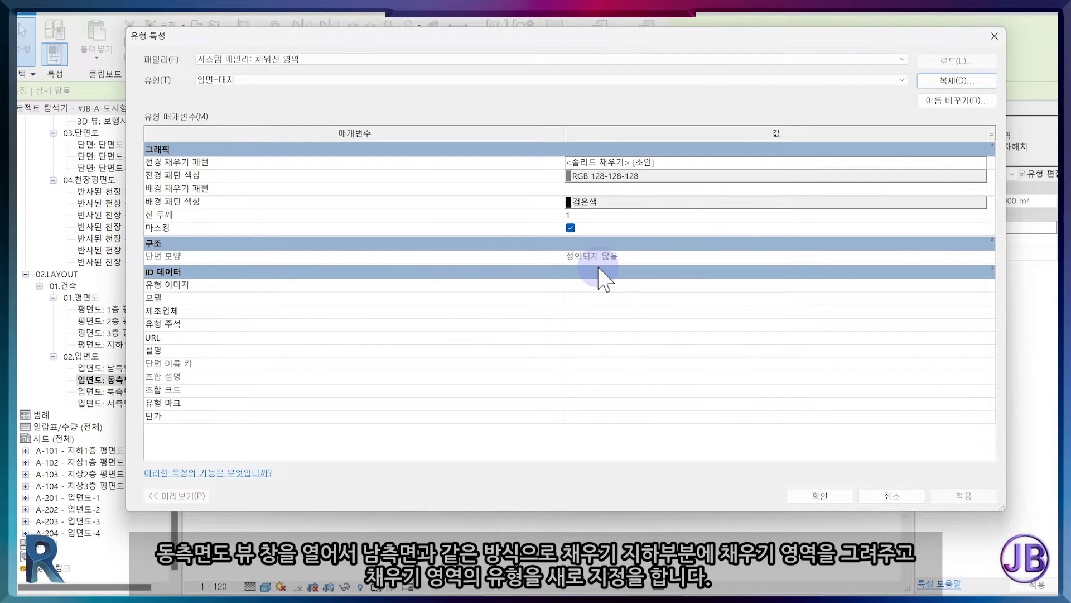
click(804, 496)
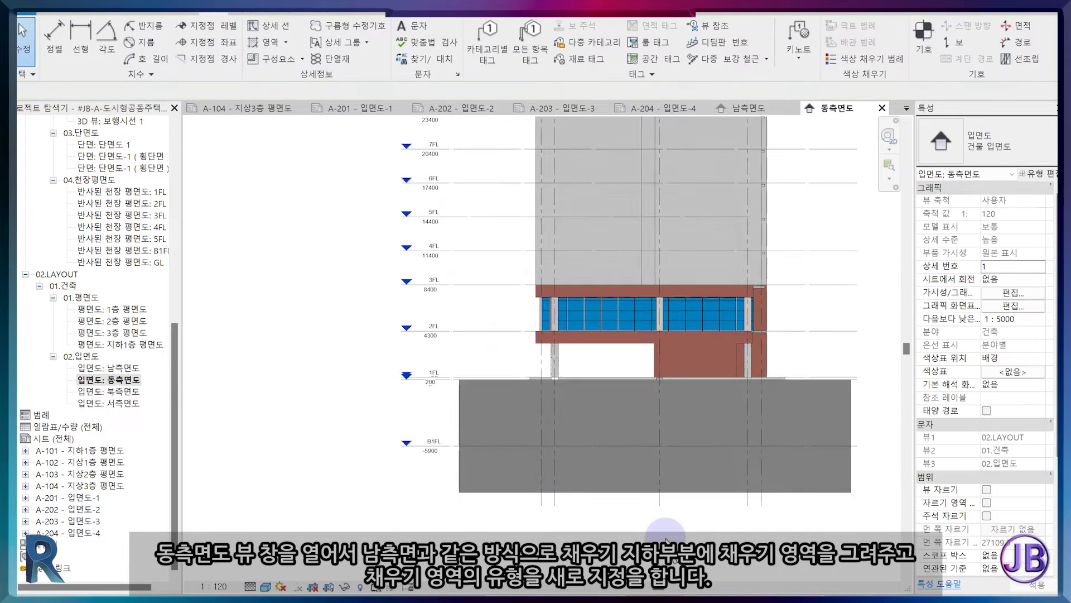
scroll(666, 539, down, 1)
middle_drag(666, 538, 523, 498)
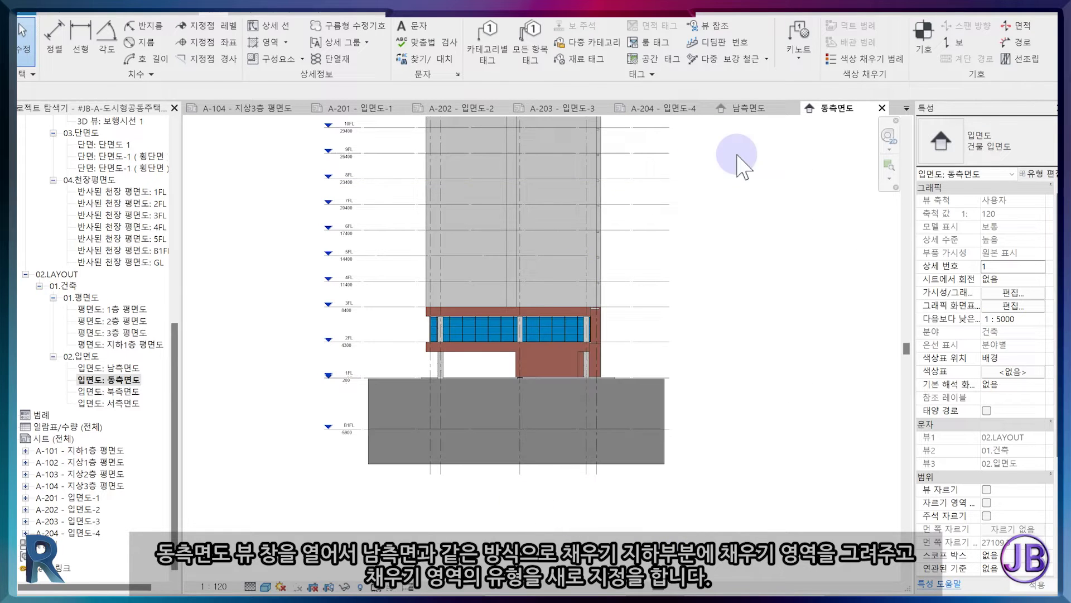
In the 북측면도 view, create a rectangular filled region of type 입면-대지 over the basement, extending past both sides of the building.
double_click(109, 391)
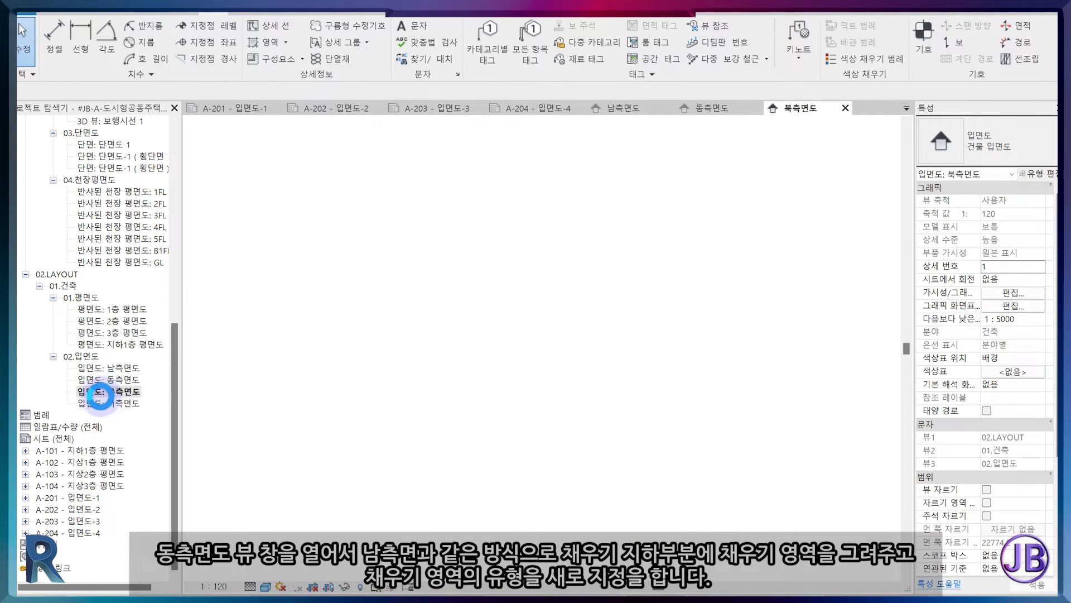
click(281, 43)
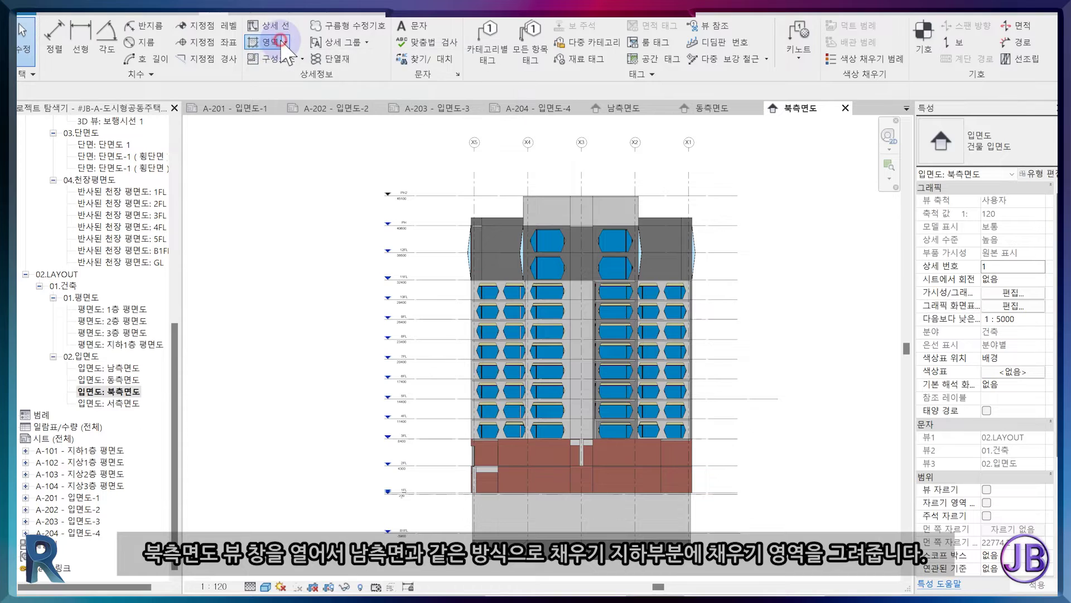
click(296, 68)
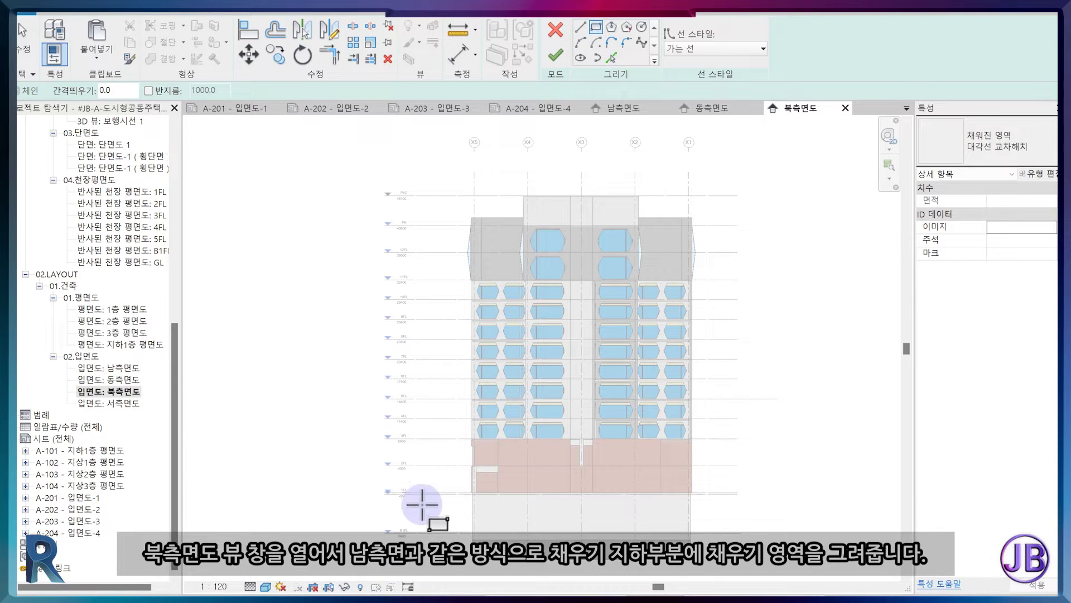
click(419, 494)
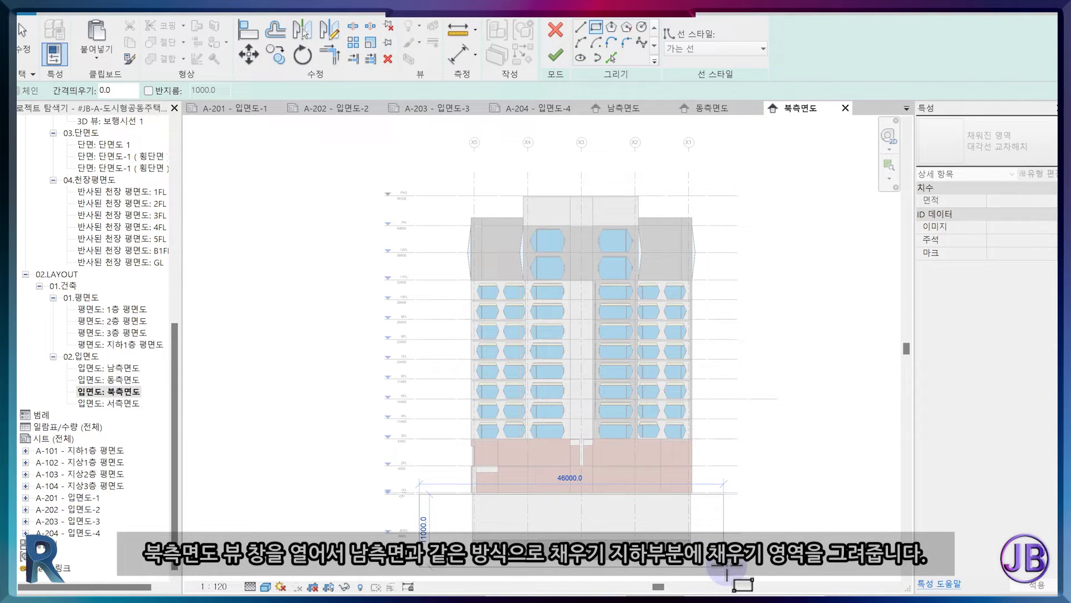
click(731, 576)
click(999, 142)
click(1017, 357)
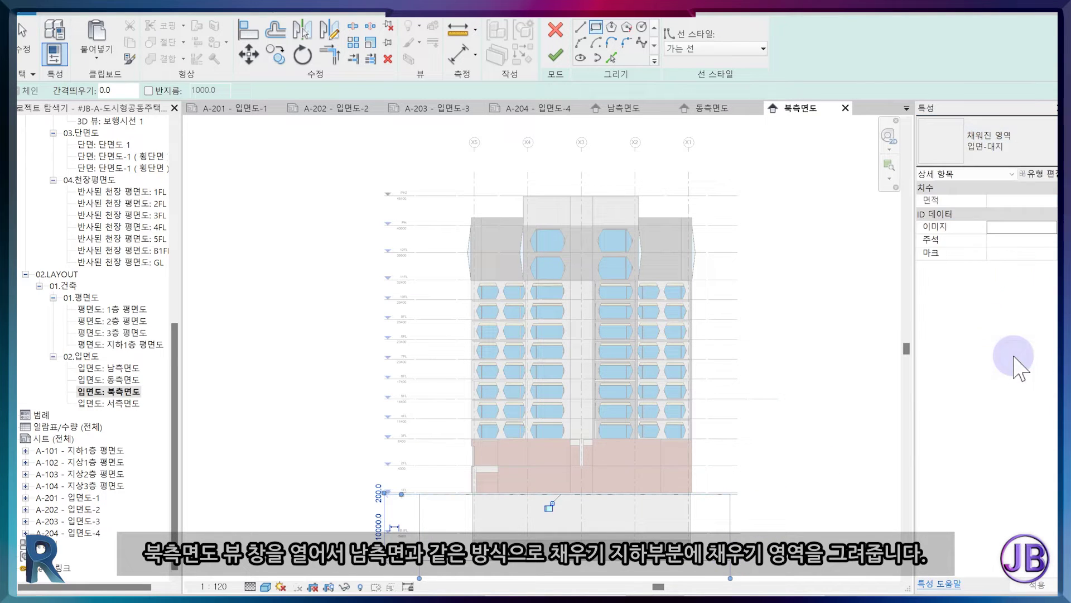
click(555, 55)
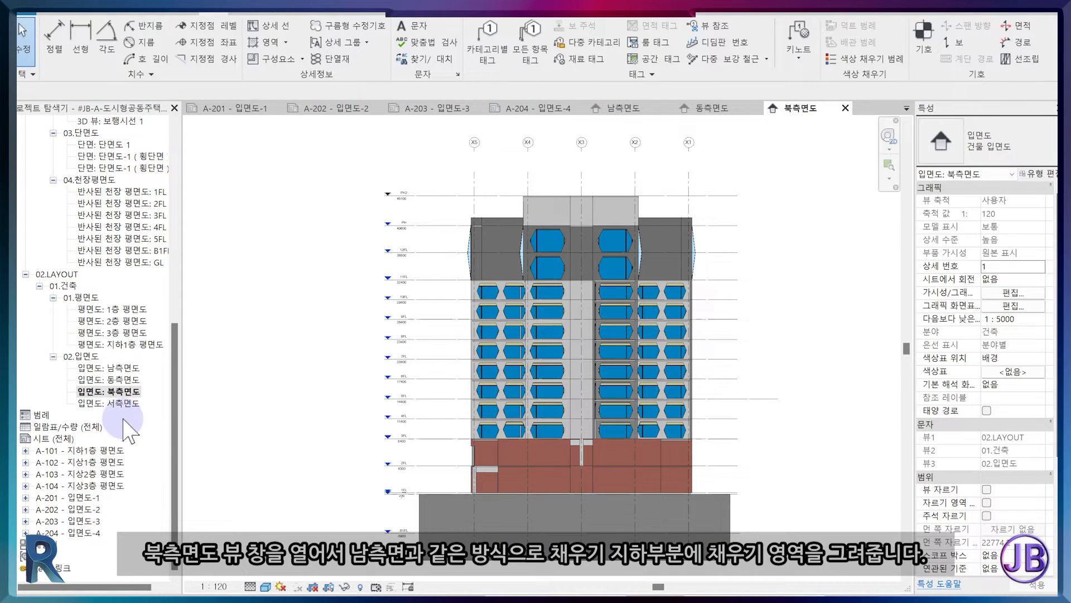
In the 서측면도 view, create a rectangular 입면-대지 filled region about 29 m wide over the basement from the ground line down.
double_click(109, 403)
click(262, 42)
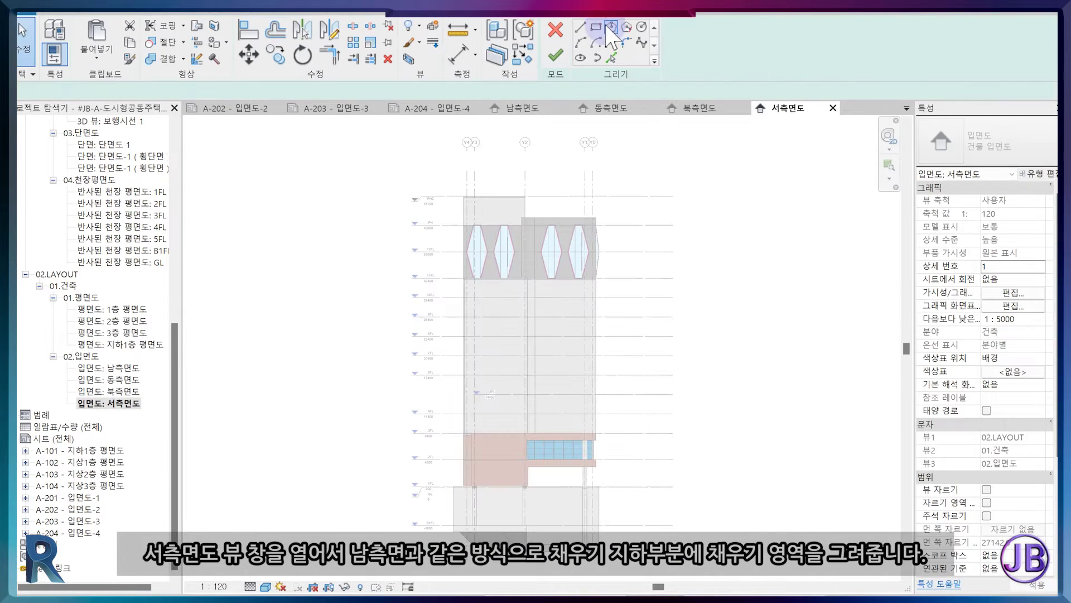
click(596, 26)
click(439, 487)
click(625, 570)
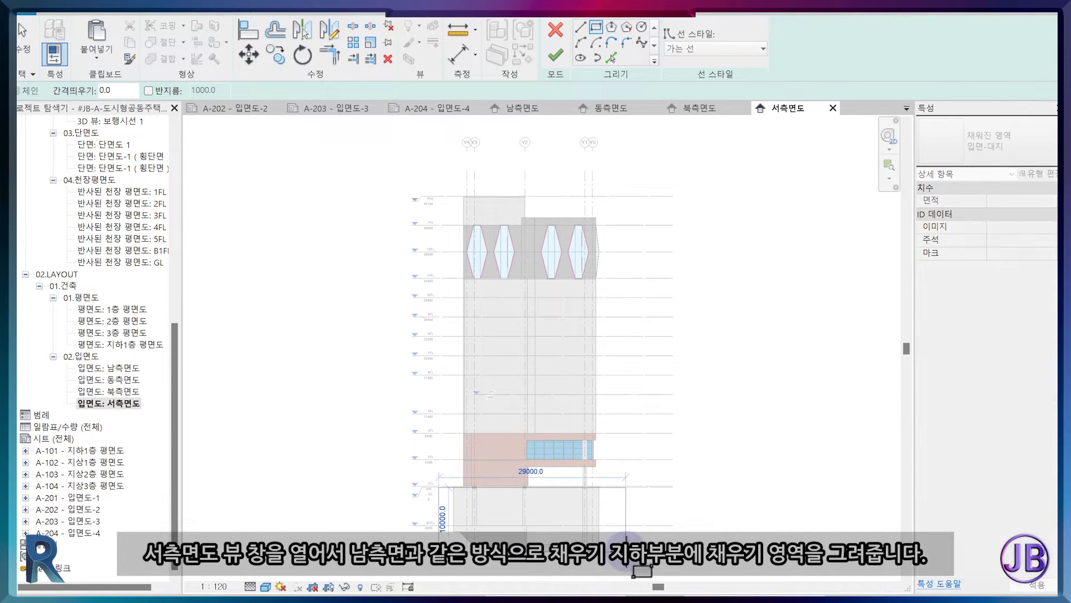
click(555, 54)
click(634, 438)
scroll(670, 441, up, 5)
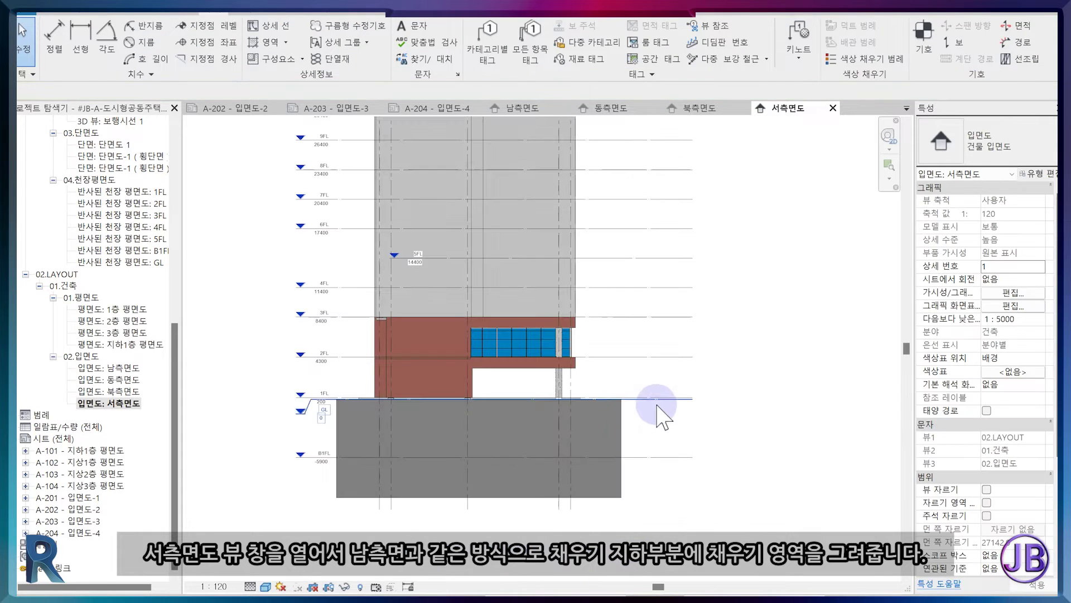
Extend the 5FL level line in the 서측면도 view so its head aligns with the other level heads.
click(658, 416)
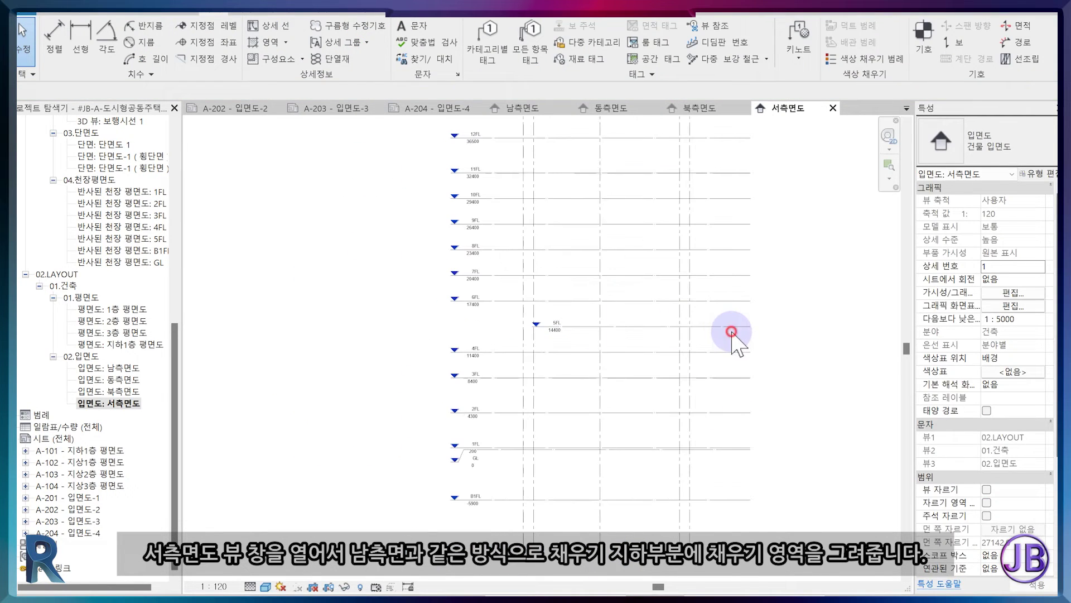
click(534, 326)
drag(457, 331, 454, 331)
click(771, 489)
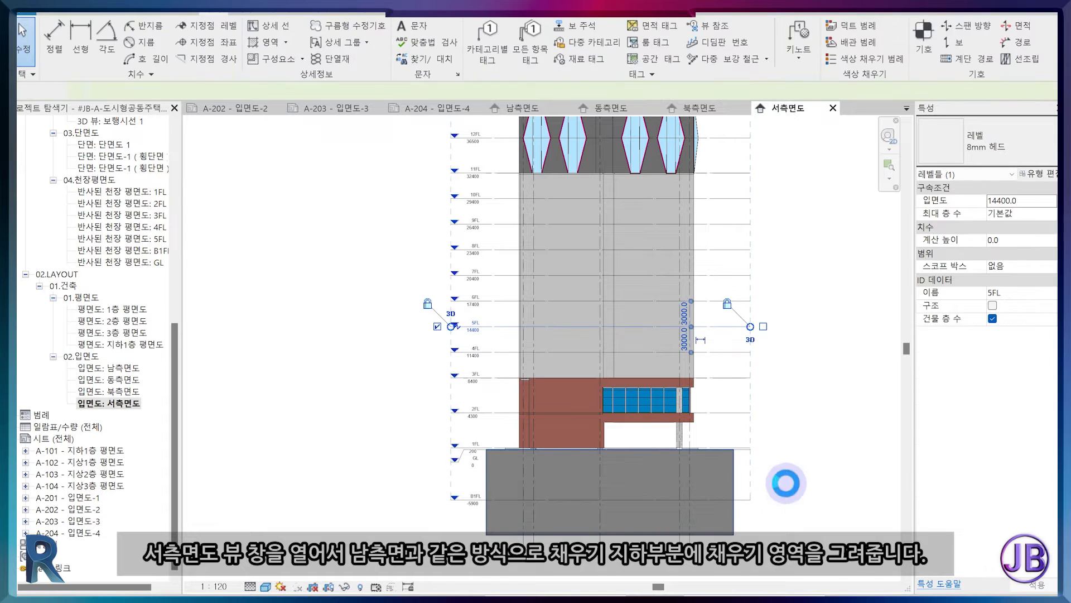
Close the four elevation views and bring up sheet A-201.
click(833, 108)
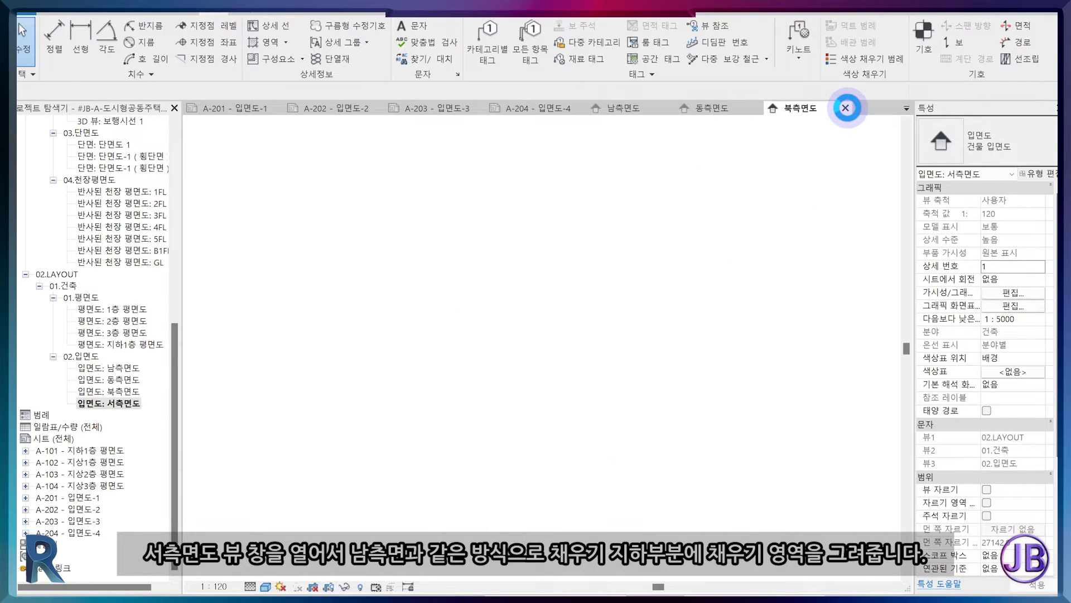
click(868, 107)
click(882, 108)
click(788, 108)
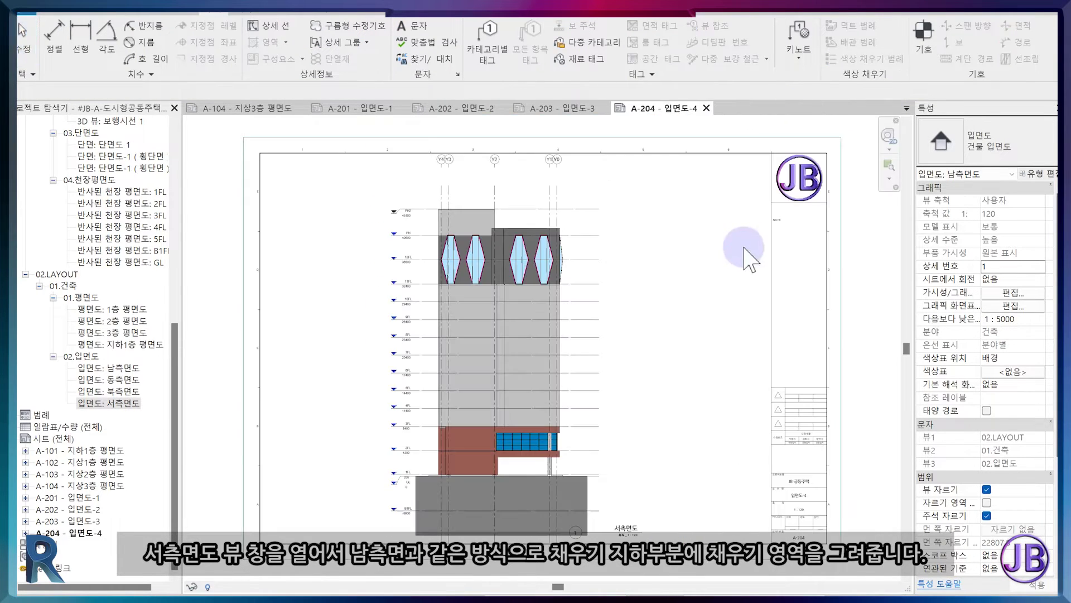
click(347, 108)
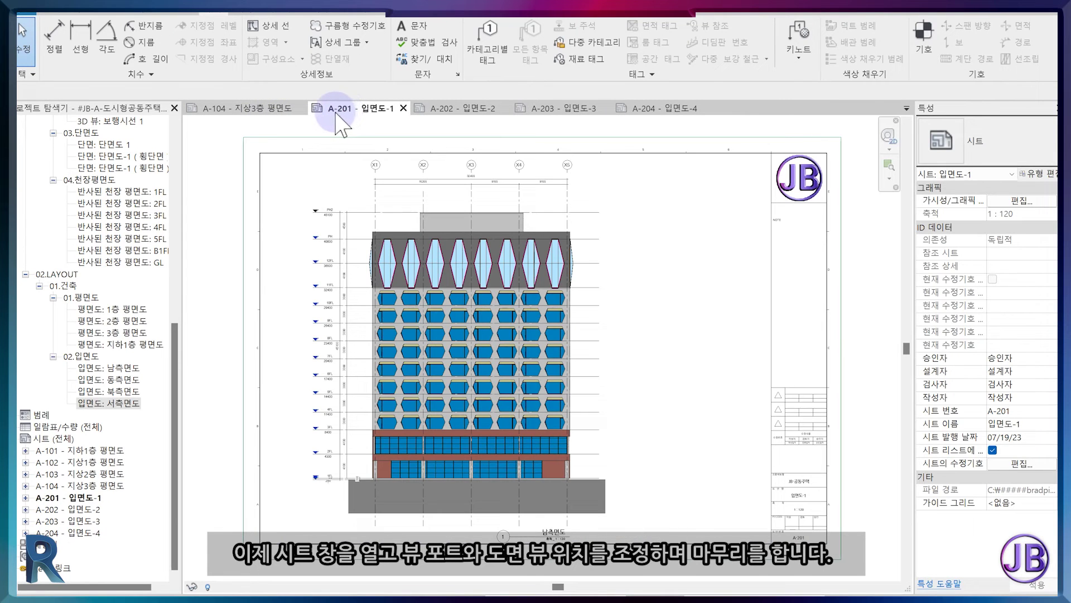
Move the 남측면도 view title up closer to the elevation on sheet A-201, and bring up sheet A-202.
click(558, 533)
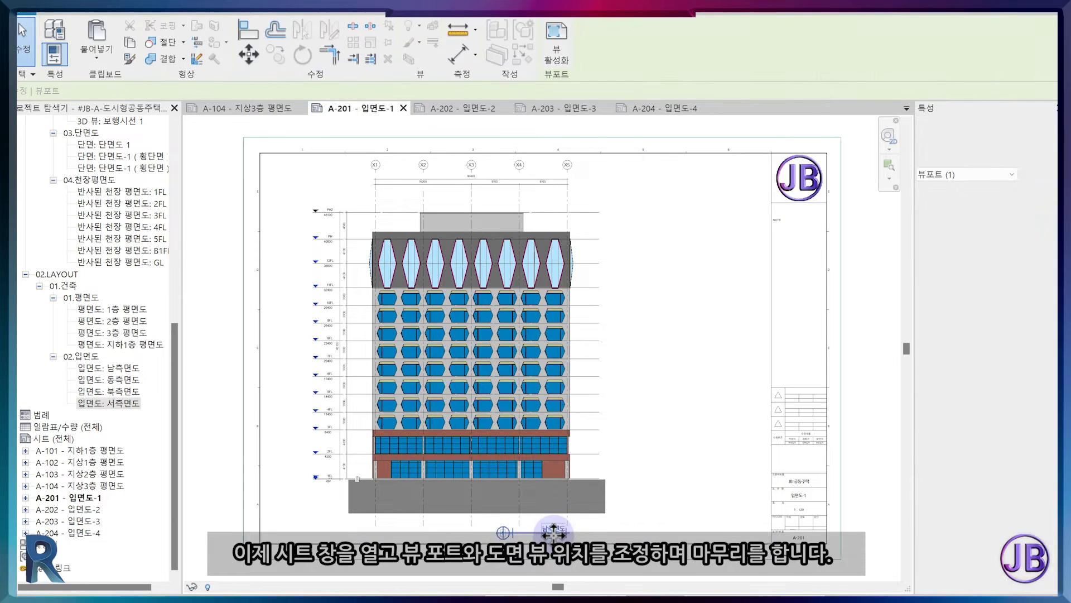
click(598, 426)
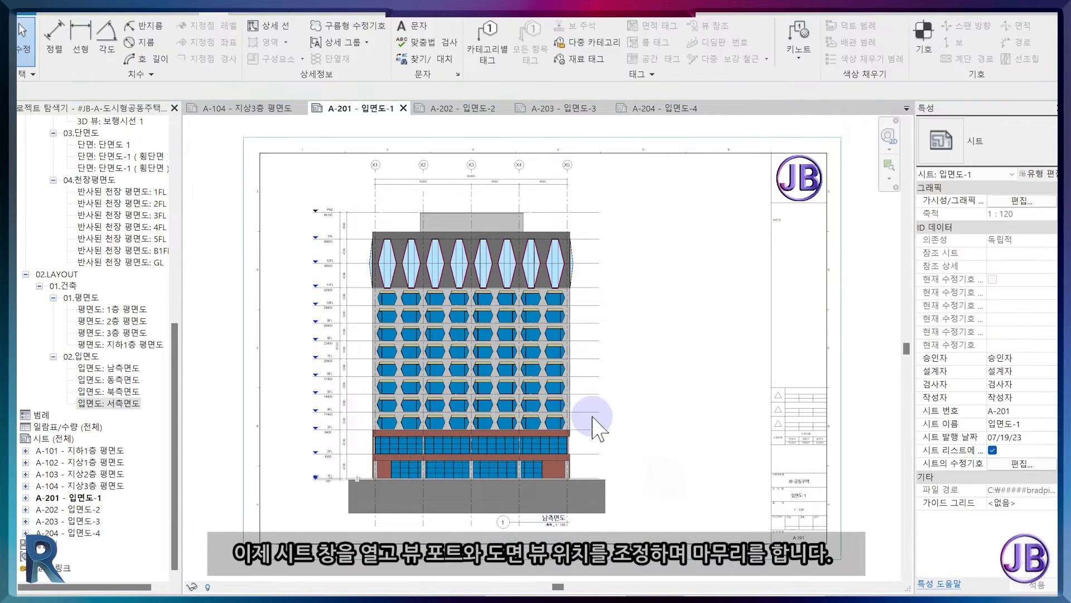
click(449, 108)
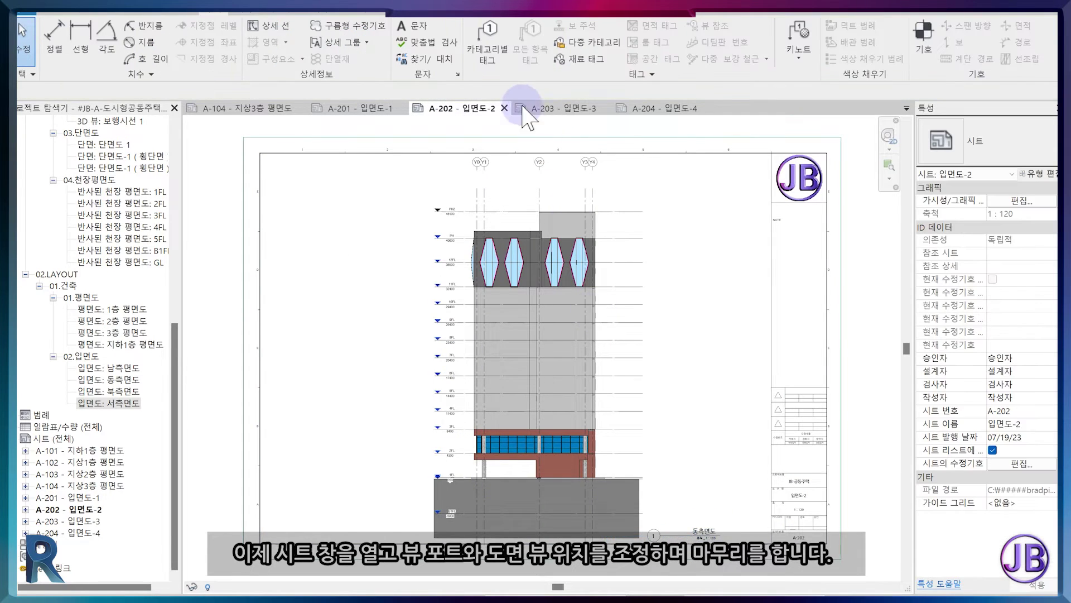
On sheet A-203, shift the 북측면도 viewport to the left so the elevation sits nearer the middle of the drawing area.
click(533, 112)
click(695, 523)
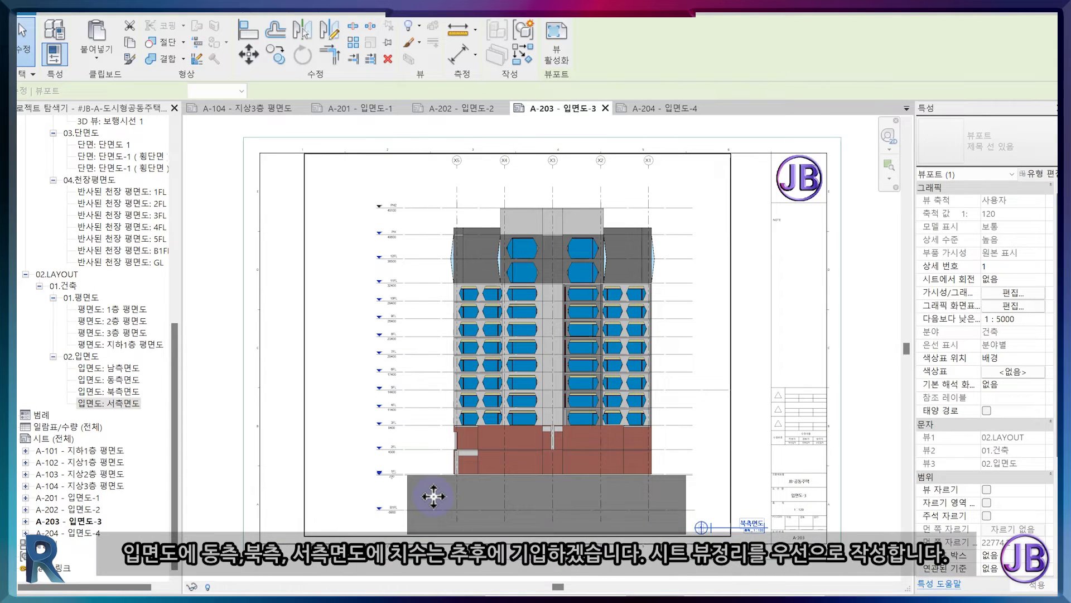
drag(440, 496, 434, 496)
key(Left)
key(Left)
key(Left)
key(Left)
key(Left)
key(Left)
key(Left)
key(Left)
key(Left)
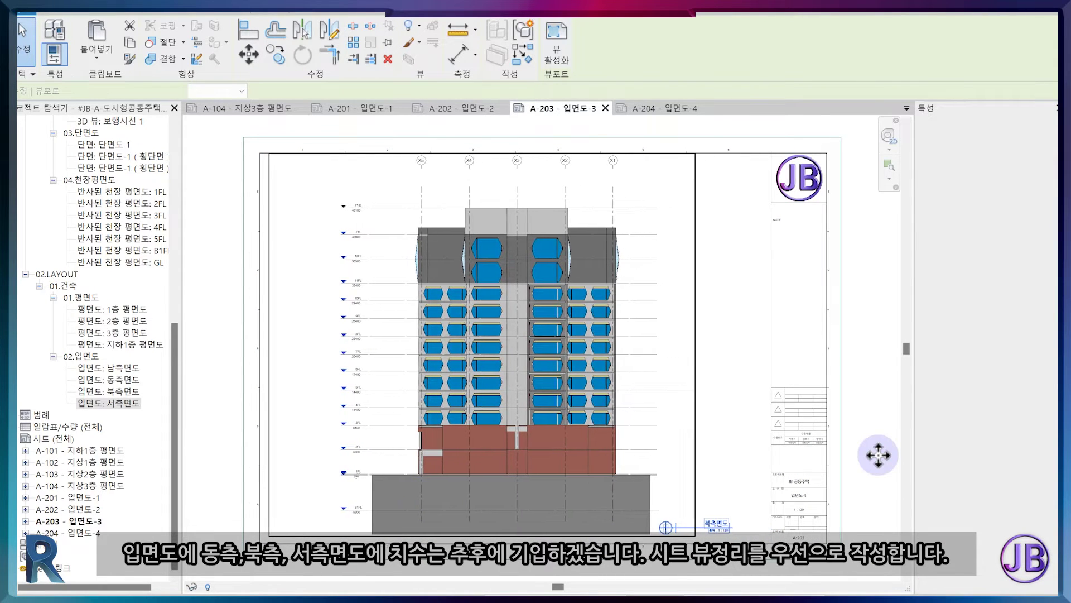
click(877, 454)
click(688, 469)
key(Right)
key(Right)
key(Right)
click(744, 467)
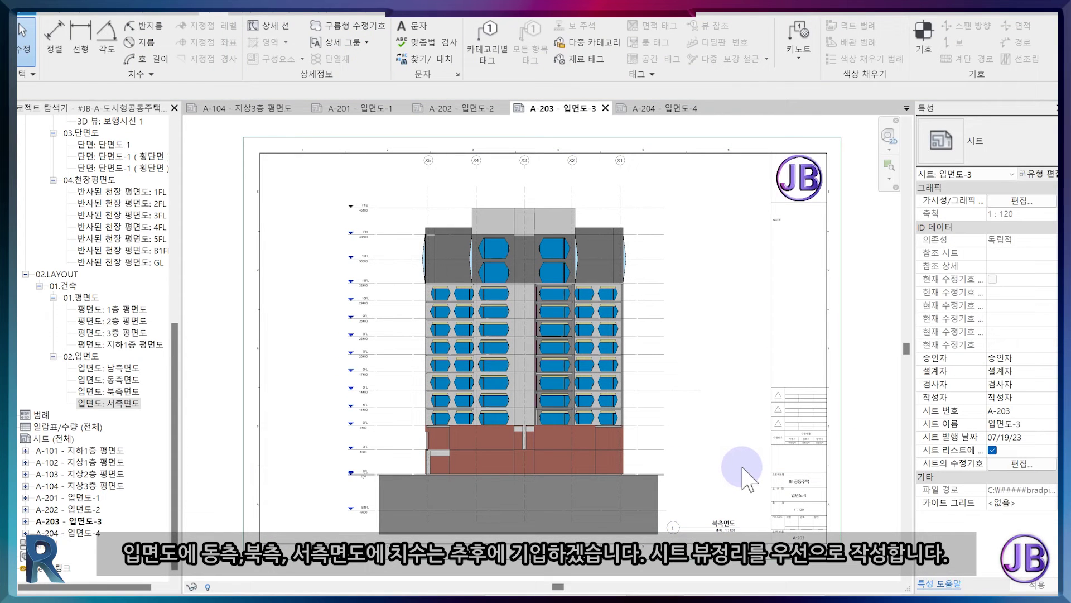
On sheet A-204, move the 서측면도 view title to the right, clear of the grey ground region.
click(669, 109)
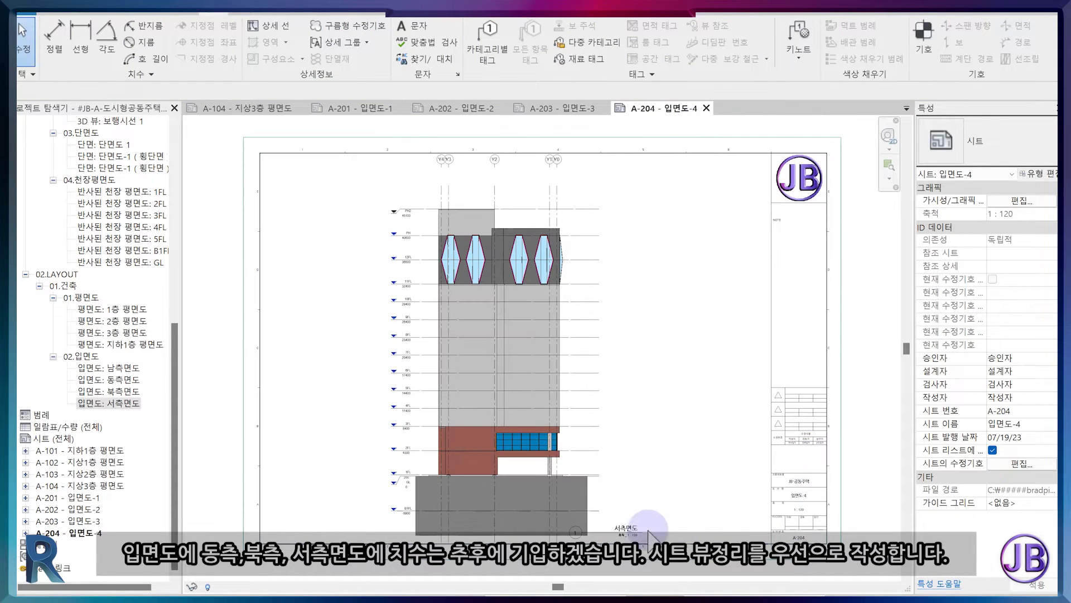
click(614, 524)
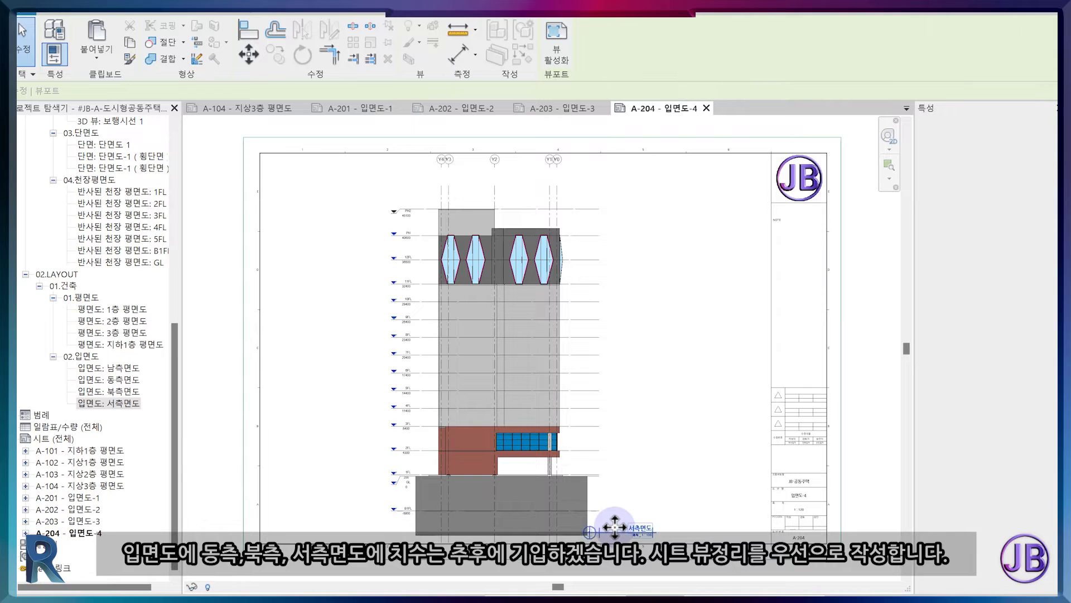
drag(615, 526, 622, 526)
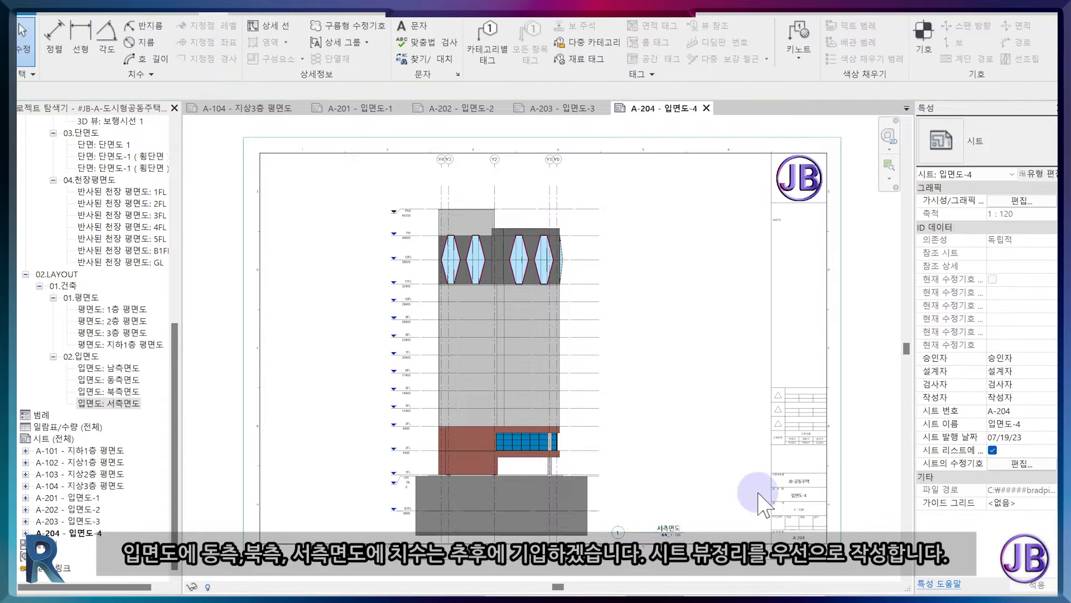
click(628, 525)
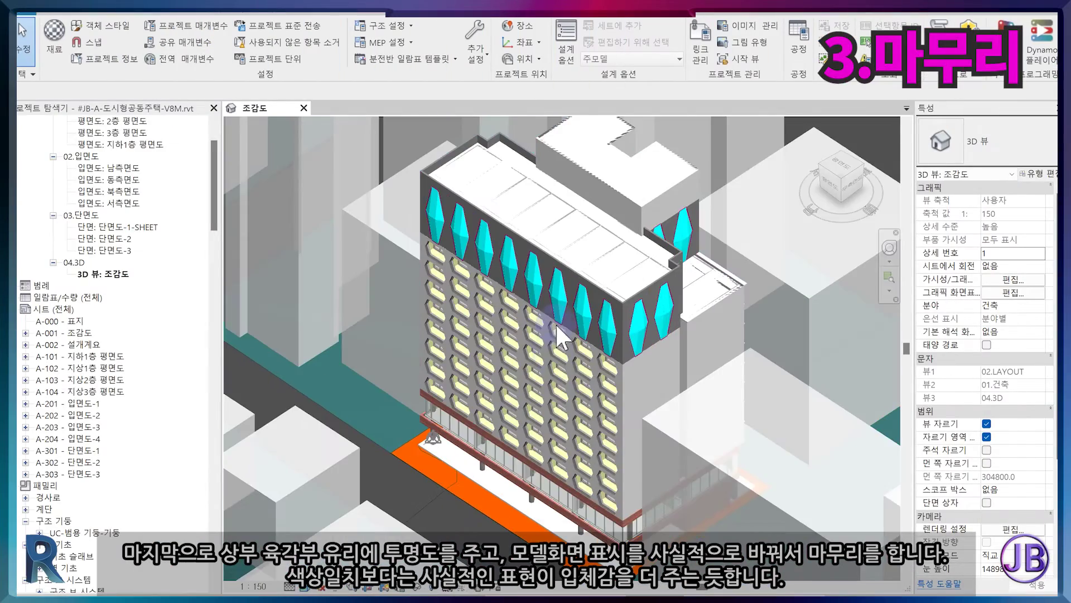
Enable transparency in the appearance of JB-GLASS, the glass material of the hexagonal SIX-PATTERN curtain panels, and set its amount to 90.
scroll(555, 321, up, 5)
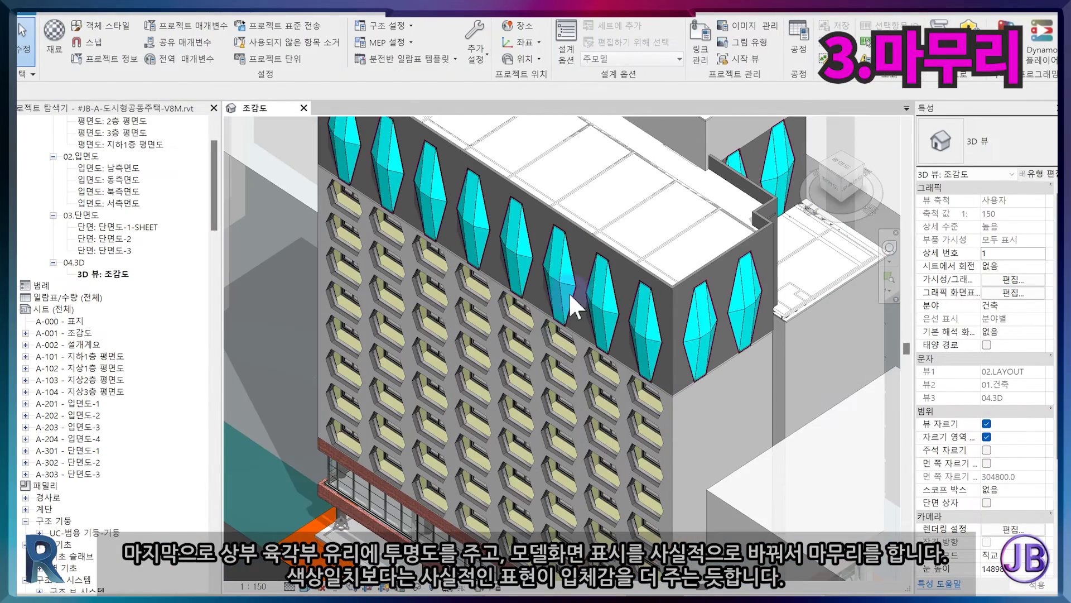
scroll(568, 292, up, 3)
click(558, 256)
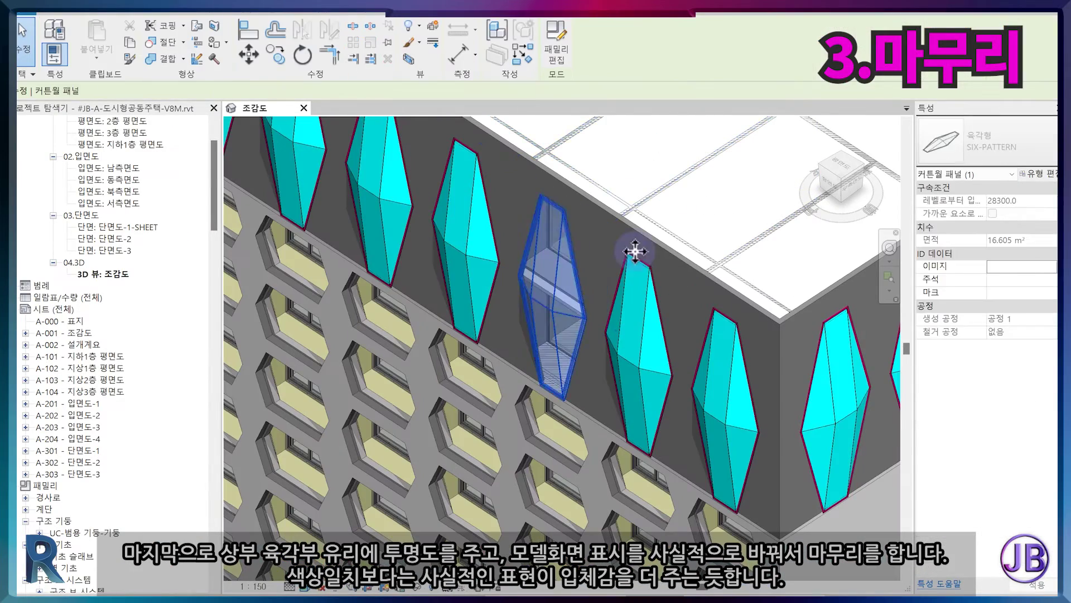
scroll(635, 252, down, 3)
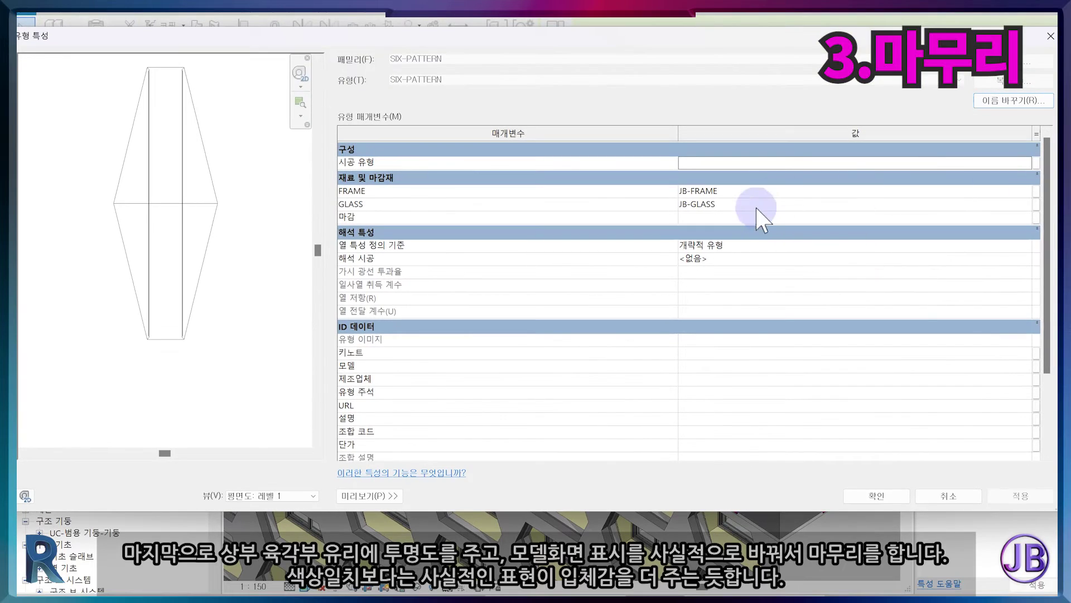
click(725, 203)
click(1033, 211)
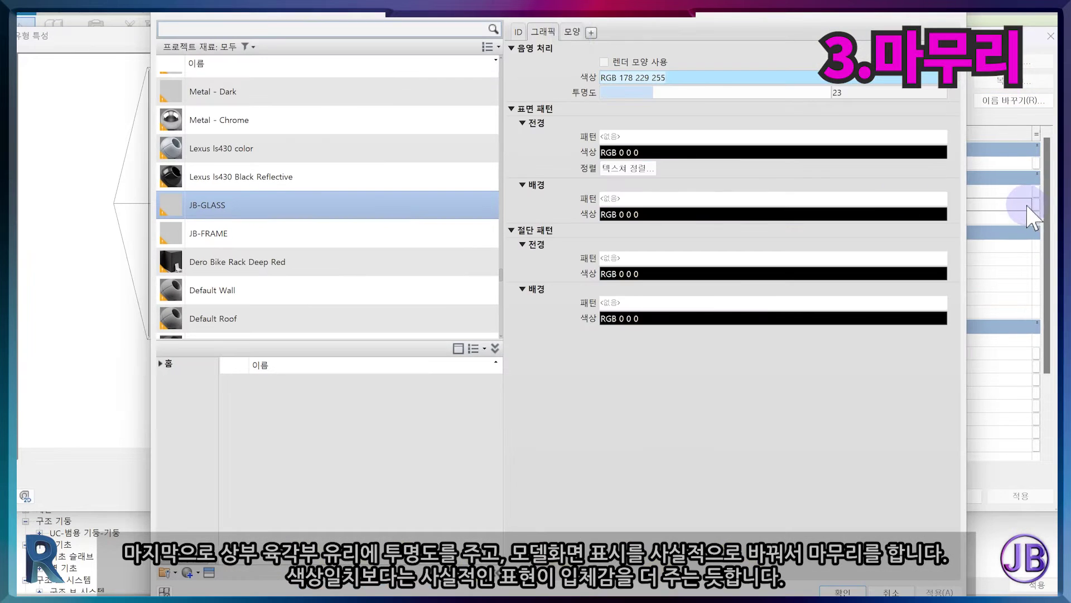
click(572, 32)
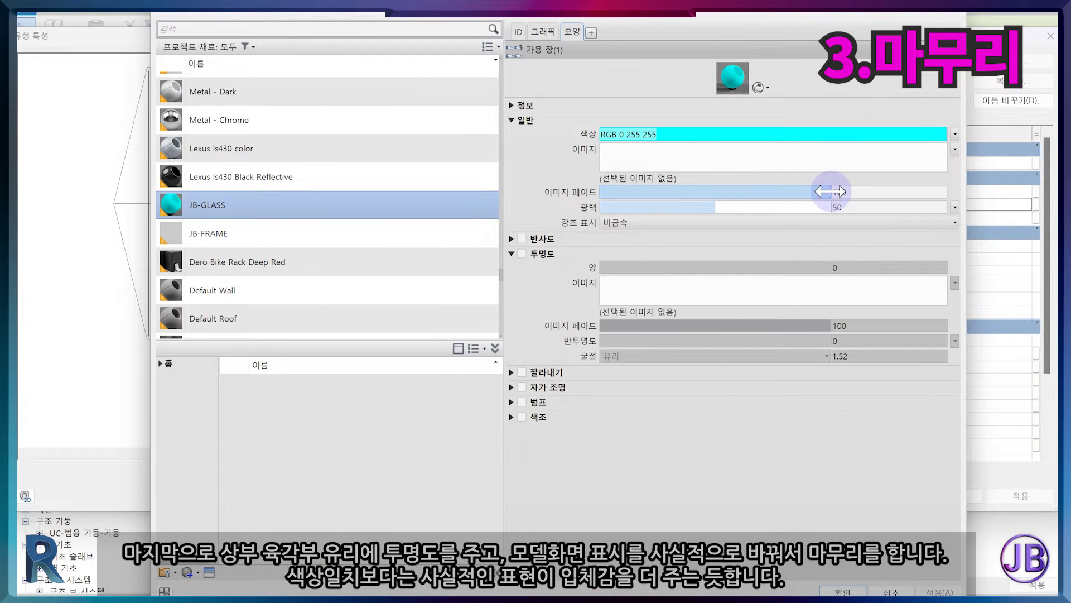
click(522, 253)
drag(737, 269, 808, 266)
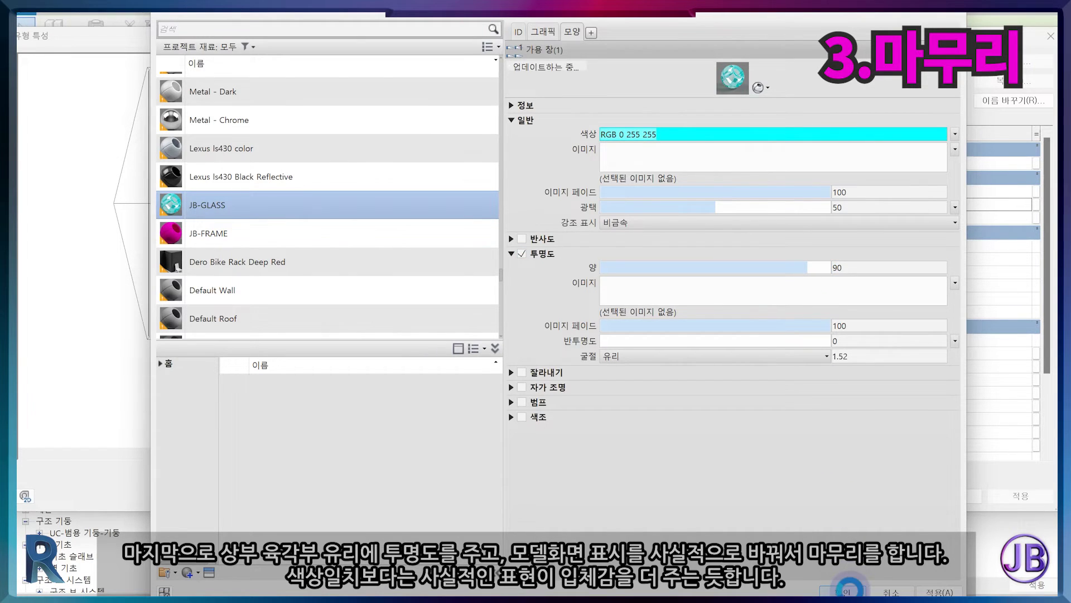
click(849, 589)
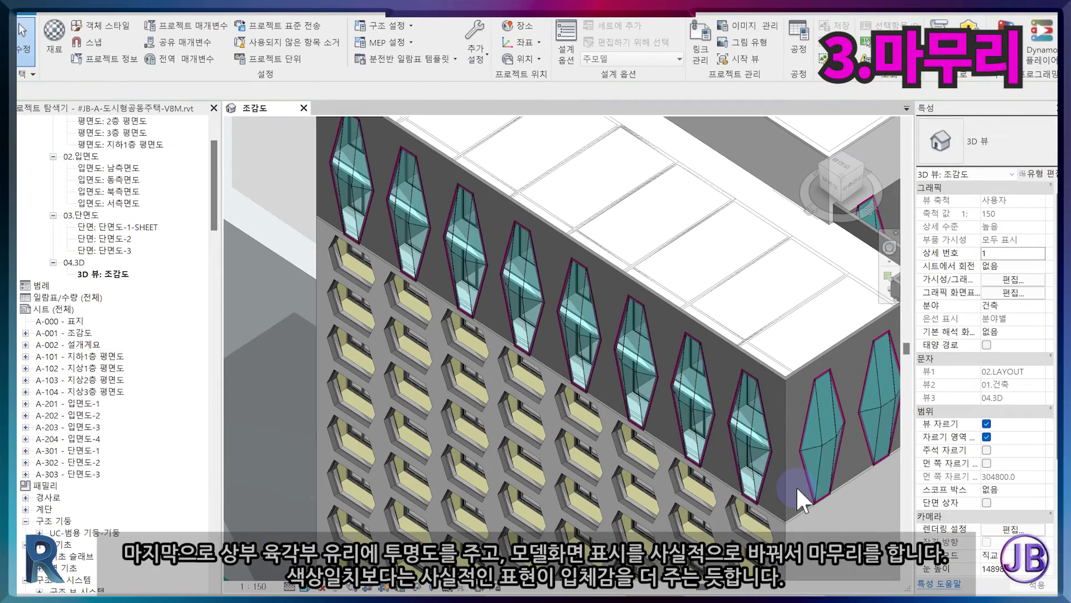
scroll(796, 486, down, 5)
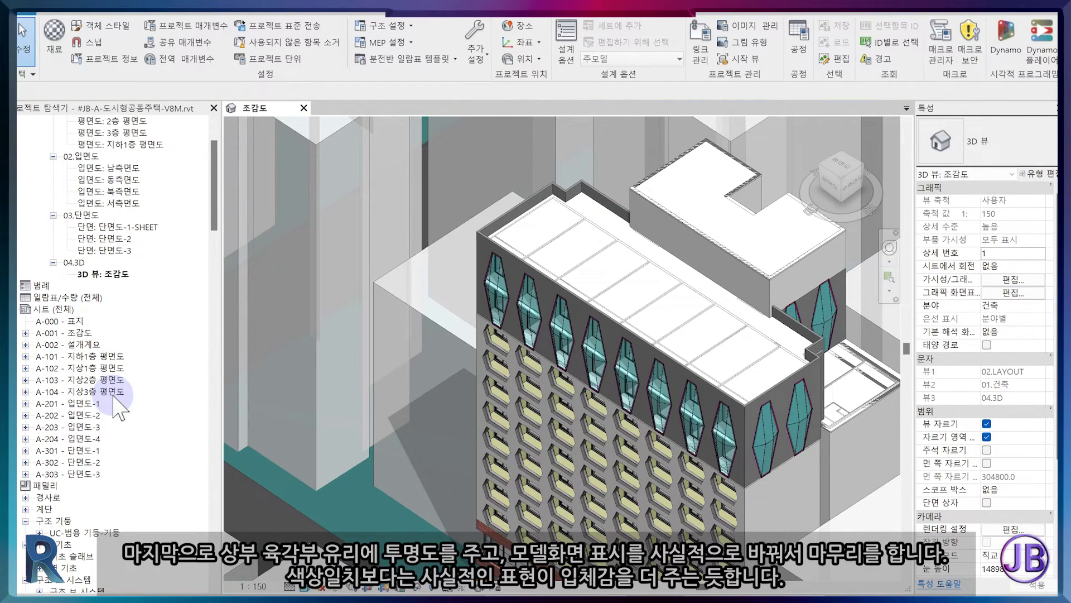
Open elevation sheets A-201 to A-204 one after another to check how each elevation looks.
click(84, 404)
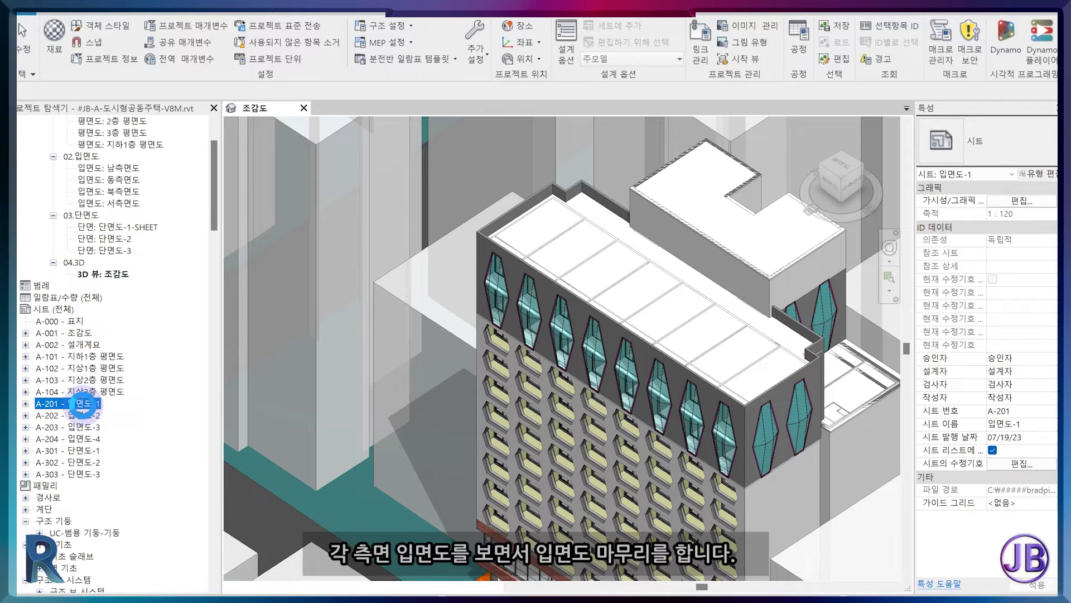
double_click(84, 403)
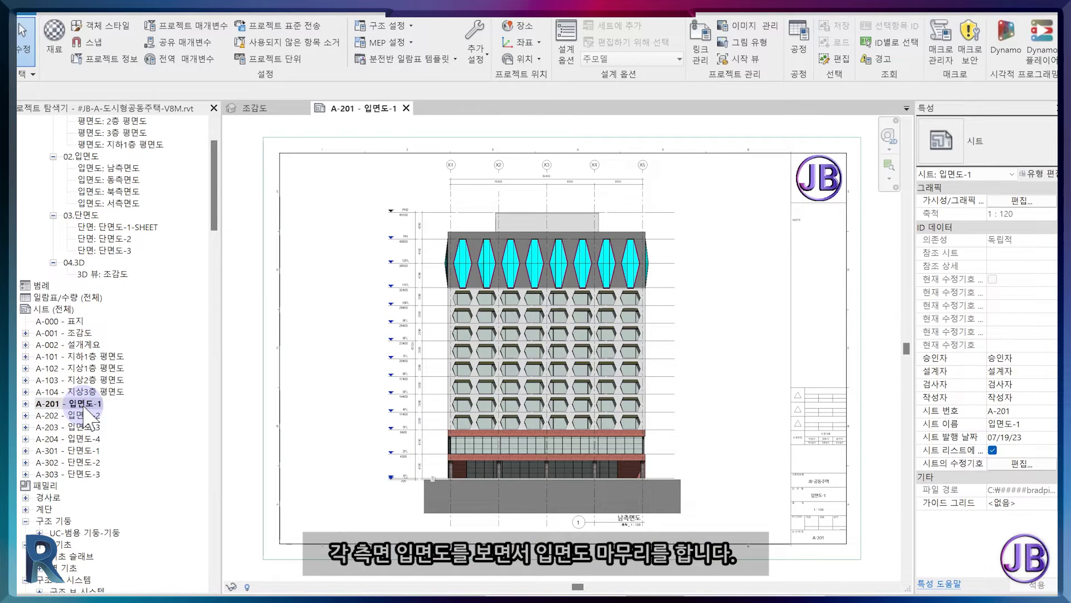
double_click(73, 414)
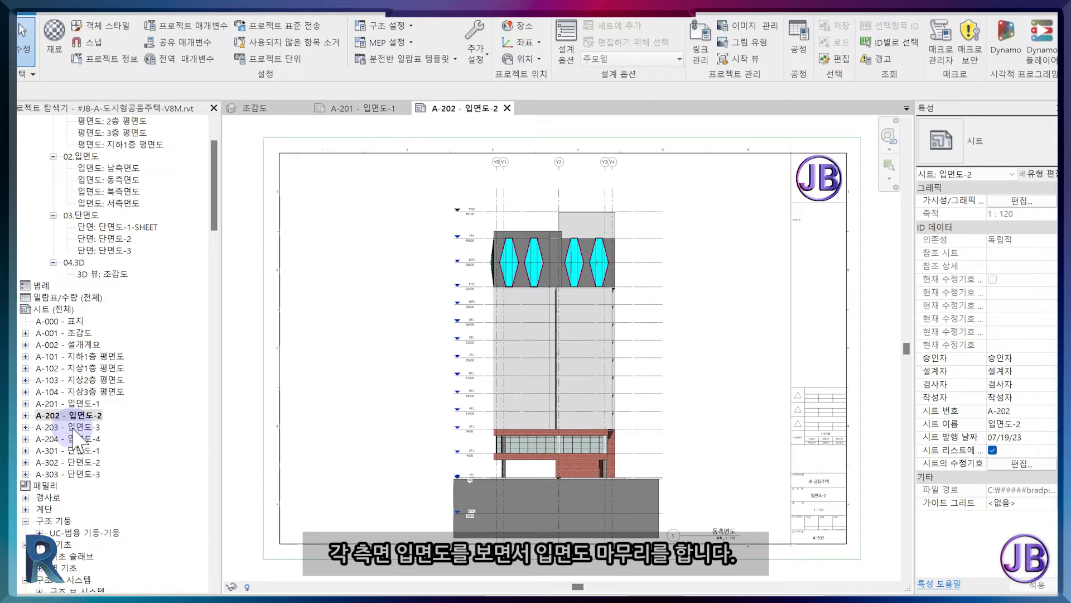
double_click(73, 427)
click(84, 440)
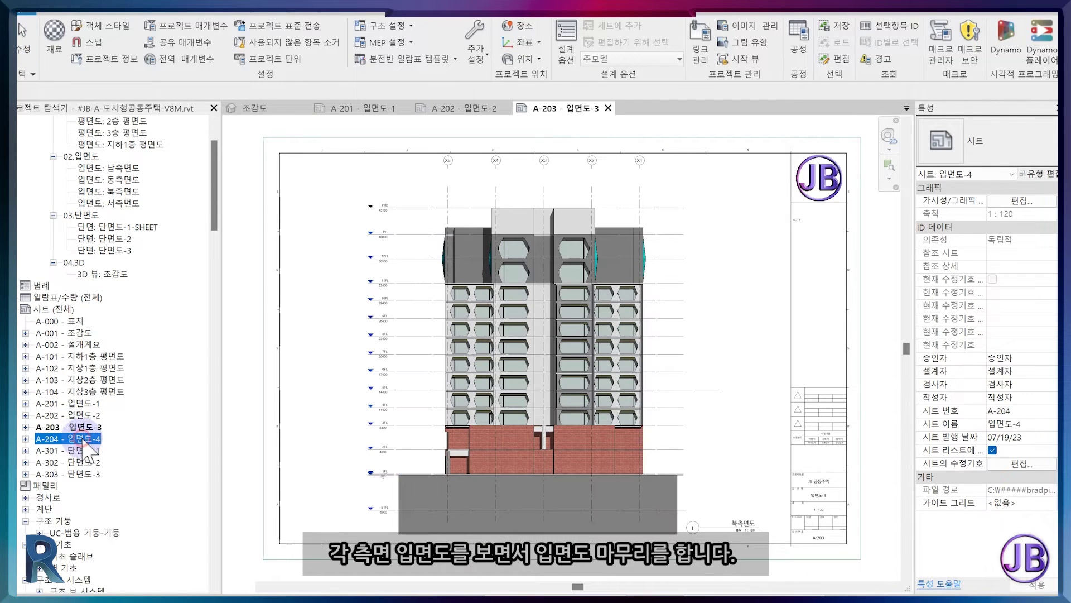
double_click(83, 438)
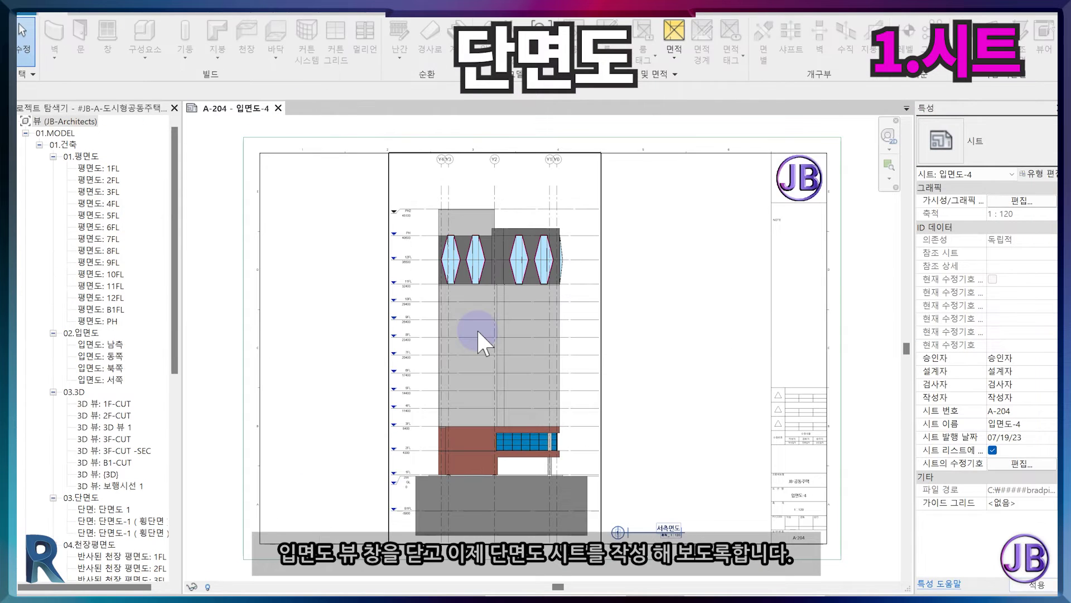
Create three new sheets with the JB-ANNO_Titleblock_Standard-JB : A1_841x594 title block.
click(479, 180)
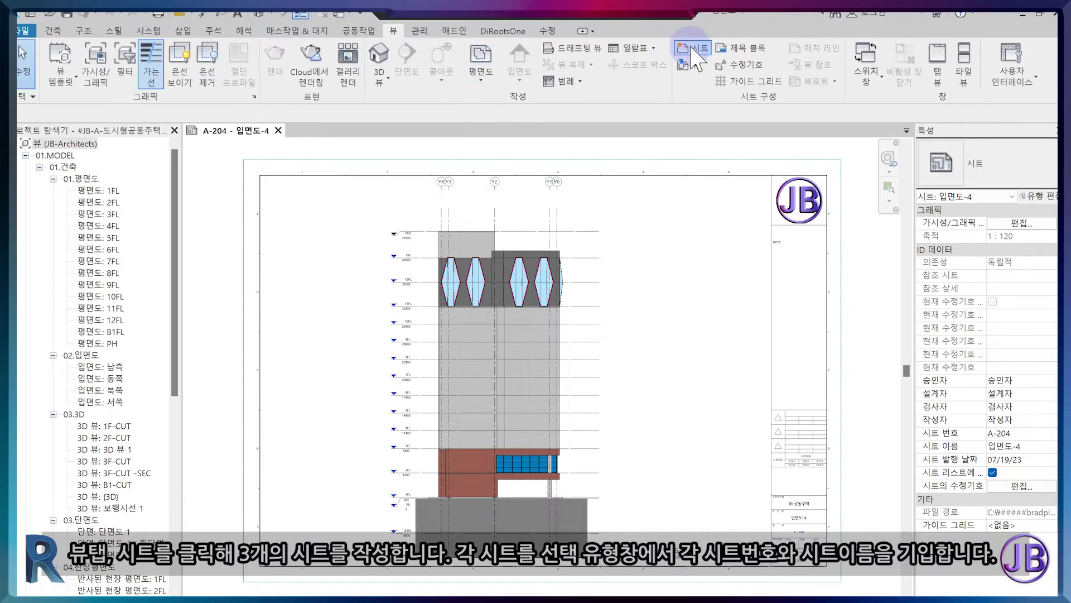
click(695, 48)
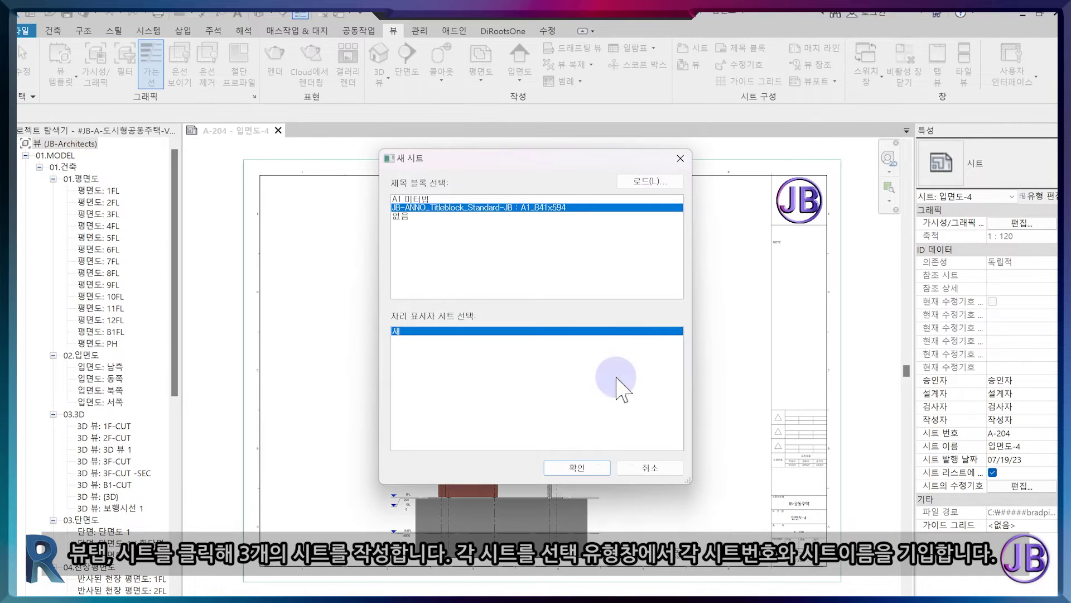
click(578, 465)
click(694, 48)
click(578, 469)
click(695, 48)
click(578, 469)
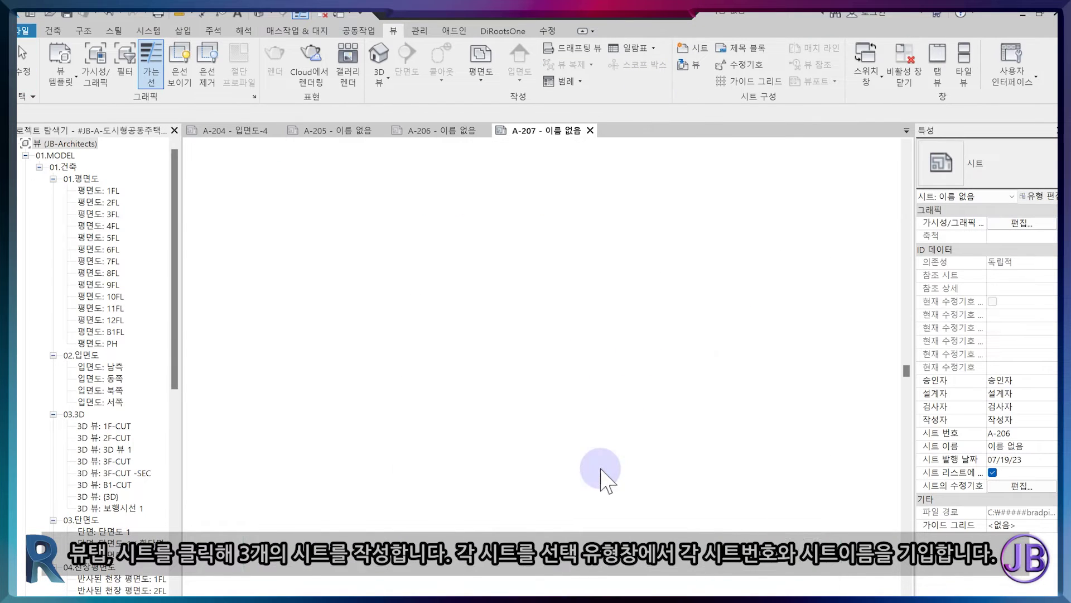
Renumber the three new sheets A-301, A-302 and A-303 and name them 단면도-1, 단면도-2 and 단면도-3.
scroll(176, 374, down, 1)
drag(176, 374, 175, 564)
click(70, 531)
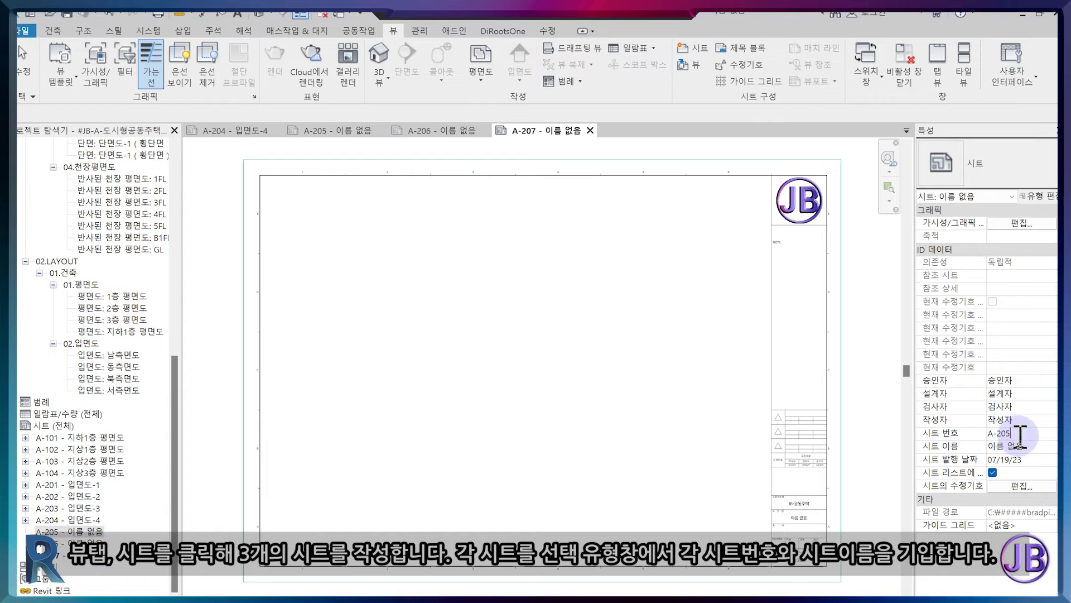
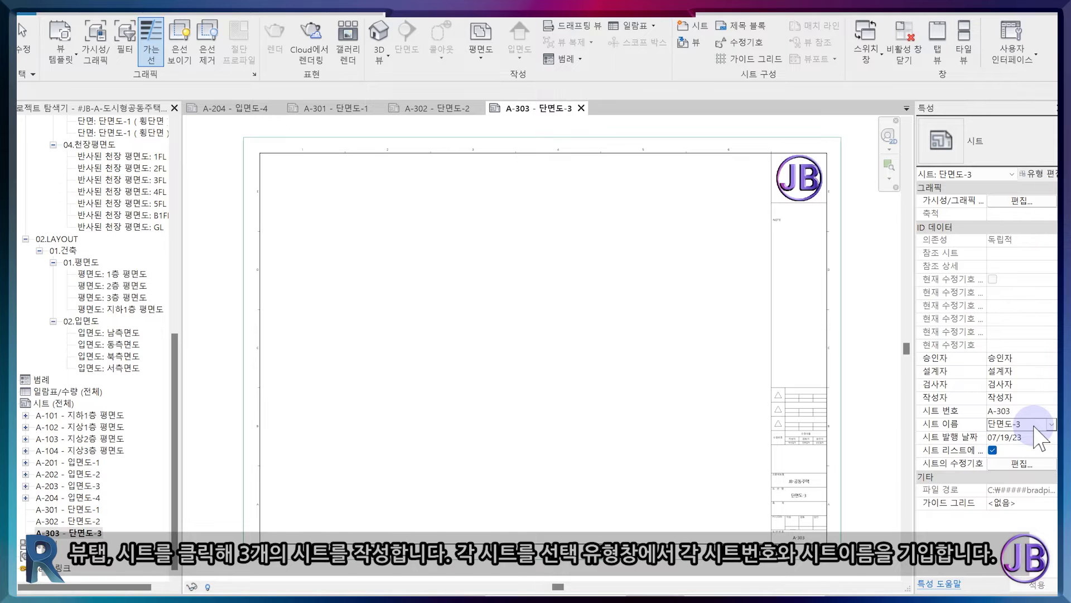
Duplicate the section view 단면도 1 from the model views together with its detailing.
scroll(117, 226, up, 3)
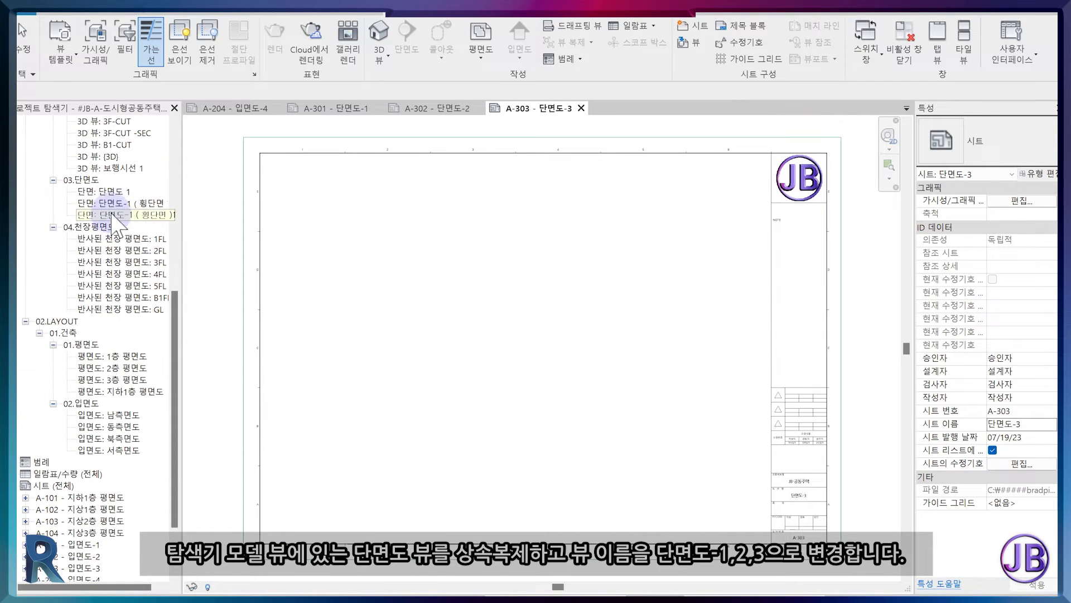
click(111, 192)
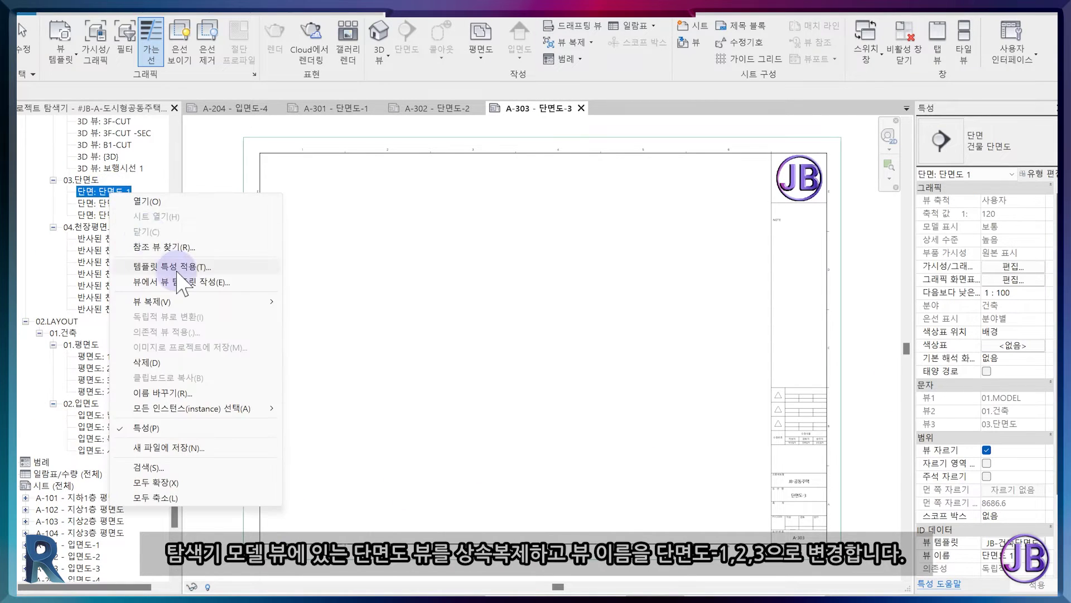
mouse_move(262, 301)
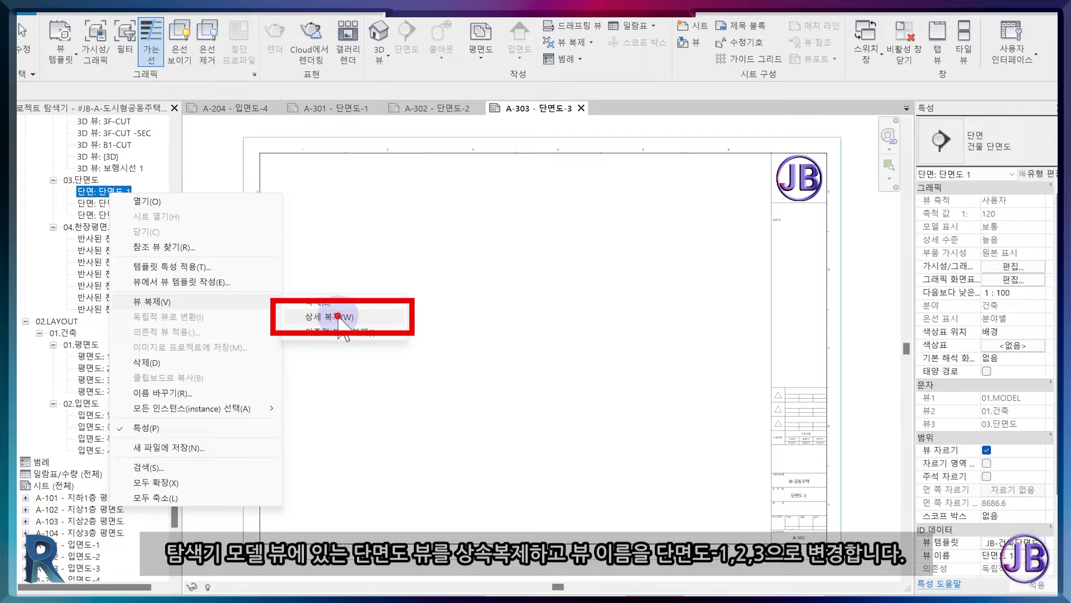
click(338, 317)
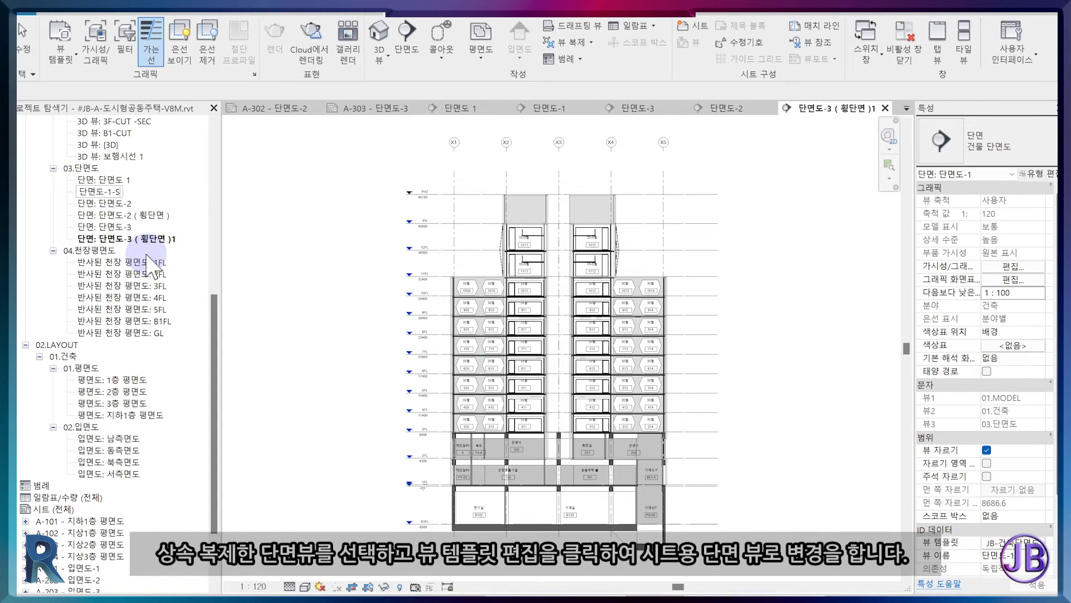
Rename the 단면도-1 section view as 단면도-1-SHEET and select it among the section views.
text(T)
key(Return)
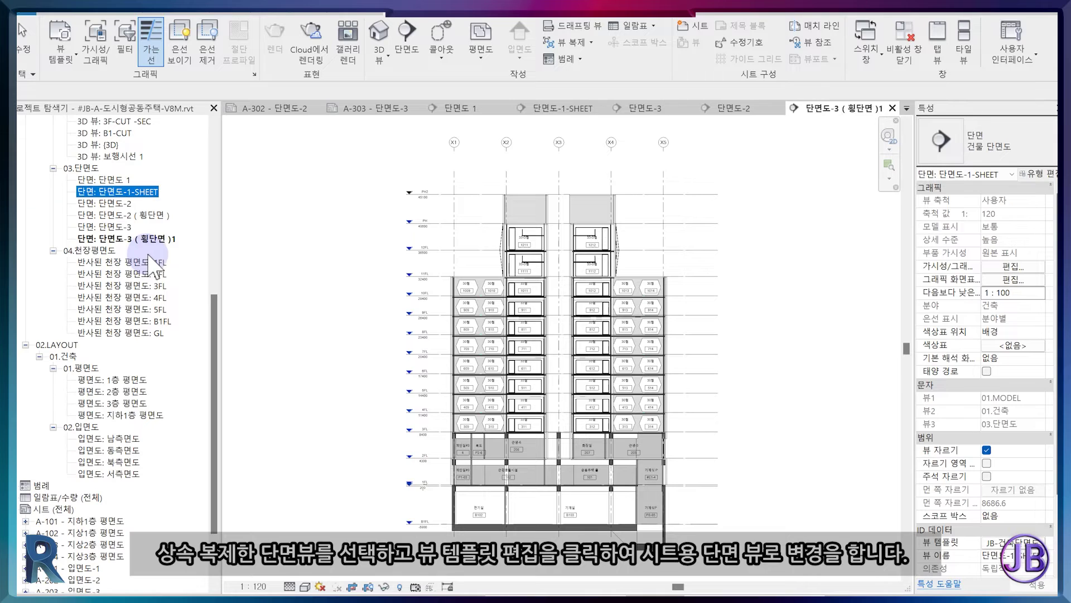
click(129, 216)
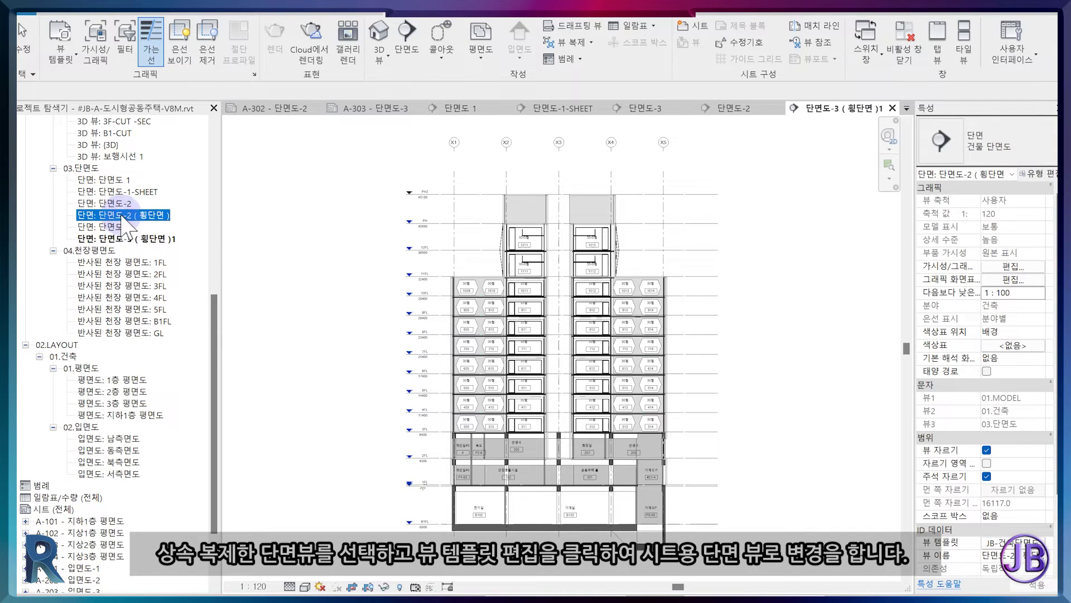
click(112, 193)
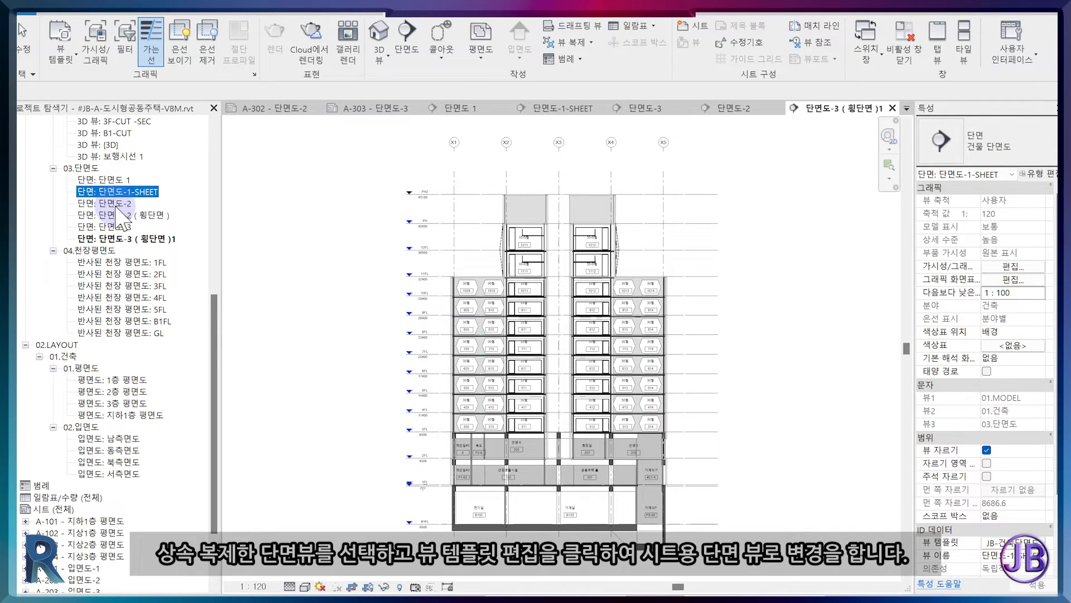
For the section views 단면도-1-SHEET, 단면도-2 and 단면도-3, duplicate the JB-건축단면도 view template as JB-건축단면도-SHEET.
ctrl+click(116, 204)
ctrl+click(118, 227)
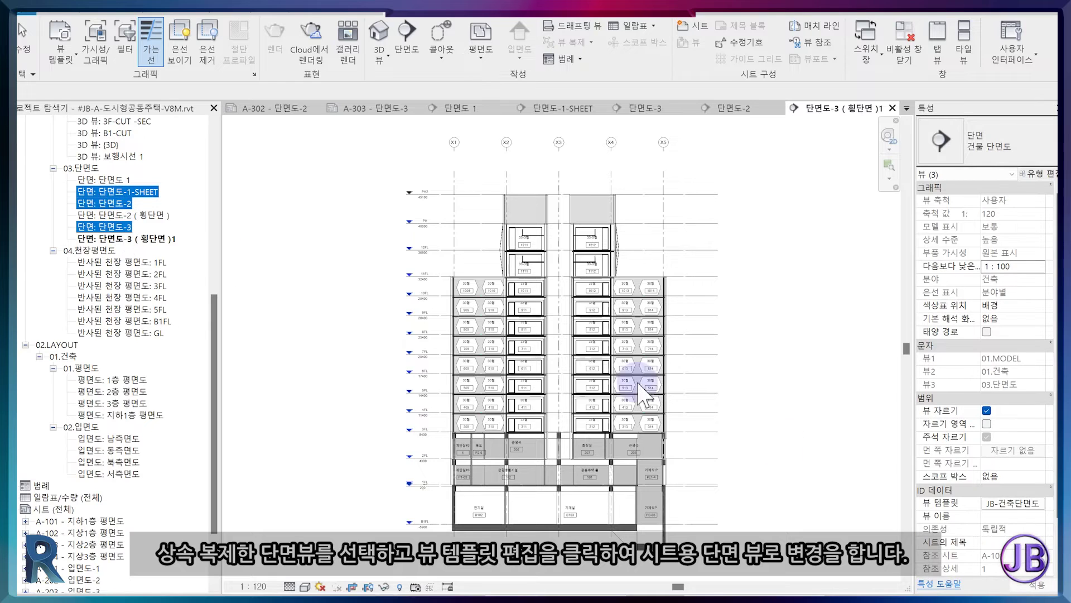
click(1032, 509)
click(400, 446)
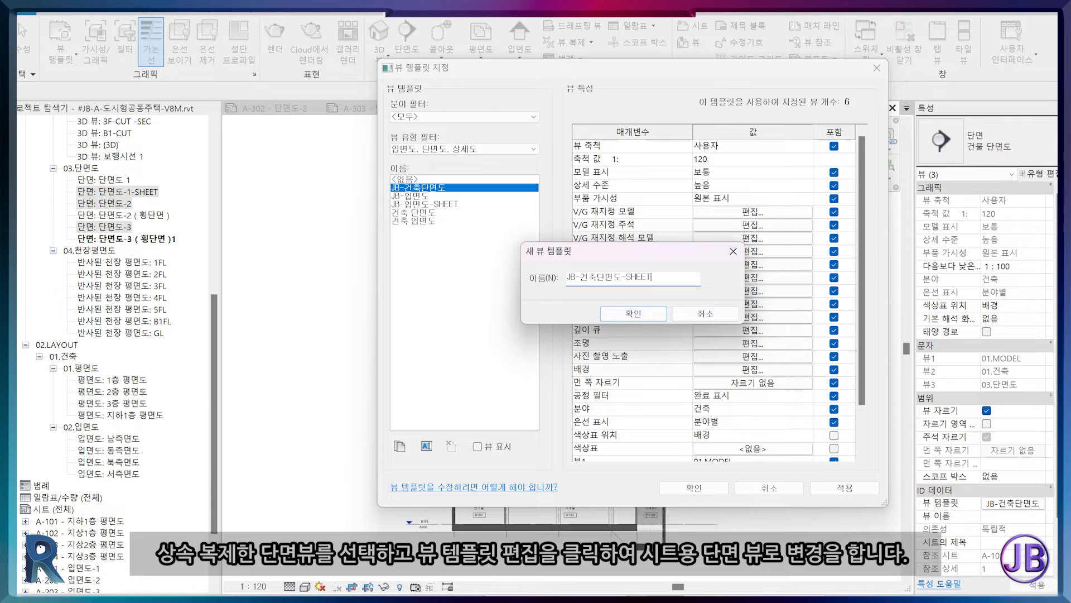
key(Return)
Set 뷰1 to 02.LAYOUT in the JB-건축단면도-SHEET template and assign it to the three selected section views.
scroll(798, 429, down, 2)
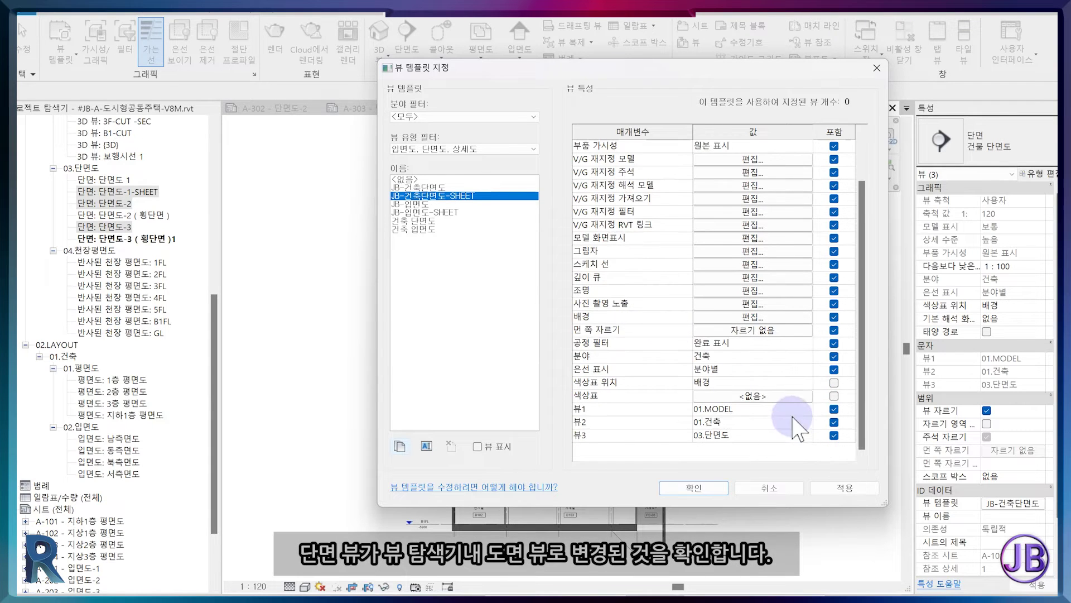
click(809, 410)
click(742, 437)
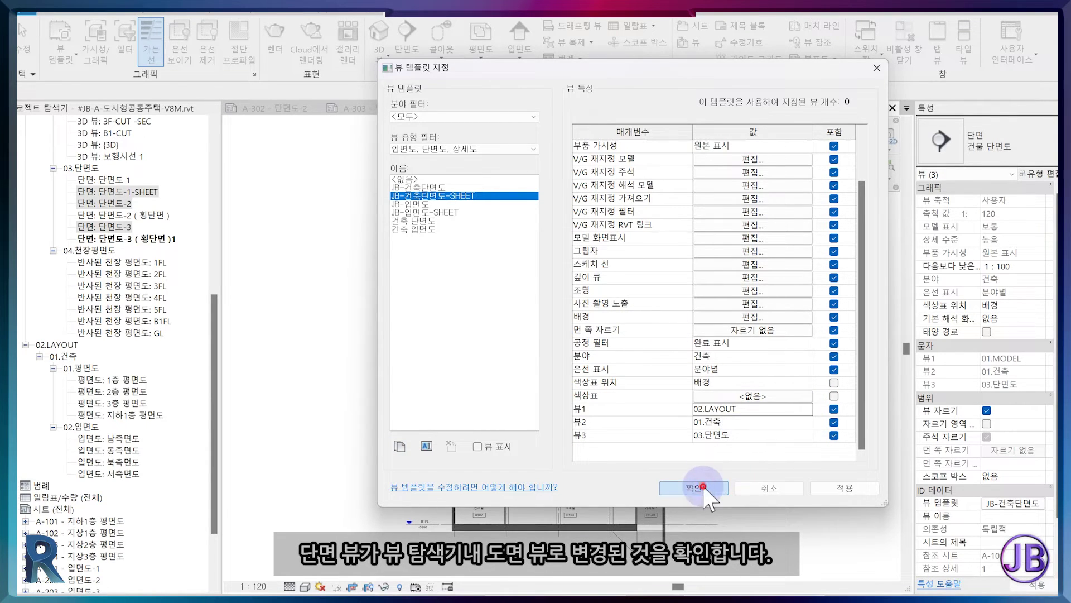
click(695, 488)
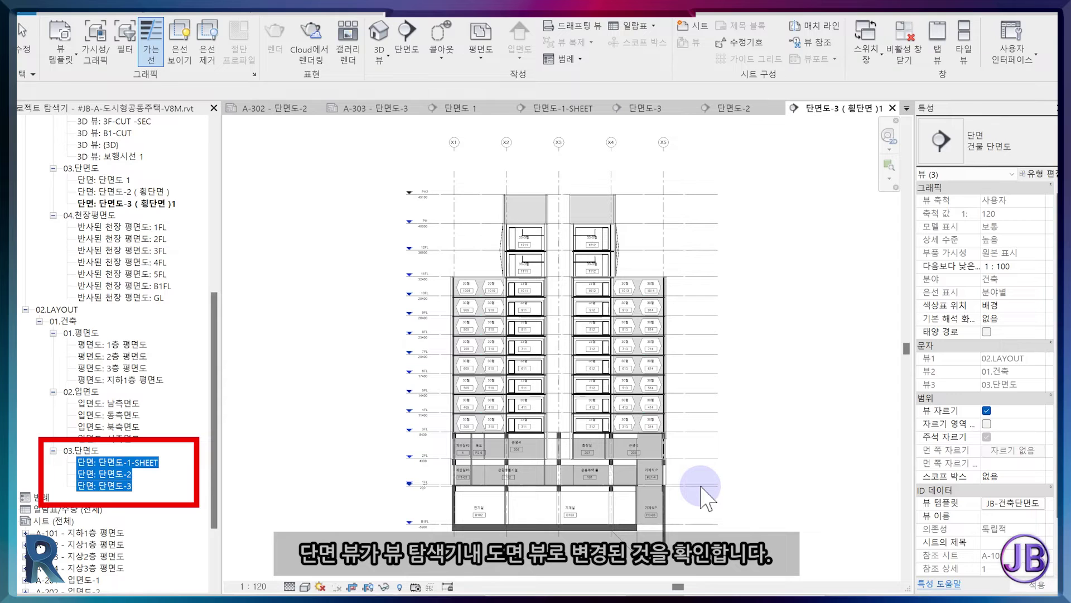
Open sheet A-301 and place the 단면도-1-SHEET section view in the middle of its drawing area.
scroll(162, 372, down, 3)
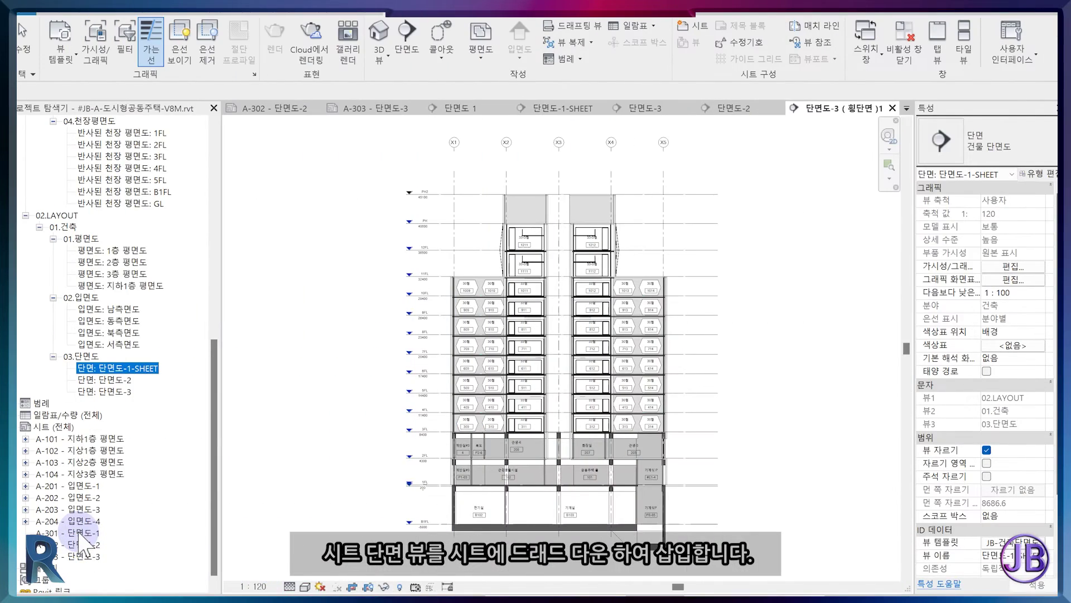
double_click(81, 533)
drag(124, 367, 173, 366)
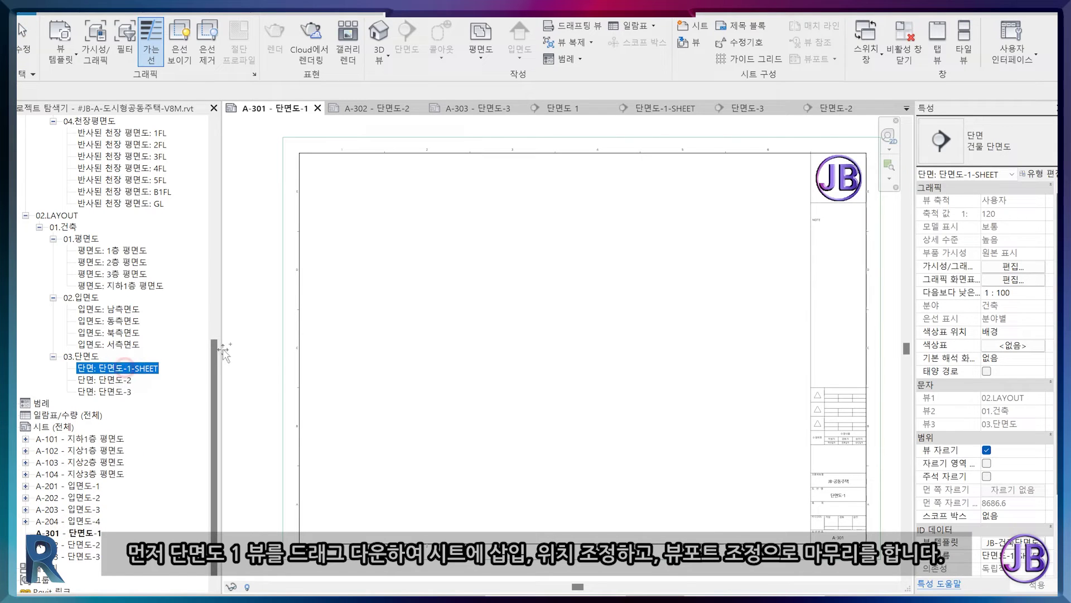
drag(483, 374, 563, 348)
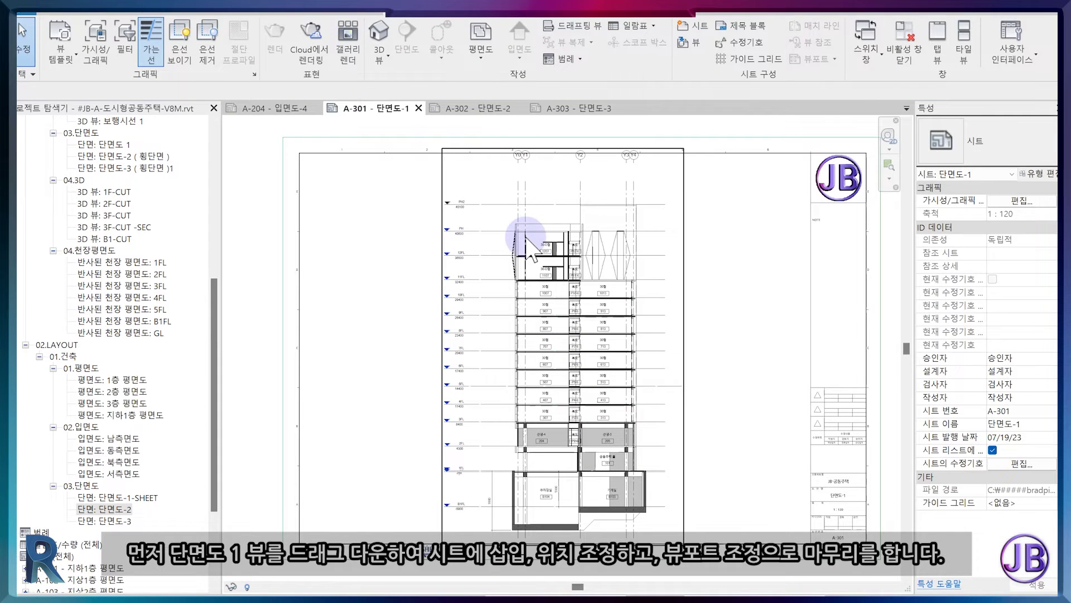
Nudge the section viewport on sheet A-301 slightly down and move its title to the section's lower right.
click(526, 238)
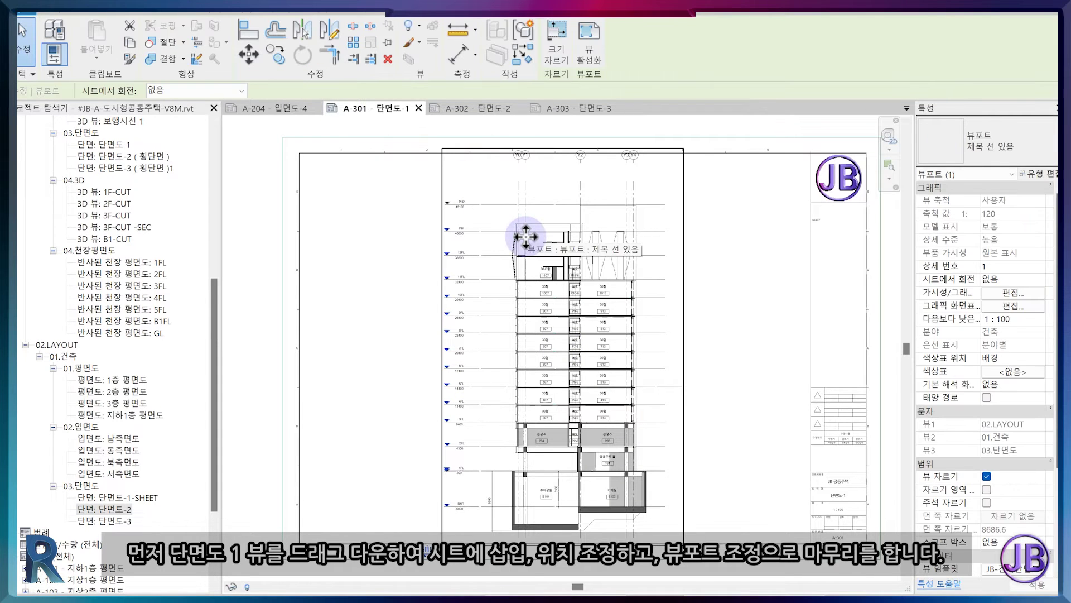
key(Down)
key(Down)
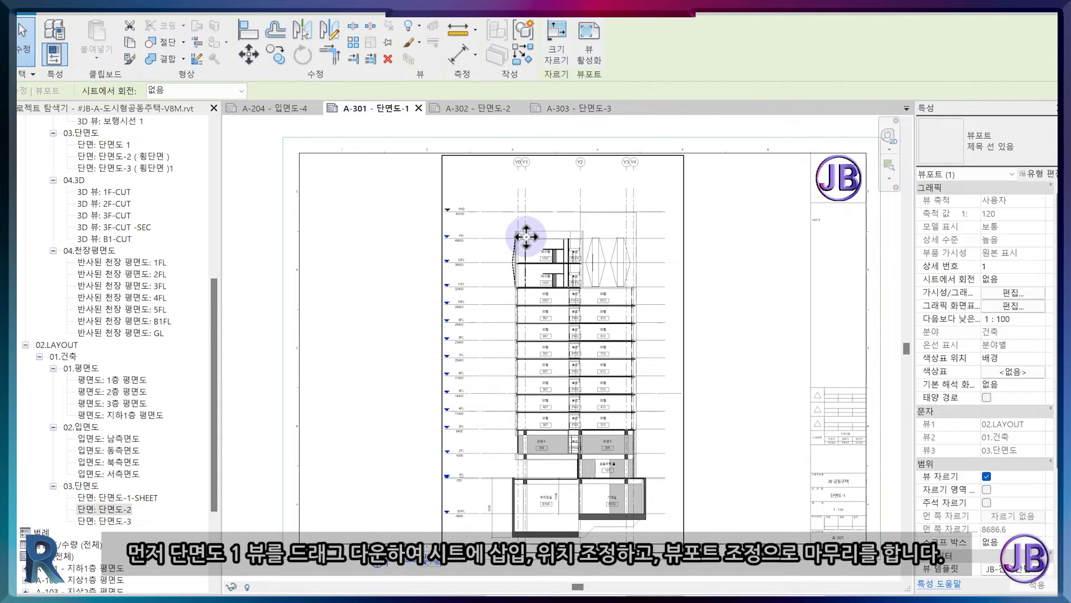
key(Up)
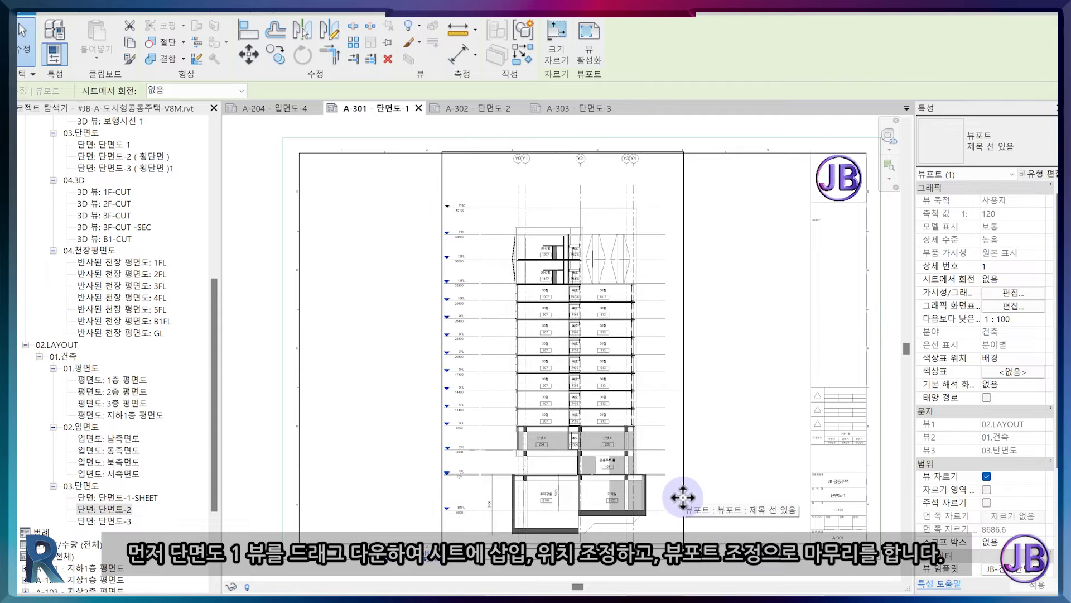
click(393, 498)
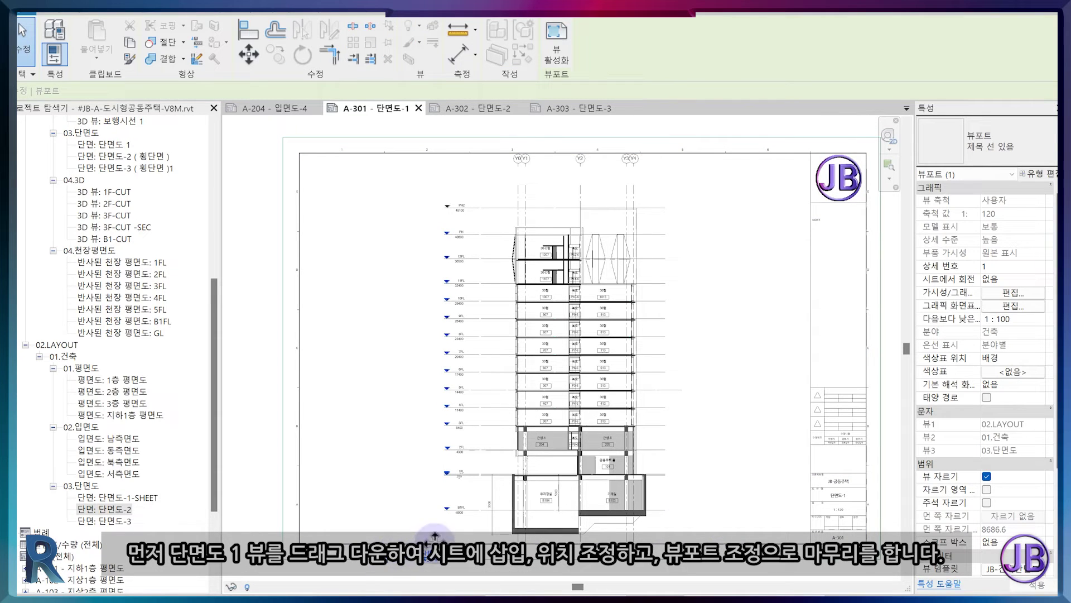
click(668, 529)
key(Escape)
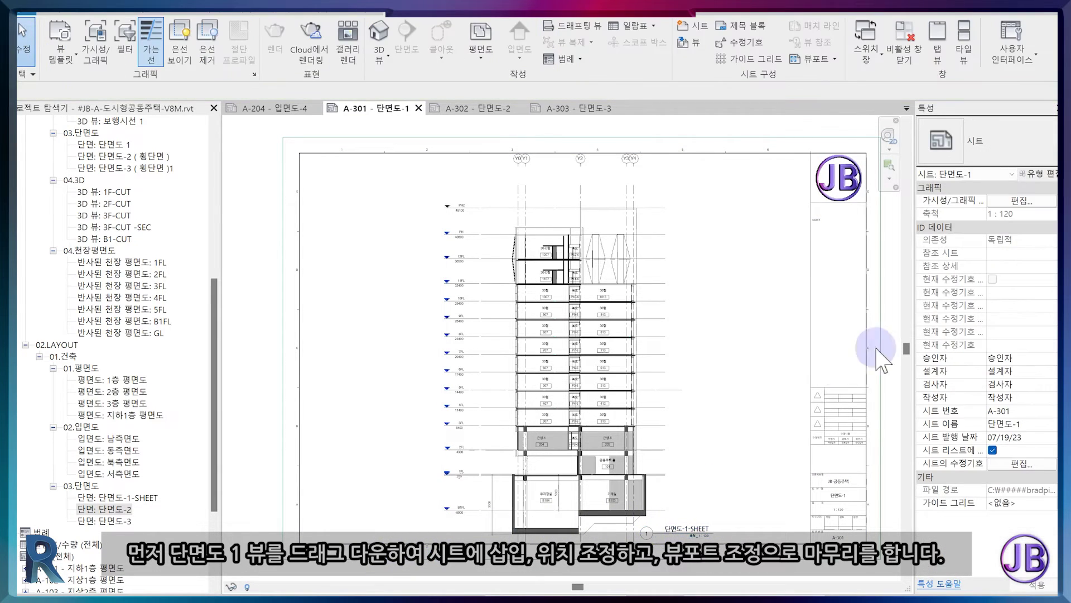
Place the 단면도-2 section view on sheet A-302 and the 단면도-3 section view on sheet A-303.
click(490, 109)
drag(142, 510, 561, 351)
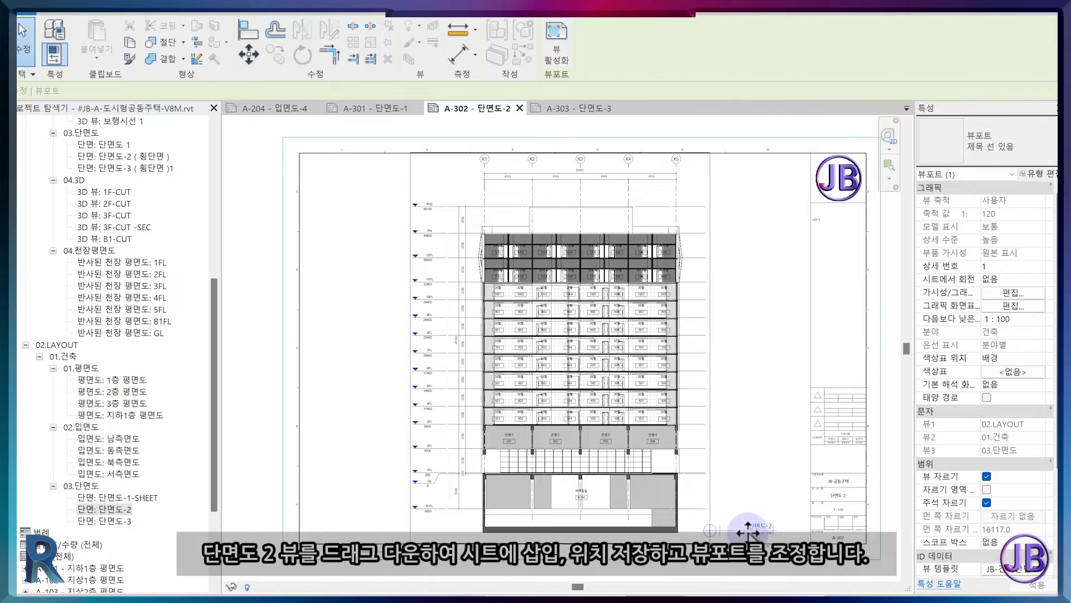
click(574, 112)
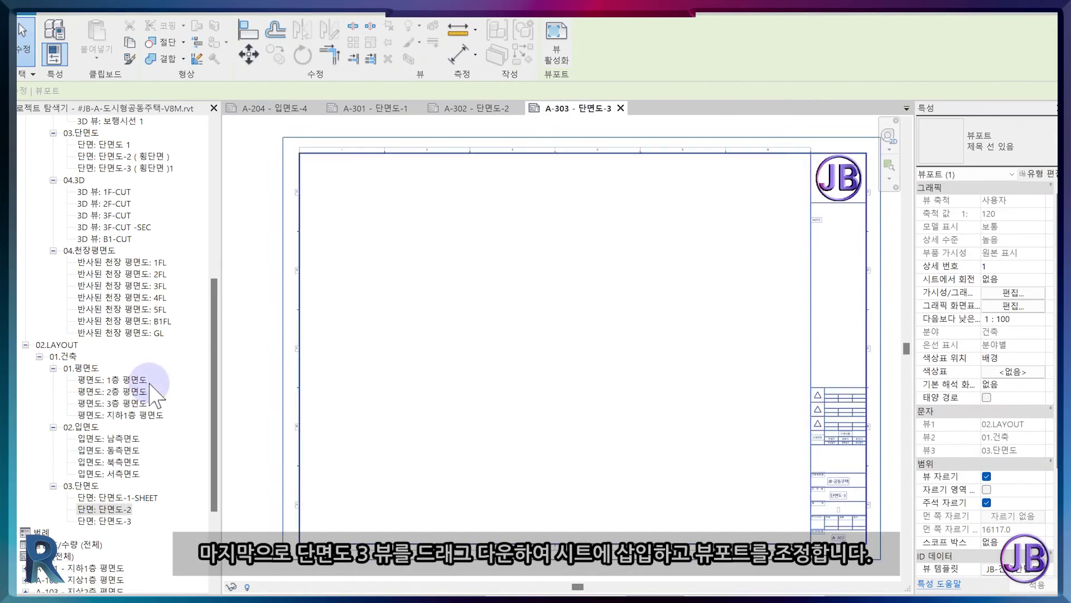
click(114, 521)
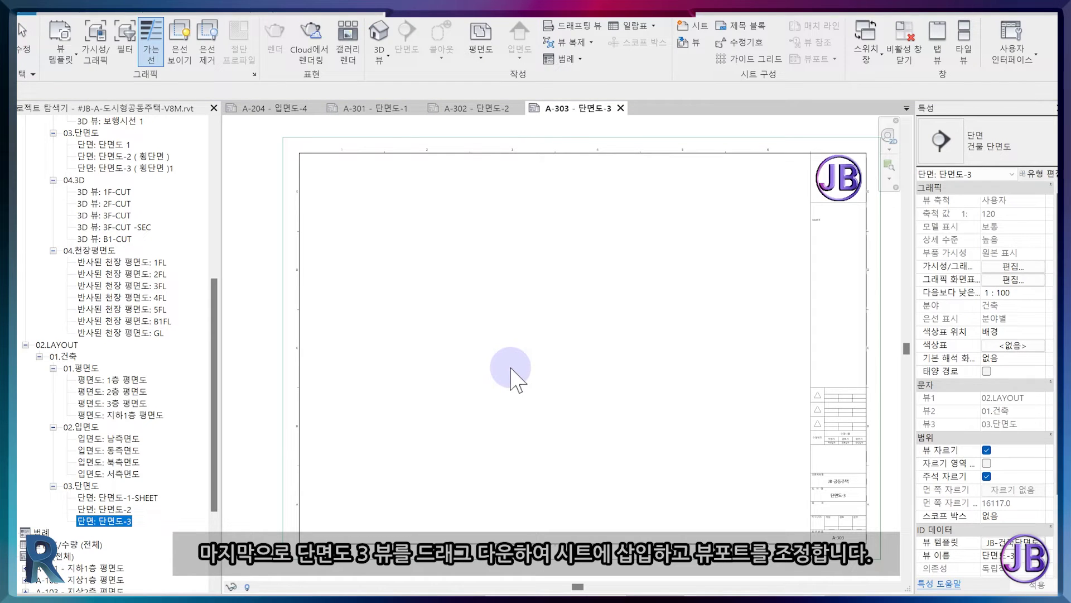
click(569, 354)
drag(566, 353, 564, 350)
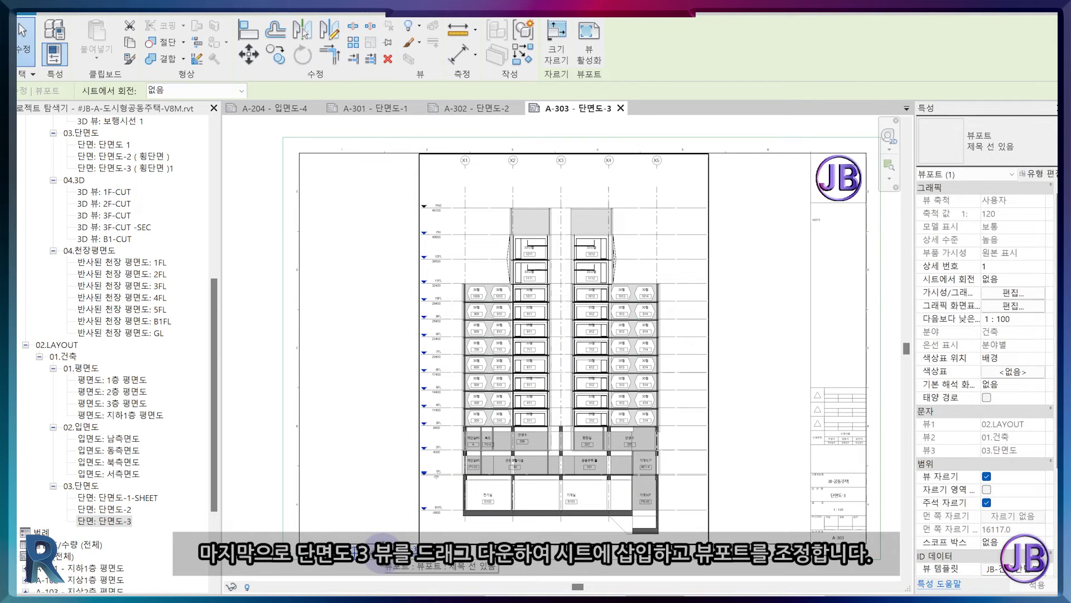
Move the 단면도-3 viewport title to the lower right of the section drawing on sheet A-303.
drag(379, 553, 717, 527)
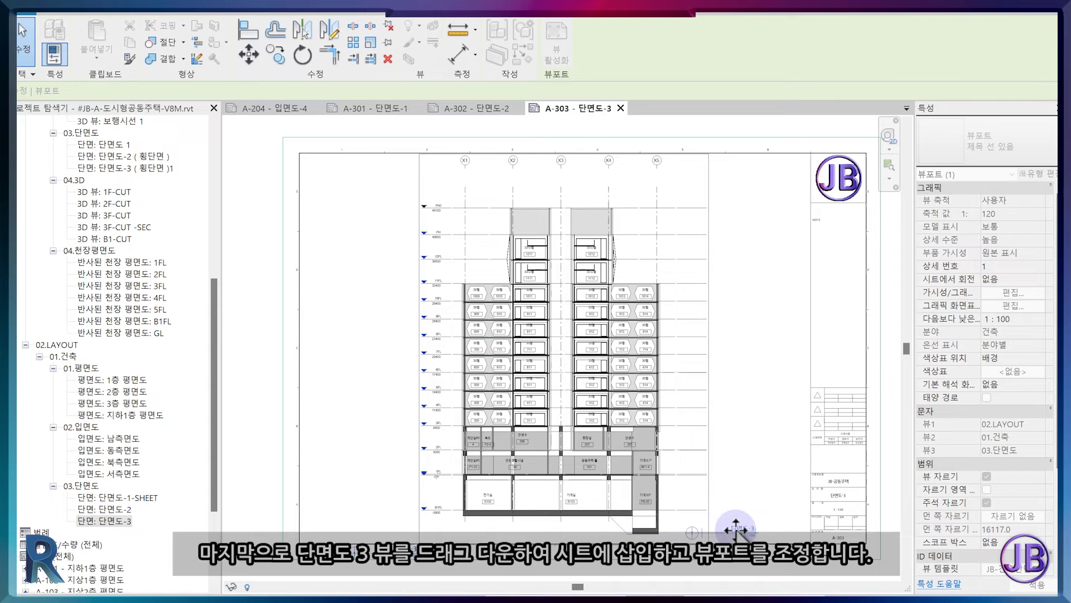
key(Escape)
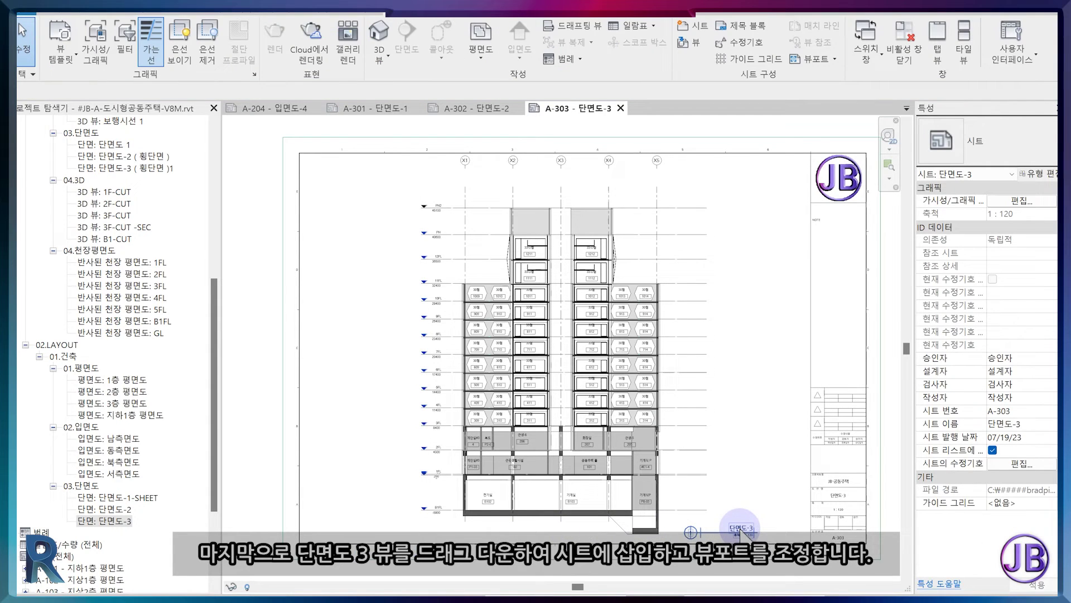
click(247, 299)
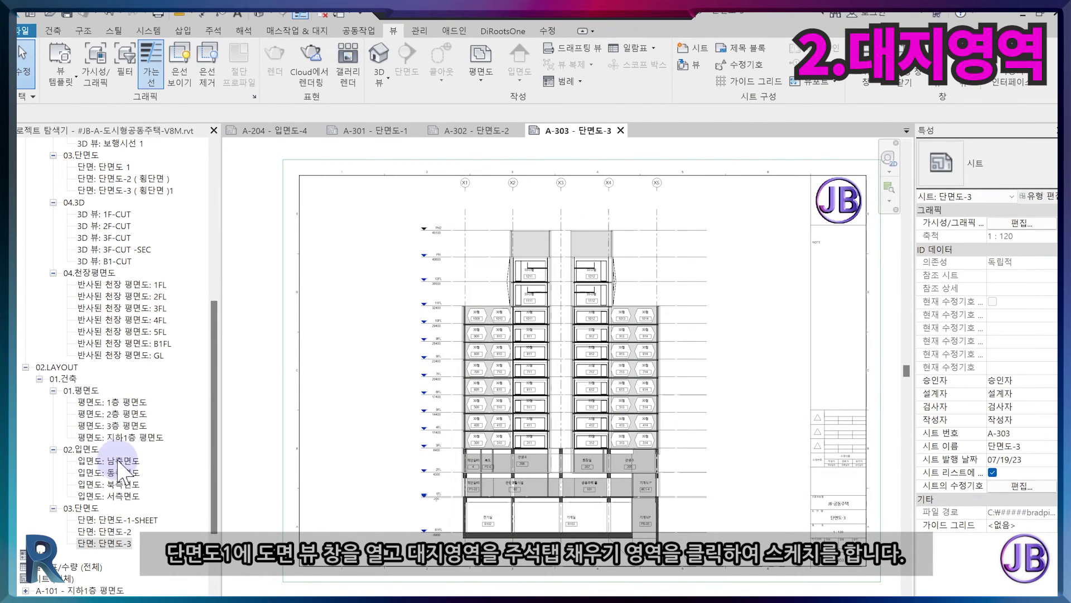
Start a filled region in the 단면도-1-SHEET view and duplicate its 입면-대지 type as 단면-대지.
double_click(116, 520)
middle_drag(445, 565, 364, 479)
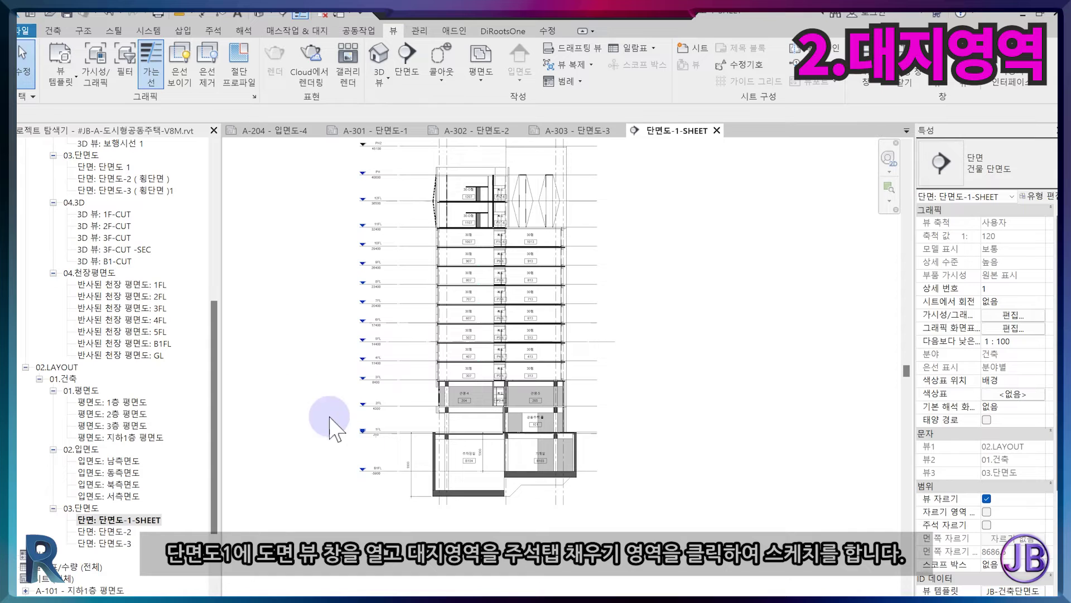
click(213, 31)
click(279, 59)
click(294, 92)
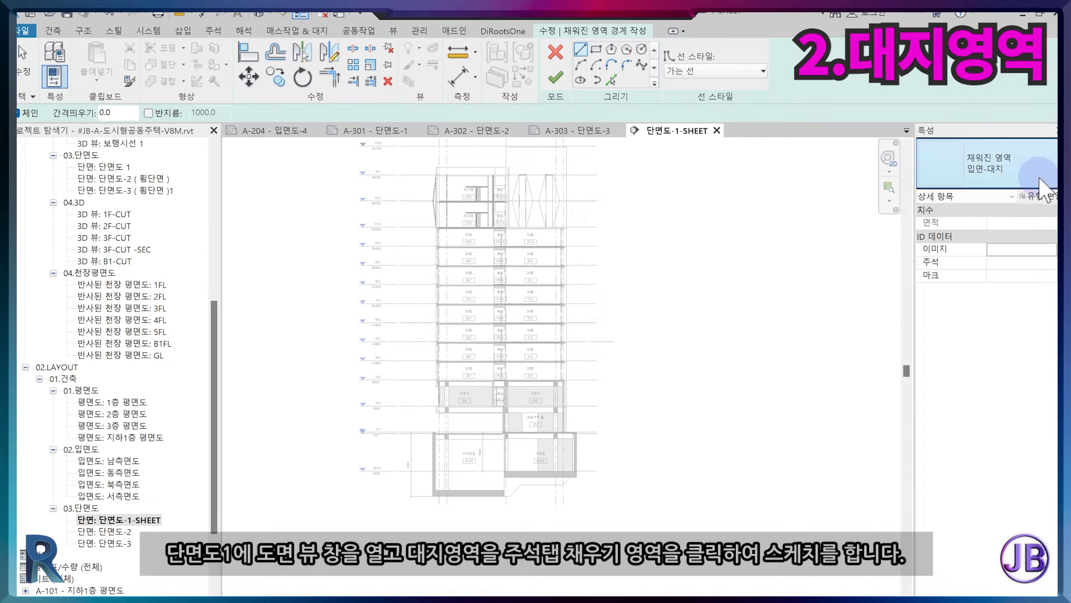
click(1048, 196)
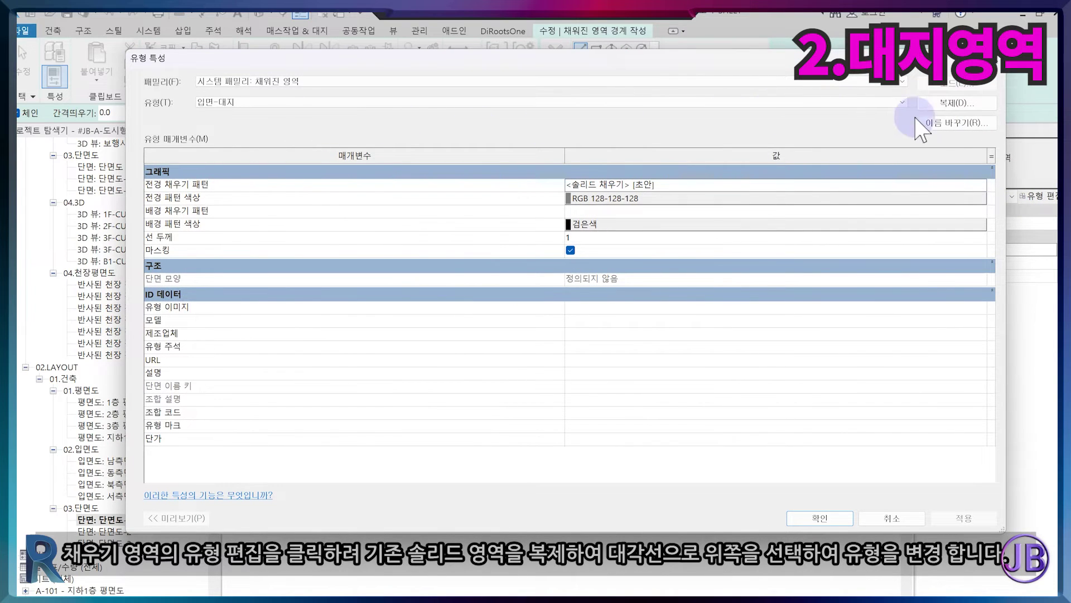
click(943, 104)
click(517, 286)
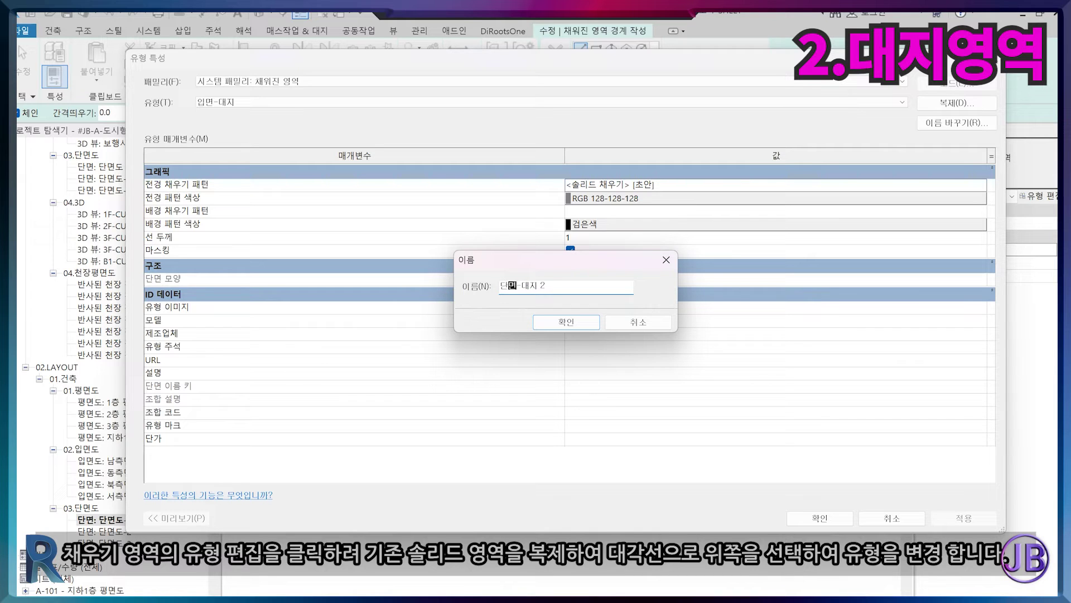
key(Return)
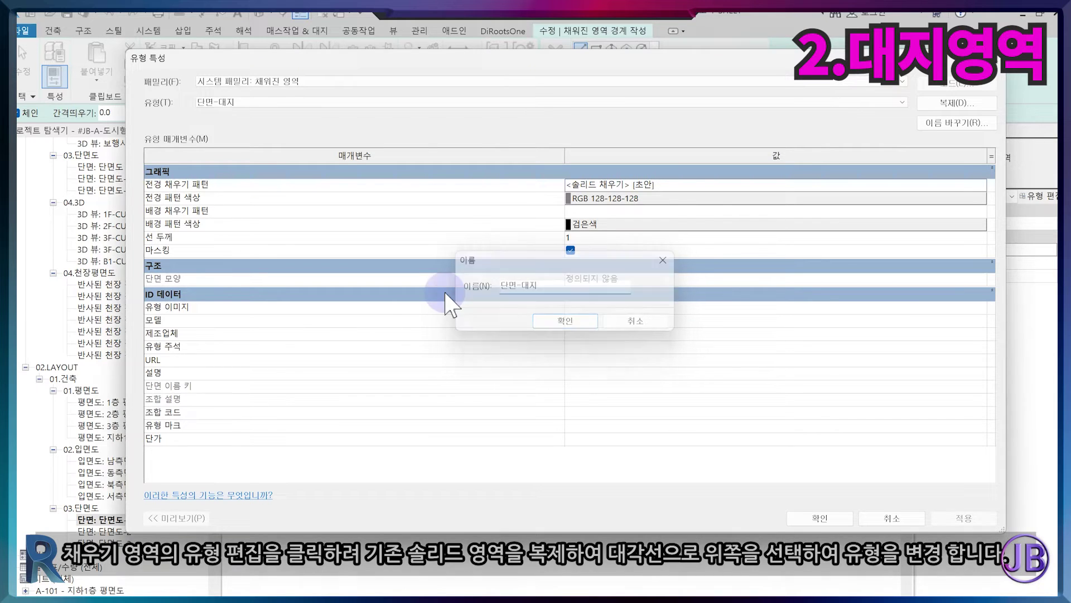
Set the foreground fill pattern of the 단면-대지 filled region type to 대각선으로 위쪽 1.5mm.
click(699, 185)
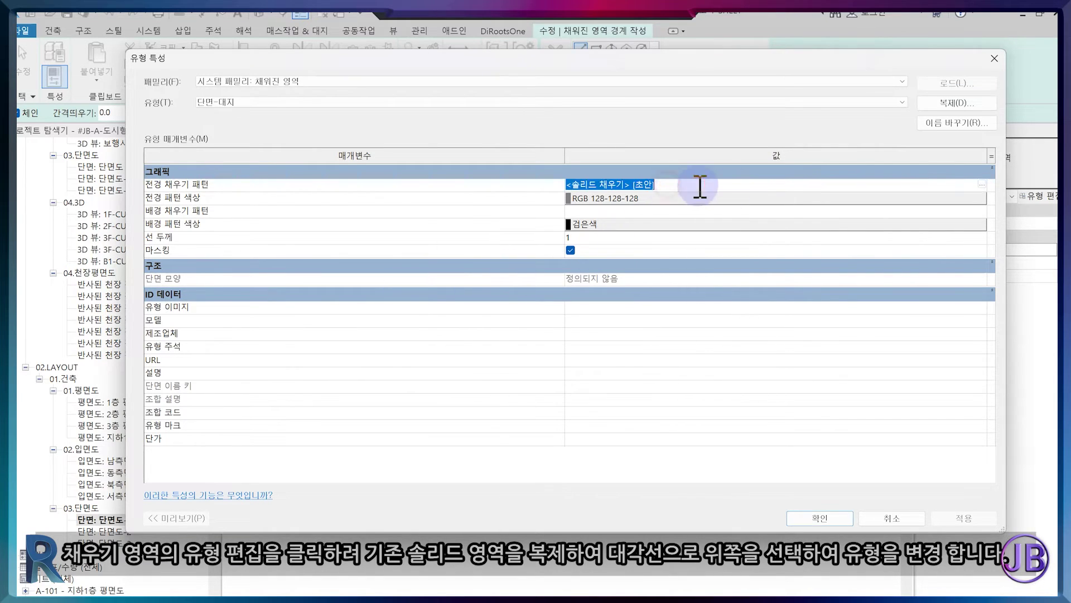
click(982, 185)
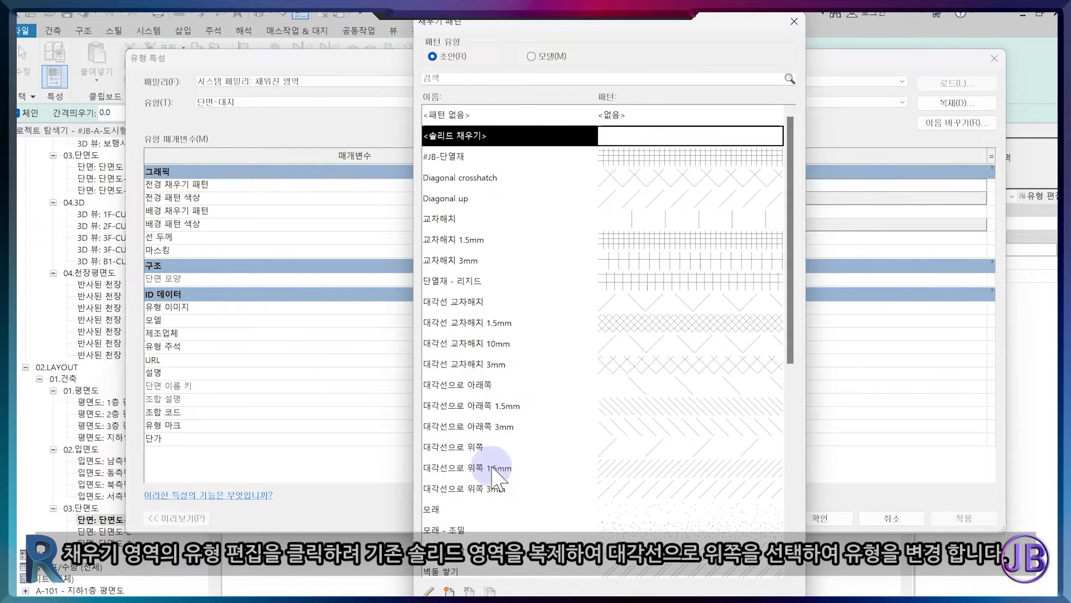
click(499, 469)
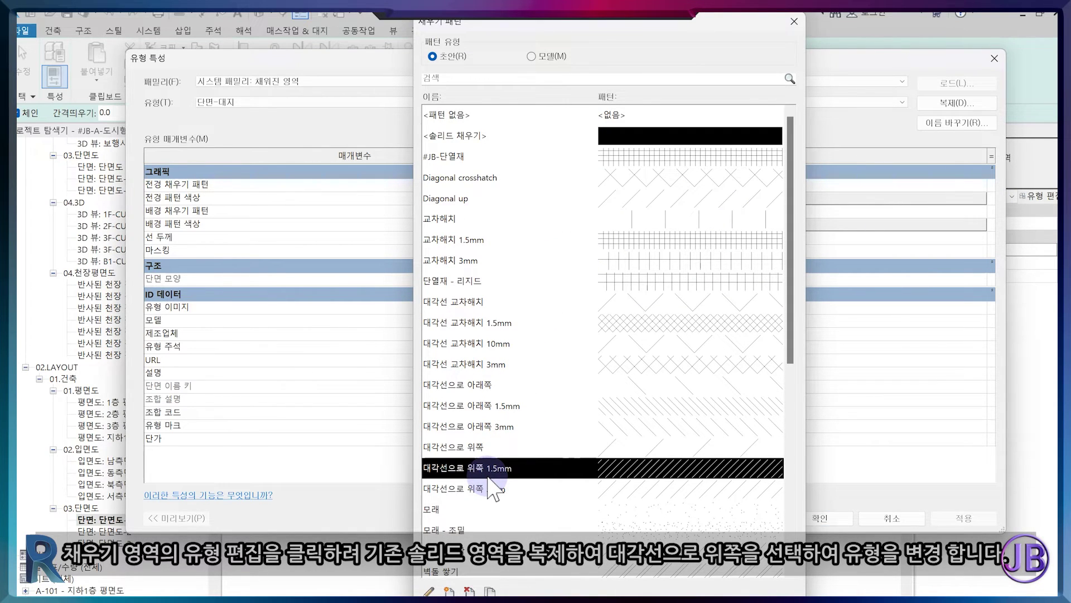
double_click(489, 475)
click(821, 518)
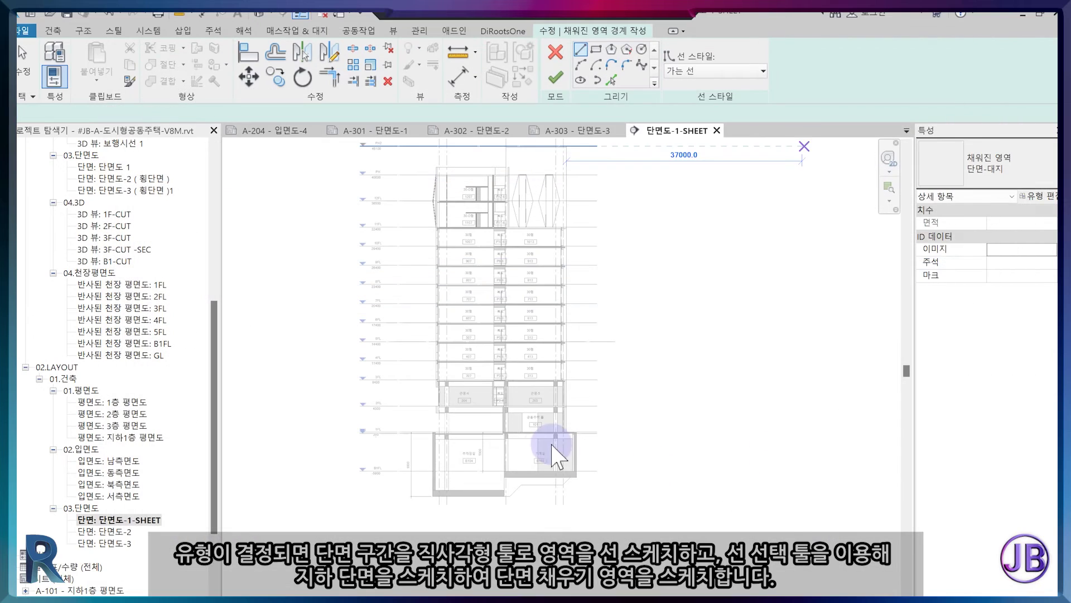
Sketch a rectangular region boundary around the basement, from the ground line down, about 11100 mm high.
click(596, 49)
scroll(424, 440, up, 5)
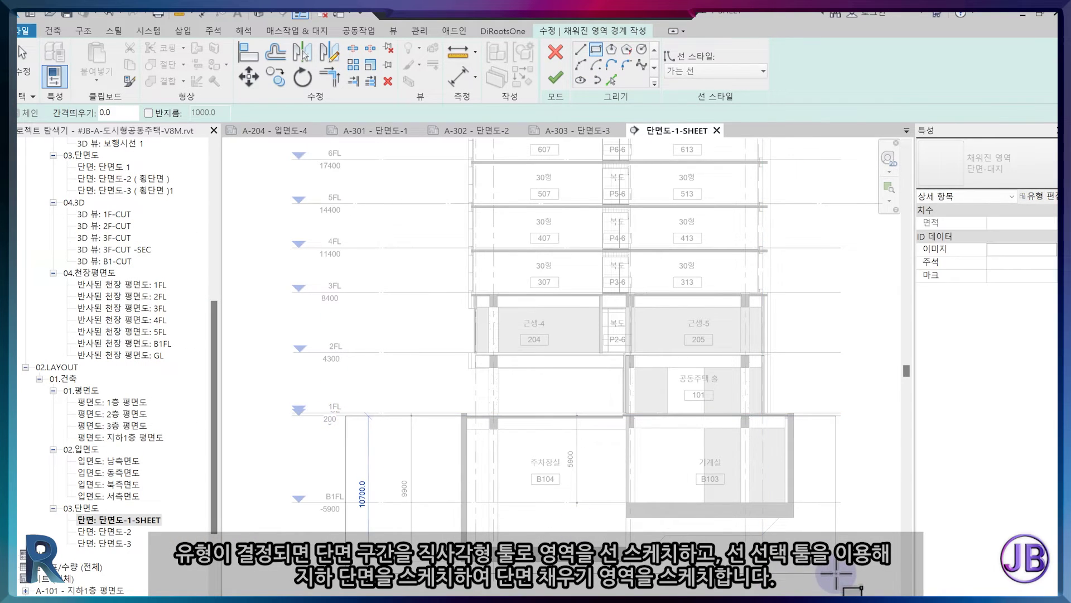
key(Escape)
key(Escape)
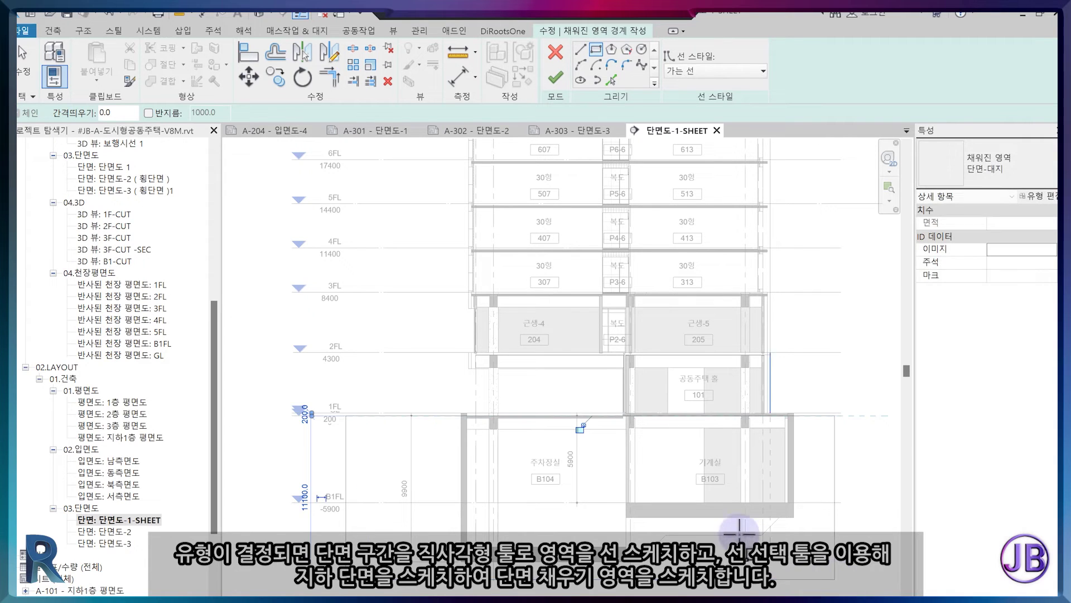
Add region boundary lines picked from the basement's outer walls, slab undersides and sloped edge using Pick Lines.
click(612, 80)
click(797, 455)
scroll(614, 550, up, 3)
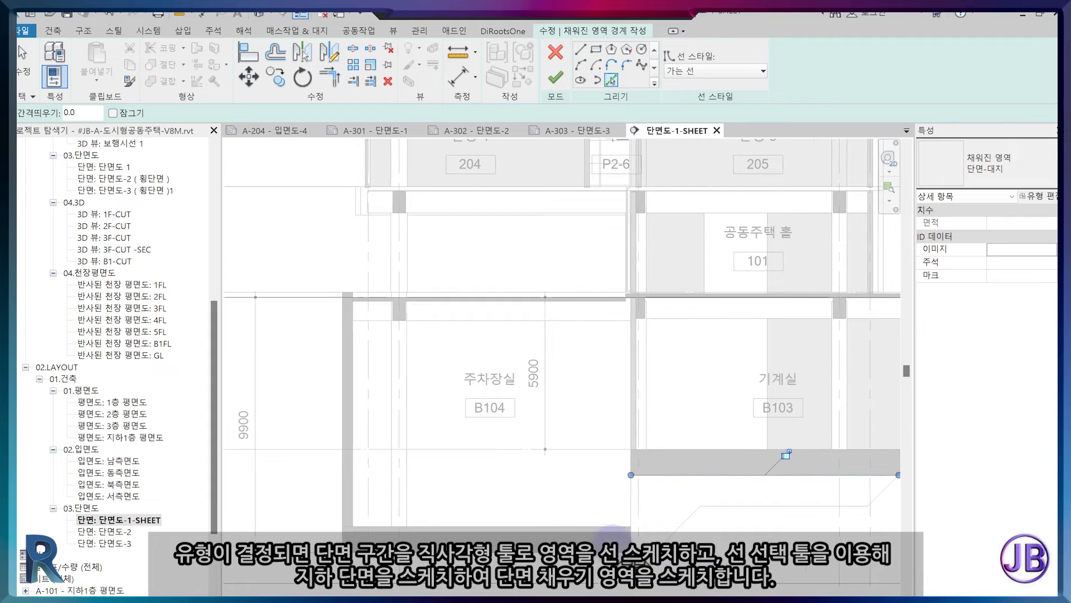
scroll(784, 454, up, 2)
click(773, 442)
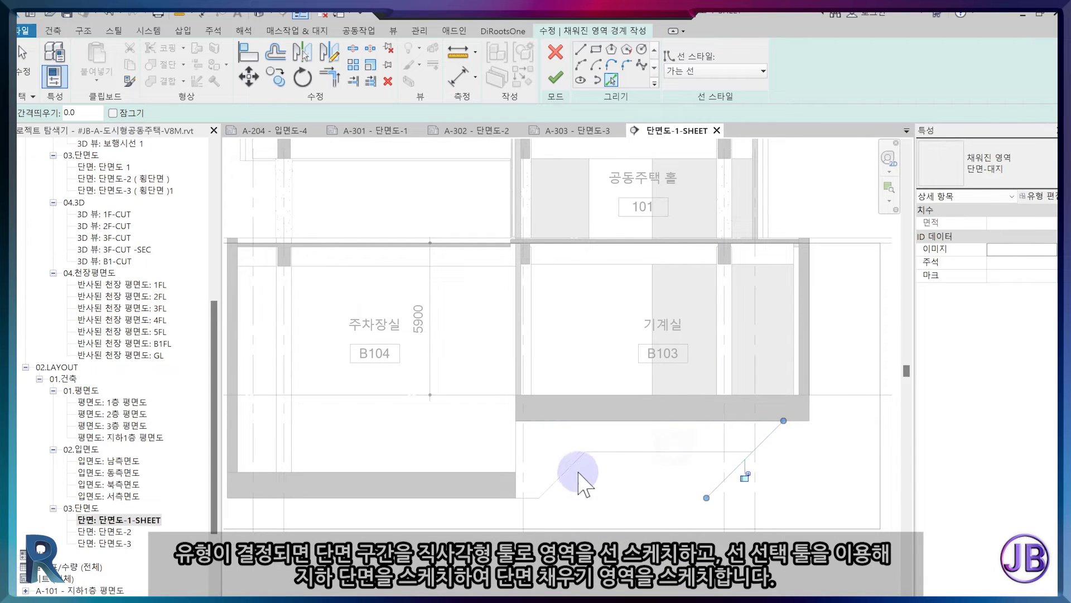
click(452, 498)
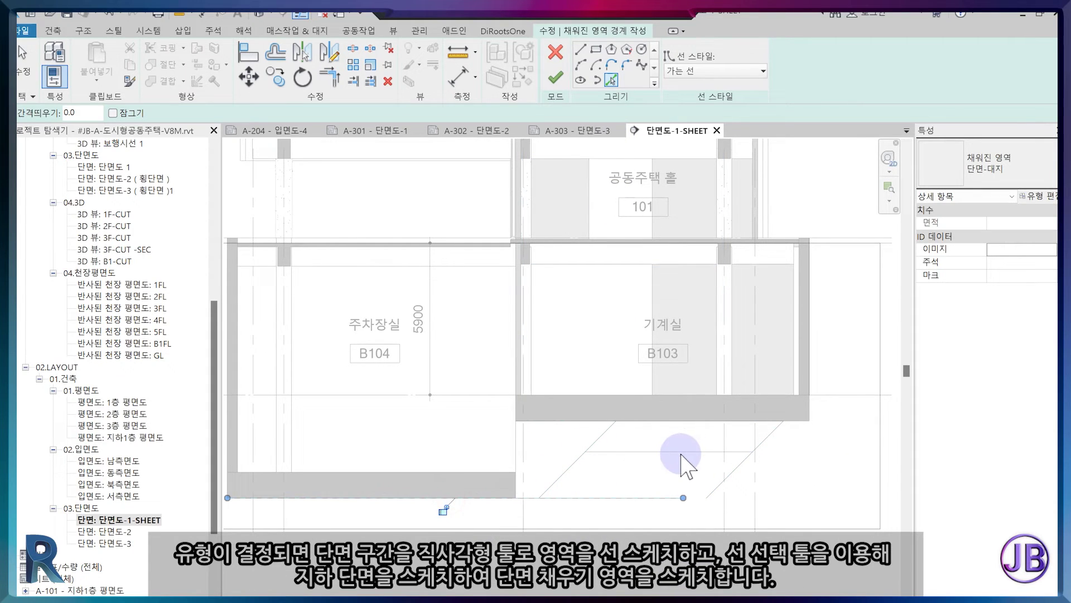
scroll(579, 503, down, 2)
click(312, 371)
key(Escape)
middle_drag(420, 488, 477, 491)
key(Escape)
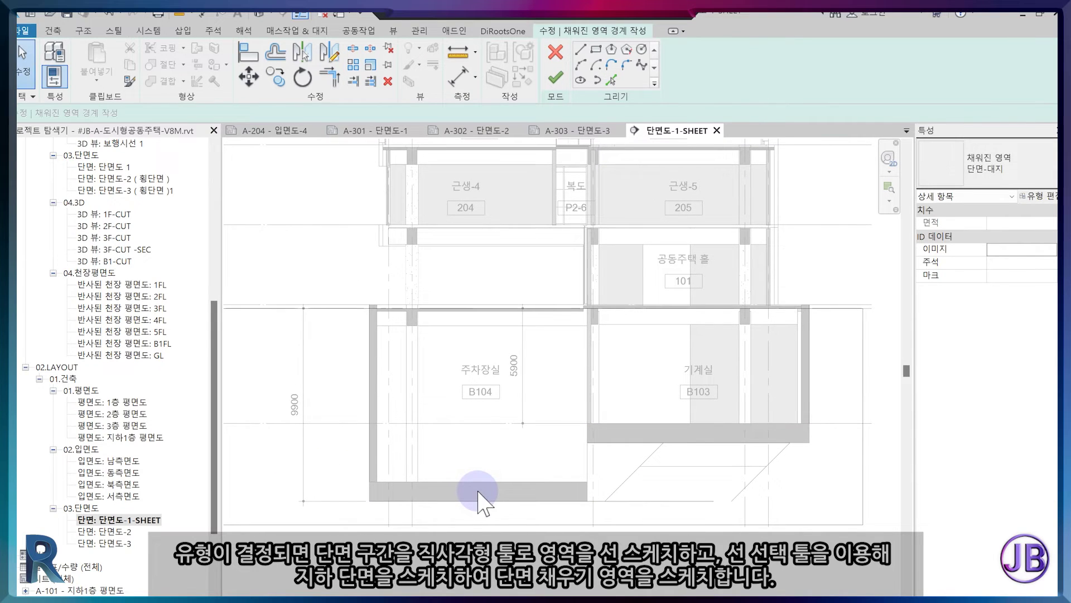
Trim the boundary lines into corners along the ground line, 기계실's outer wall and slab underside, the sloped edge and the lower slab underside.
click(616, 309)
key(t)
key(r)
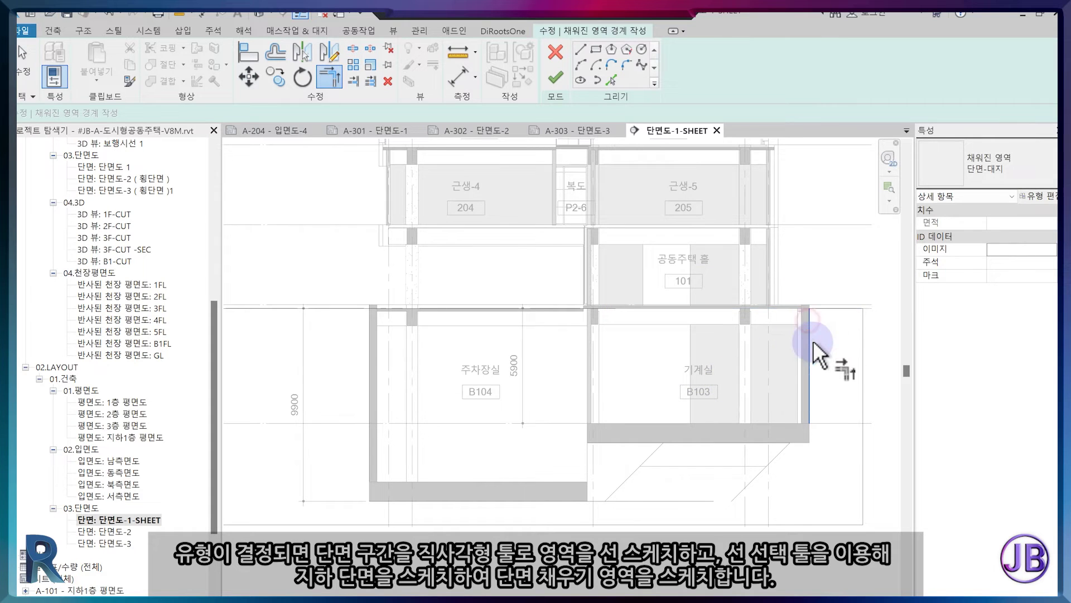
click(792, 439)
scroll(801, 438, up, 2)
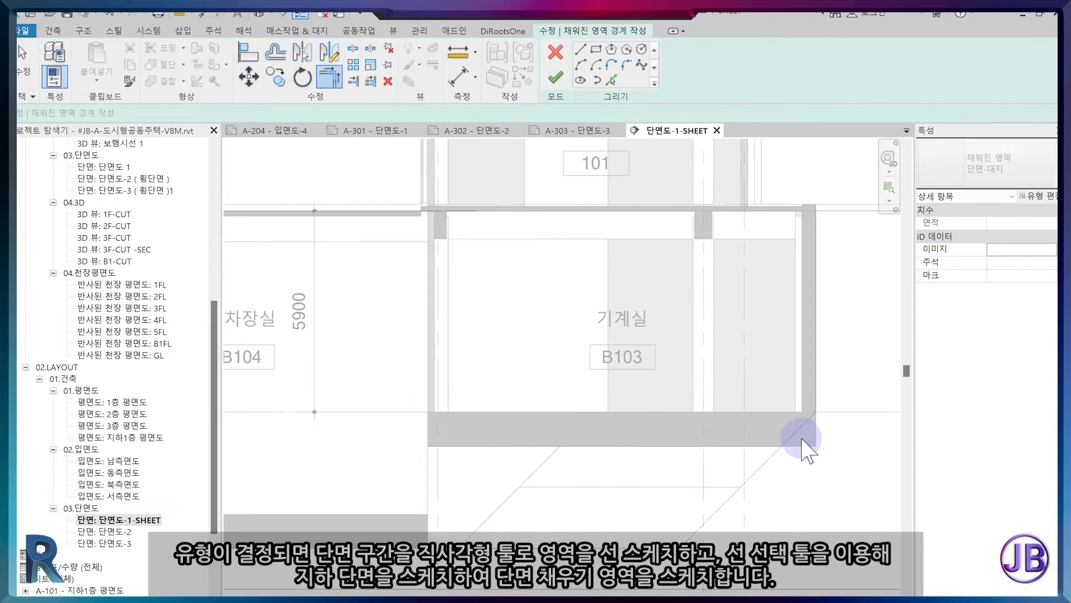
key(Escape)
click(798, 425)
key(Delete)
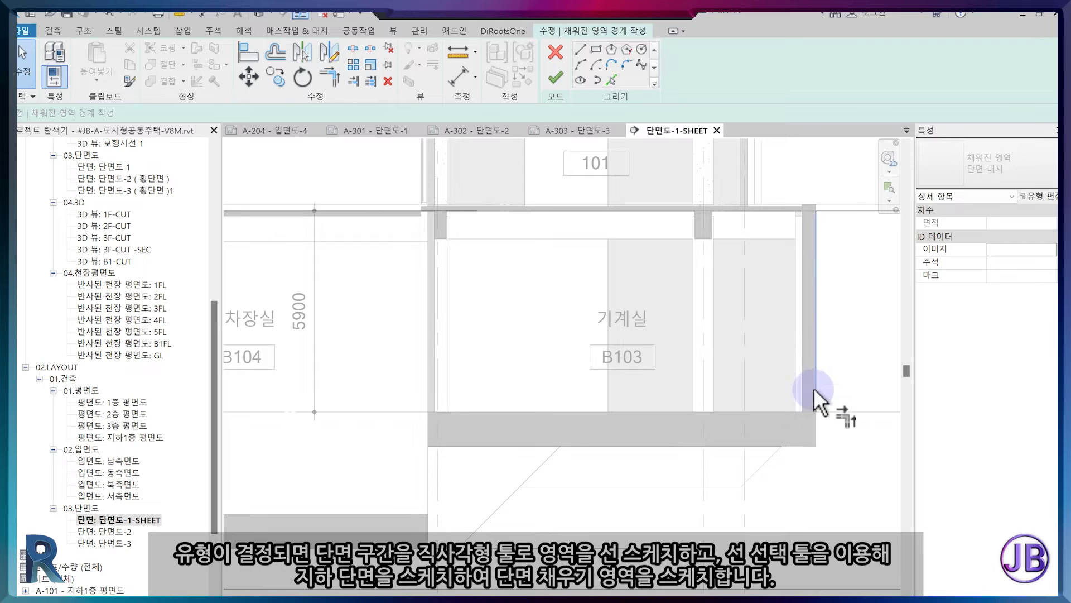
click(765, 447)
click(607, 440)
click(473, 511)
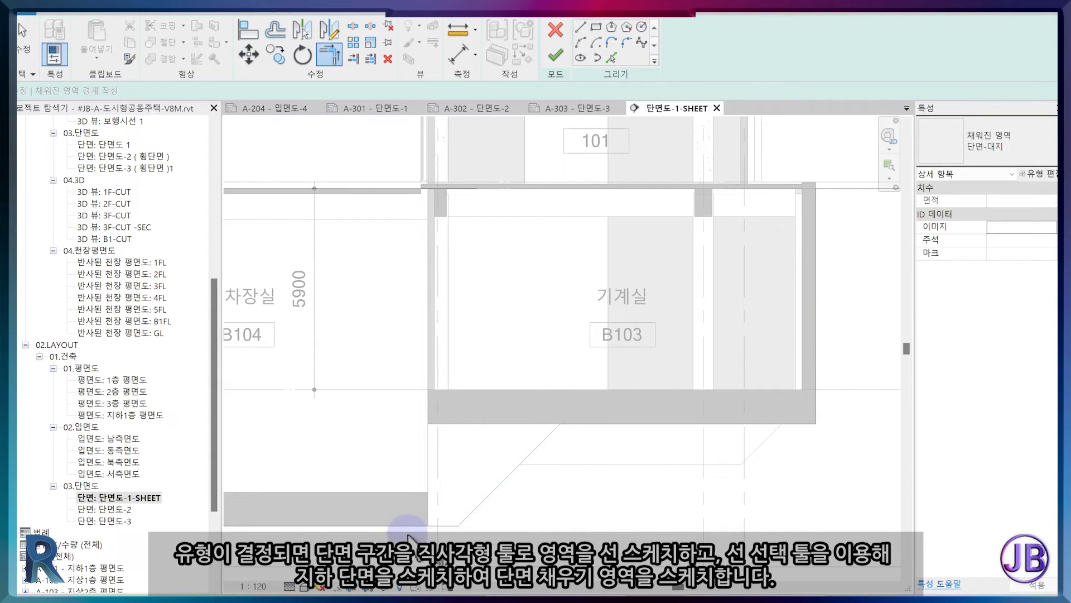
Trim the ground line against 주차장실's outer wall line and try to finish the region sketch.
middle_drag(364, 540, 607, 510)
scroll(610, 512, down, 1)
middle_drag(324, 512, 422, 514)
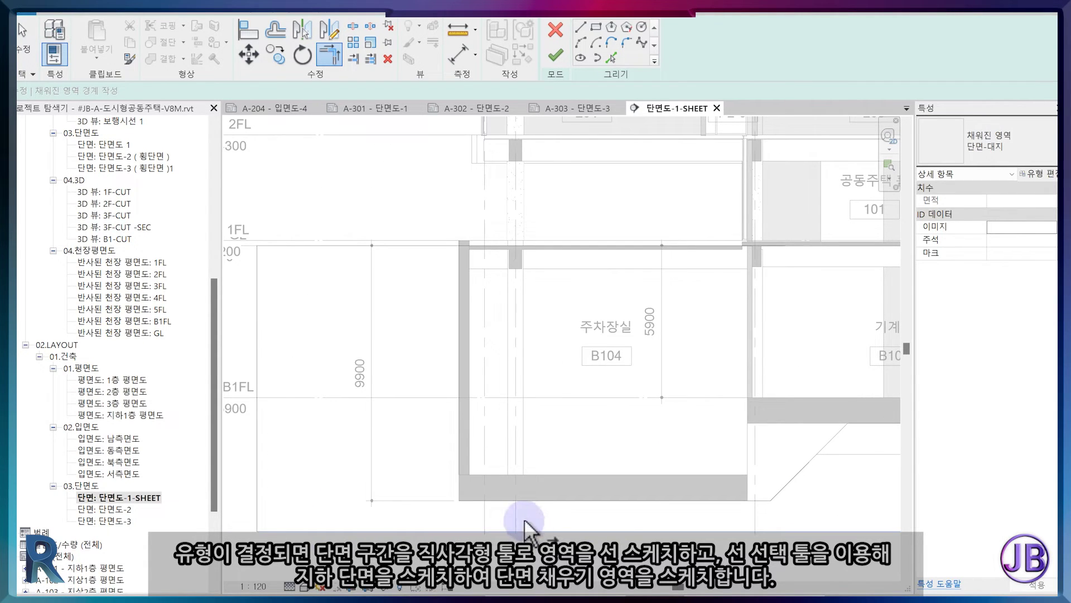
key(Escape)
click(457, 287)
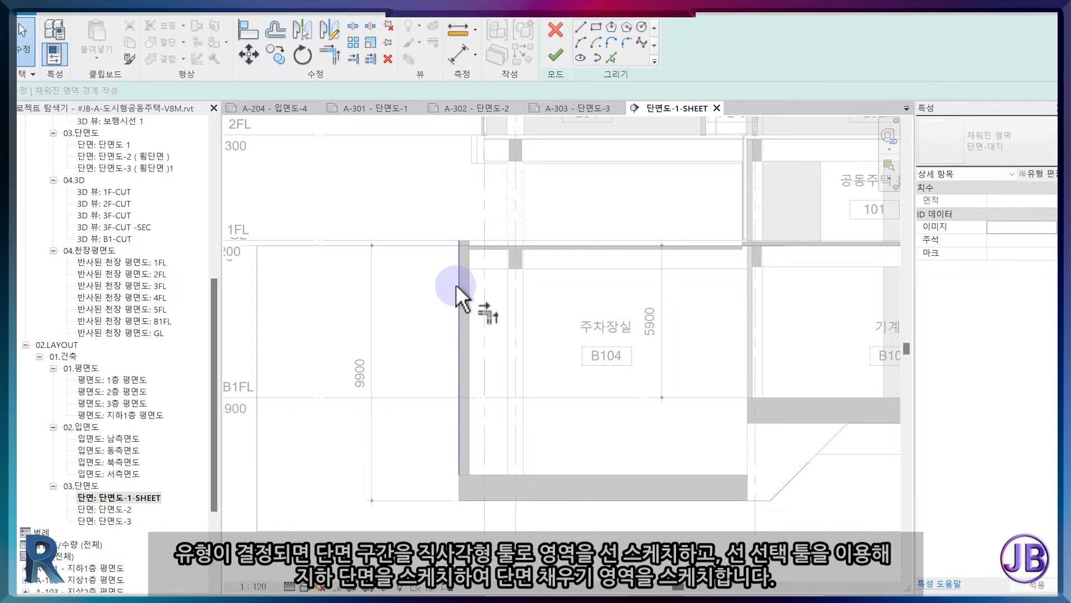
key(t)
key(r)
scroll(470, 339, down, 1)
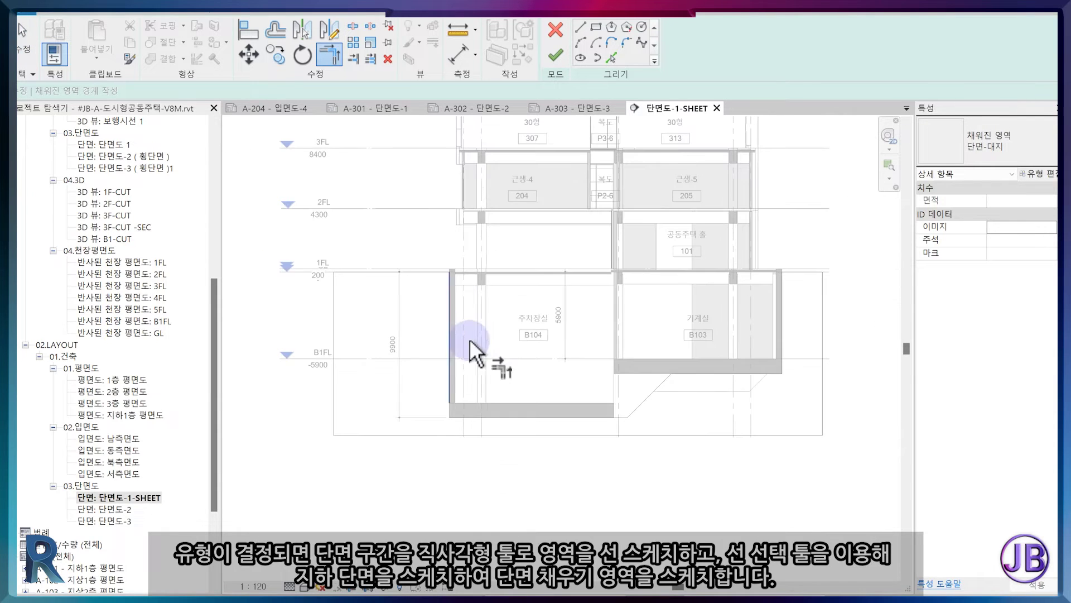
click(555, 54)
scroll(497, 340, up, 2)
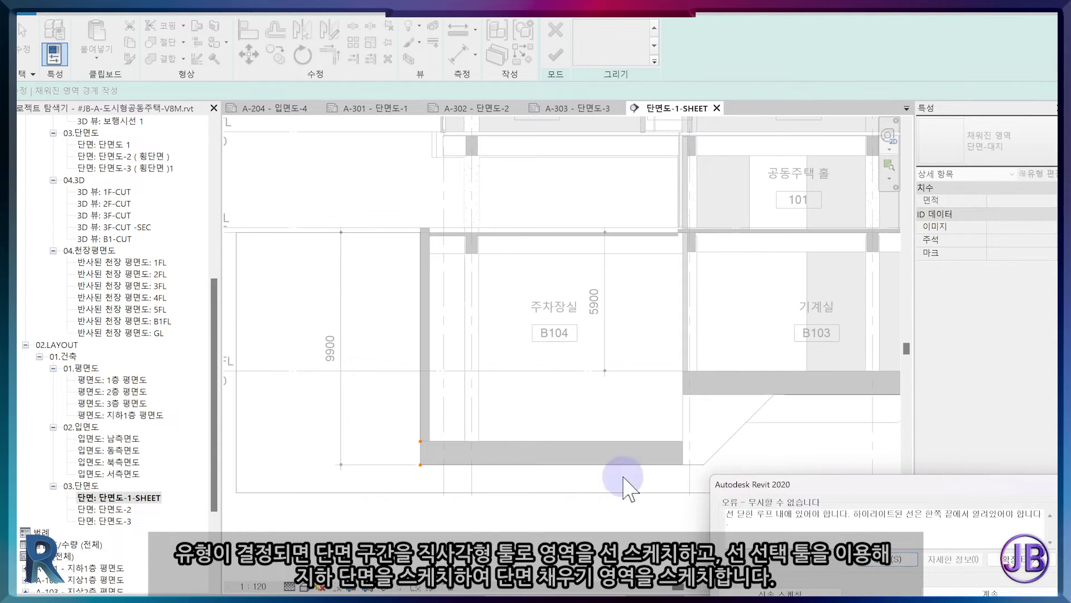
key(Escape)
Trim the outer wall line and slab underside line into a corner below 주차장실 and finish the filled region.
scroll(424, 455, up, 3)
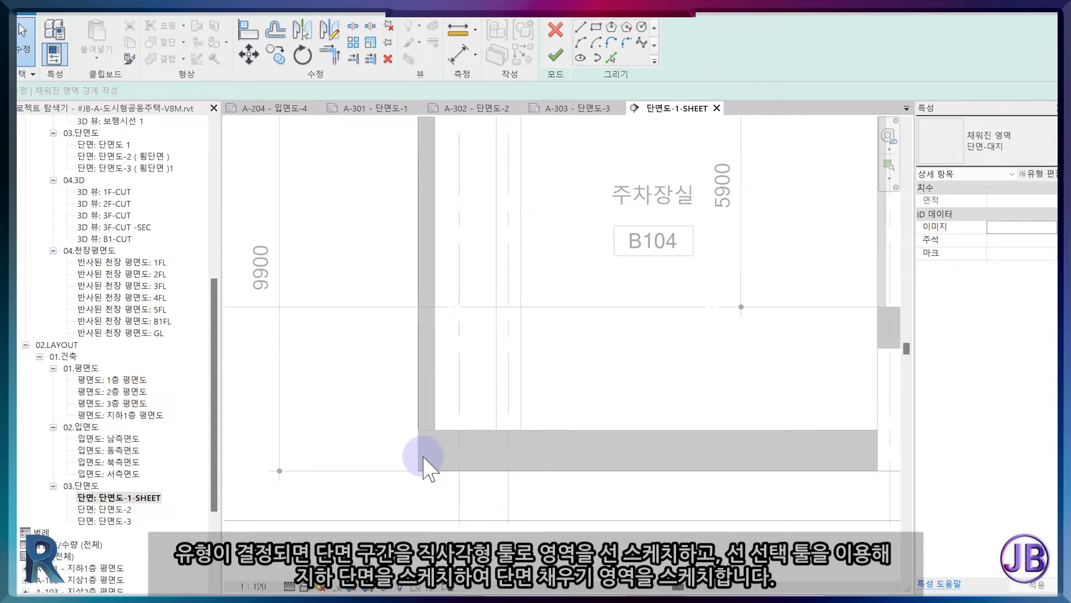
key(t)
key(r)
scroll(421, 438, down, 3)
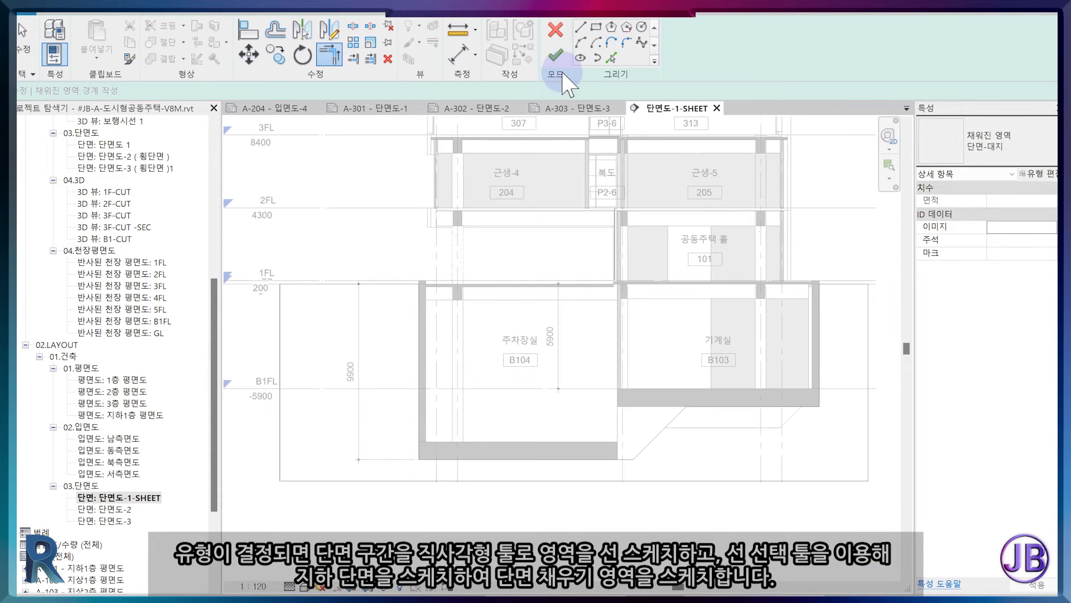
click(556, 56)
click(697, 480)
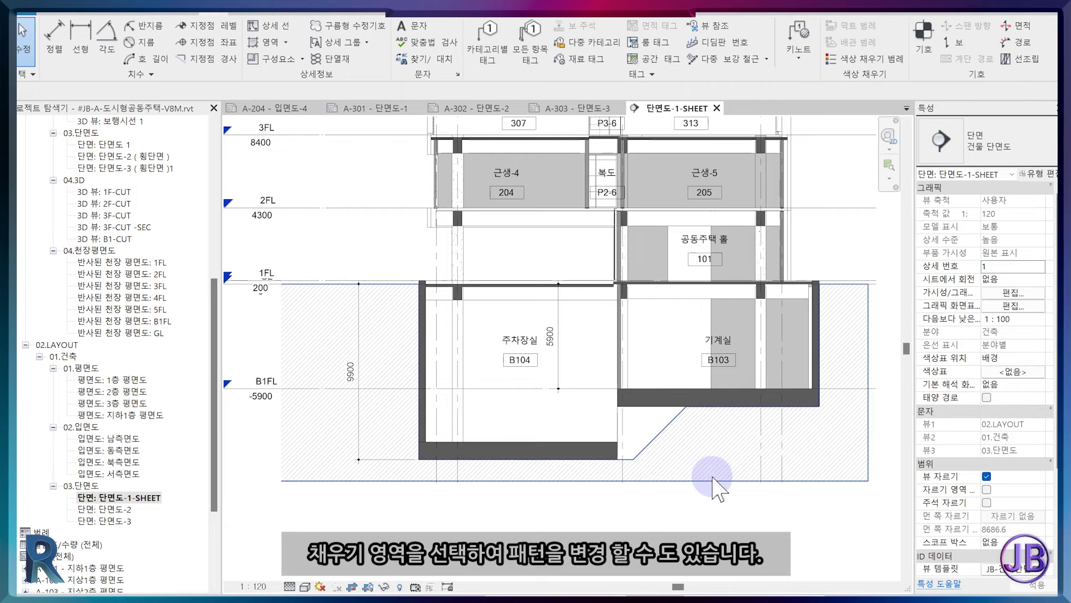
Duplicate the 단면-대지 type's 대각선으로 위쪽 1.5mm fill pattern as 대각선으로 위쪽 0.5mm with 0.5 mm line spacing.
click(715, 479)
click(1050, 174)
click(720, 162)
click(983, 162)
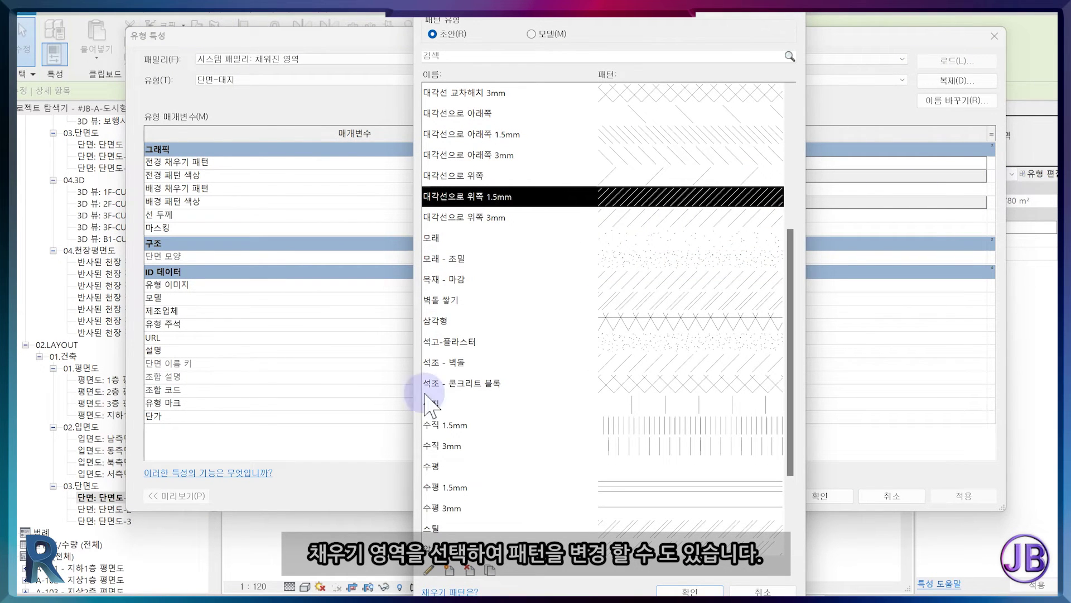
click(430, 571)
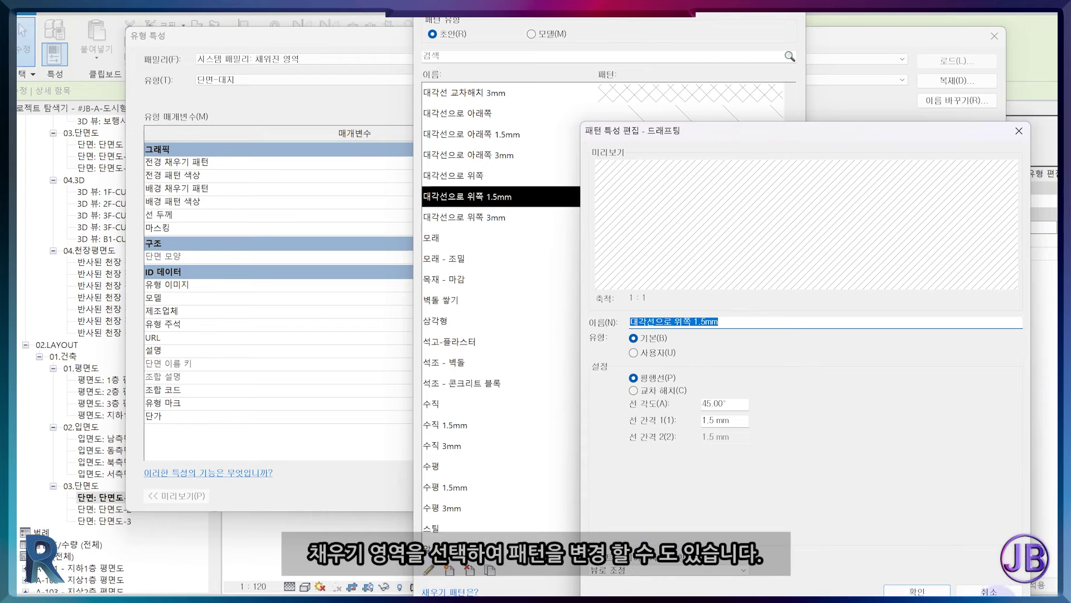
click(989, 590)
click(469, 569)
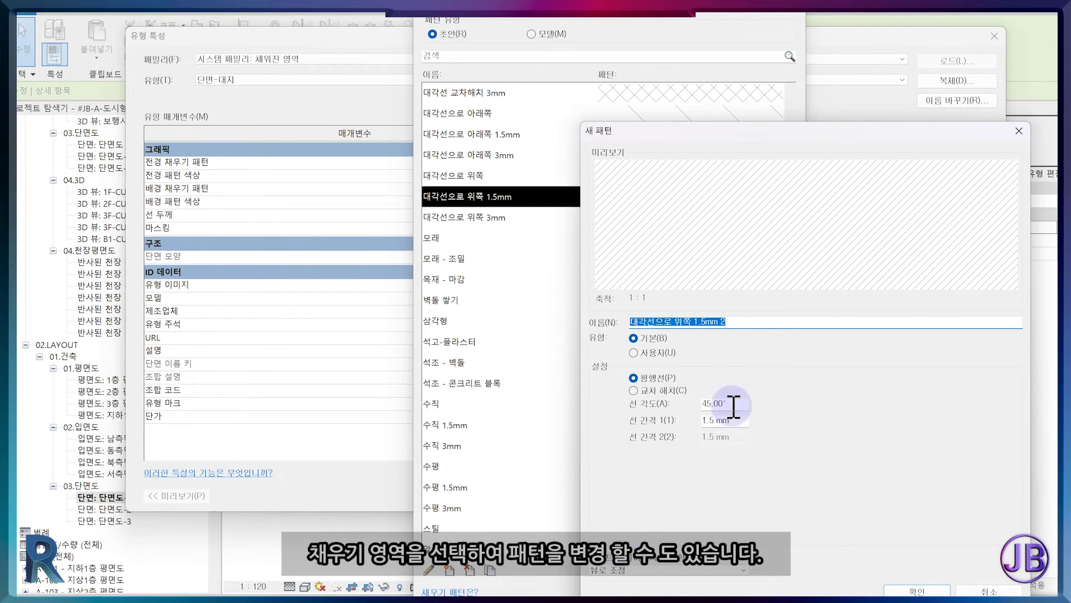
click(761, 322)
click(702, 323)
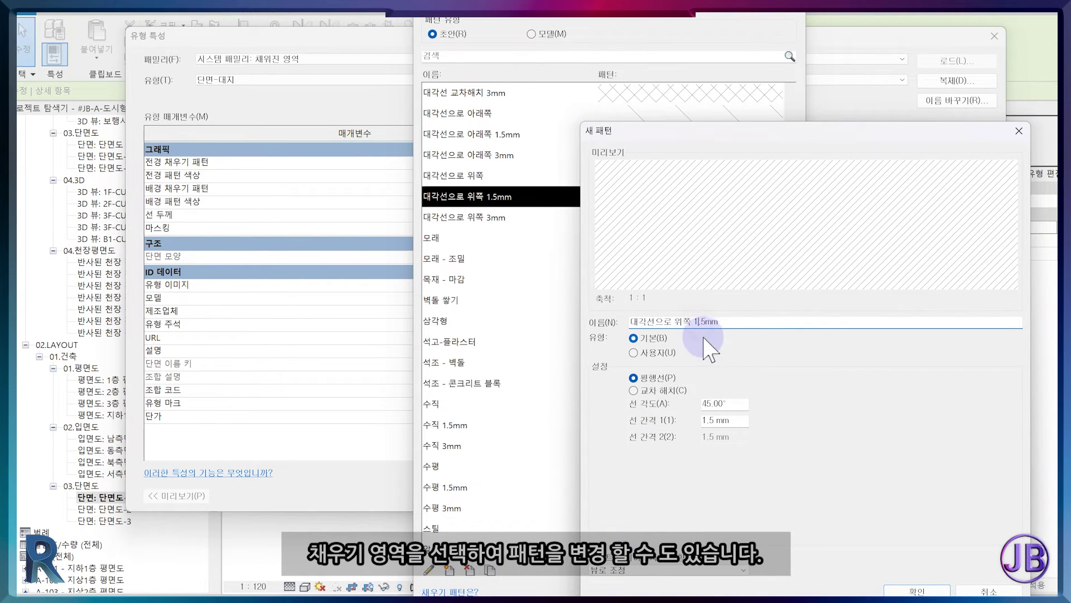
click(713, 419)
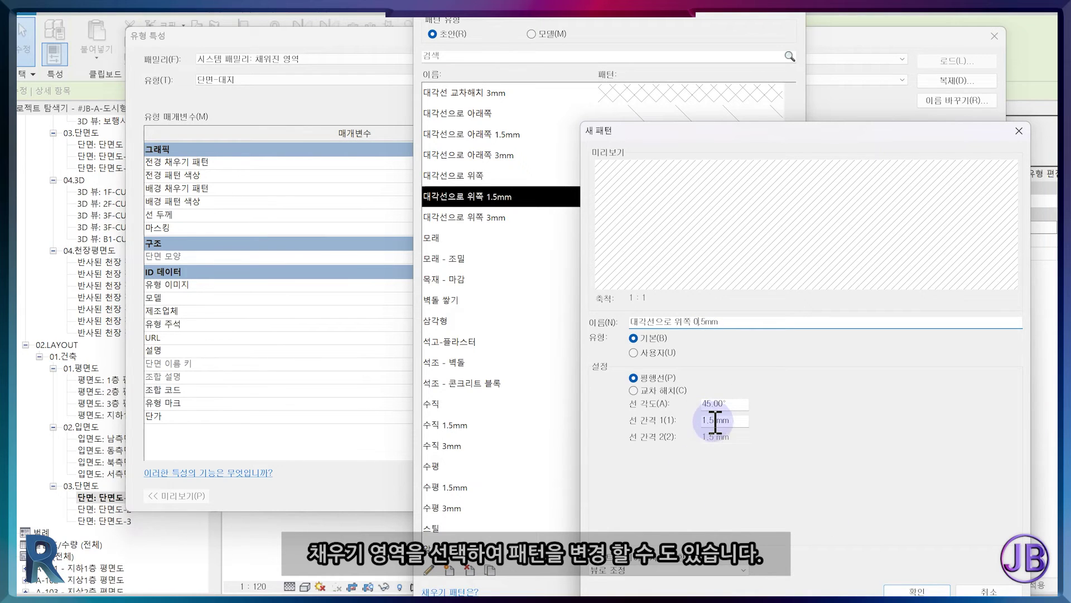
key(Delete)
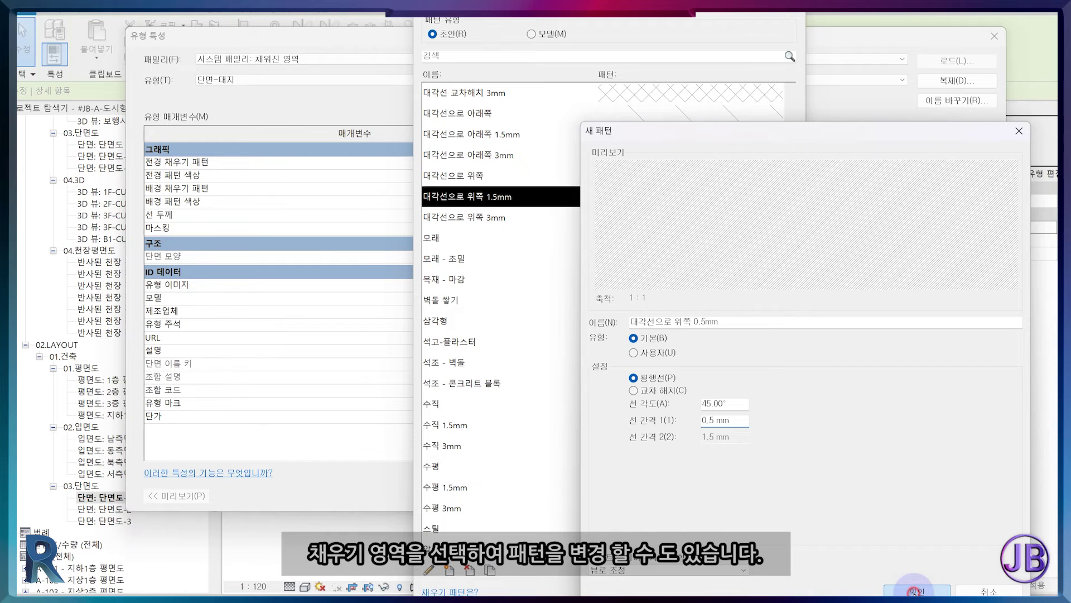
click(915, 590)
Apply the 대각선으로 위쪽 0.5mm pattern as the foreground fill of the 단면-대지 filled region type.
click(709, 583)
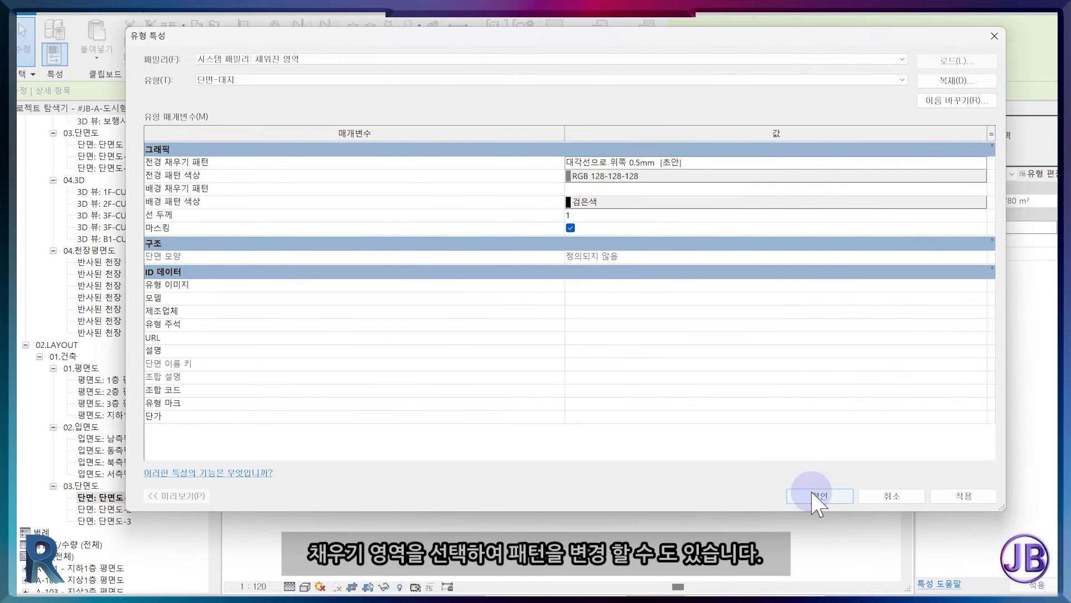
click(815, 496)
click(786, 505)
scroll(770, 504, down, 1)
middle_drag(770, 504, 717, 501)
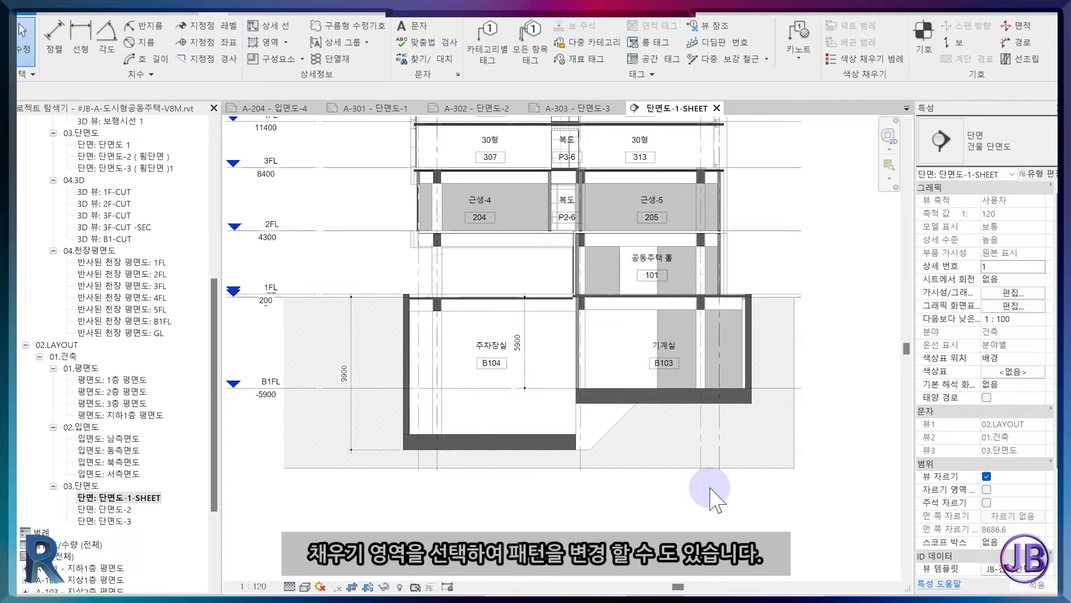
Set the line style of all the site region's boundary lines to <보이지 않는 선> and finish the boundary edit.
click(288, 405)
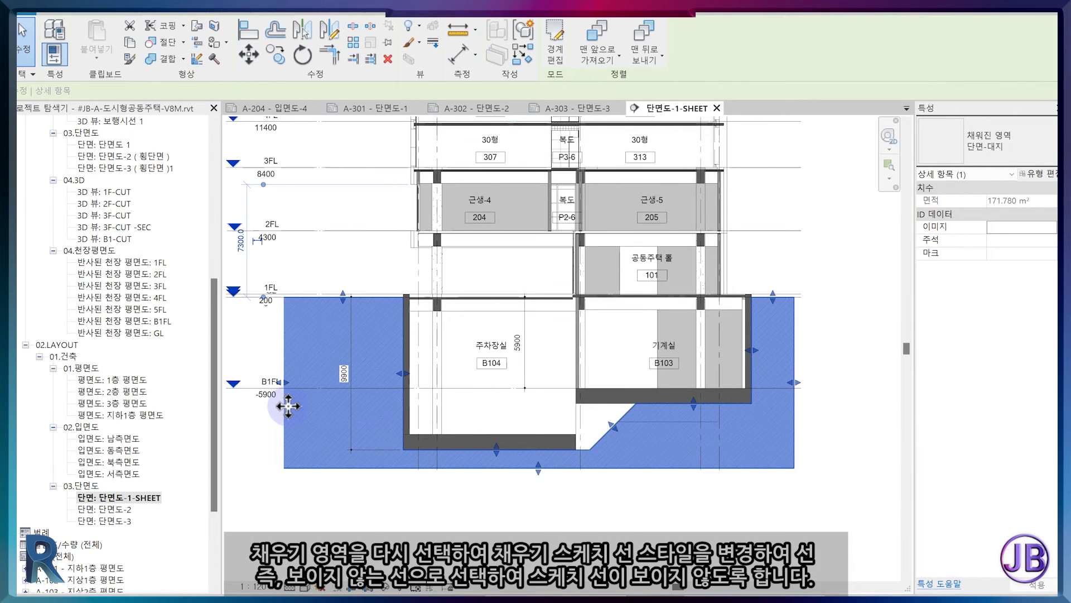
key(Escape)
click(333, 468)
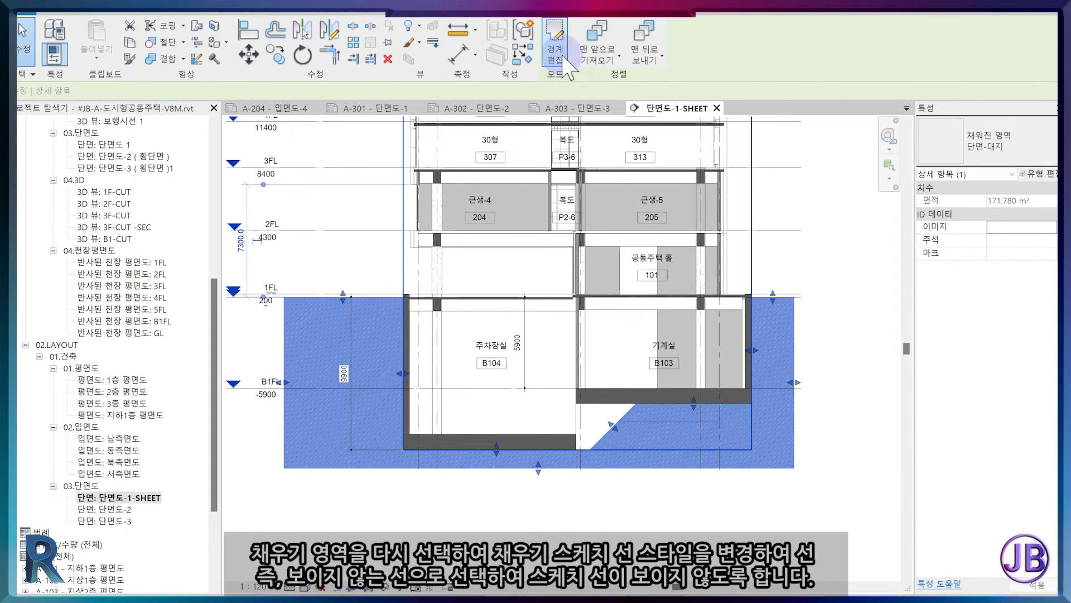
click(563, 56)
mouse_move(276, 271)
mouse_down()
mouse_move(430, 395)
mouse_move(872, 534)
mouse_up()
click(714, 49)
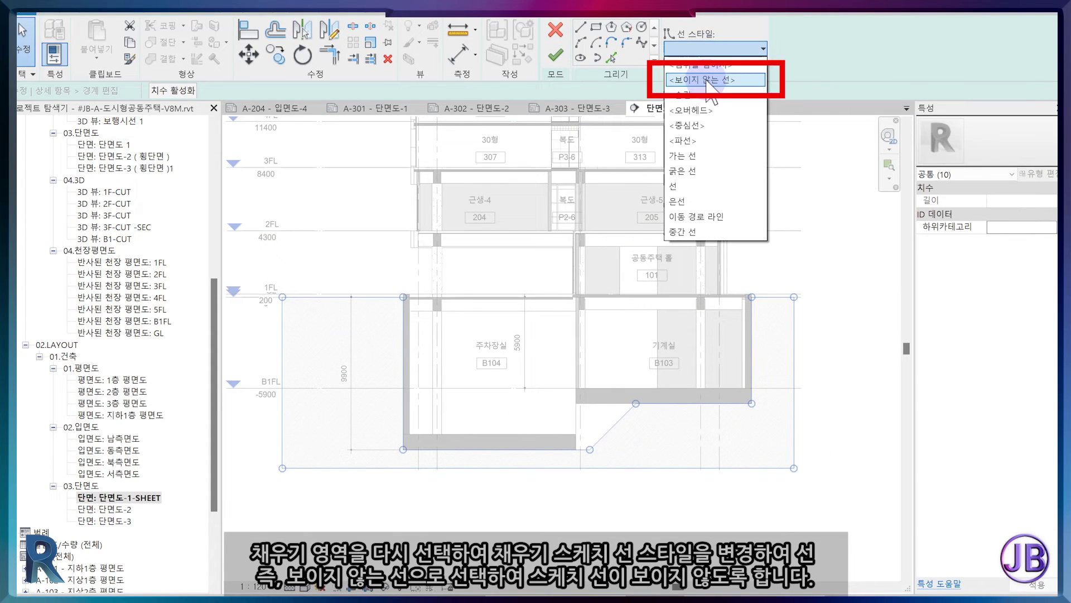
click(707, 79)
click(555, 55)
click(671, 520)
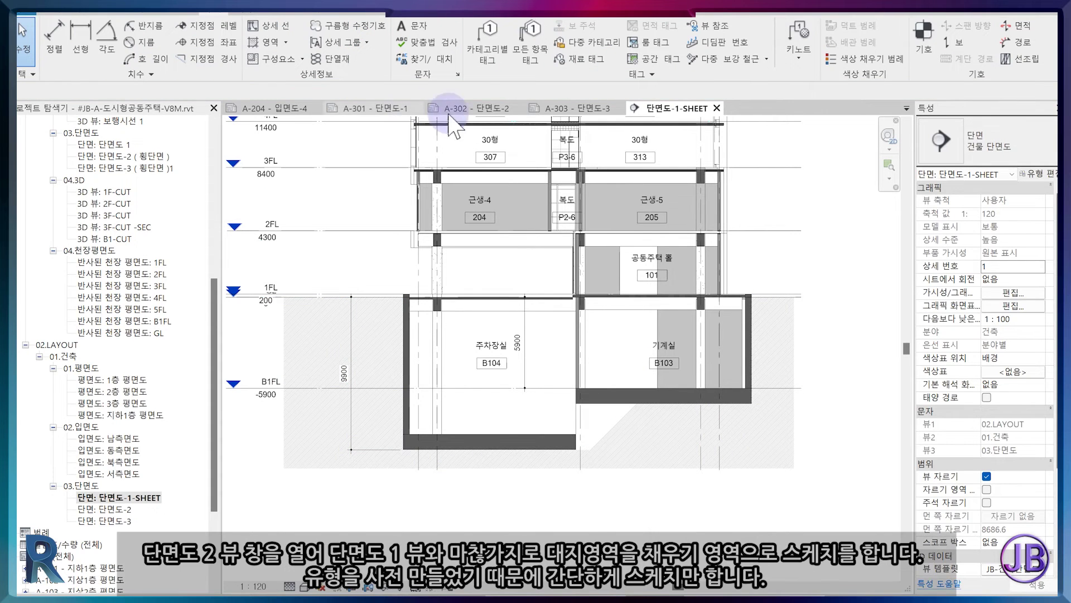
Start a 단면-대지 filled region in the 단면도-2 view on sheet A-302 and sketch a rectangle around the basement from the ground line down.
click(491, 108)
scroll(555, 371, up, 4)
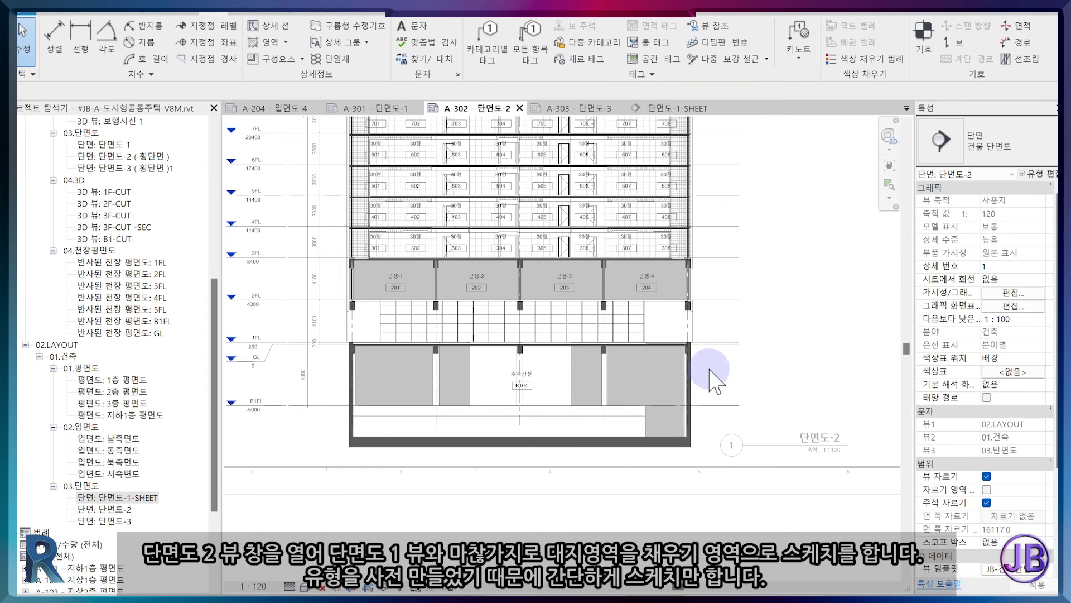
click(272, 41)
click(596, 26)
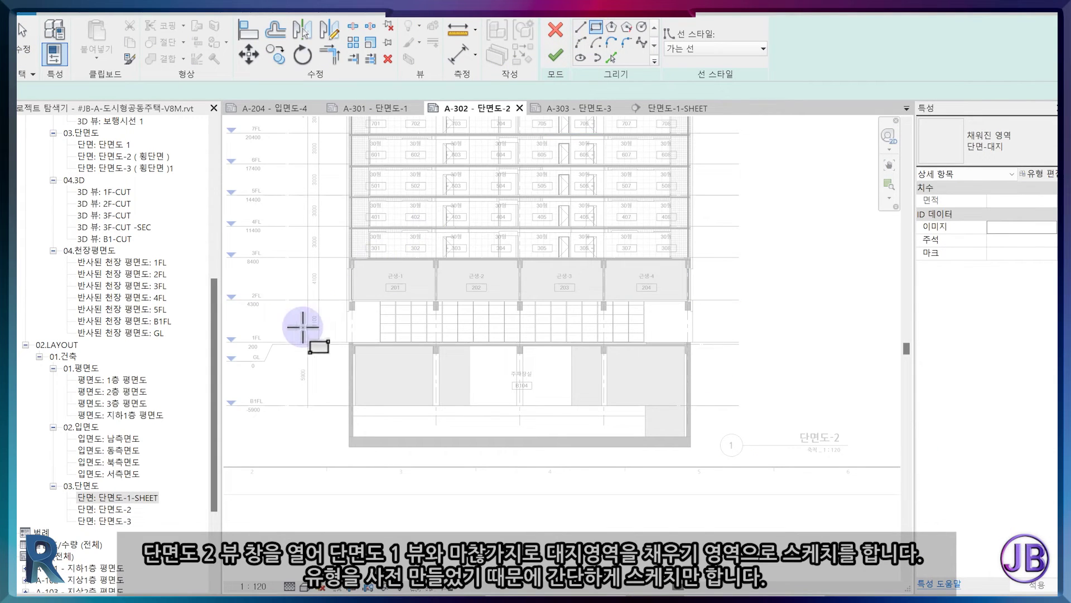
scroll(299, 328, up, 3)
click(270, 342)
middle_drag(825, 457, 523, 383)
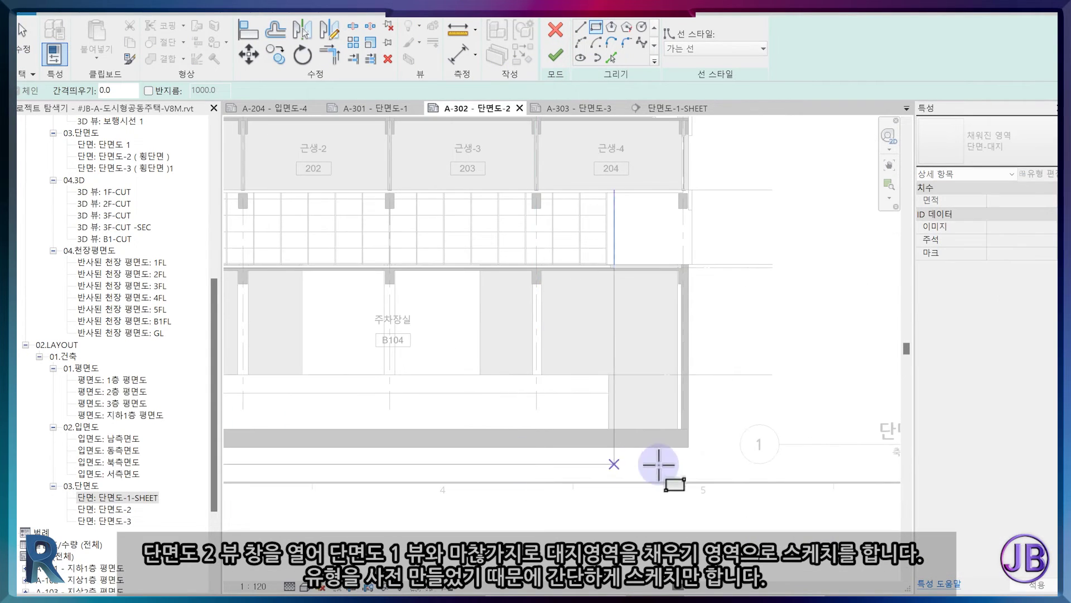
click(752, 470)
scroll(748, 346, down, 3)
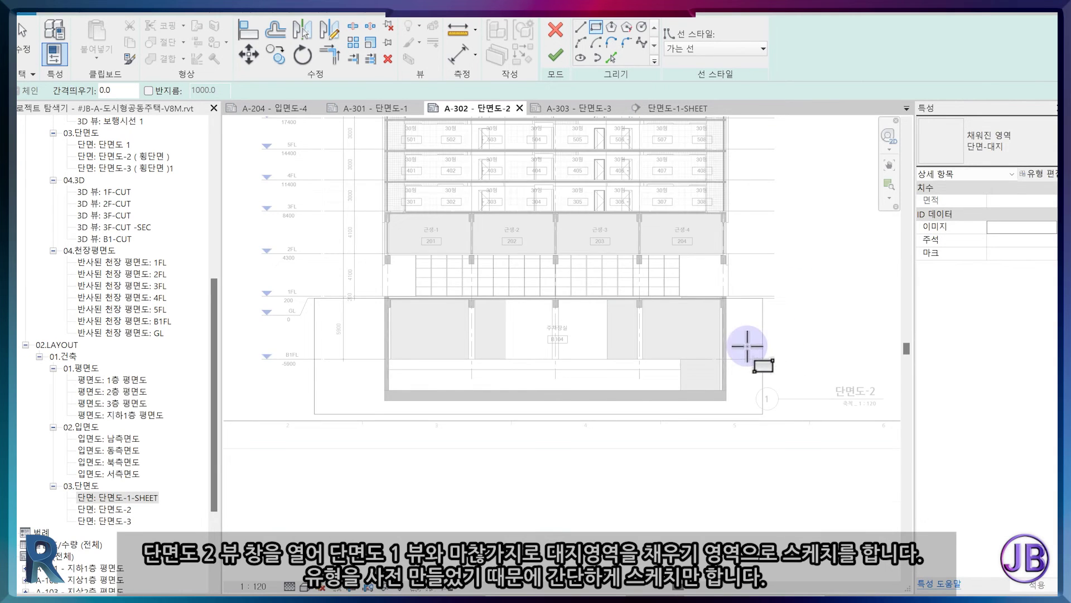
Add boundary lines along the basement's outer walls and slab underside in 단면도-2 and trim them into a closed region boundary.
scroll(748, 346, up, 3)
click(612, 57)
middle_drag(397, 477, 673, 475)
click(475, 377)
key(s)
key(l)
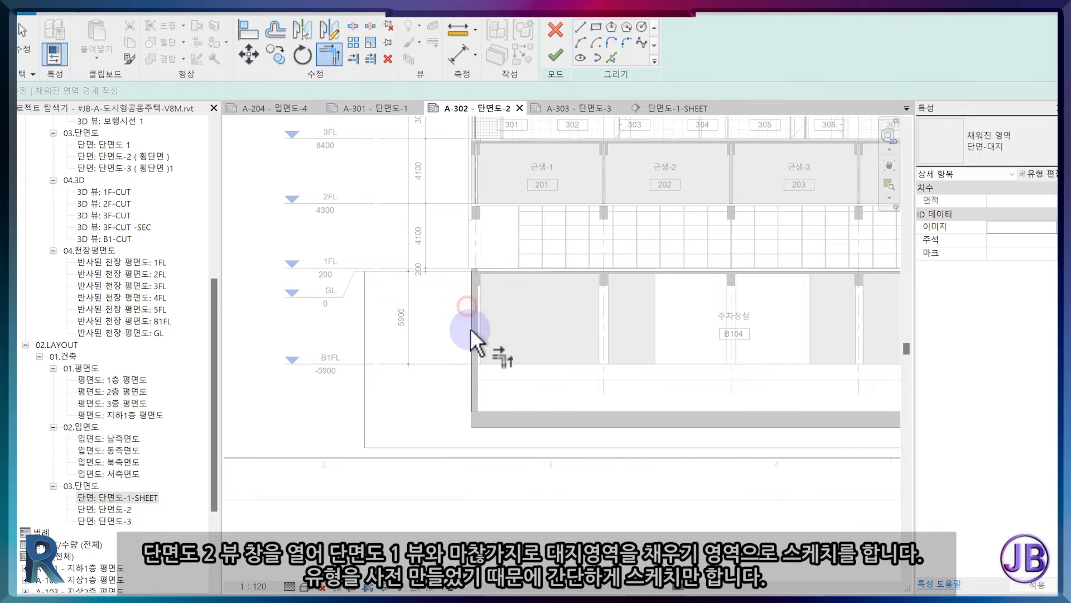
click(503, 427)
scroll(501, 428, down, 1)
middle_drag(762, 470, 677, 460)
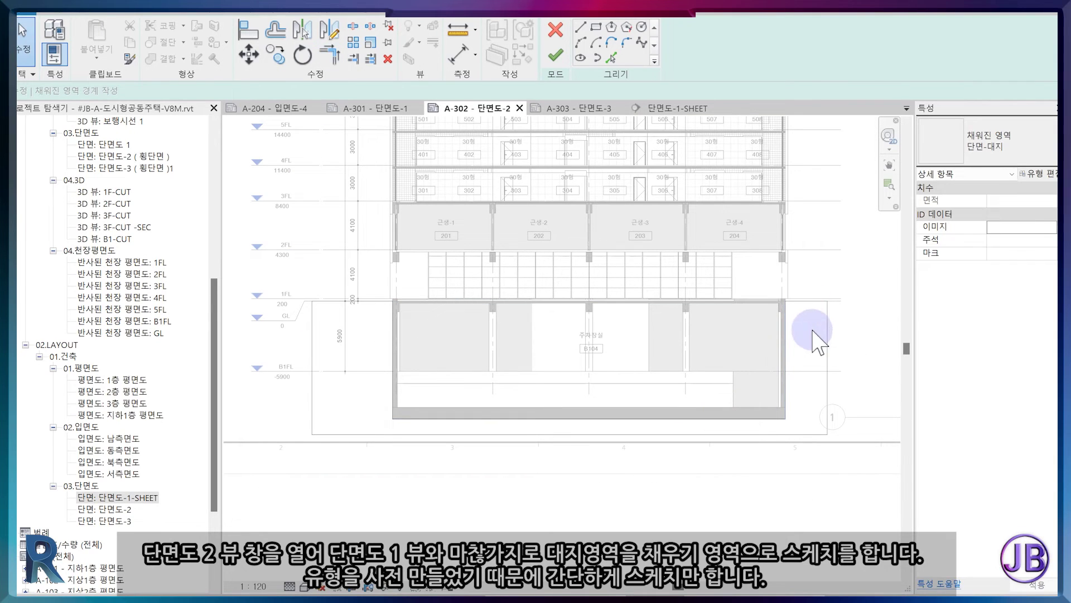
Set the line style of all boundary lines of the 단면도-2 site region to <보이지 않는 선>.
mouse_move(287, 258)
mouse_down()
mouse_move(742, 516)
mouse_move(845, 548)
mouse_up()
click(725, 49)
click(717, 80)
click(360, 494)
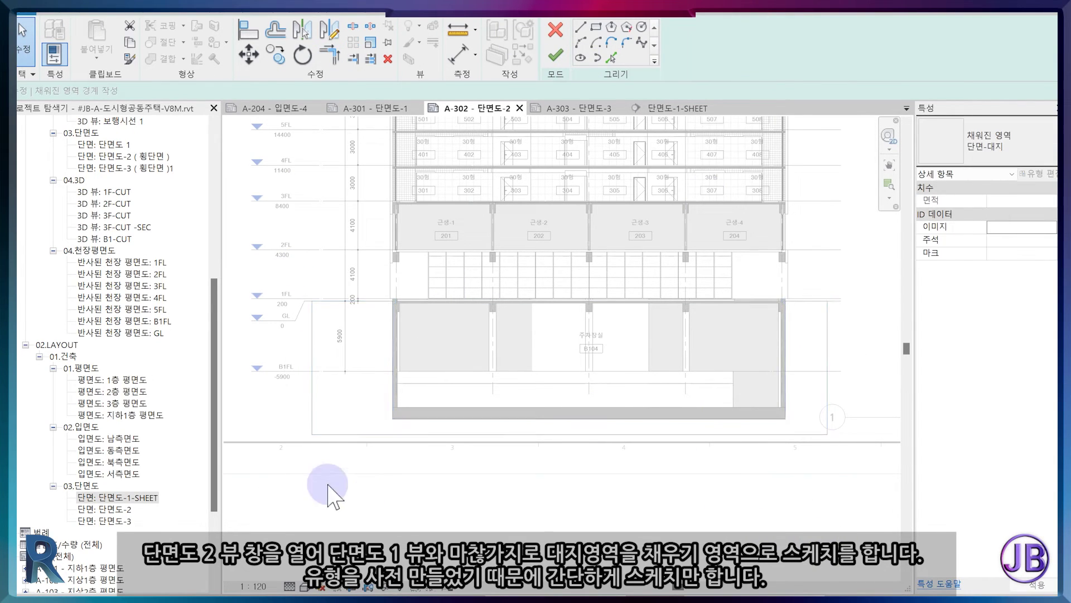
Move the region's outer vertical boundary line beside the 5900 dimension slightly toward the basement and finish the filled region.
scroll(270, 472, up, 2)
click(344, 273)
key(m)
key(v)
click(344, 273)
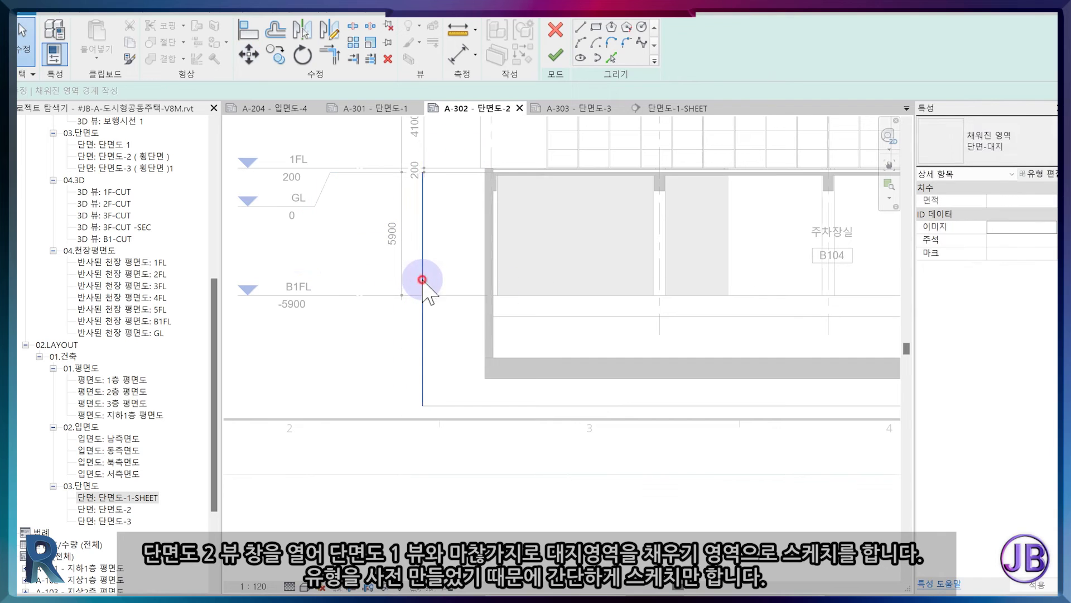
click(431, 274)
click(555, 55)
scroll(502, 387, down, 4)
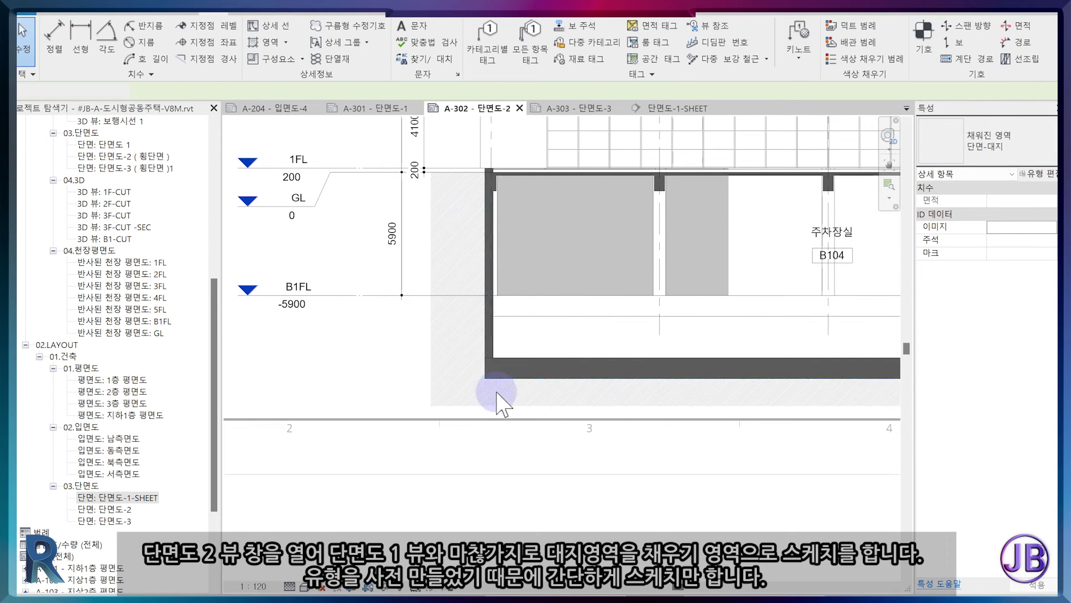
click(503, 509)
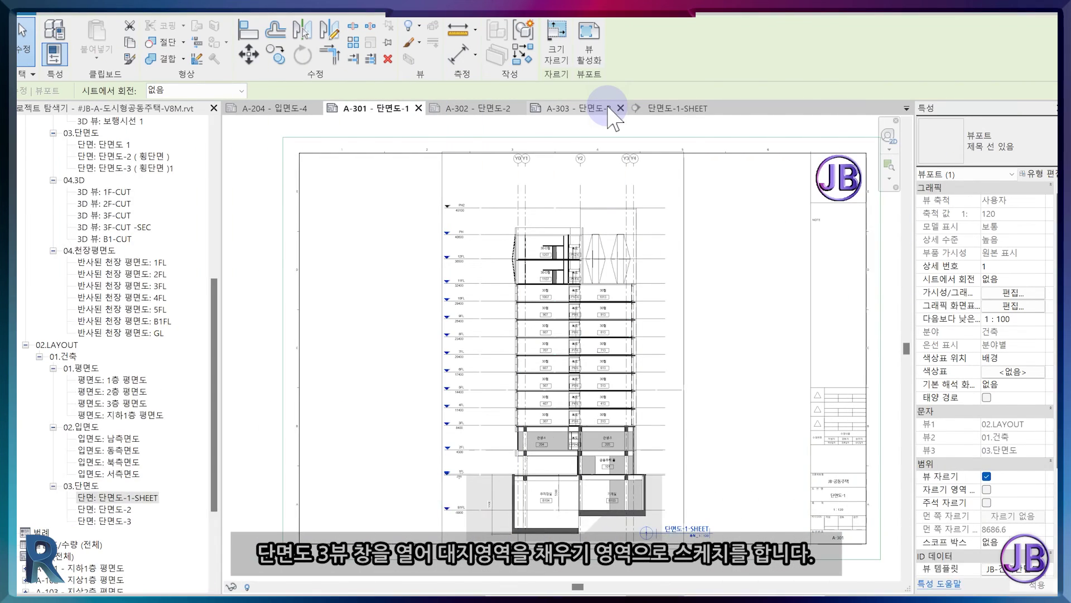
Start a 단면-대지 filled region in the 단면도-3 view on sheet A-303 and sketch a rectangle around the basement from the ground line down.
click(609, 108)
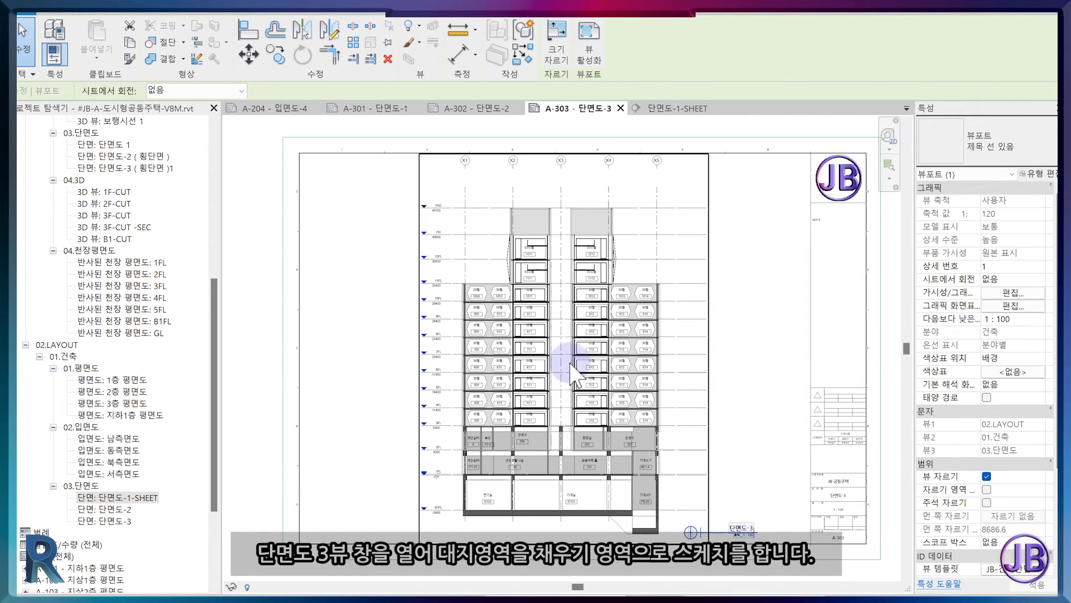
click(271, 42)
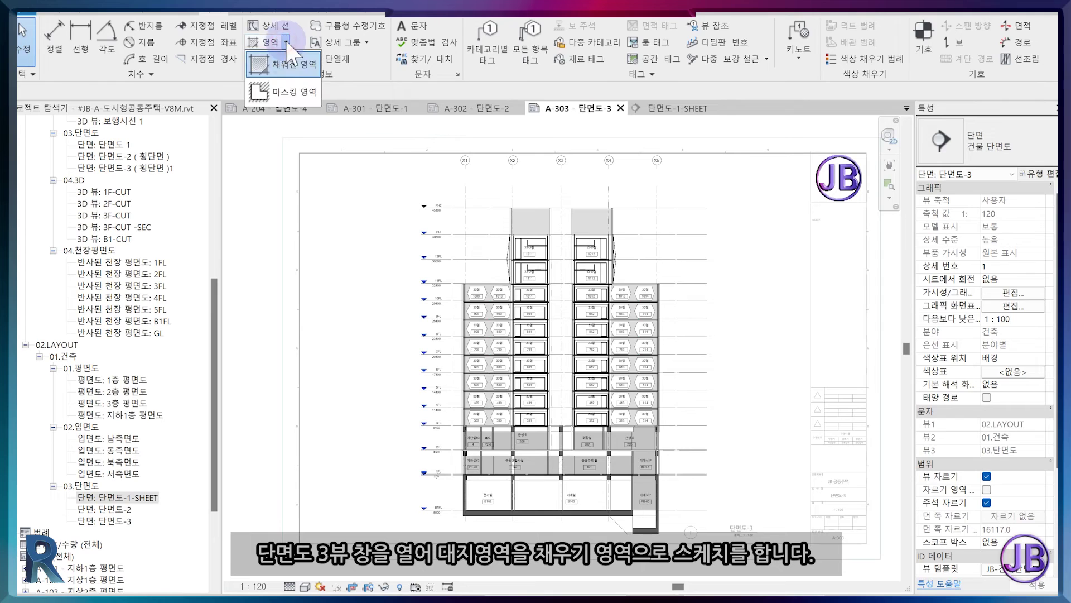
click(282, 67)
scroll(468, 524, up, 5)
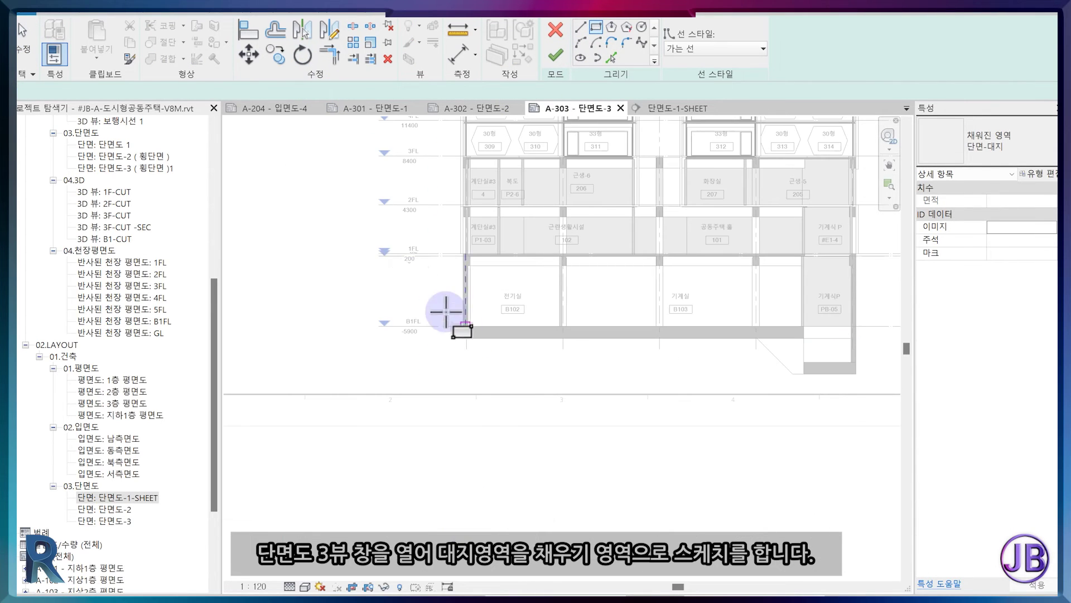
scroll(735, 411, up, 4)
click(878, 458)
Pick boundary lines along the basement's outer walls, the pit's underside and sloped edge, and the slab underside in 단면도-3.
click(613, 58)
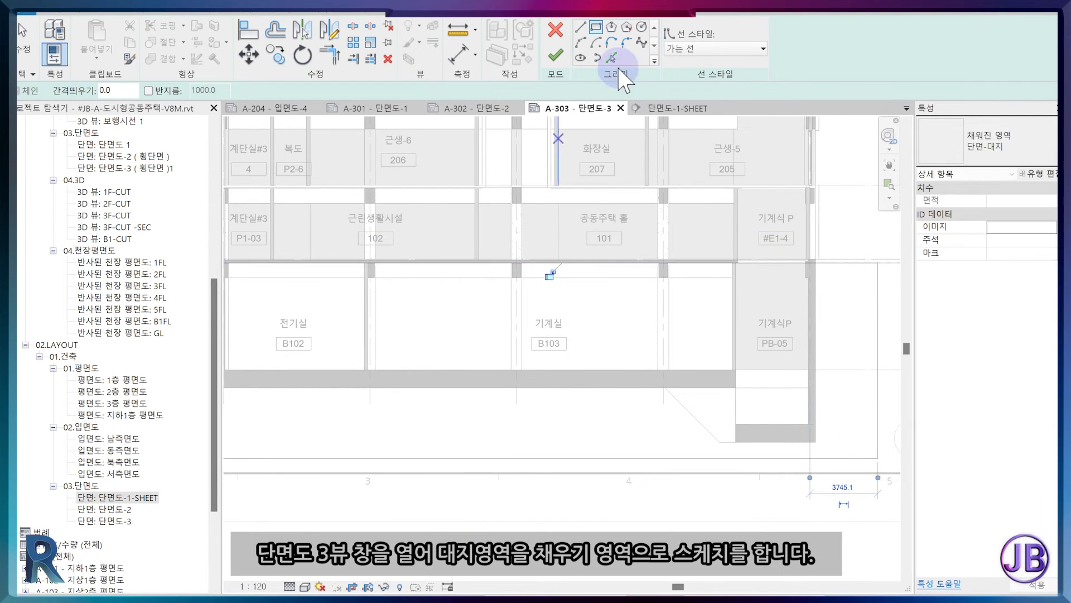
click(816, 313)
click(768, 442)
click(689, 412)
click(585, 388)
middle_drag(569, 450, 826, 458)
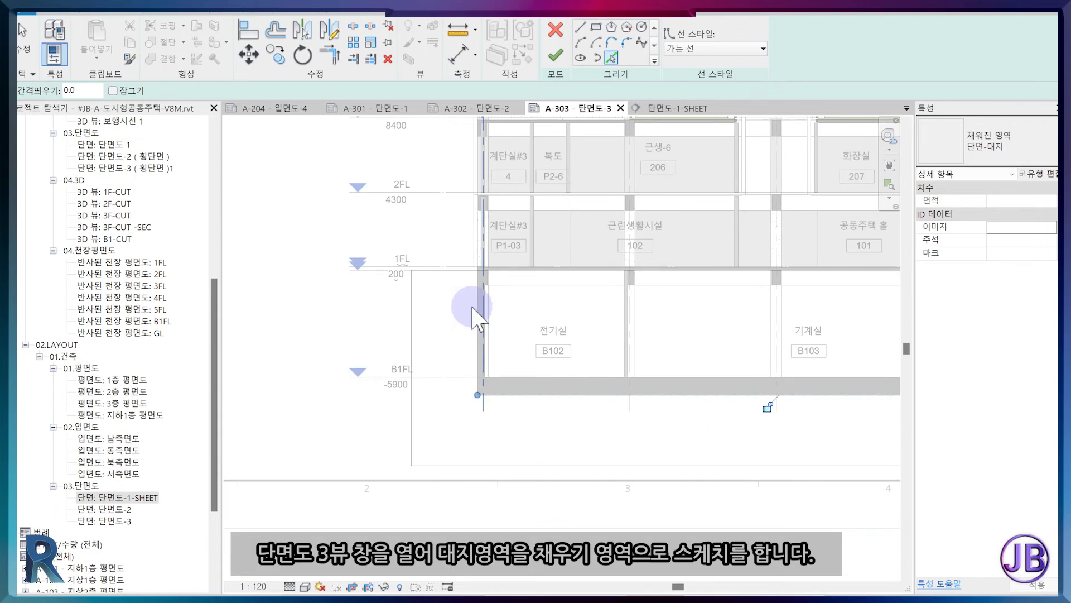
scroll(472, 305, up, 5)
click(483, 295)
Split and trim the picked basement lines and the rectangle in 단면도-3 into one closed region boundary.
scroll(421, 358, down, 4)
key(Escape)
key(t)
key(r)
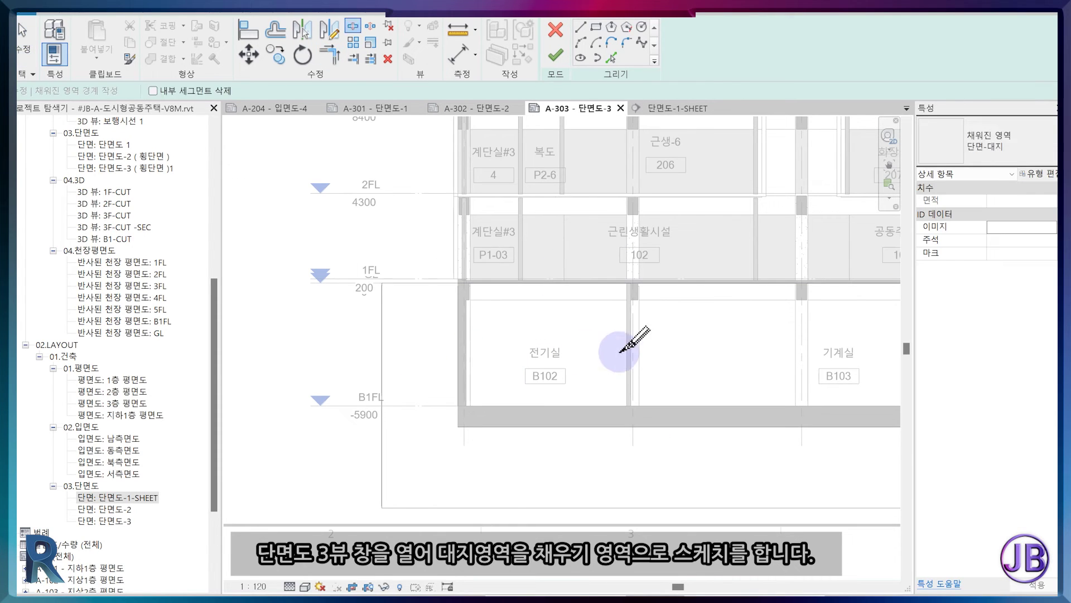
scroll(750, 481, down, 3)
scroll(750, 481, up, 2)
click(582, 409)
click(658, 439)
click(703, 333)
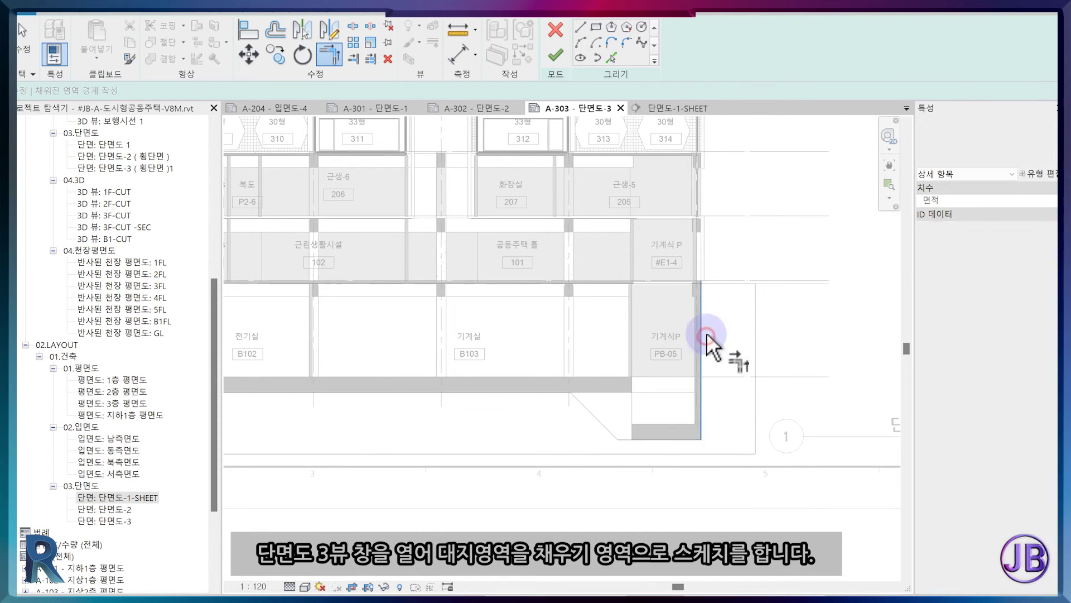
Set all boundary lines of the 단면도-3 site region to the <보이지 않는 선> line style and finish the filled region.
key(Escape)
scroll(751, 349, down, 2)
mouse_move(327, 292)
mouse_down()
mouse_move(625, 405)
mouse_move(777, 443)
mouse_up()
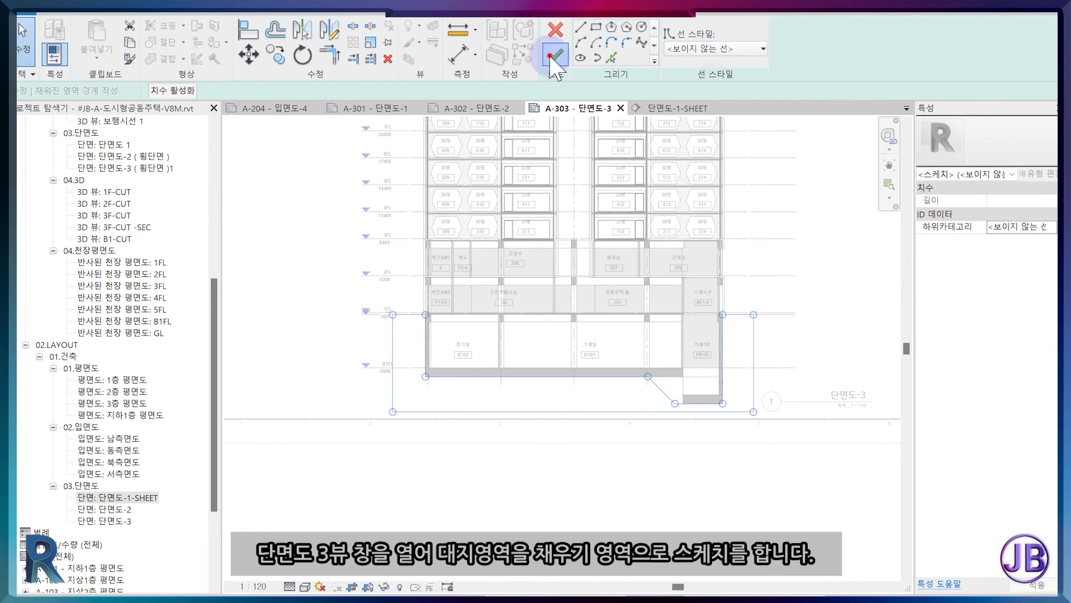
click(555, 55)
Edit the 단면도-3 site region's boundary and move its outer vertical line beside the 기계식P room slightly outward, keeping the edit.
scroll(717, 478, up, 1)
click(761, 335)
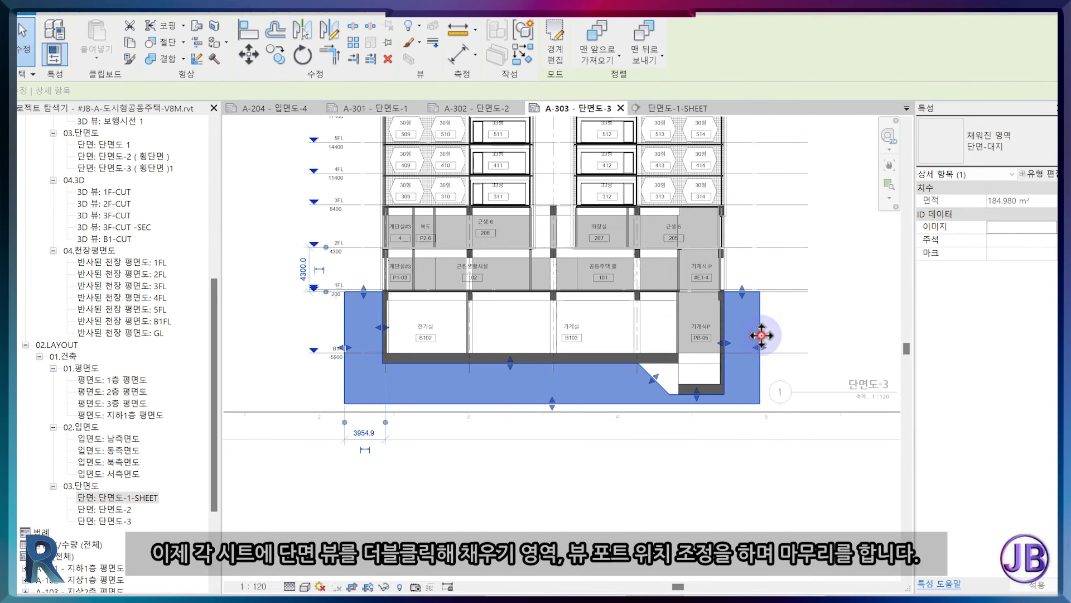
double_click(761, 334)
scroll(639, 363, up, 3)
key(m)
key(v)
click(607, 334)
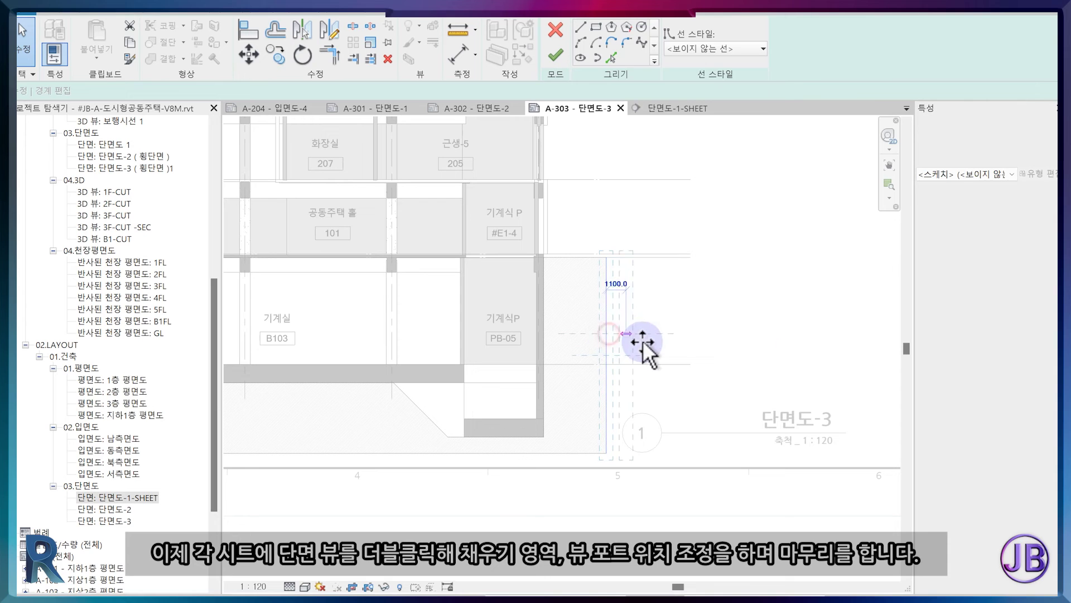
click(637, 334)
key(Escape)
click(555, 55)
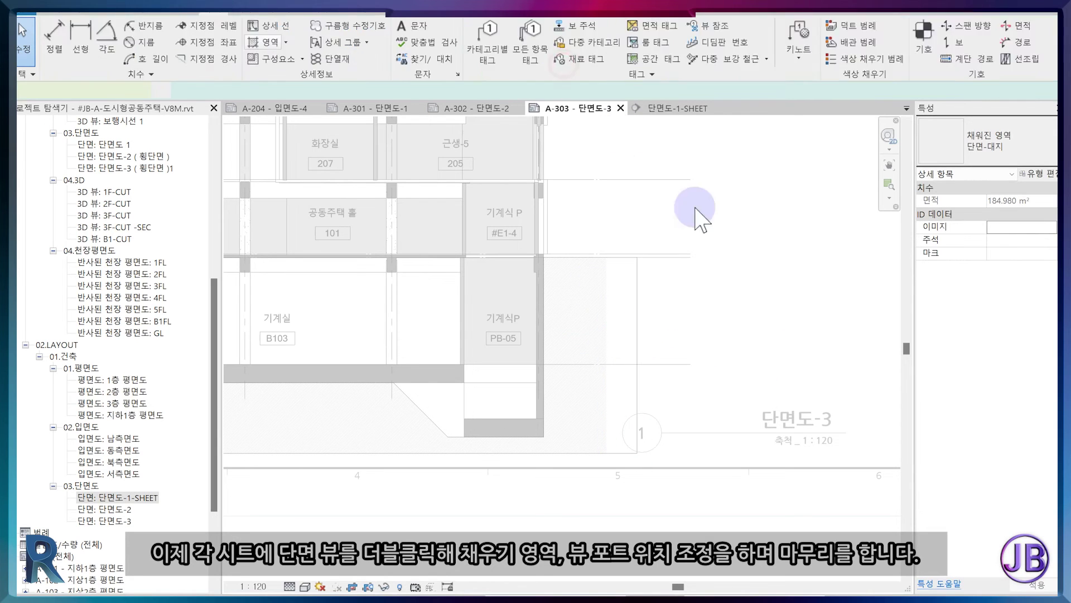
Deactivate the 단면도-3 view on sheet A-303 and shift its view title sideways, away from the site region.
key(Escape)
middle_drag(743, 445, 675, 363)
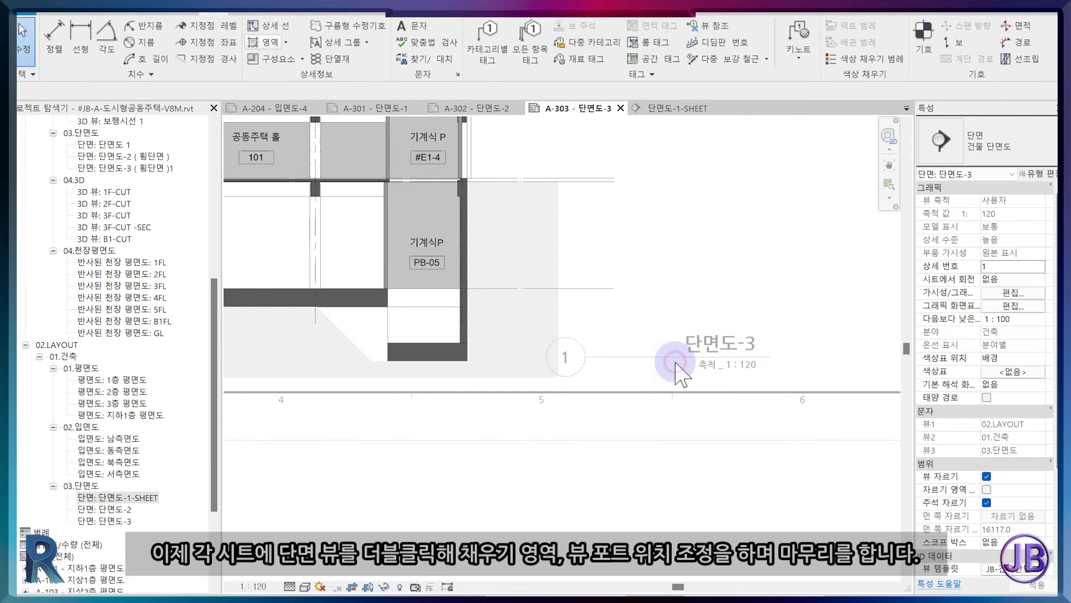
double_click(692, 504)
click(659, 357)
drag(657, 356, 687, 356)
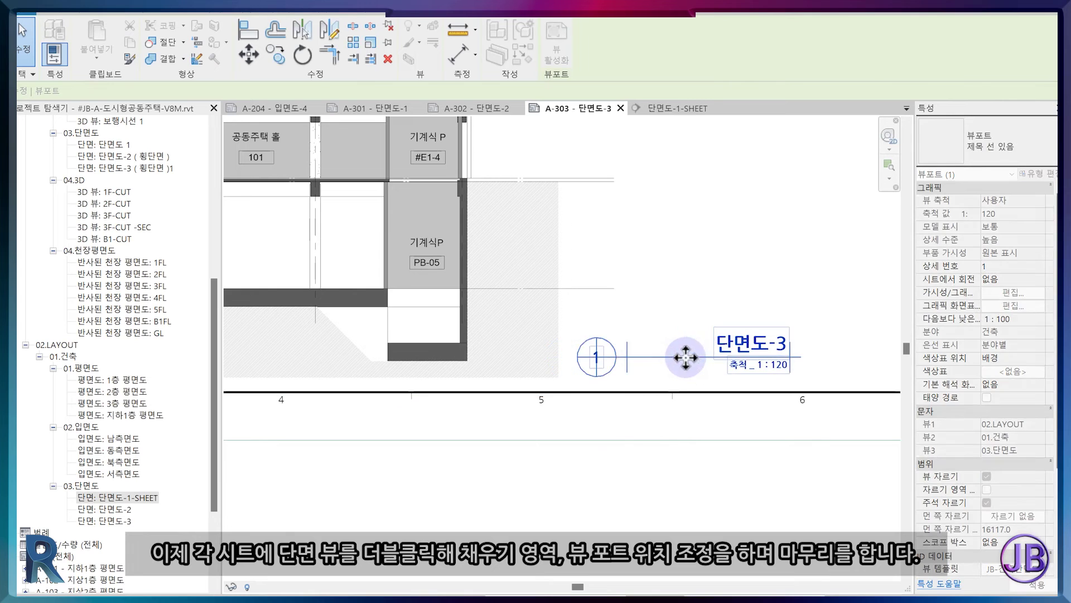
click(669, 446)
scroll(668, 441, down, 2)
scroll(676, 477, down, 6)
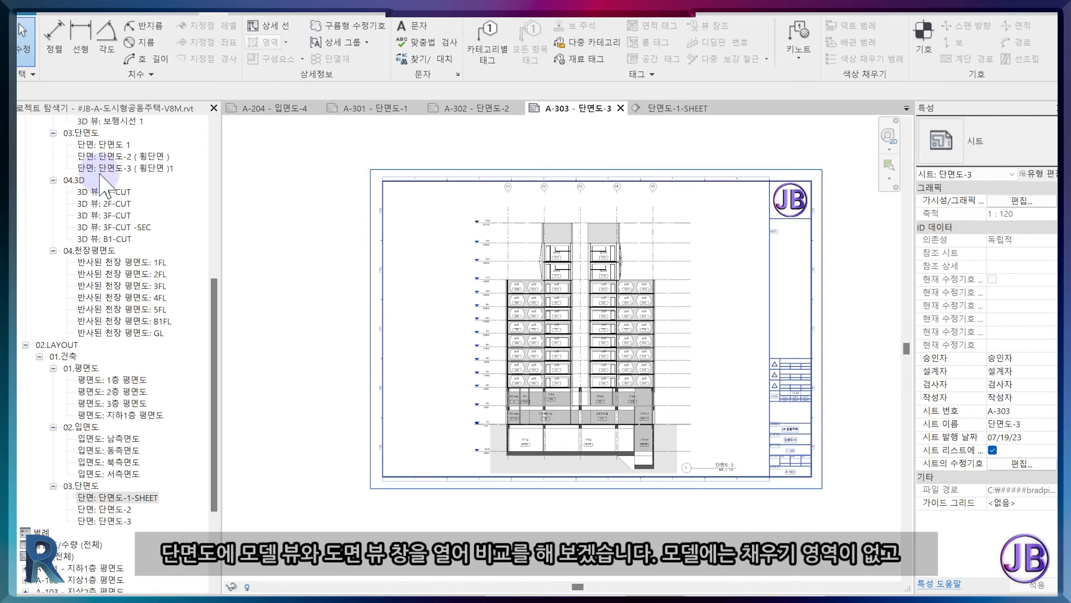
Open the model section views 단면도 1, 단면도-2 and 단면도-3, check the ground around the basement, and close them.
click(117, 144)
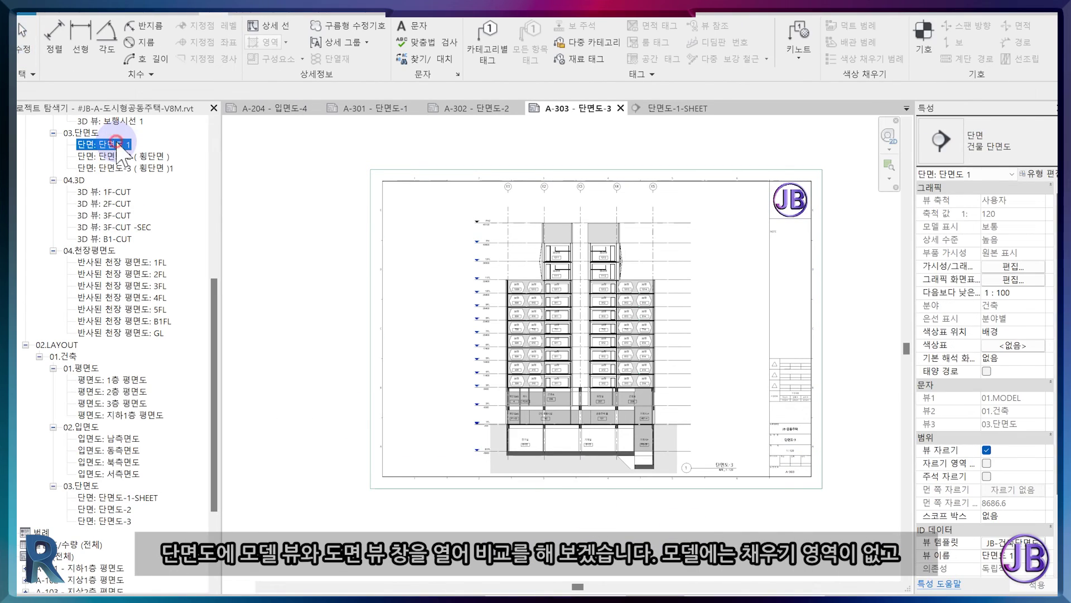
double_click(117, 144)
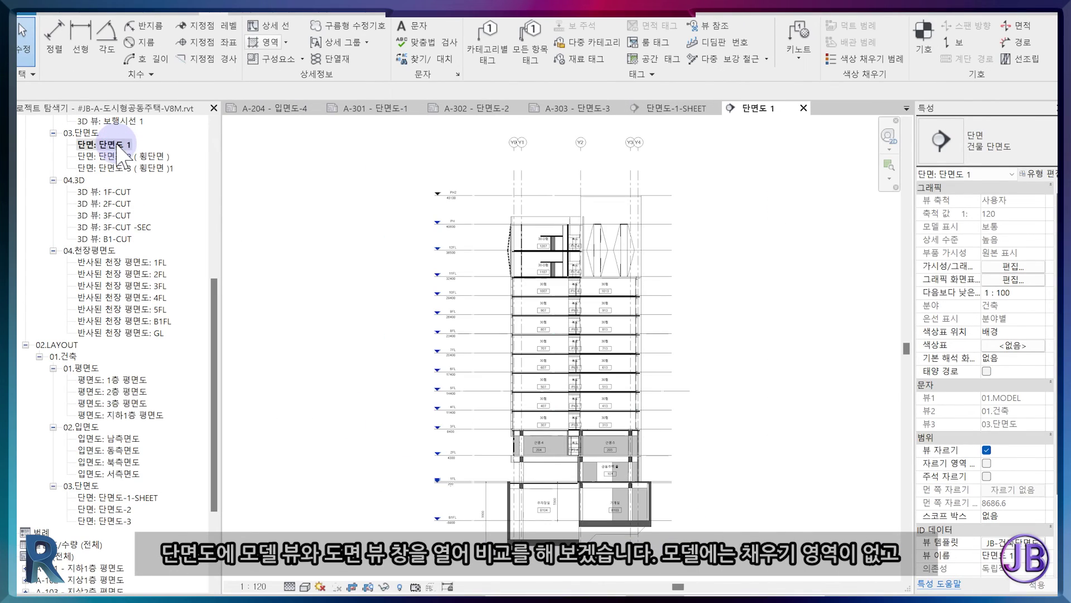
click(118, 157)
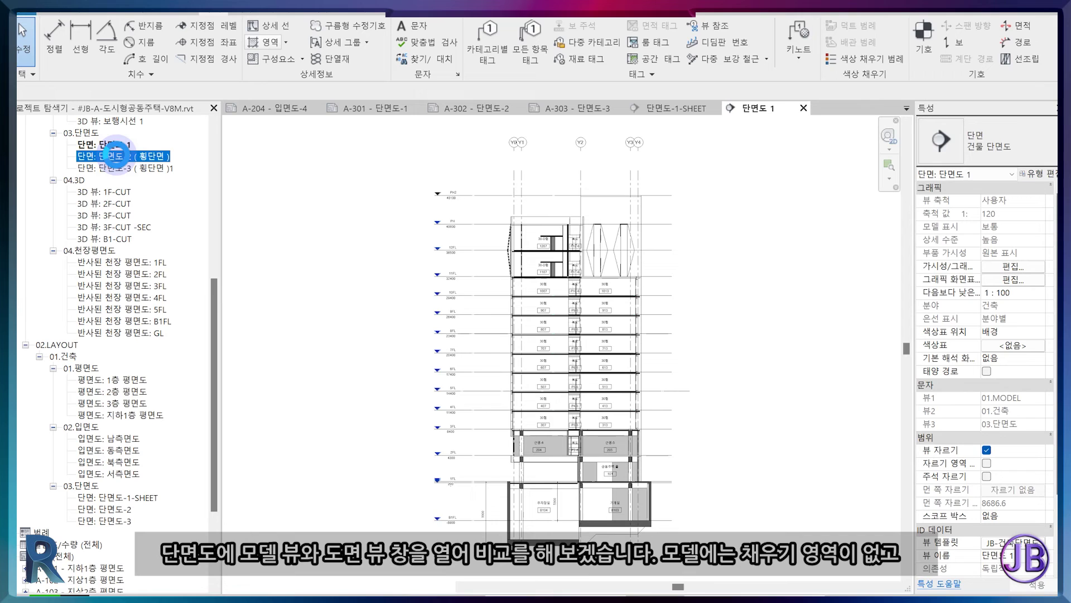
double_click(114, 156)
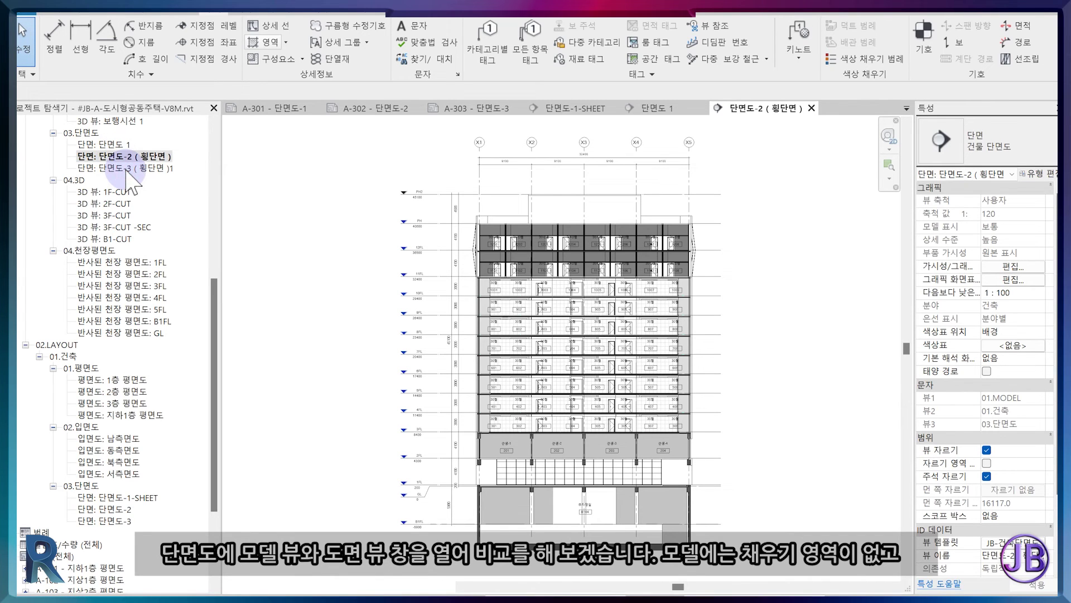
double_click(125, 168)
click(823, 107)
click(810, 107)
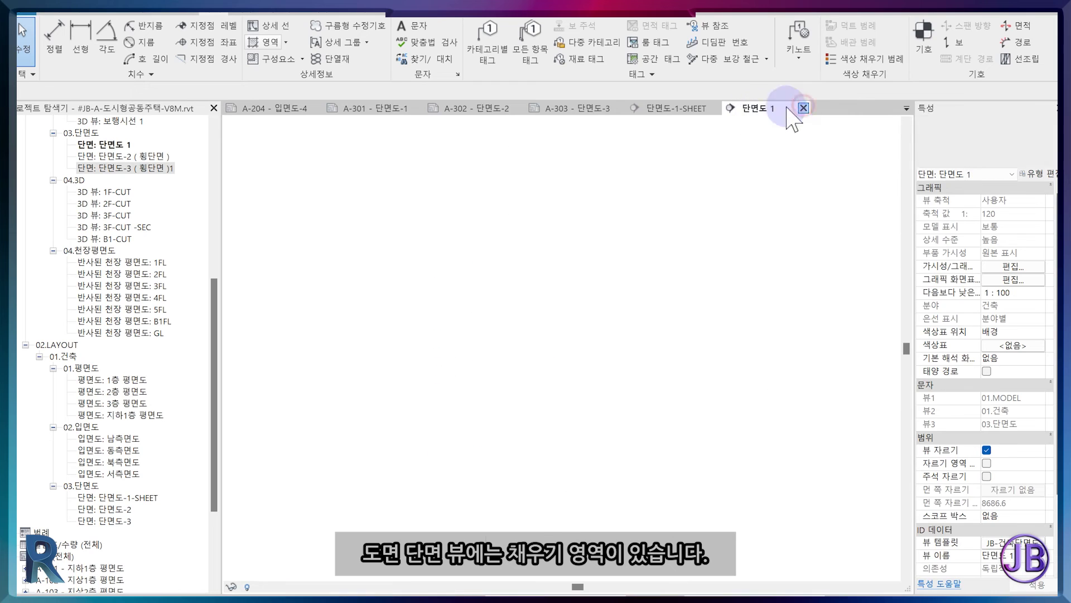
click(803, 108)
Open the layout section views 단면도-1-SHEET, 단면도-2 and 단면도-3, compare their site fills with the model views, and close them.
double_click(120, 498)
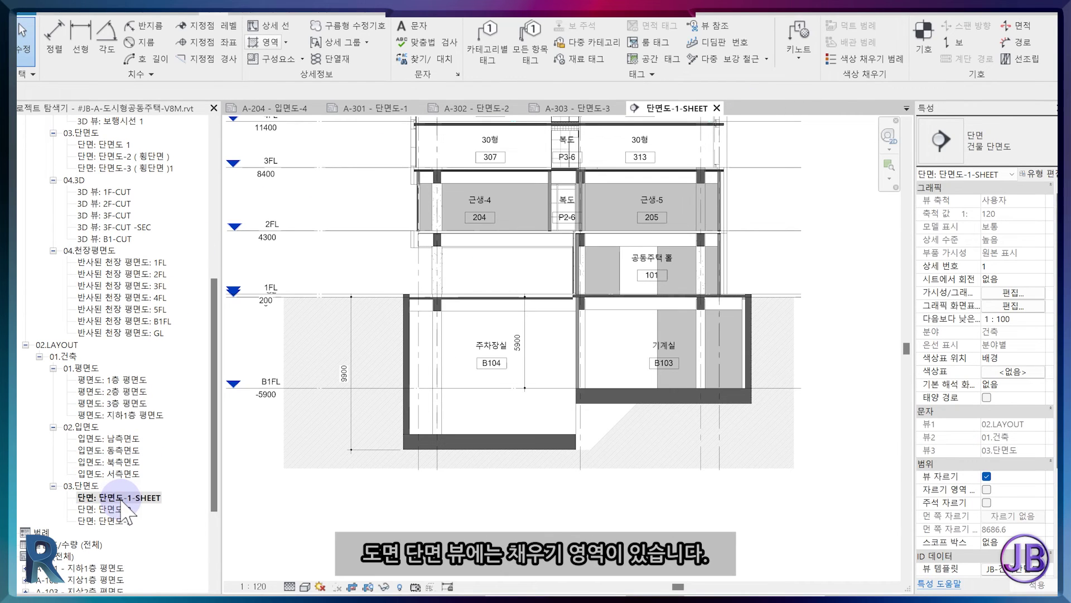
double_click(109, 509)
double_click(112, 521)
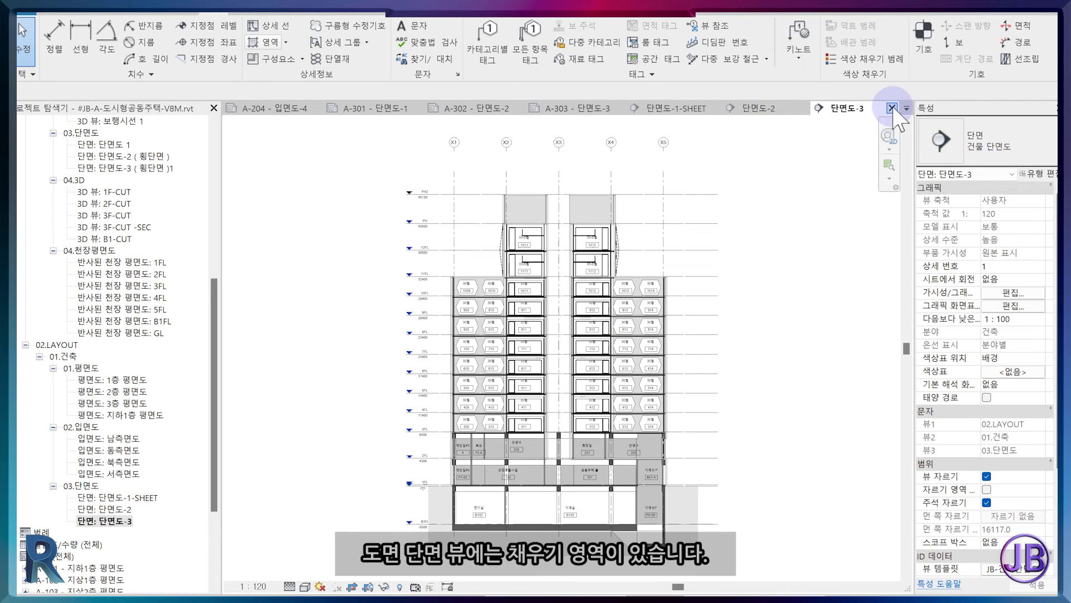
click(892, 108)
click(804, 108)
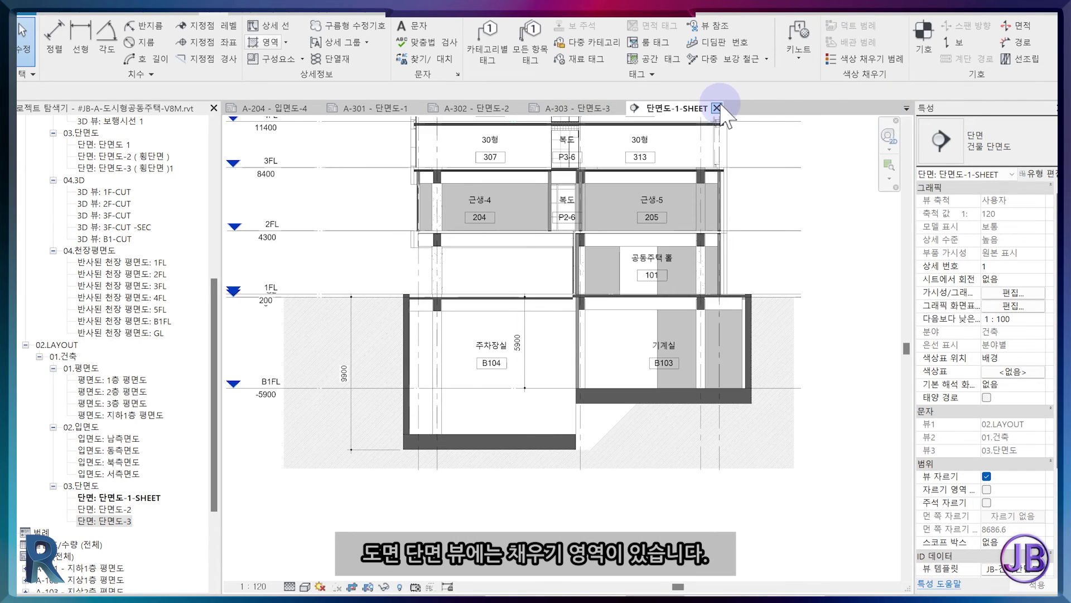
click(720, 108)
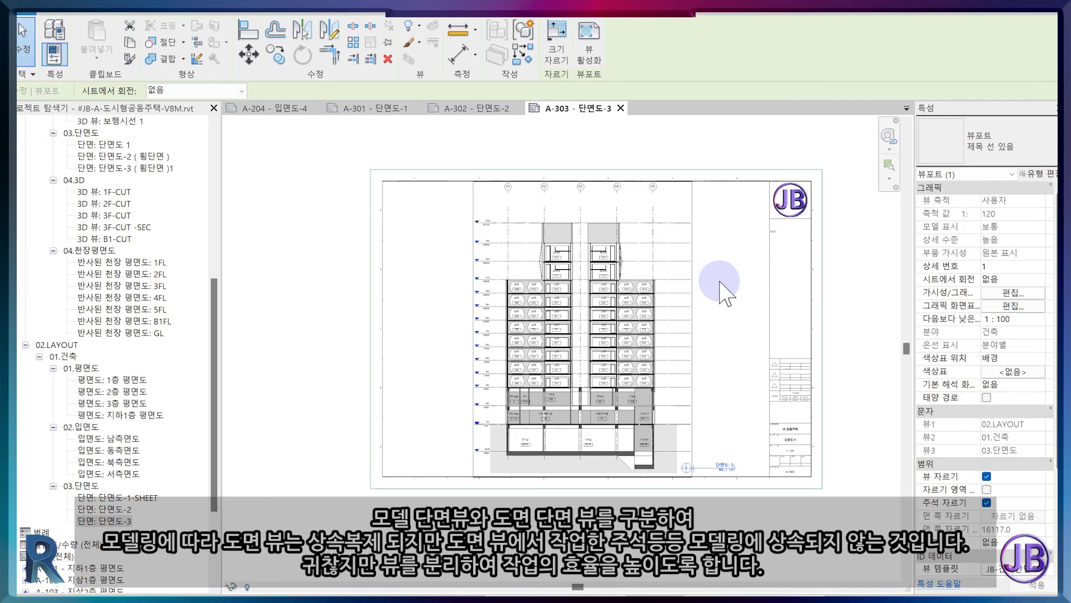
Activate the 단면도-3 view on sheet A-303 and add a chained aligned dimension across grids X1 to X5 above the building.
double_click(676, 235)
scroll(557, 232, up, 4)
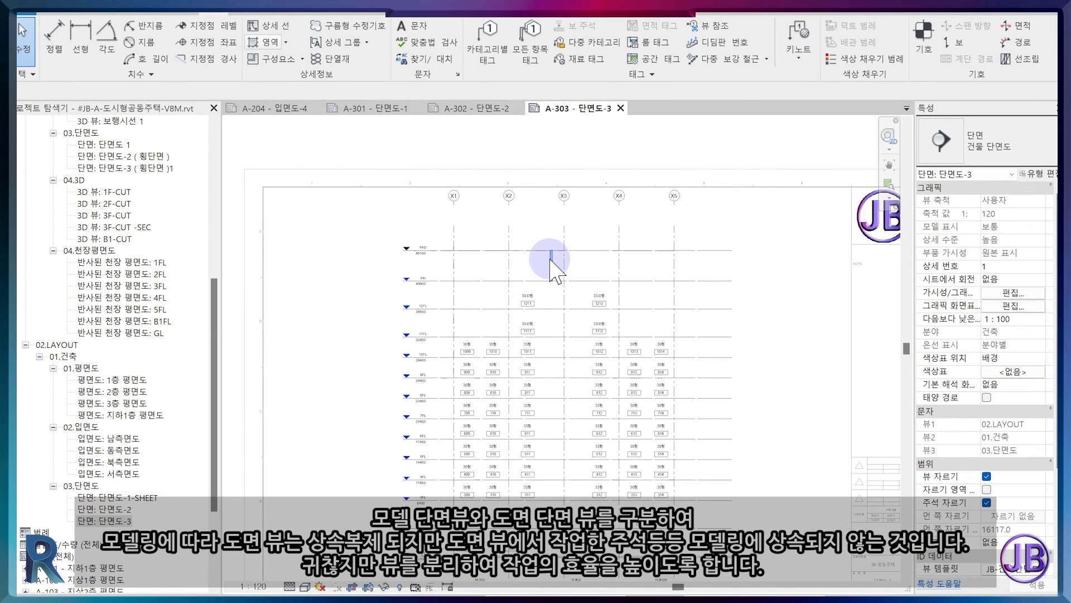
key(d)
key(i)
click(564, 229)
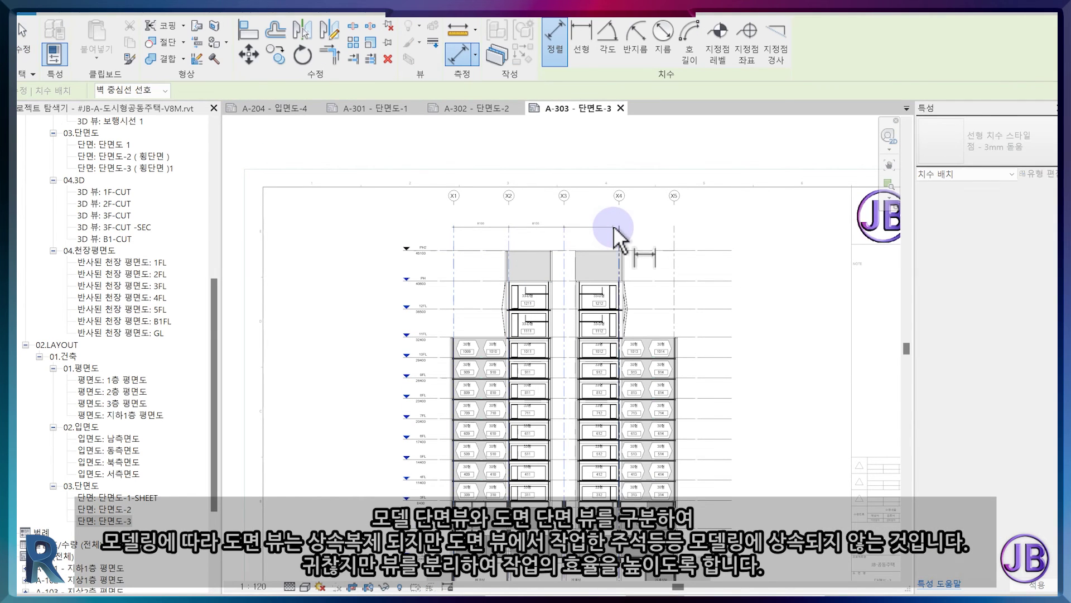
scroll(674, 235, up, 2)
click(667, 215)
Add an overall dimension between grids X1 and X5 above the chained grid dimensions in 단면도-3.
click(684, 246)
click(347, 242)
click(347, 197)
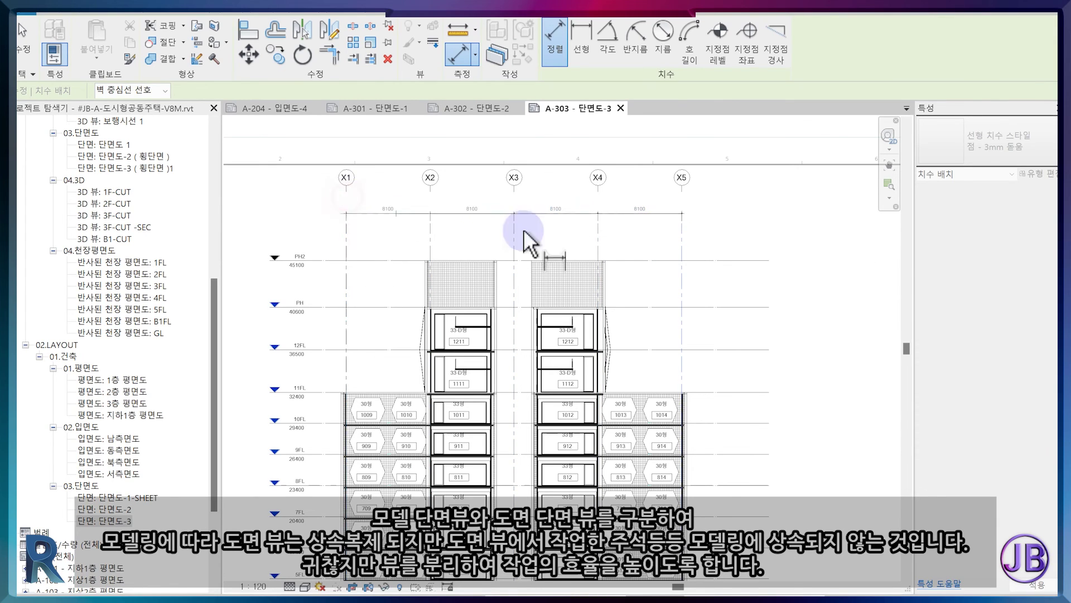
click(357, 199)
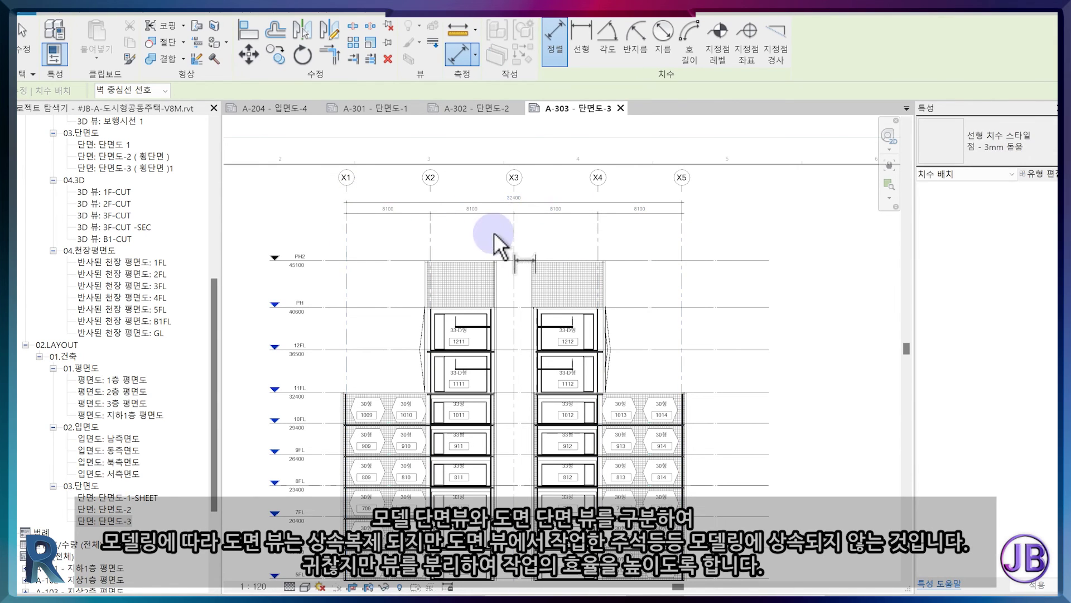
Check the grid dimensions on sheet A-302, and add a chained dimension across grids Y1, Y2 and Y3 in sheet A-301's section view.
click(485, 108)
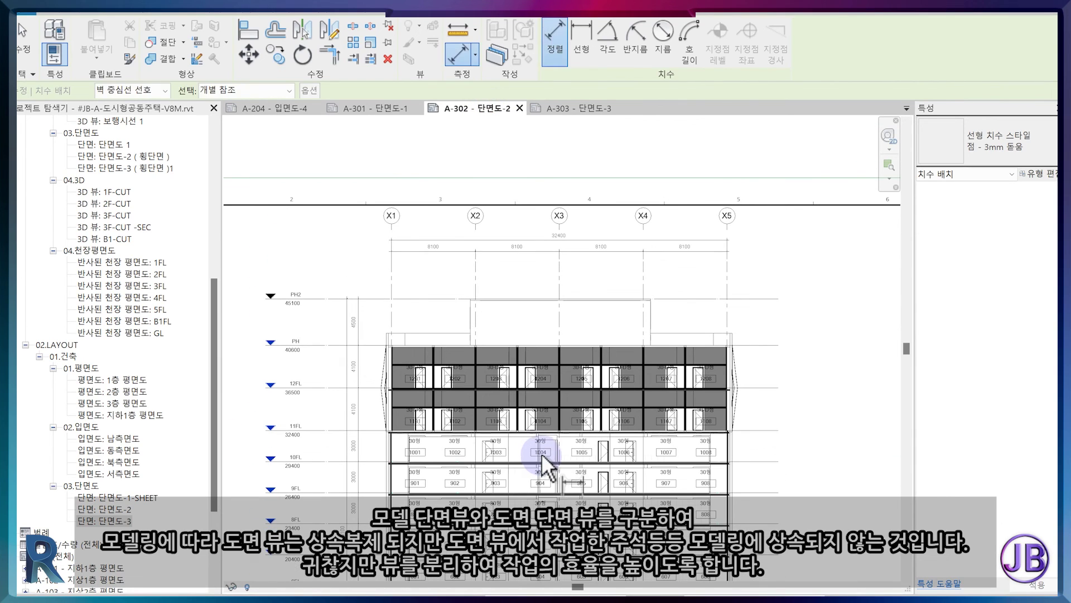
click(371, 109)
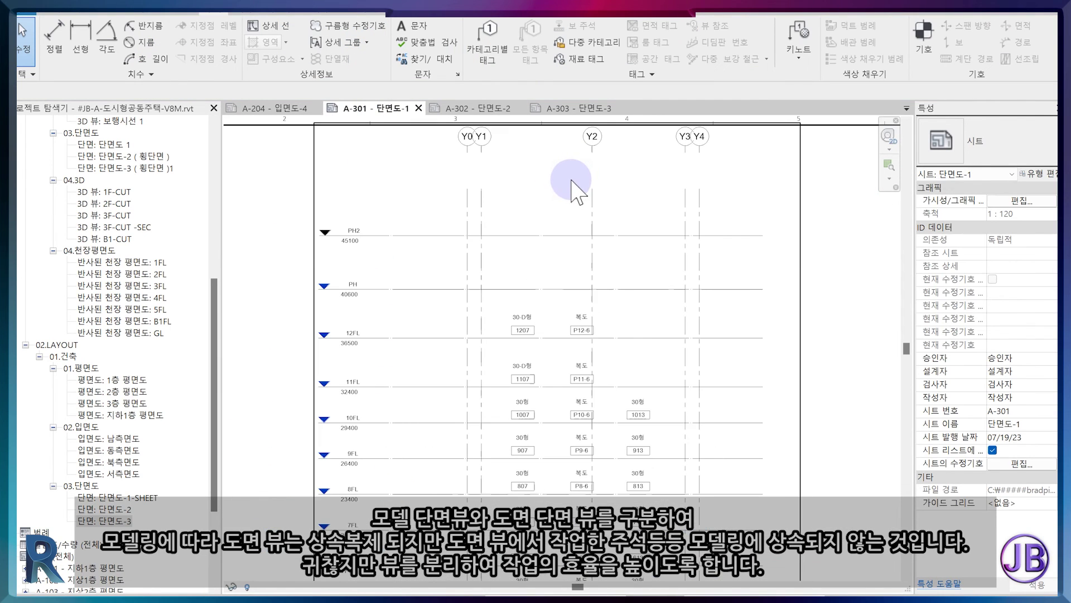
scroll(538, 190, up, 2)
middle_drag(550, 247, 521, 294)
key(d)
key(i)
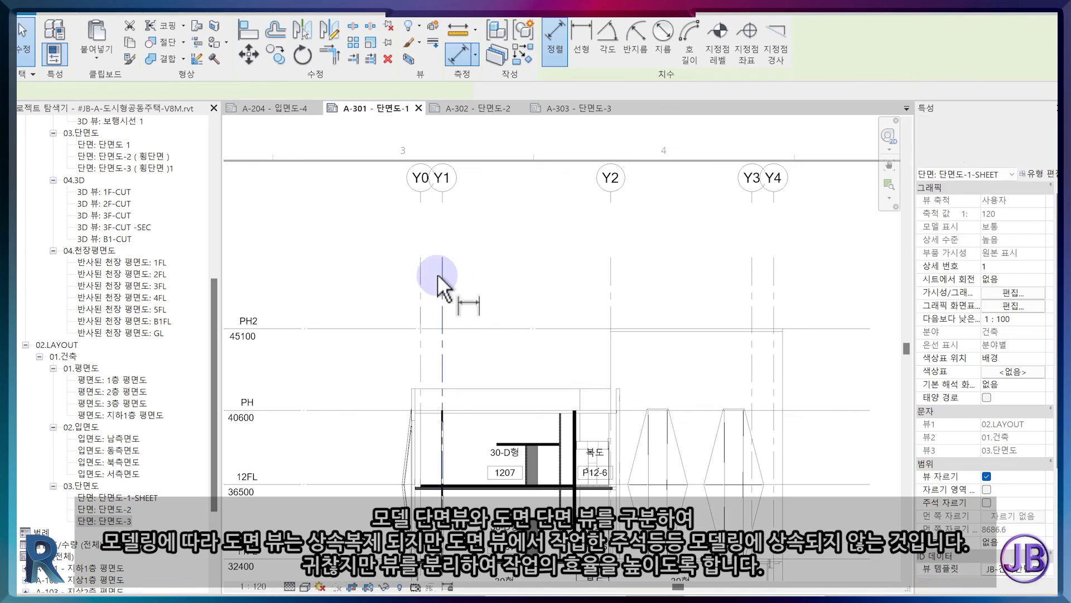
click(442, 280)
click(618, 279)
click(738, 229)
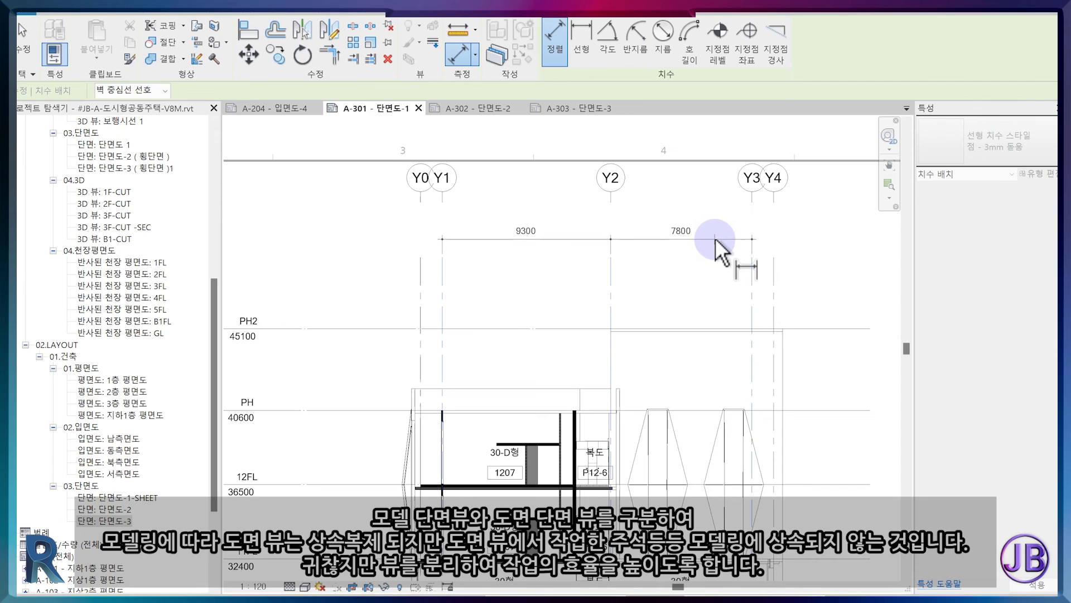
click(716, 237)
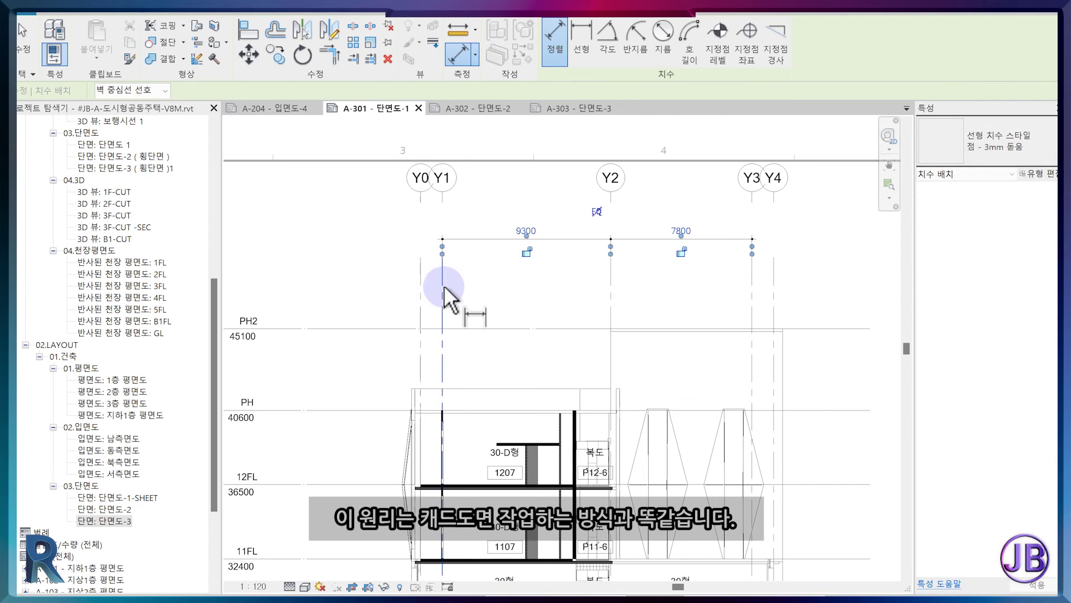
Add the overall Y1–Y3 dimension in the A-301 section view and dimension the end bays Y0–Y1 and Y3–Y4 in line with it.
click(747, 291)
click(744, 221)
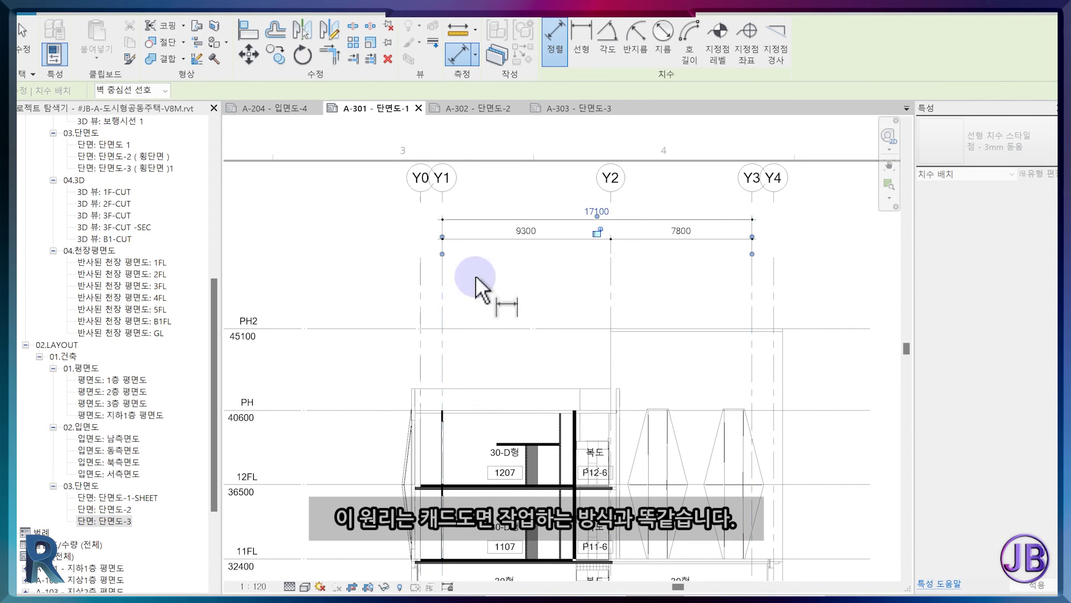
click(447, 284)
click(423, 279)
click(465, 219)
click(772, 280)
click(766, 217)
scroll(629, 327, down, 3)
key(Escape)
key(Escape)
Deactivate the section view and return to sheet A-301.
click(481, 181)
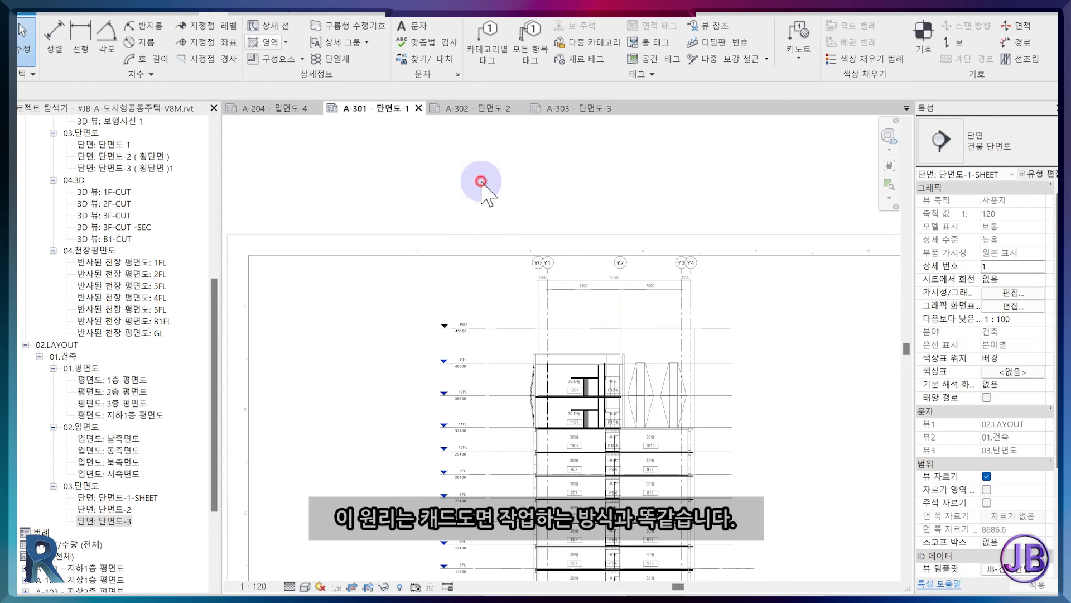
double_click(481, 181)
scroll(483, 185, down, 3)
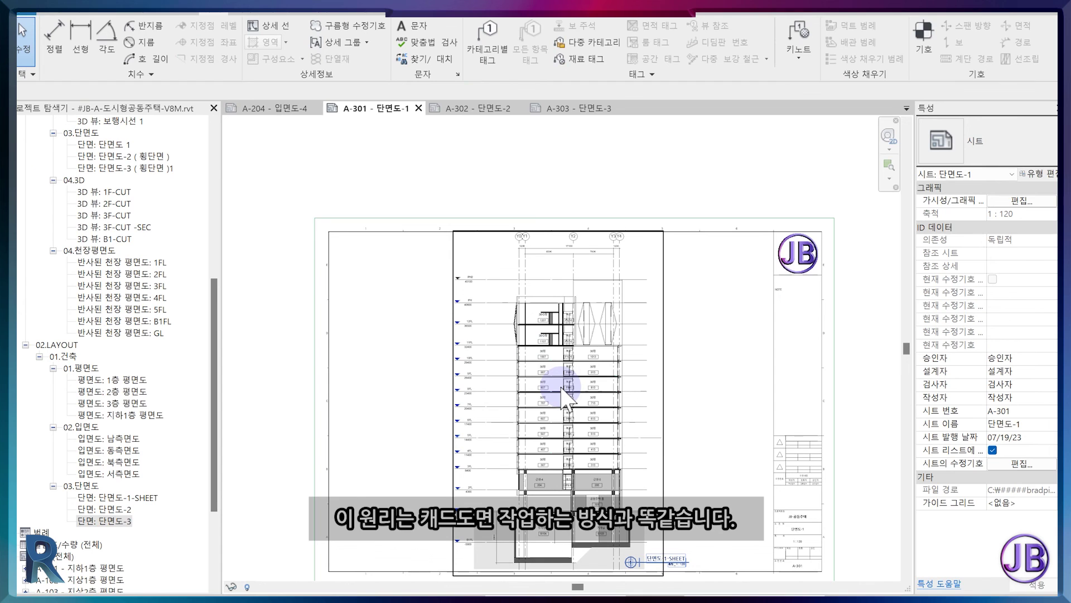
Switch to sheet A-303 and deactivate its 단면도-3 section view.
click(478, 109)
click(585, 108)
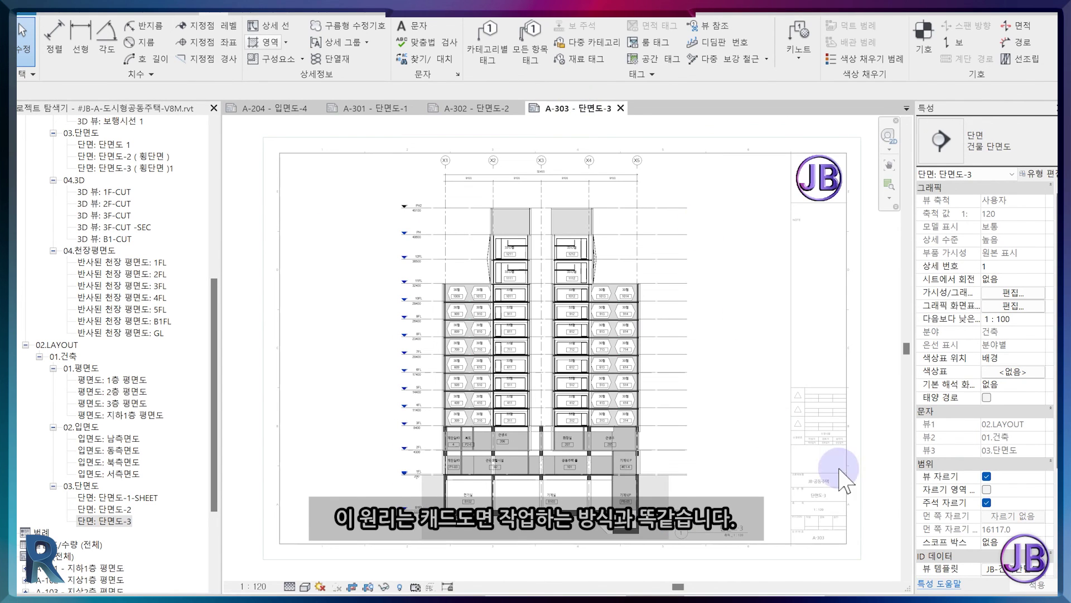
double_click(879, 490)
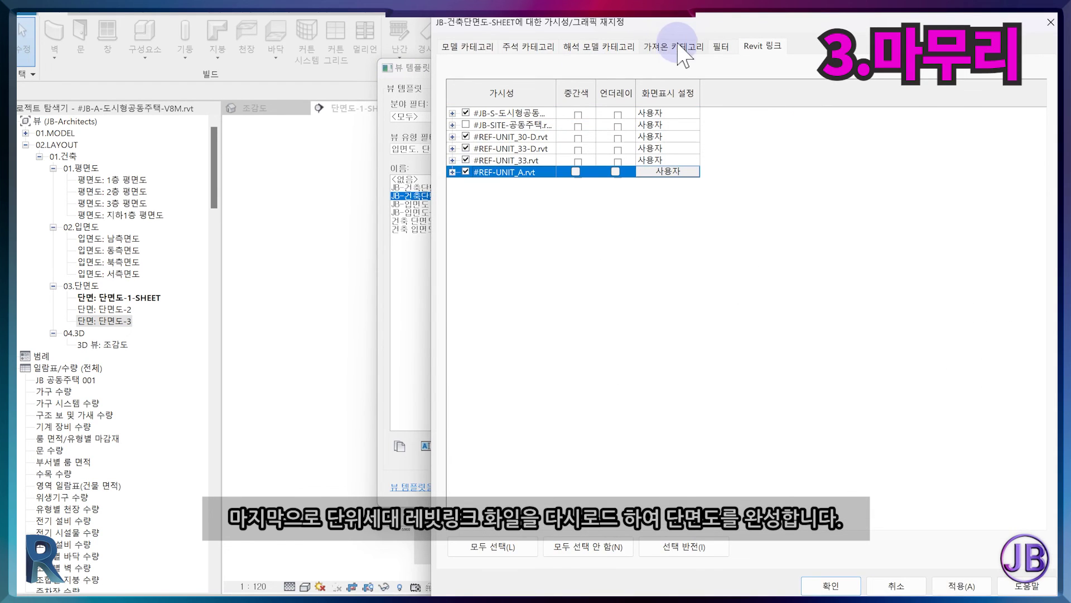
Apply the Revit link visibility overrides in the JB-건축단면도-SHEET view template and check the unit links in section views 단면도-2 and 단면도-3.
click(680, 487)
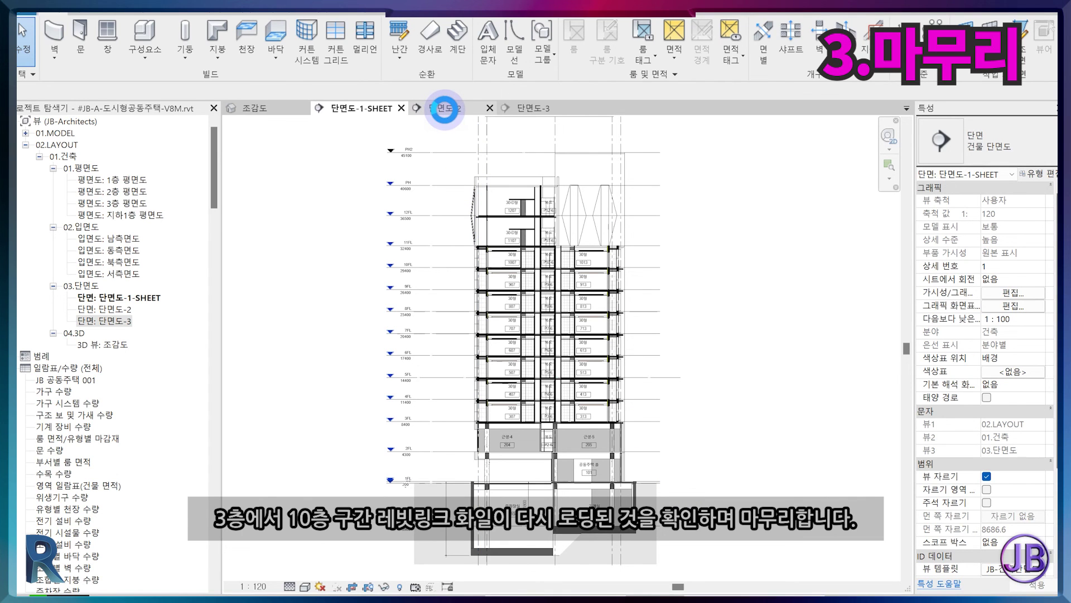
click(444, 108)
scroll(513, 290, up, 6)
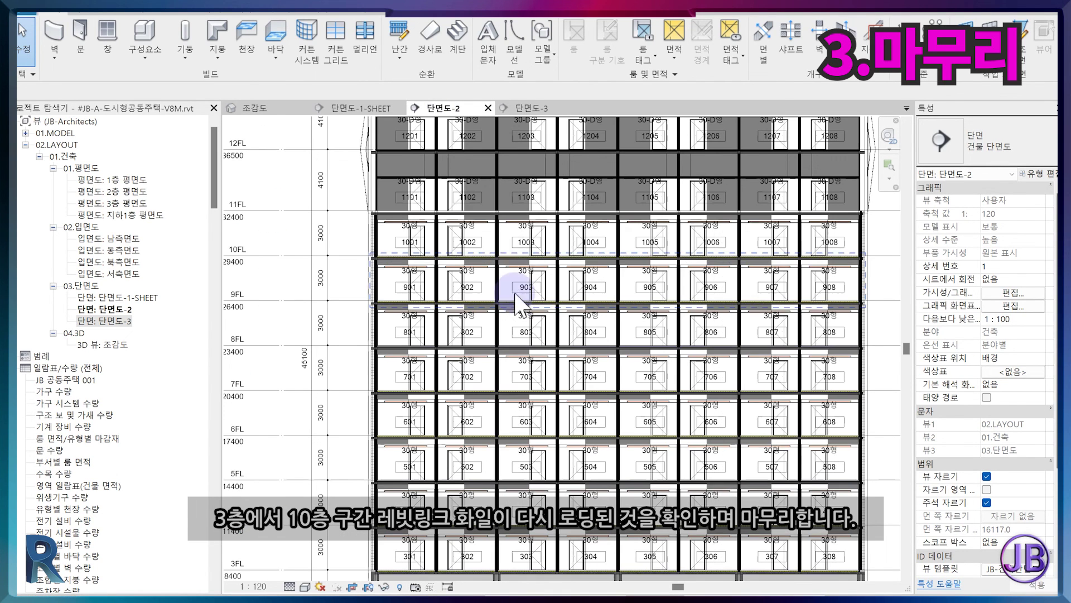
click(533, 108)
scroll(567, 342, up, 3)
scroll(557, 342, down, 1)
scroll(89, 469, down, 2)
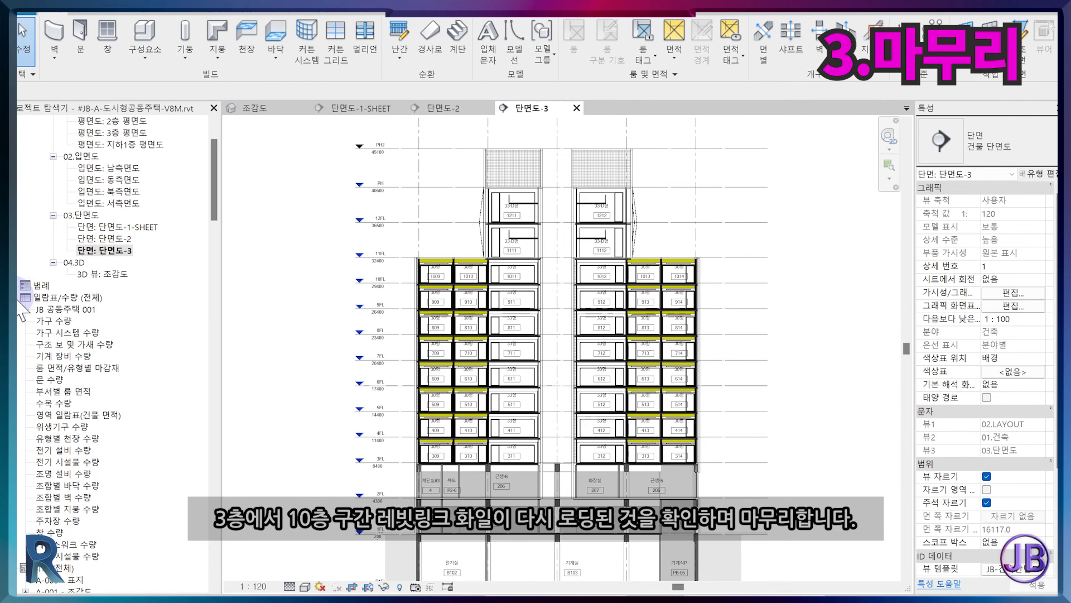
Open section sheets A-301, A-302 and A-303 and check the unit links on floors 3 to 10.
click(13, 297)
double_click(78, 450)
double_click(81, 462)
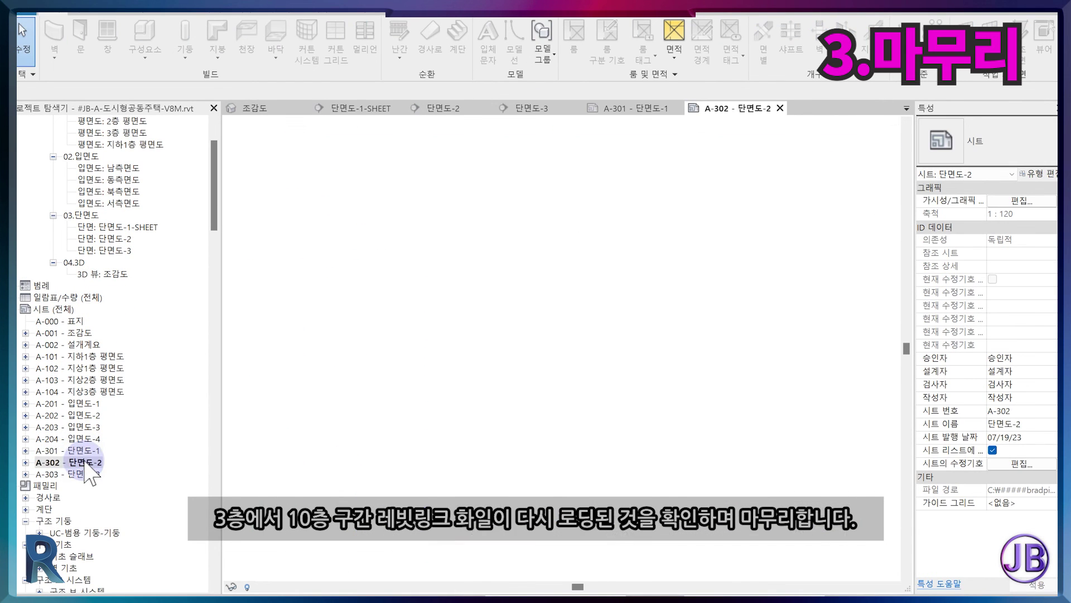
double_click(84, 474)
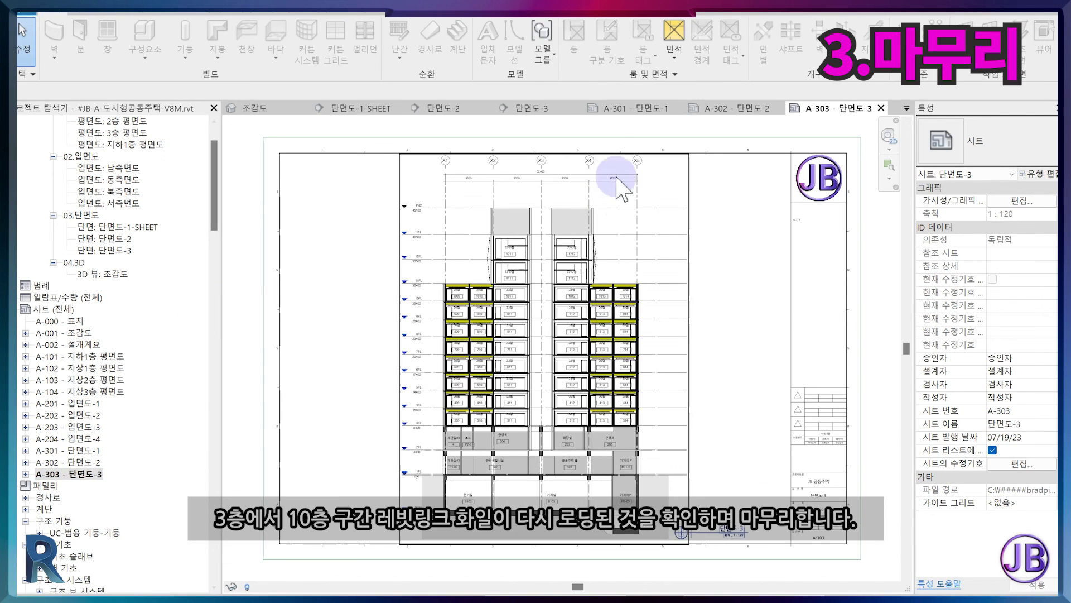
click(635, 108)
click(755, 110)
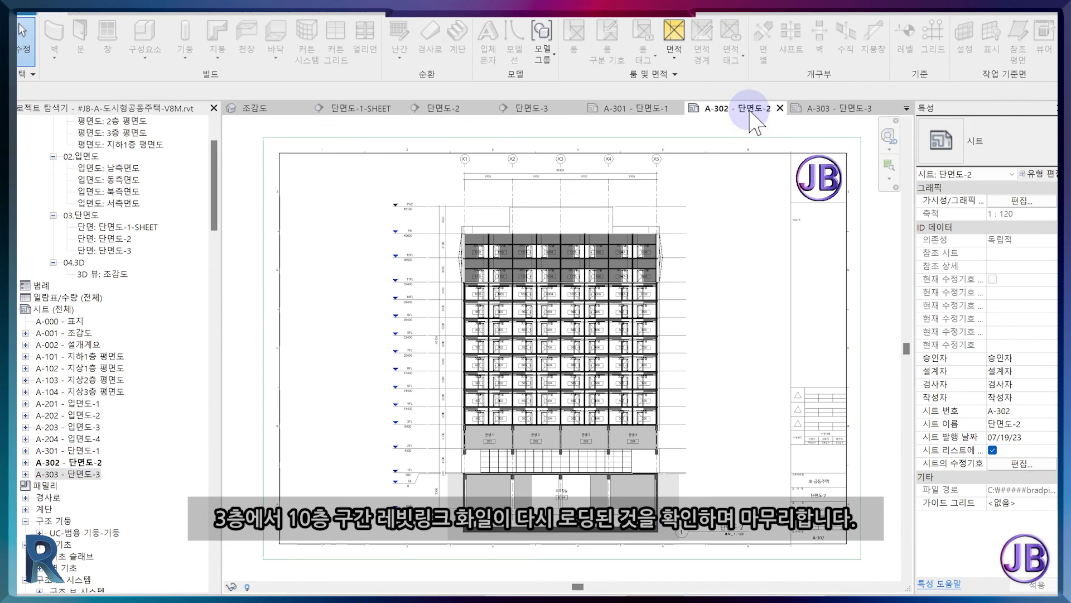
click(828, 110)
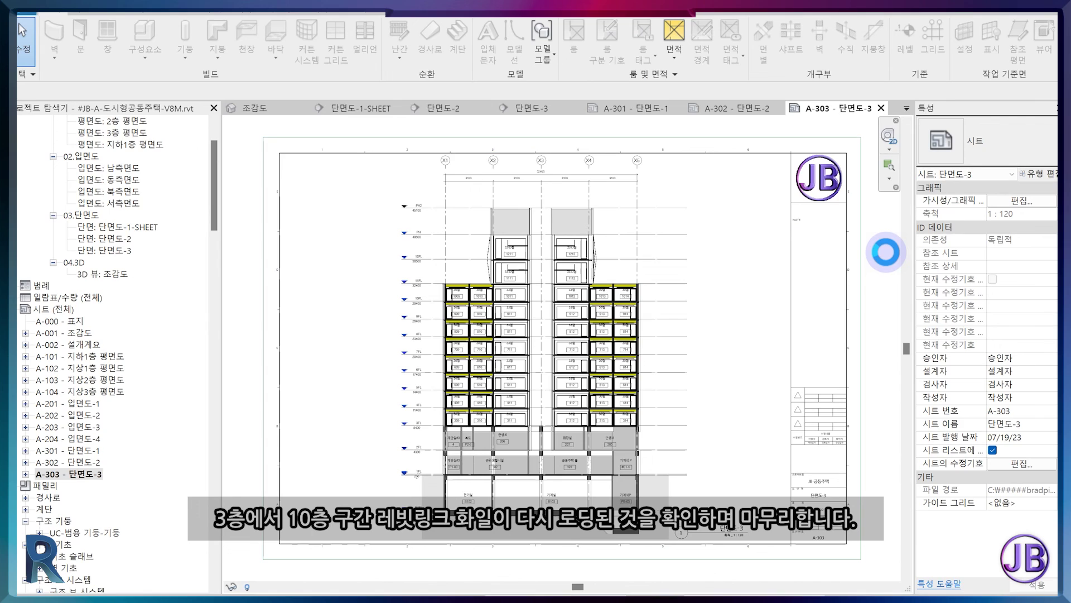